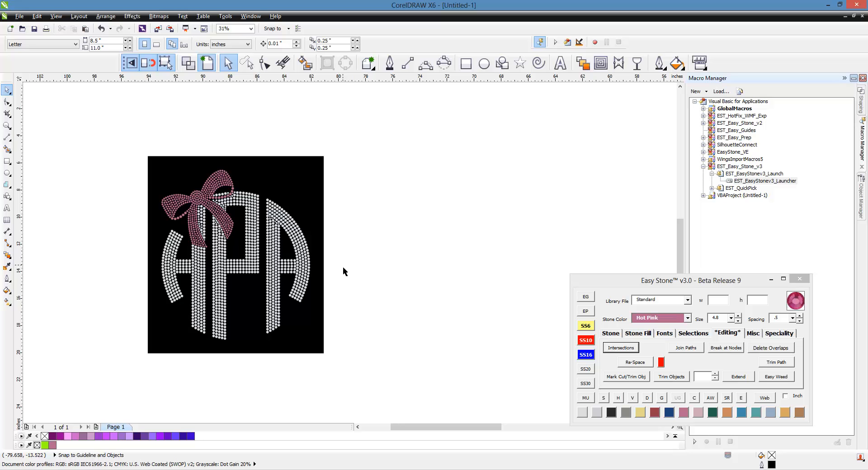
Add the artistic text "dS1" in the empty area beside the black rhinestone monogram sample
{"action": "scroll", "coordinate": [261, 265], "scroll_direction": "down", "scroll_amount": 1}
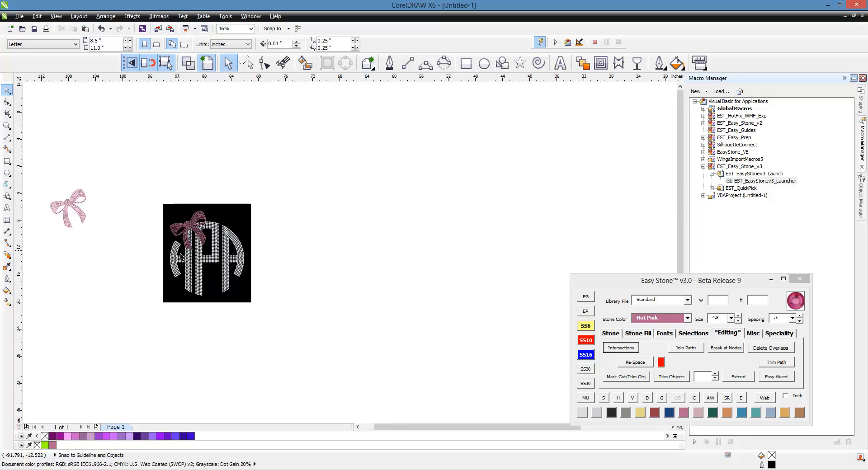
{"action": "scroll", "coordinate": [234, 266], "scroll_direction": "up", "scroll_amount": 1}
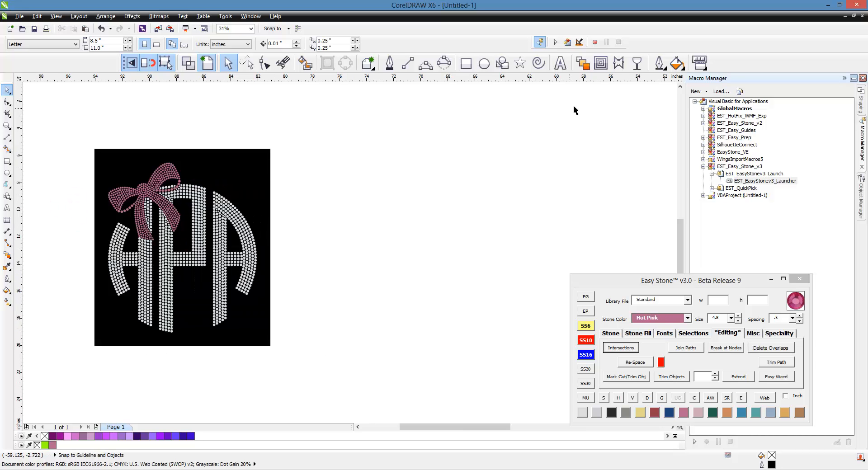
{"action": "left_click", "coordinate": [560, 66]}
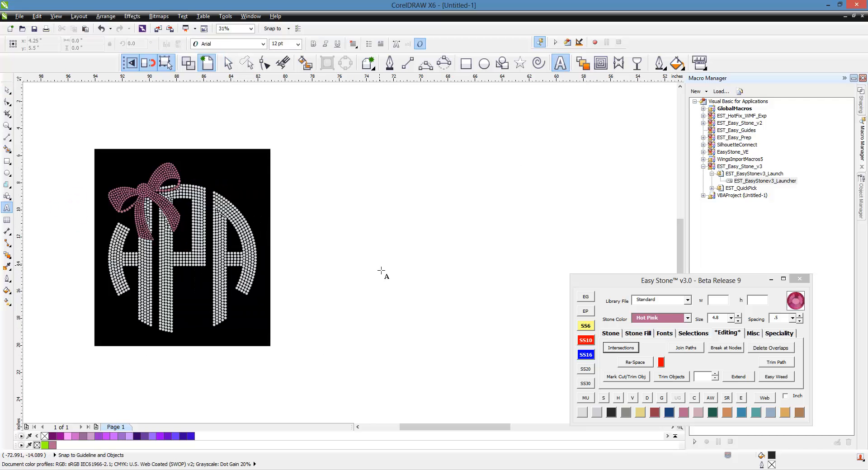
{"action": "left_click", "coordinate": [406, 257]}
{"action": "type", "text": "d"}
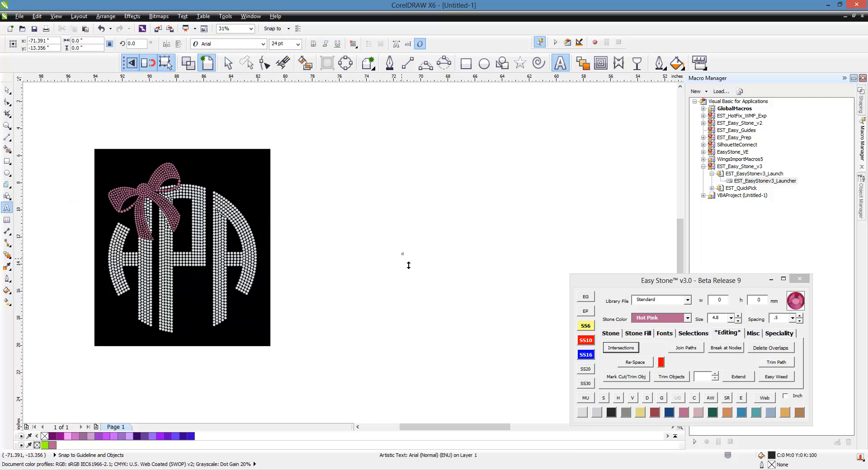
{"action": "type", "text": "S1"}
{"action": "scroll", "coordinate": [409, 265], "scroll_direction": "up", "scroll_amount": 5}
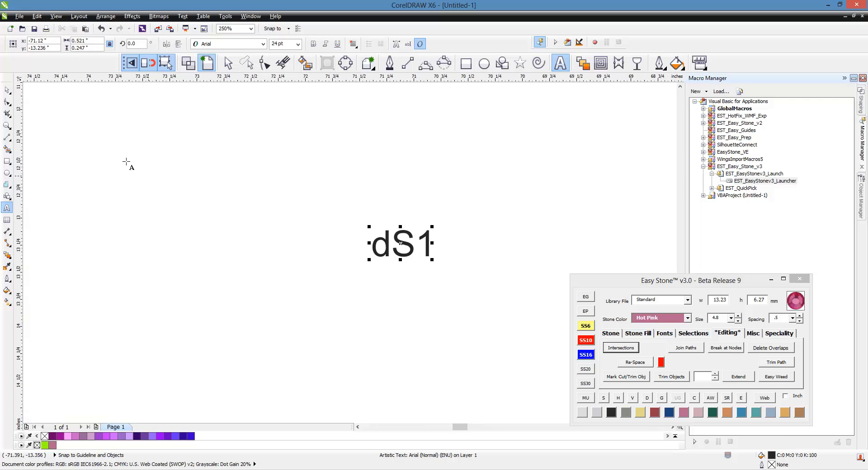
{"action": "left_click", "coordinate": [7, 90]}
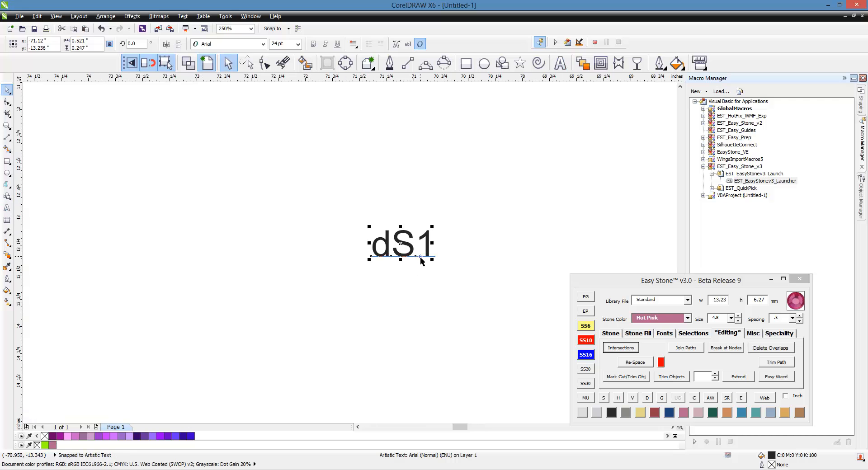
Find the circle monogram fonts in the Easy Stone Font Manager and apply Circle Monograms Three Black to the text
{"action": "left_click", "coordinate": [667, 334]}
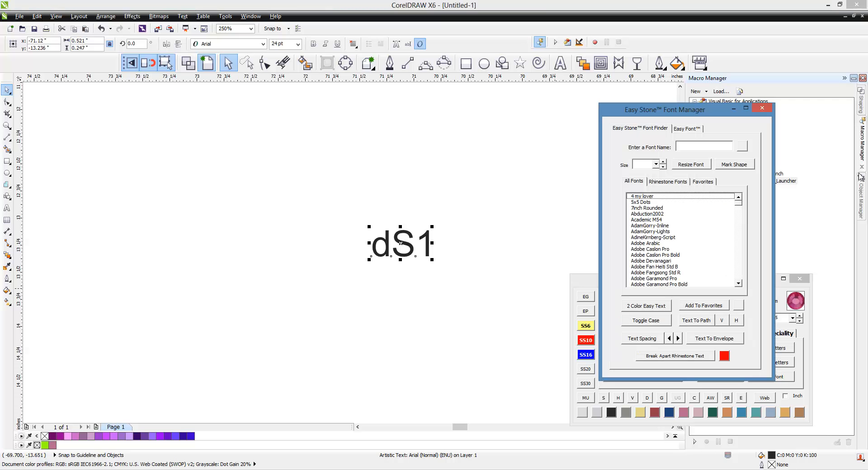
{"action": "left_click", "coordinate": [703, 147]}
{"action": "type", "text": "Circl"}
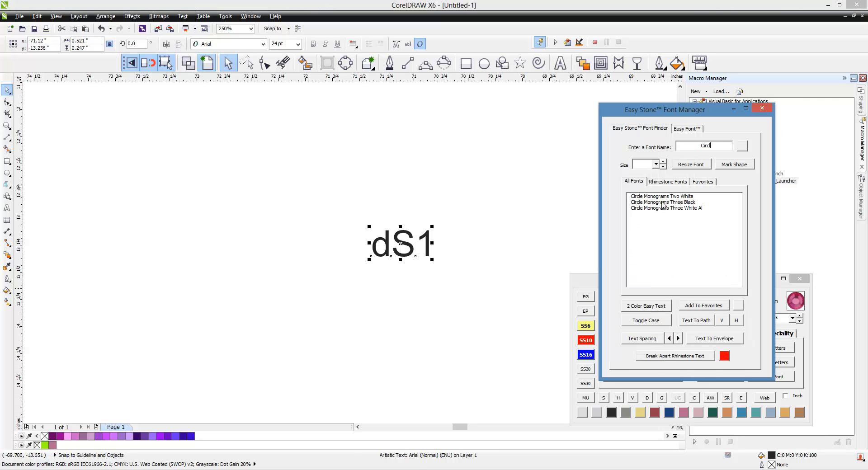
{"action": "left_click", "coordinate": [663, 202]}
{"action": "left_click", "coordinate": [457, 273]}
{"action": "scroll", "coordinate": [395, 254], "scroll_direction": "up", "scroll_amount": 3}
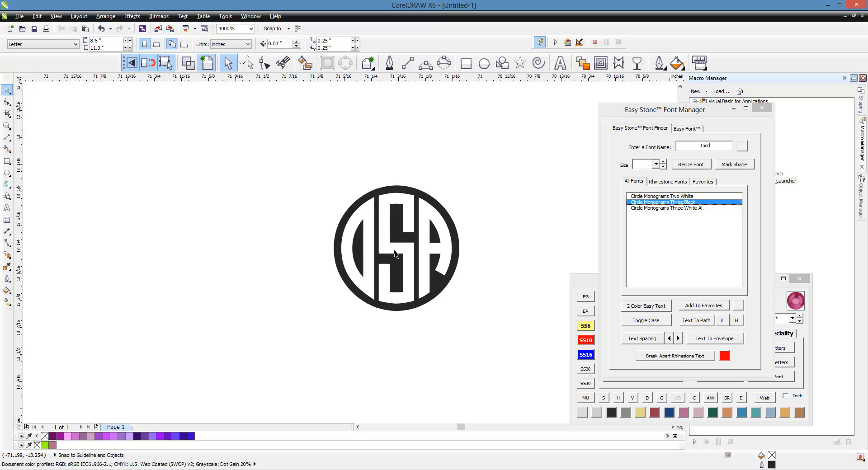
{"action": "scroll", "coordinate": [343, 241], "scroll_direction": "down", "scroll_amount": 1}
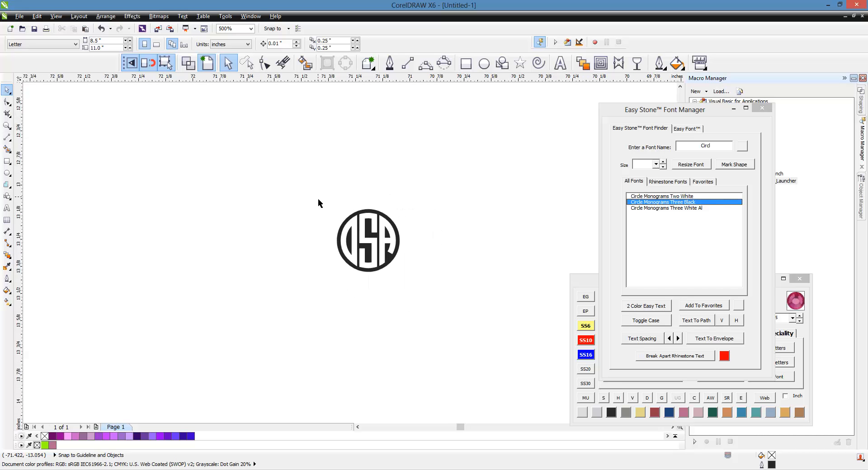
{"action": "scroll", "coordinate": [361, 230], "scroll_direction": "up", "scroll_amount": 1}
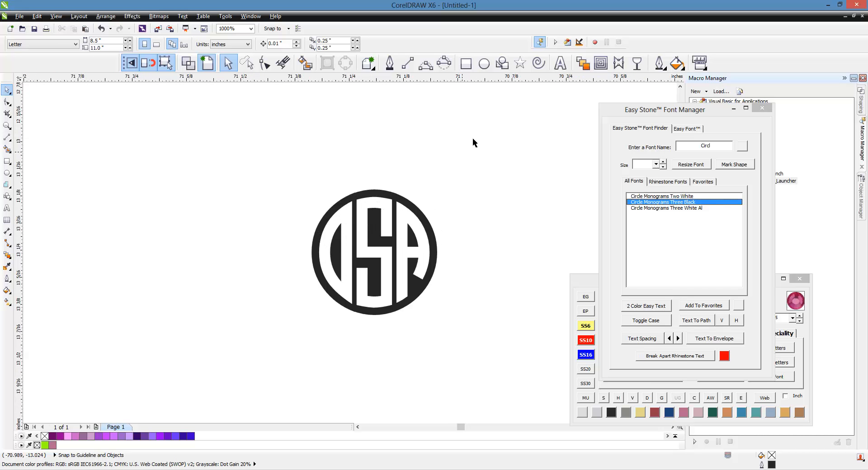
Draw an unfilled circle about 0.435 inches in diameter beside the monogram
{"action": "left_click", "coordinate": [484, 63]}
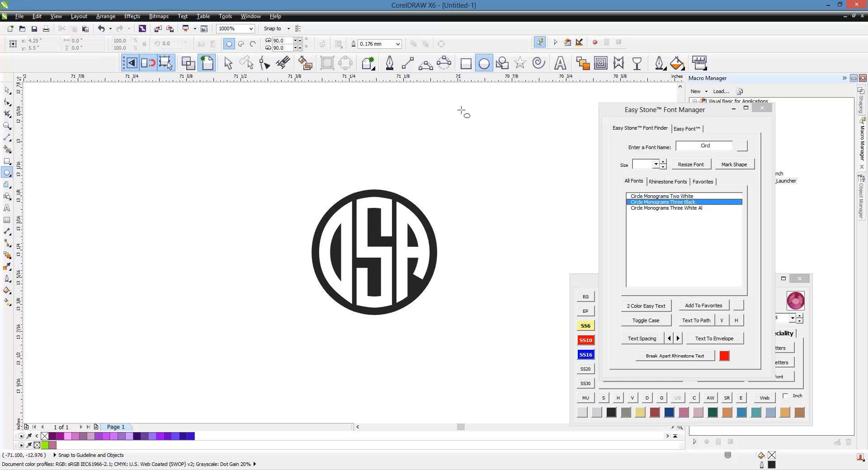
{"action": "left_click_drag", "start_coordinate": [92, 129], "coordinate": [287, 314]}
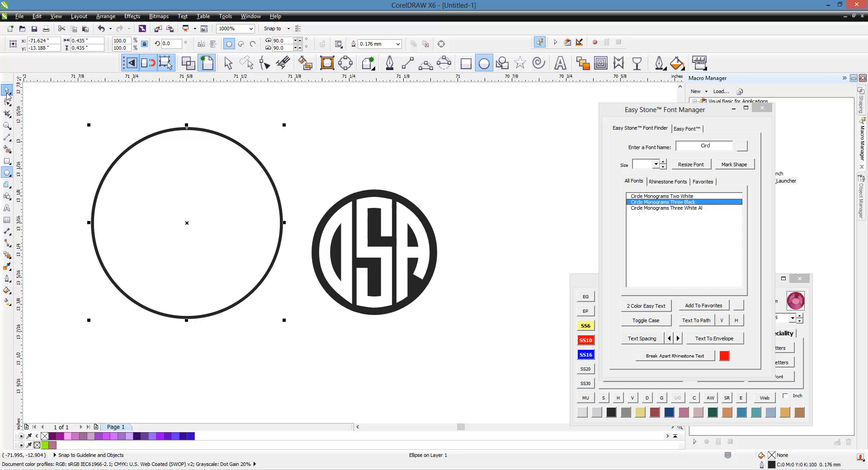
{"action": "left_click", "coordinate": [6, 91]}
{"action": "left_click", "coordinate": [294, 218]}
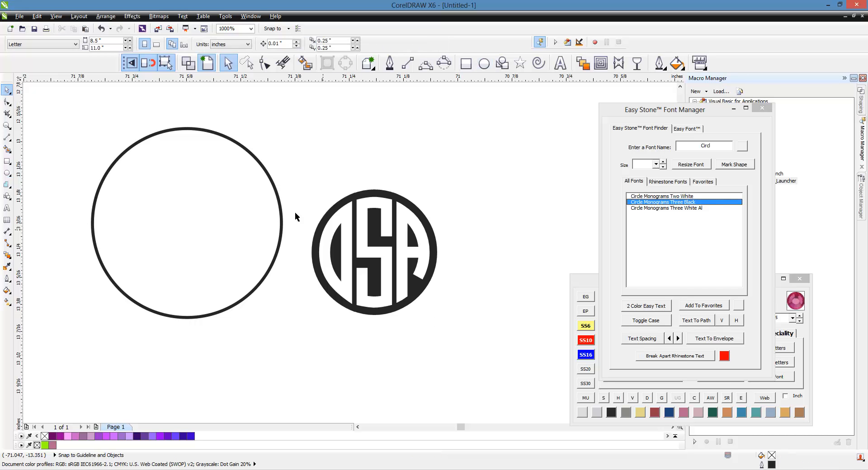
Align the circle and the monogram so that their centres coincide horizontally and vertically
{"action": "scroll", "coordinate": [295, 217], "scroll_direction": "down", "scroll_amount": 1}
{"action": "left_click_drag", "start_coordinate": [149, 149], "coordinate": [440, 323]}
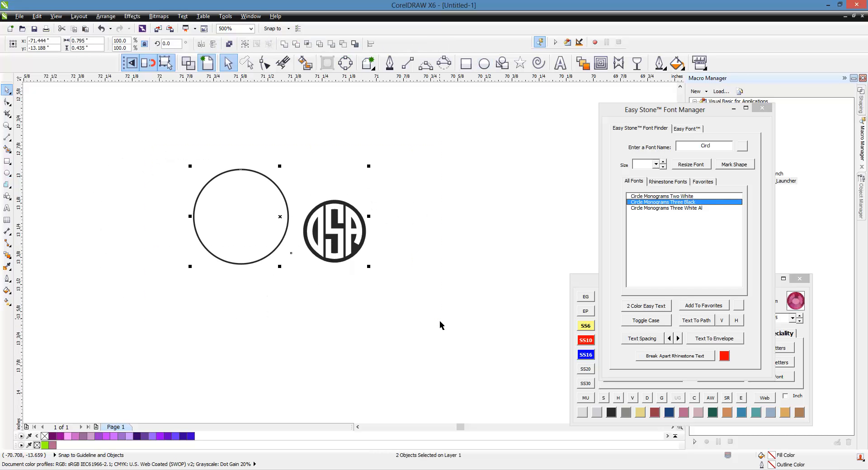
{"action": "key", "text": "c"}
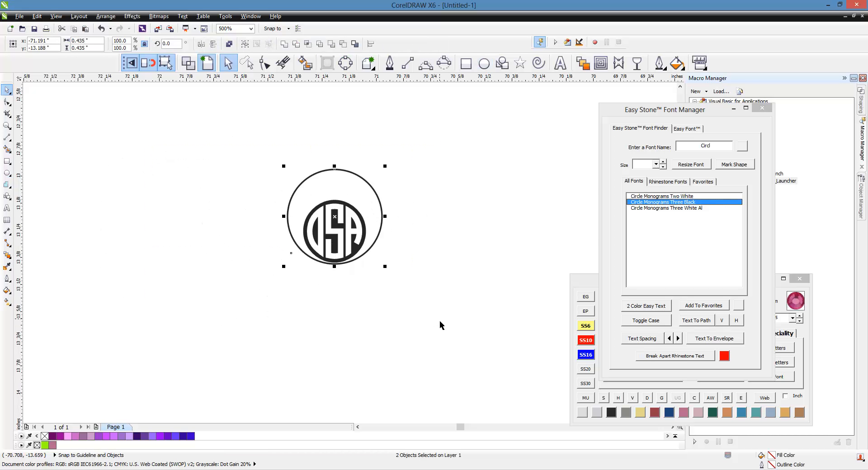
{"action": "key", "text": "e"}
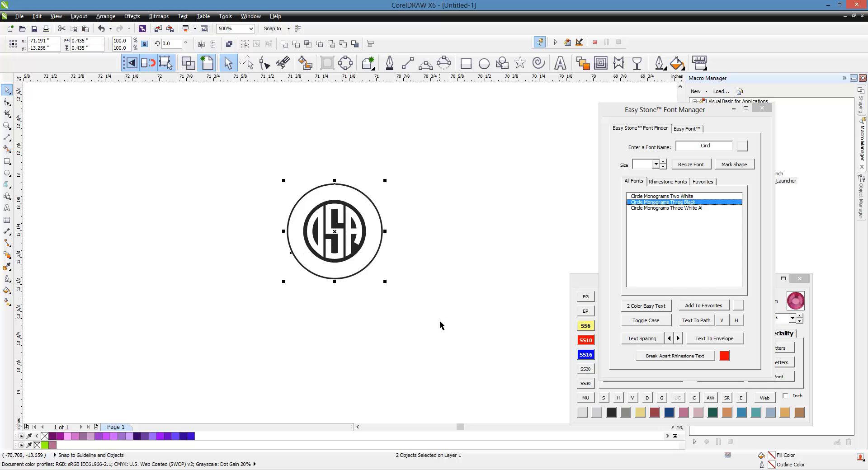
{"action": "left_click", "coordinate": [439, 321]}
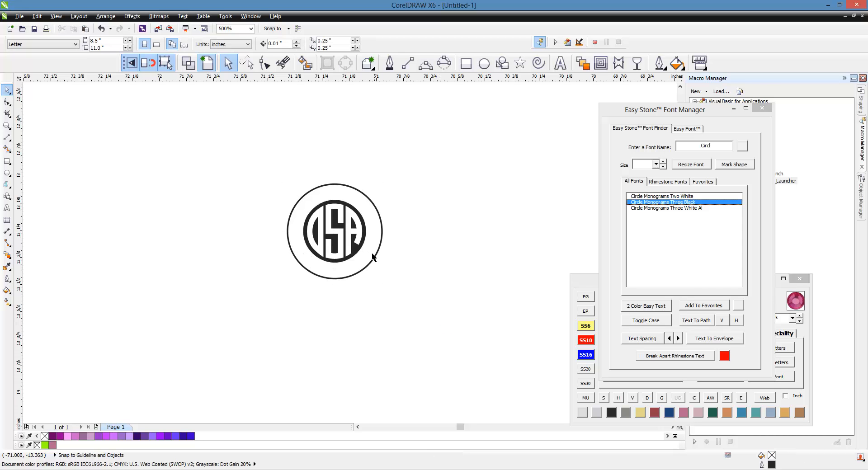
Shrink the circle about its centre to about 0.257 inches so it follows the inner edge of the monogram's ring
{"action": "scroll", "coordinate": [340, 216], "scroll_direction": "up", "scroll_amount": 1}
{"action": "left_click", "coordinate": [362, 183]}
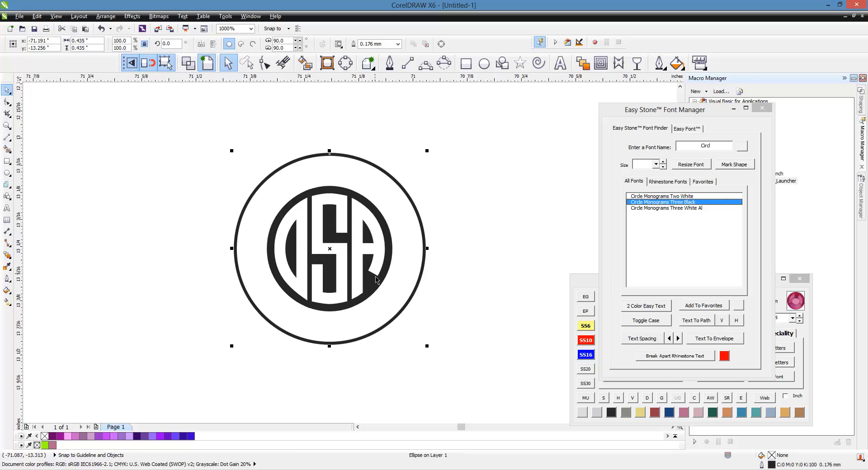
{"action": "scroll", "coordinate": [346, 225], "scroll_direction": "up", "scroll_amount": 1}
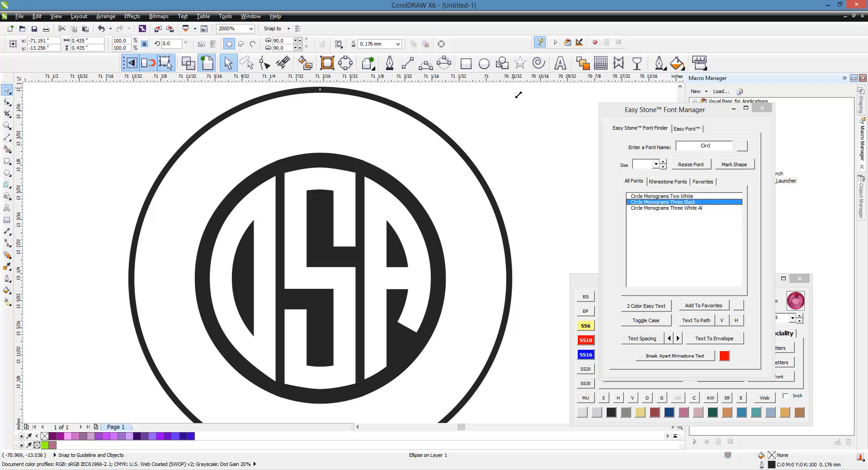
{"action": "left_click_drag", "start_coordinate": [518, 95], "coordinate": [485, 173]}
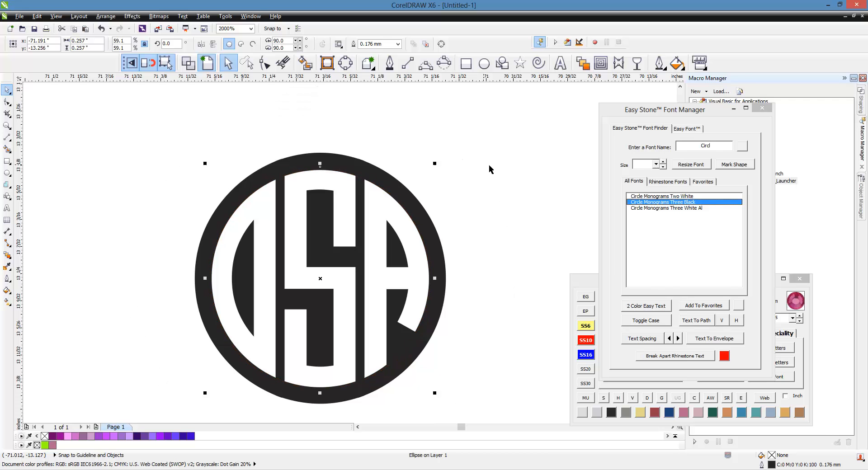
Give the circle a 0.5 mm light pink outline and close the Font Manager
{"action": "left_click", "coordinate": [659, 63]}
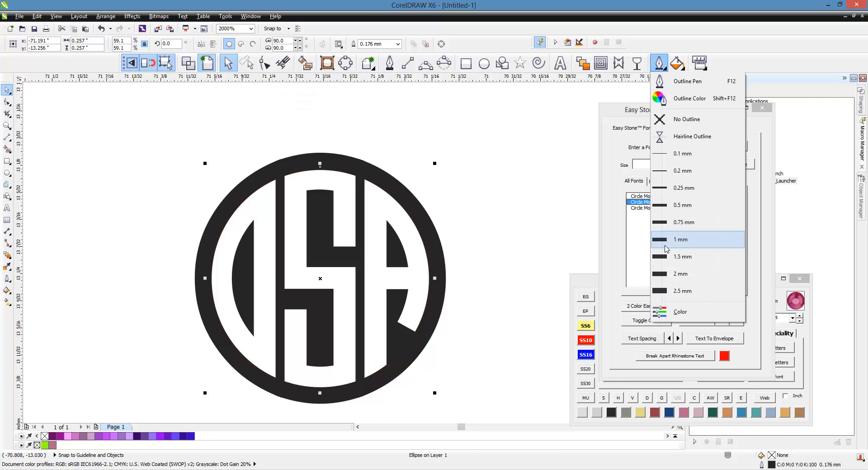
{"action": "left_click", "coordinate": [670, 293]}
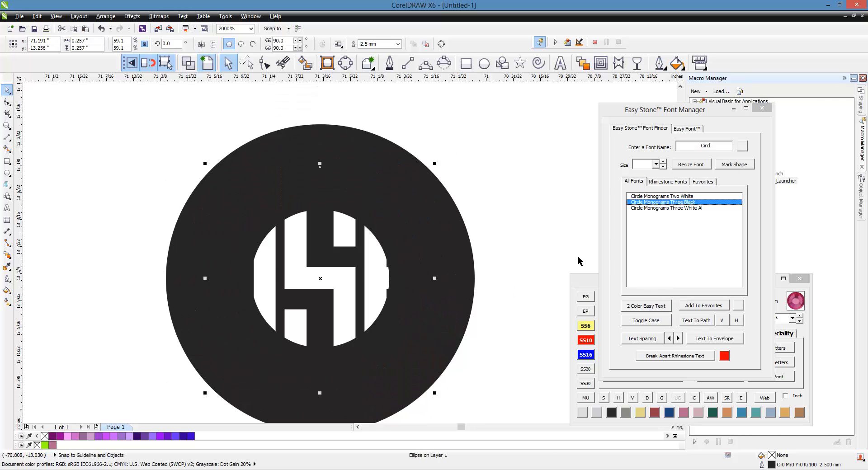
{"action": "left_click", "coordinate": [659, 64]}
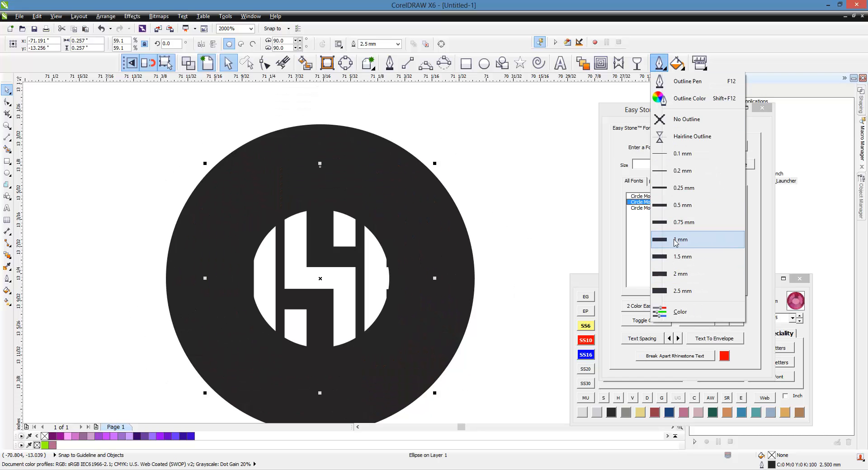
{"action": "left_click", "coordinate": [680, 208]}
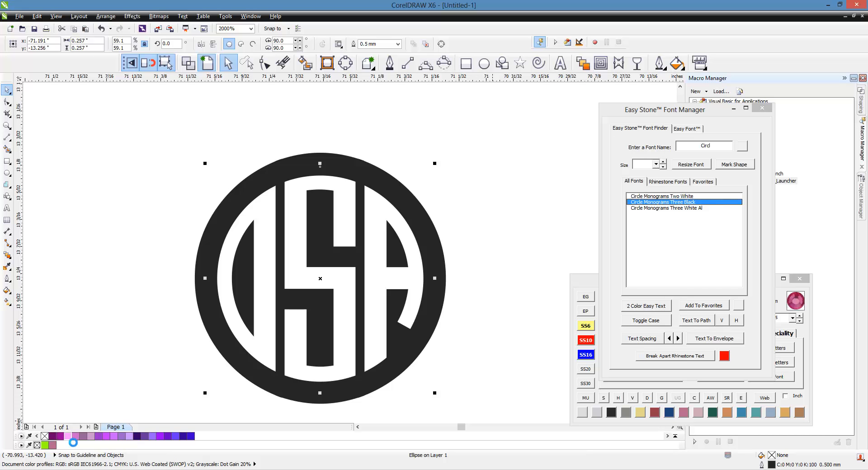
{"action": "right_click", "coordinate": [67, 436]}
{"action": "left_click", "coordinate": [87, 312]}
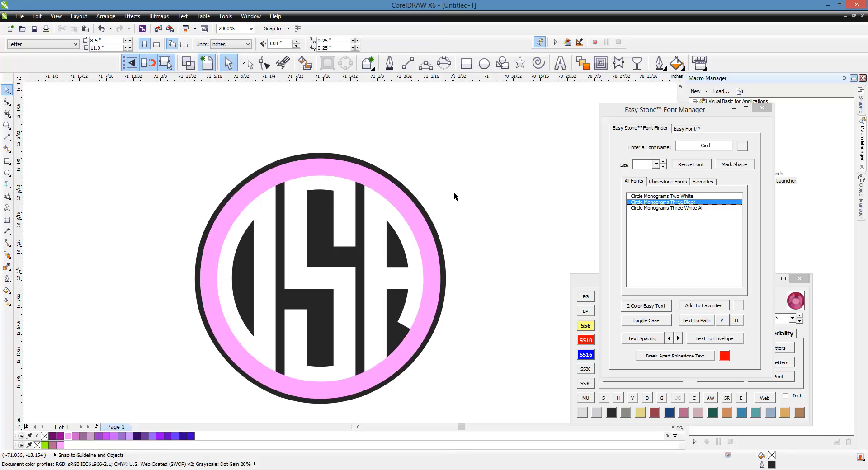
{"action": "scroll", "coordinate": [454, 192], "scroll_direction": "down", "scroll_amount": 1}
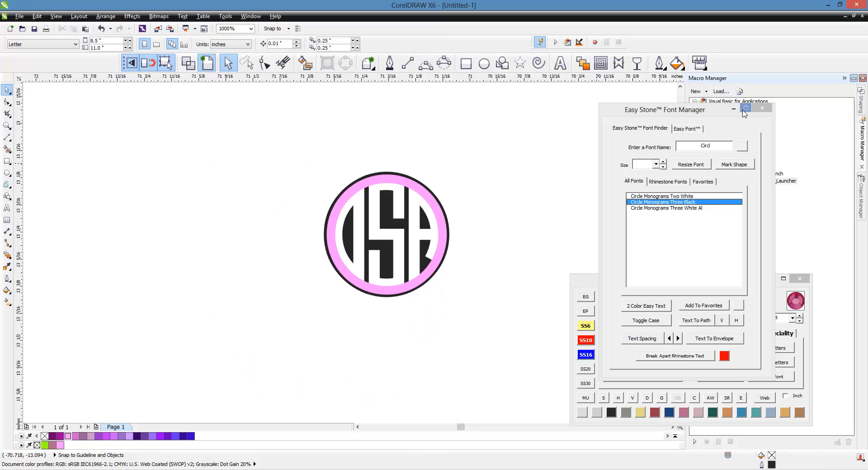
{"action": "left_click", "coordinate": [763, 108]}
Scale the circle and monogram together with Set Size, using the pink circle's width as the reference and 10 inches as its new width
{"action": "scroll", "coordinate": [454, 220], "scroll_direction": "up", "scroll_amount": 1}
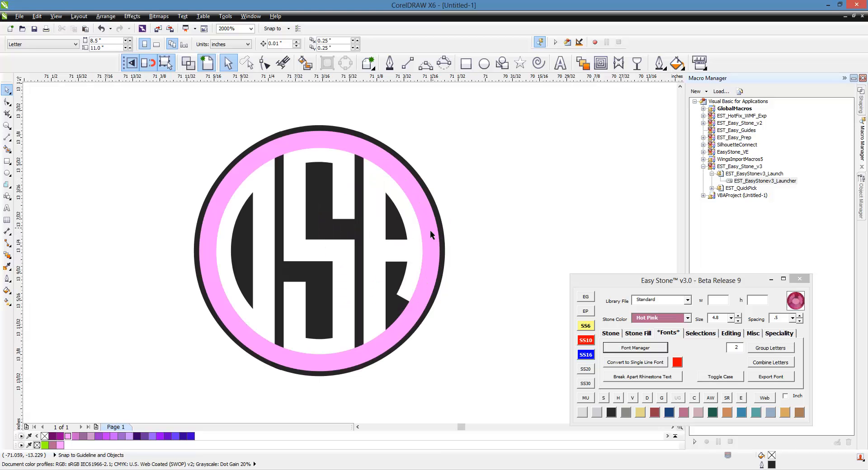
{"action": "left_click", "coordinate": [431, 231]}
{"action": "left_click", "coordinate": [489, 208]}
{"action": "scroll", "coordinate": [298, 210], "scroll_direction": "down", "scroll_amount": 1}
{"action": "left_click_drag", "start_coordinate": [176, 150], "coordinate": [434, 338]}
{"action": "scroll", "coordinate": [422, 256], "scroll_direction": "up", "scroll_amount": 1}
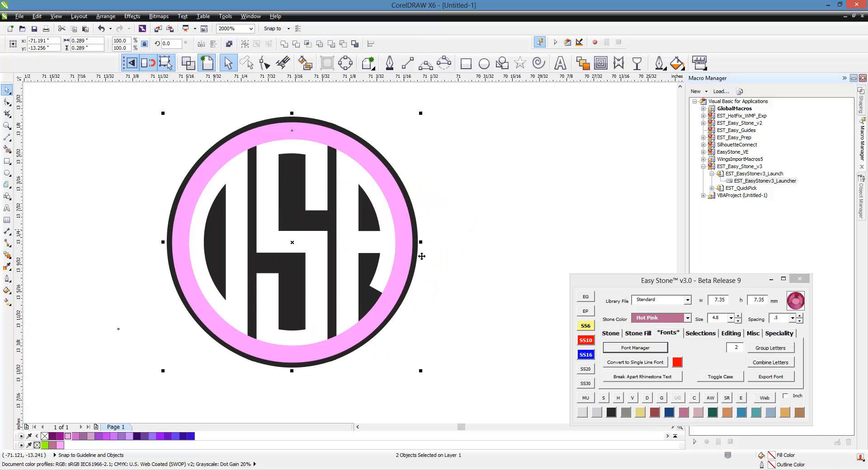
{"action": "left_click", "coordinate": [785, 334]}
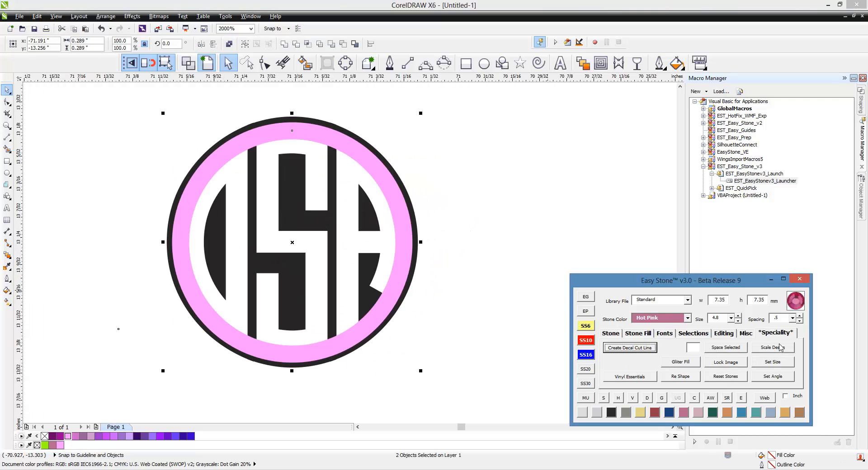
{"action": "left_click", "coordinate": [775, 363]}
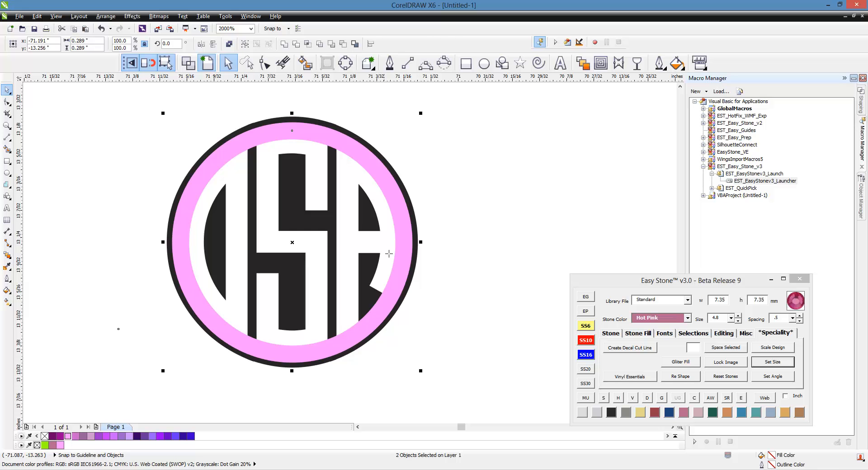
{"action": "left_click", "coordinate": [408, 249]}
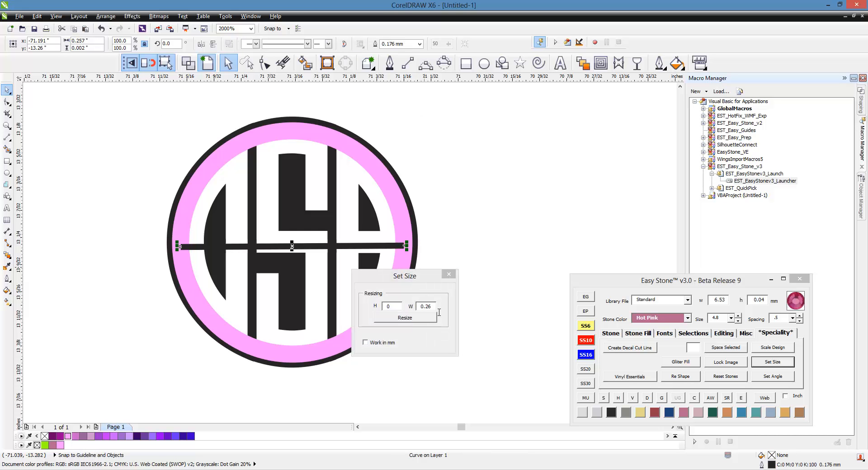
{"action": "type", "text": "1"}
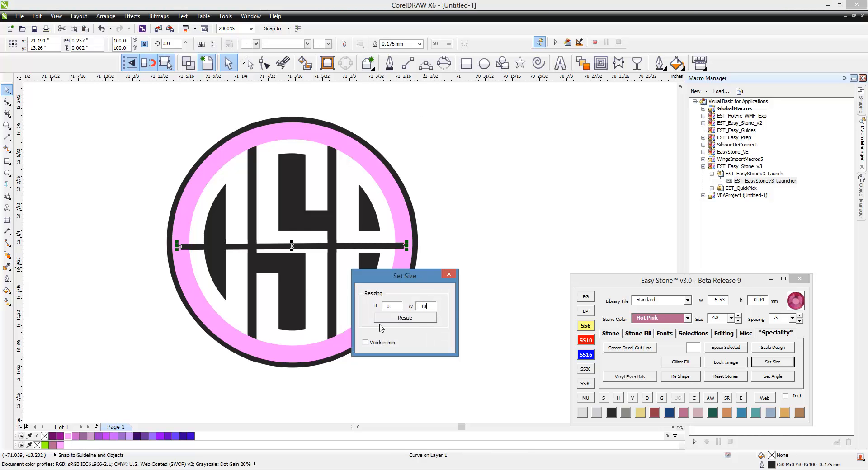
{"action": "type", "text": "0"}
{"action": "left_click", "coordinate": [381, 318]}
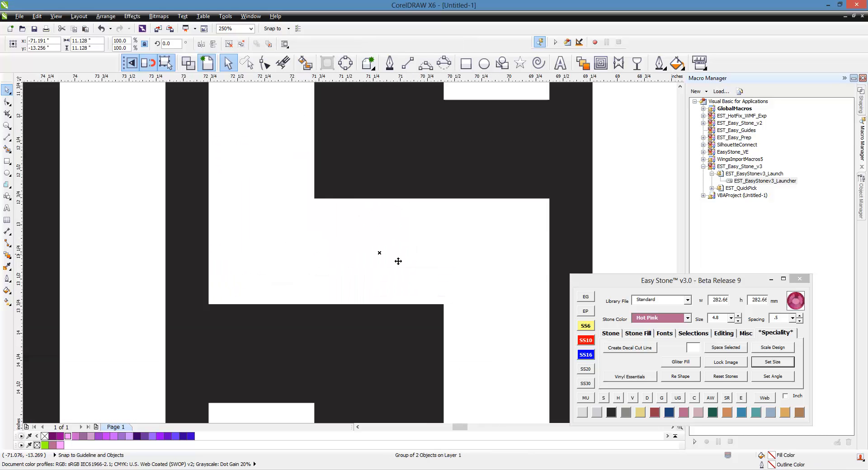
{"action": "scroll", "coordinate": [398, 261], "scroll_direction": "down", "scroll_amount": 4}
{"action": "key", "text": "Escape"}
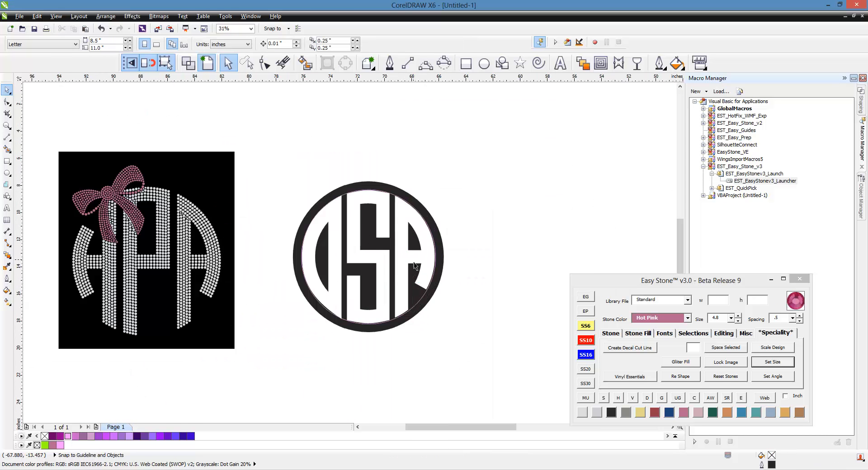
{"action": "left_click", "coordinate": [415, 266]}
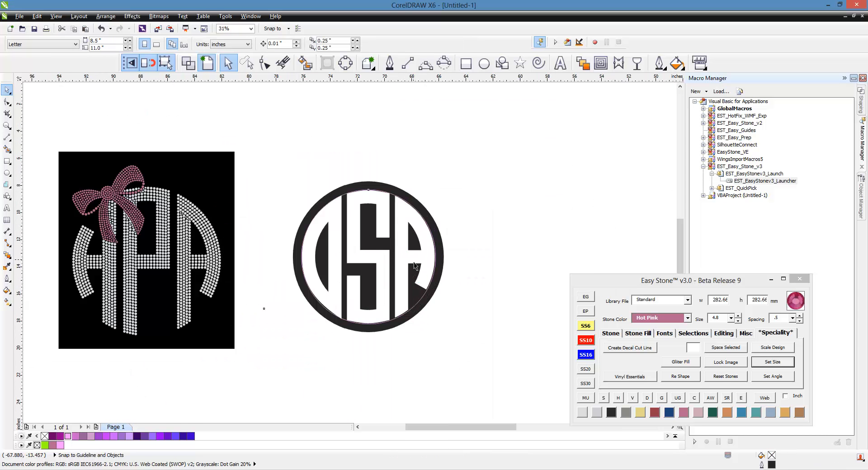
{"action": "left_click", "coordinate": [678, 400]}
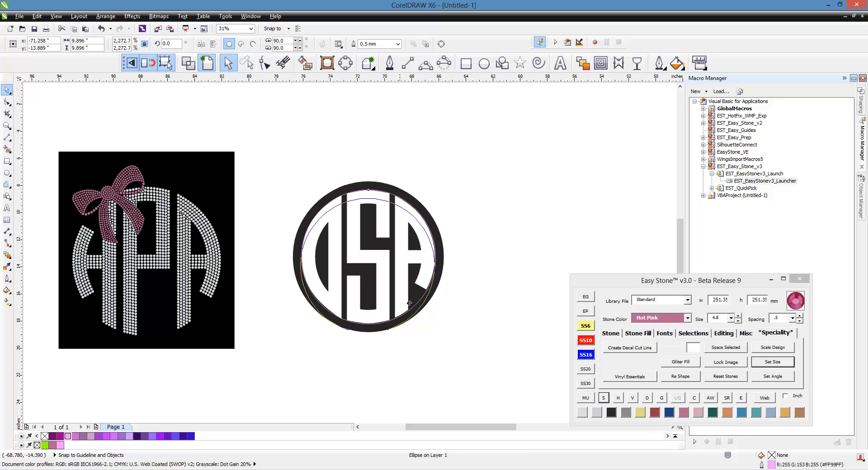
{"action": "left_click_drag", "start_coordinate": [410, 303], "coordinate": [520, 330]}
{"action": "key", "text": "ctrl+z"}
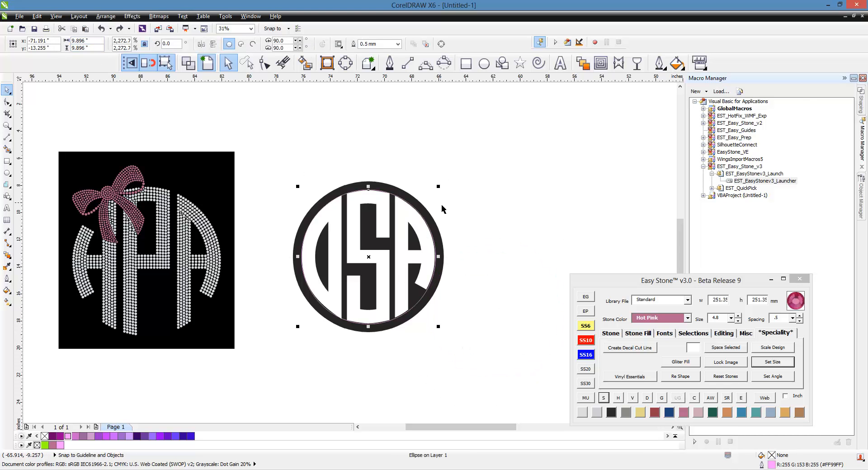
{"action": "left_click", "coordinate": [475, 236]}
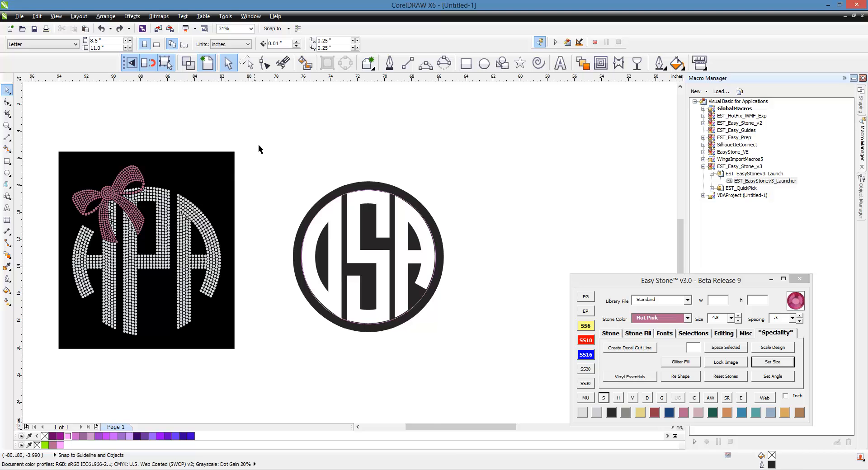
Move the circle and monogram together about 2.2 inches right and 0.35 inch up
{"action": "left_click_drag", "start_coordinate": [260, 150], "coordinate": [476, 349]}
{"action": "scroll", "coordinate": [457, 269], "scroll_direction": "up", "scroll_amount": 2}
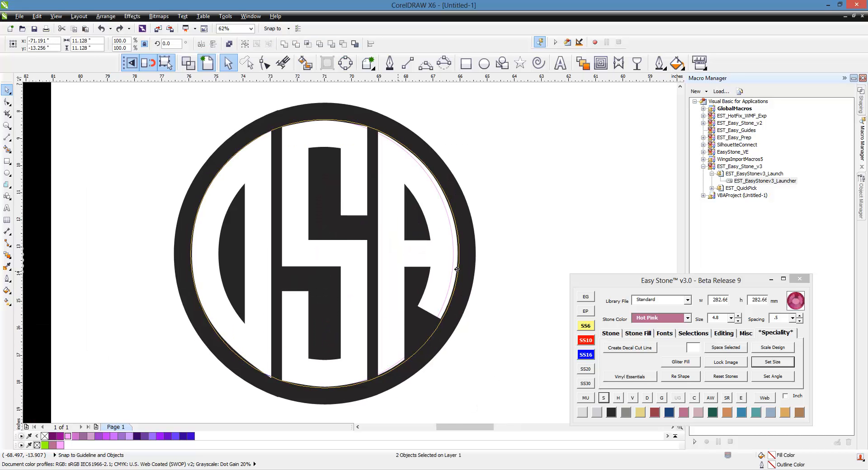
{"action": "left_click_drag", "start_coordinate": [457, 269], "coordinate": [511, 260]}
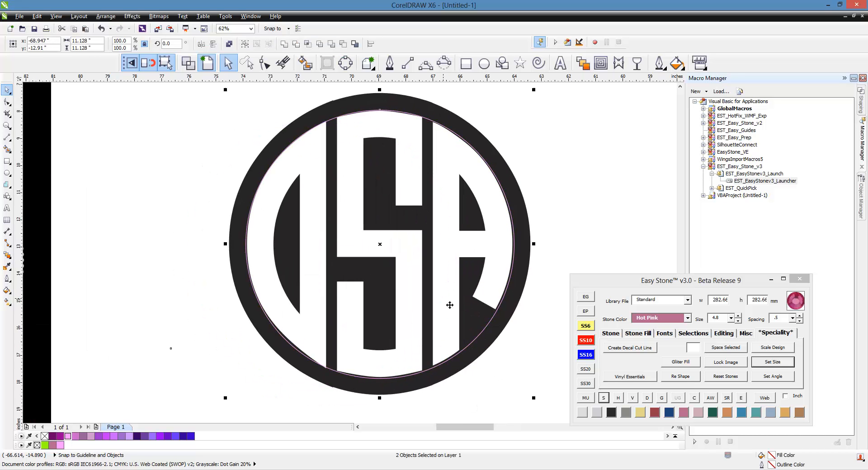
{"action": "left_click", "coordinate": [493, 397]}
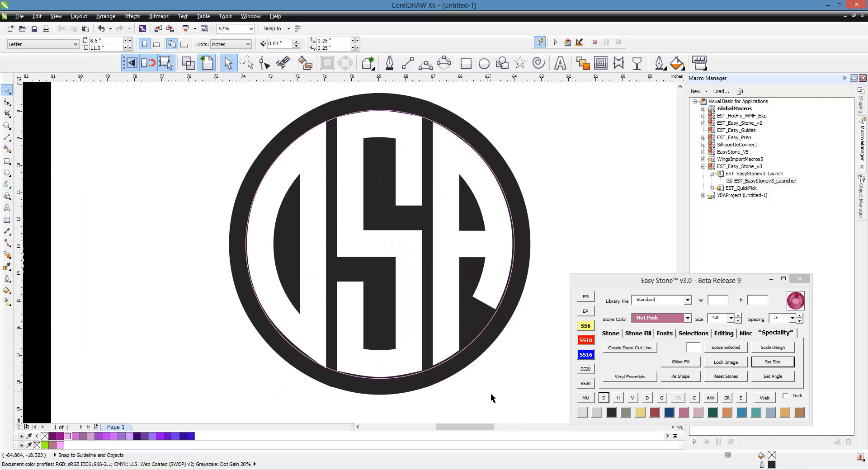
Convert the monogram text to a 300 dpi CMYK bitmap with a transparent background, and lock the image
{"action": "left_click", "coordinate": [497, 352]}
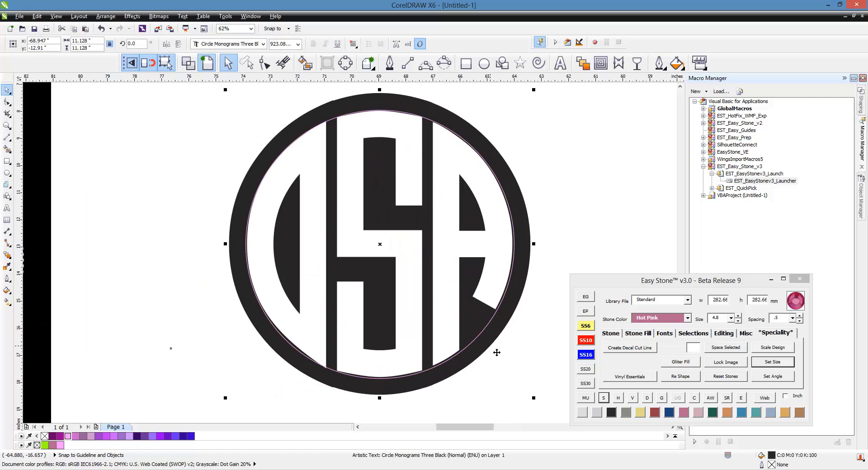
{"action": "left_click", "coordinate": [159, 16]}
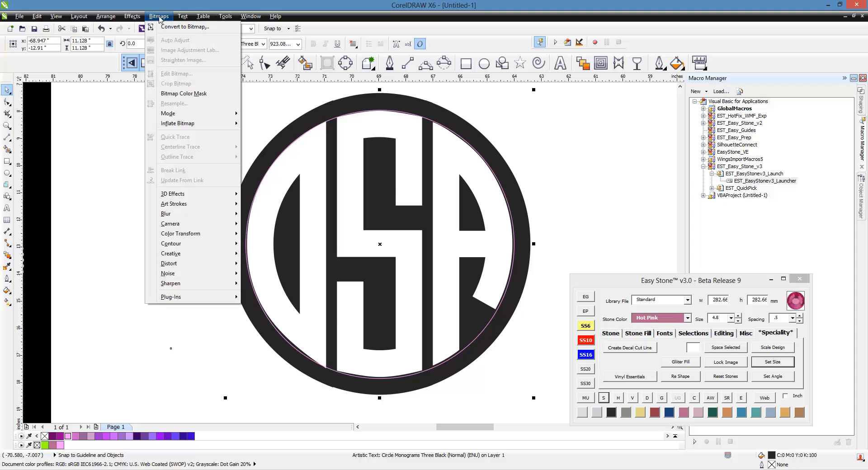
{"action": "left_click", "coordinate": [163, 27]}
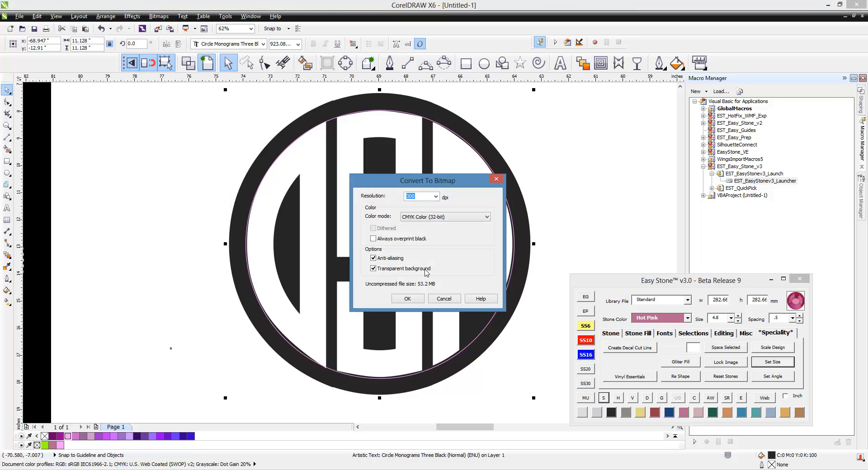
{"action": "left_click", "coordinate": [409, 299]}
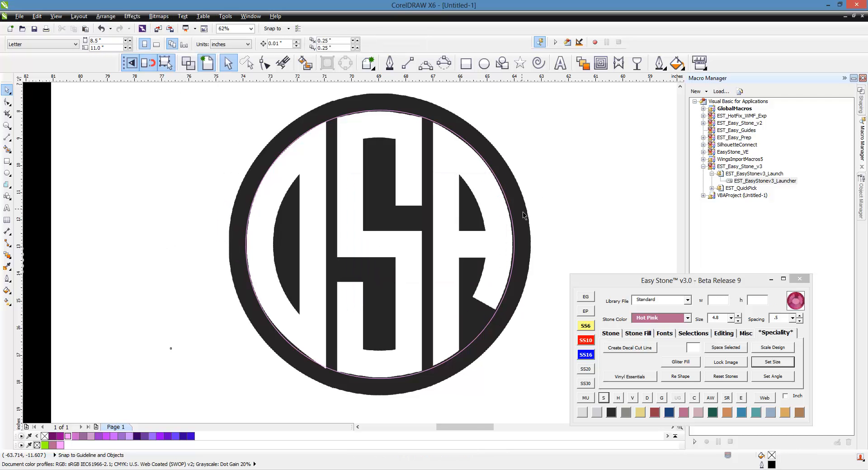
{"action": "left_click", "coordinate": [777, 332]}
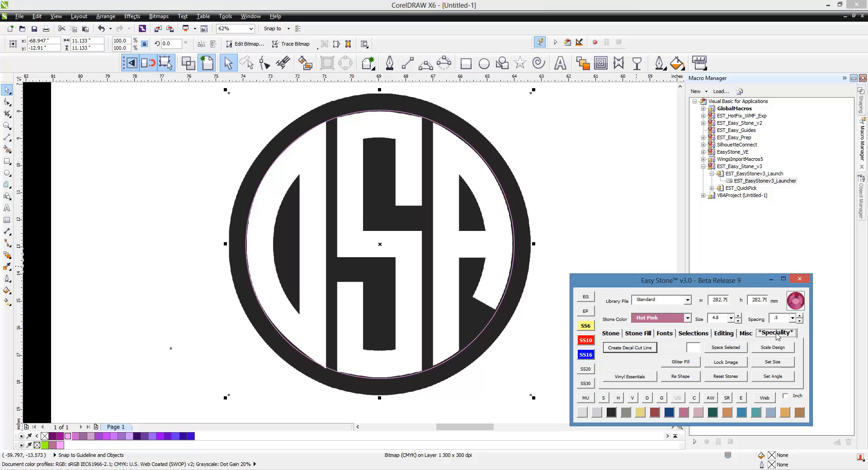
{"action": "left_click", "coordinate": [725, 363]}
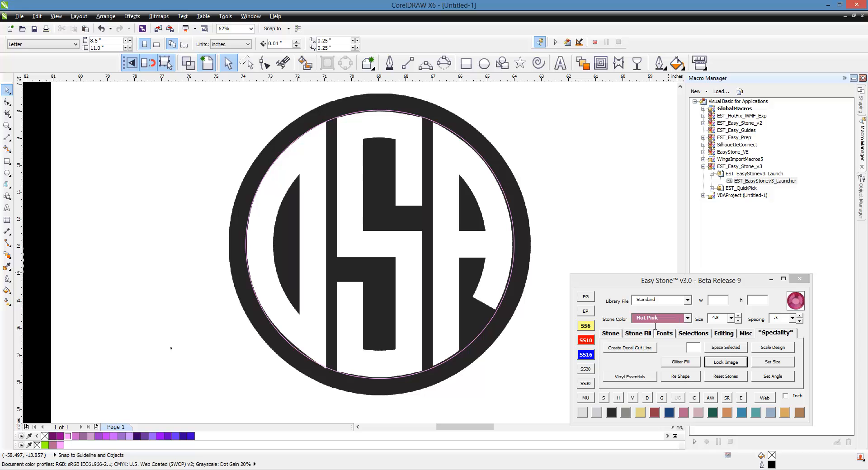
Apply an Island Fill to the pink circle with 4 inward rings spaced 5.3 mm apart
{"action": "left_click", "coordinate": [726, 318]}
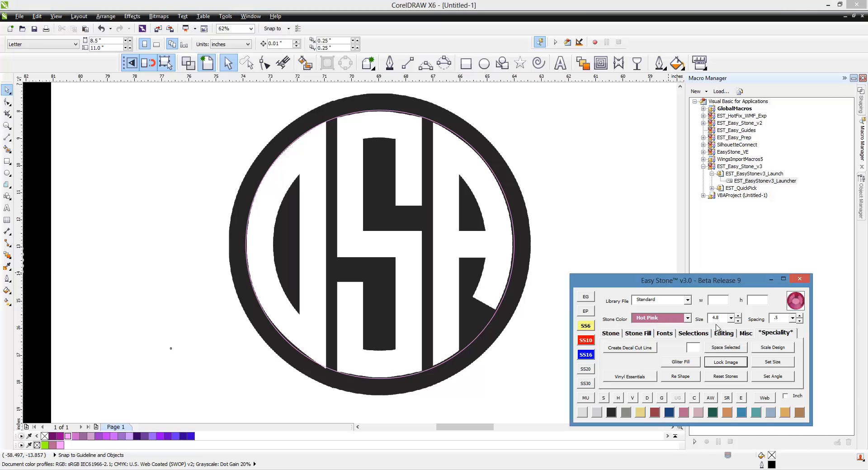
{"action": "left_click", "coordinate": [493, 206]}
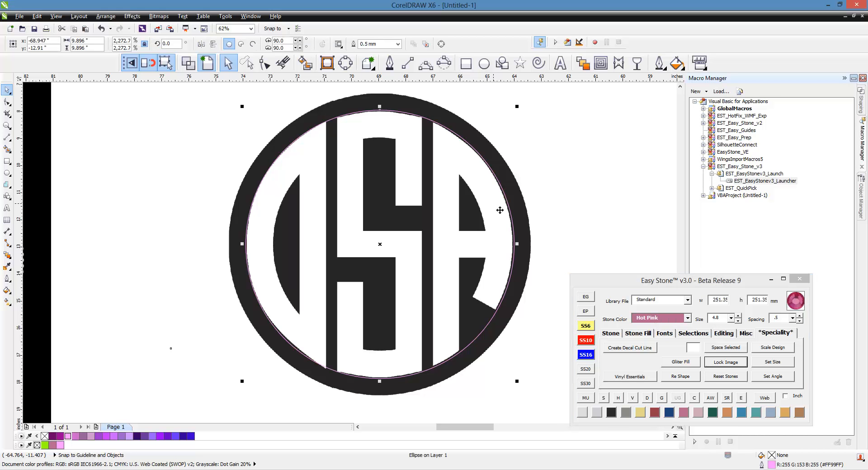
{"action": "left_click", "coordinate": [640, 335]}
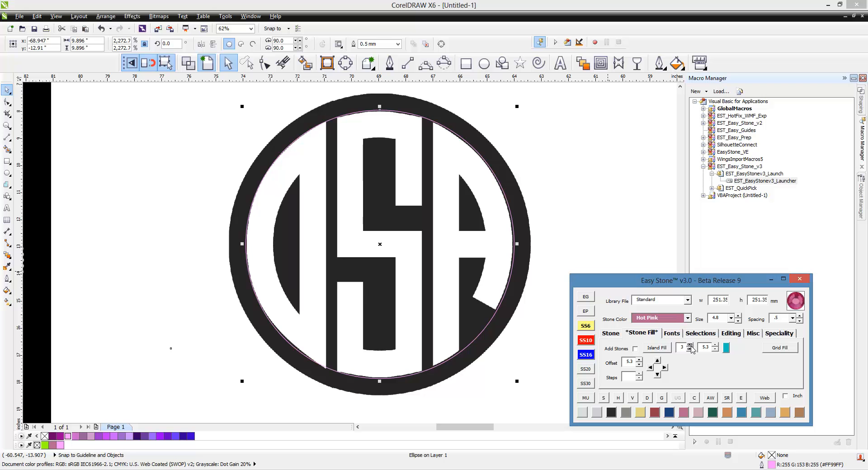
{"action": "left_click", "coordinate": [690, 346]}
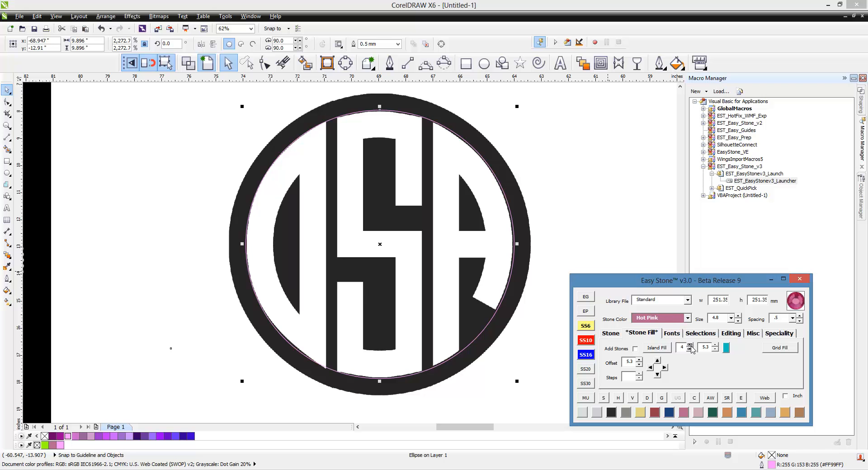
{"action": "left_click", "coordinate": [657, 349]}
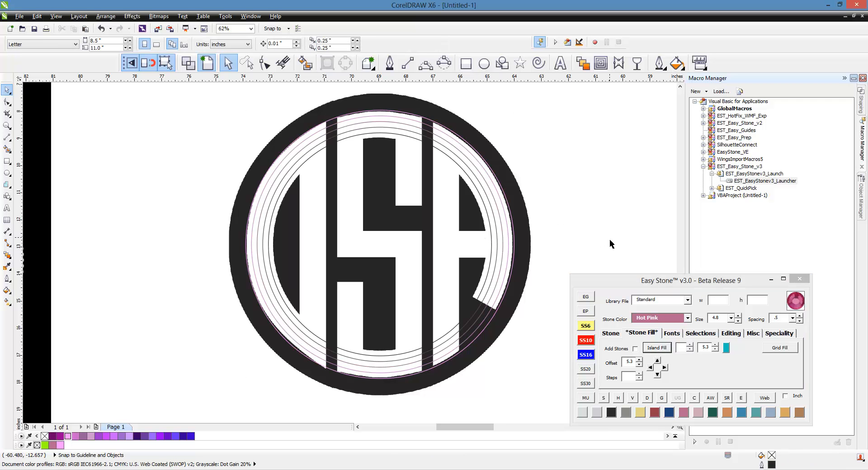
Drop a 4.8 mm Hot Pink stone and place one on the innermost ring at each side of the dark bar between the first two letters
{"action": "scroll", "coordinate": [610, 240], "scroll_direction": "down", "scroll_amount": 2}
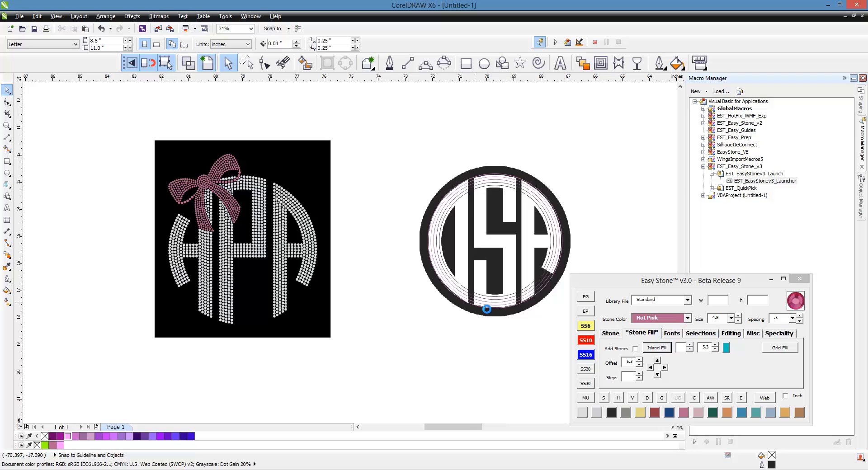
{"action": "scroll", "coordinate": [520, 294], "scroll_direction": "up", "scroll_amount": 4}
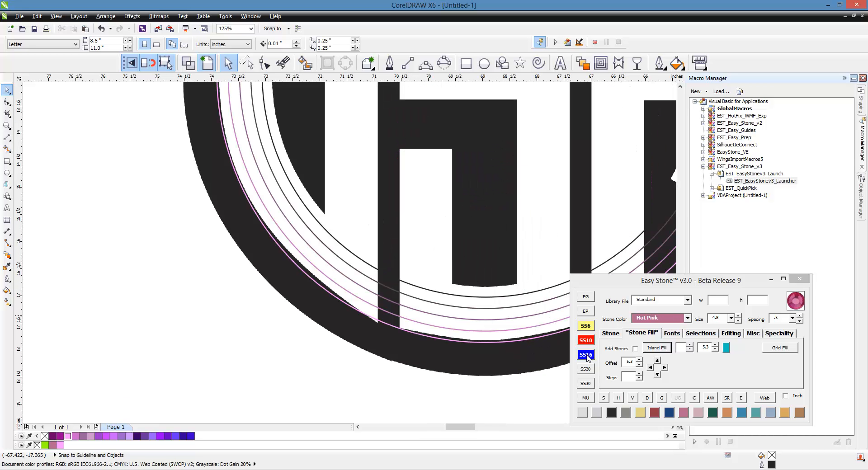
{"action": "left_click", "coordinate": [611, 333]}
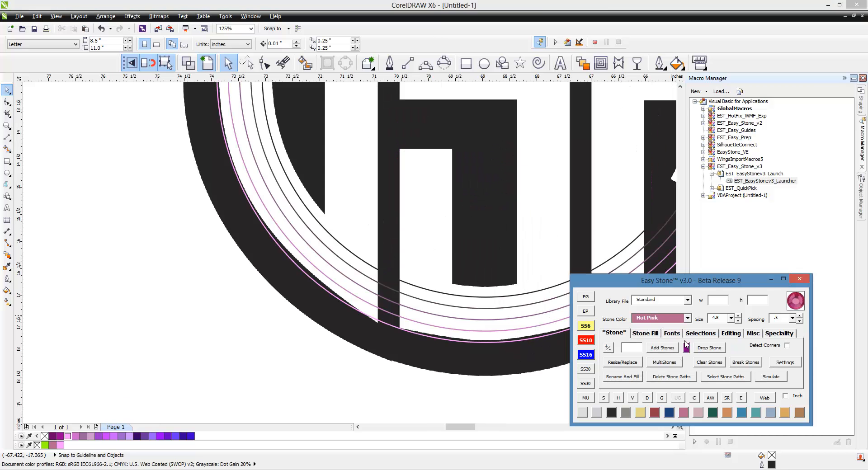
{"action": "left_click", "coordinate": [701, 351]}
{"action": "left_click", "coordinate": [380, 257]}
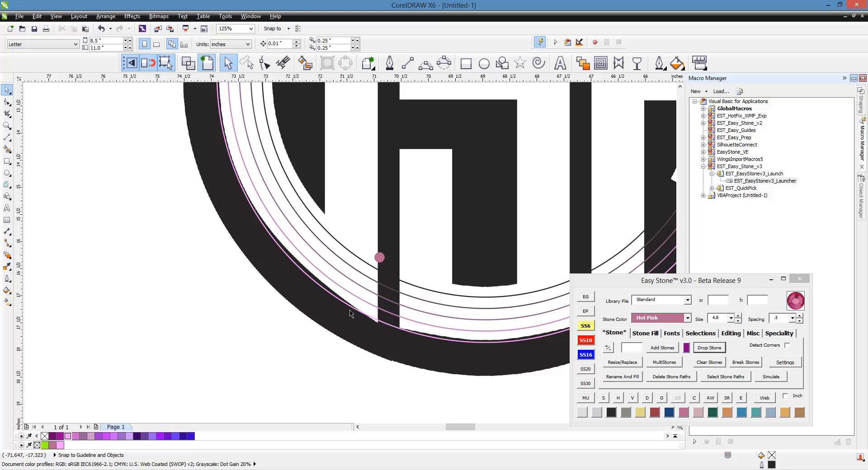
{"action": "scroll", "coordinate": [382, 263], "scroll_direction": "up", "scroll_amount": 2}
{"action": "left_click", "coordinate": [383, 251]}
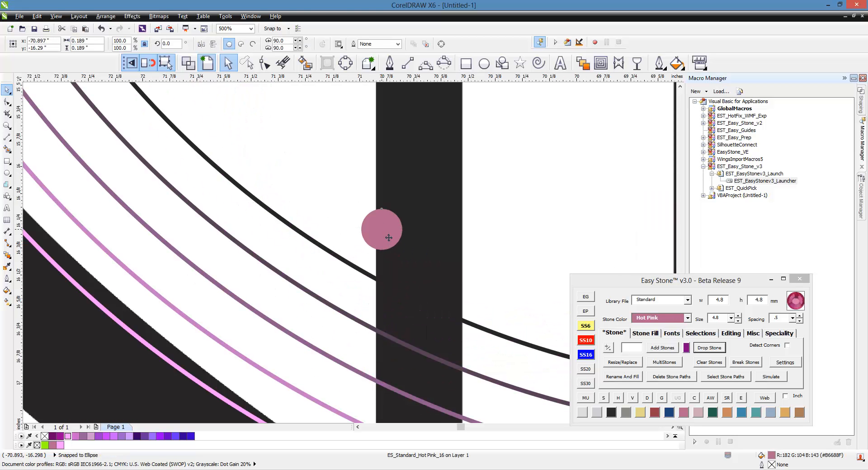
{"action": "left_click_drag", "start_coordinate": [345, 261], "coordinate": [483, 331]}
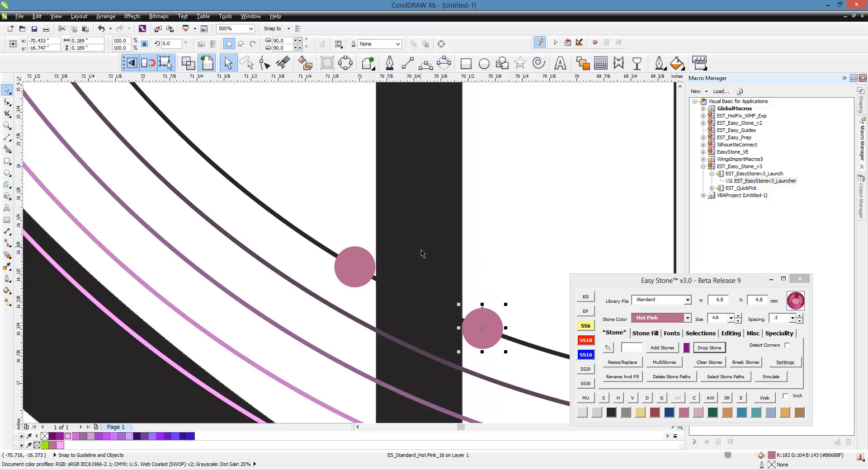
Try duplicating the stone right of the dark bar into the open white area, and delete the extra copies
{"action": "scroll", "coordinate": [364, 245], "scroll_direction": "down", "scroll_amount": 1}
{"action": "scroll", "coordinate": [374, 268], "scroll_direction": "up", "scroll_amount": 1}
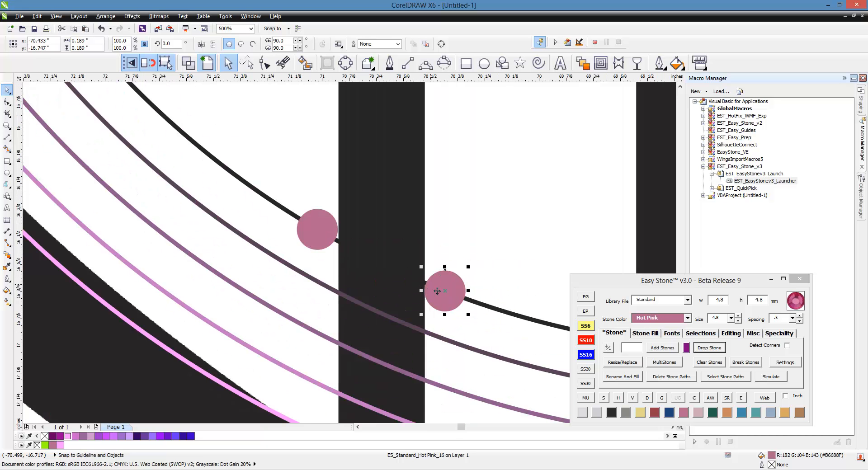
{"action": "left_click_drag", "start_coordinate": [443, 292], "coordinate": [466, 183]}
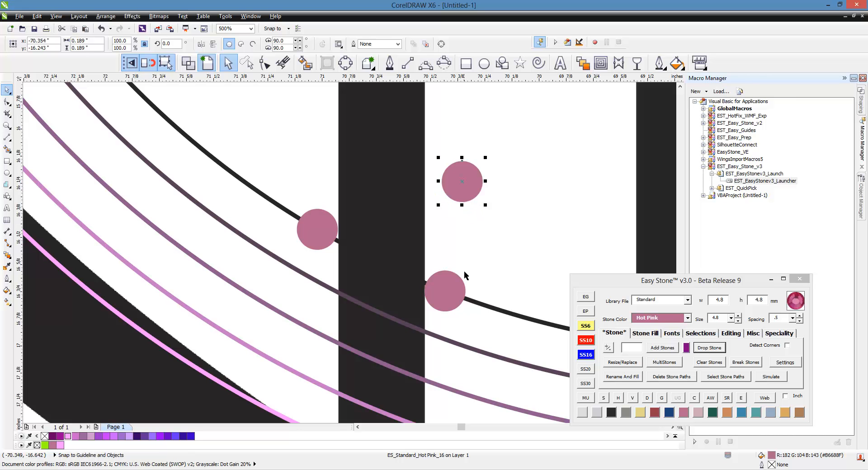
{"action": "key", "text": "Delete"}
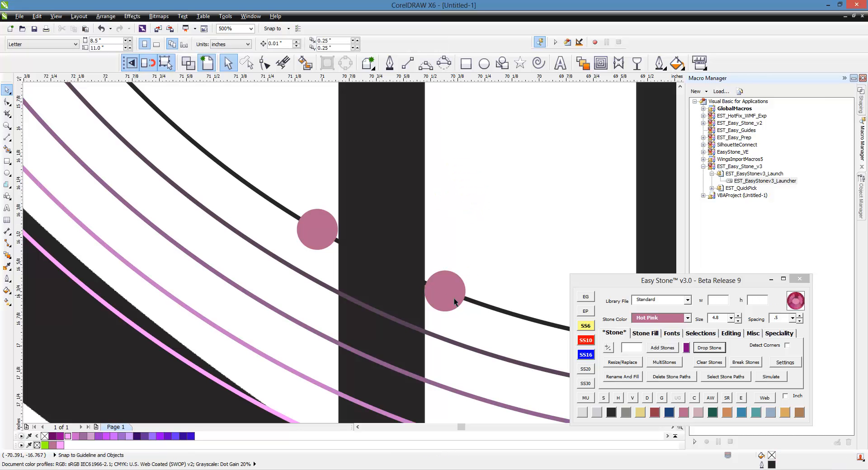
{"action": "left_click_drag", "start_coordinate": [460, 303], "coordinate": [486, 197]}
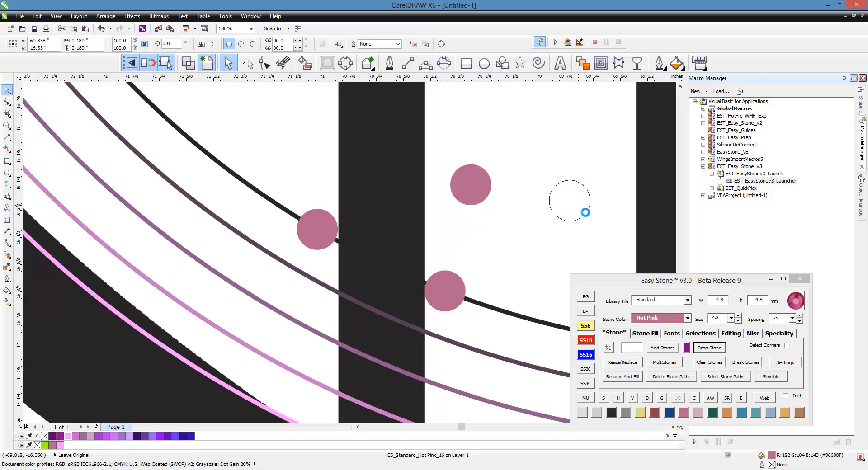
{"action": "left_click", "coordinate": [585, 212]}
{"action": "left_click", "coordinate": [512, 244]}
{"action": "left_click", "coordinate": [532, 161]}
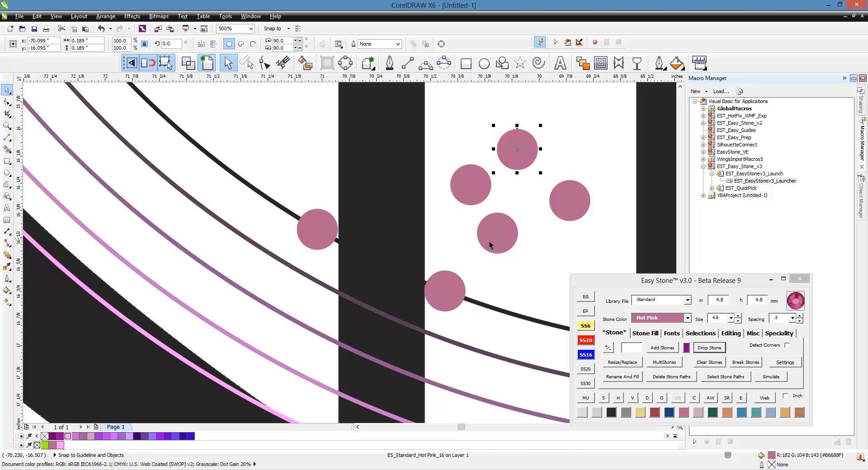
{"action": "key", "text": "Delete"}
{"action": "left_click", "coordinate": [475, 197]}
{"action": "key", "text": "Delete"}
{"action": "left_click", "coordinate": [501, 228]}
{"action": "key", "text": "Delete"}
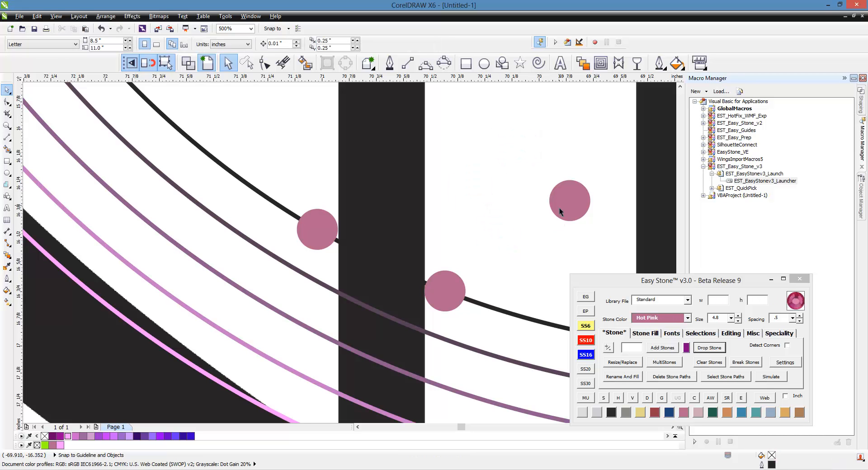
{"action": "left_click", "coordinate": [560, 208]}
{"action": "key", "text": "Delete"}
Add a horizontal row of four more stones to the left of the stone left of the dark bar, using a 5.3 mm offset
{"action": "scroll", "coordinate": [384, 175], "scroll_direction": "down", "scroll_amount": 2}
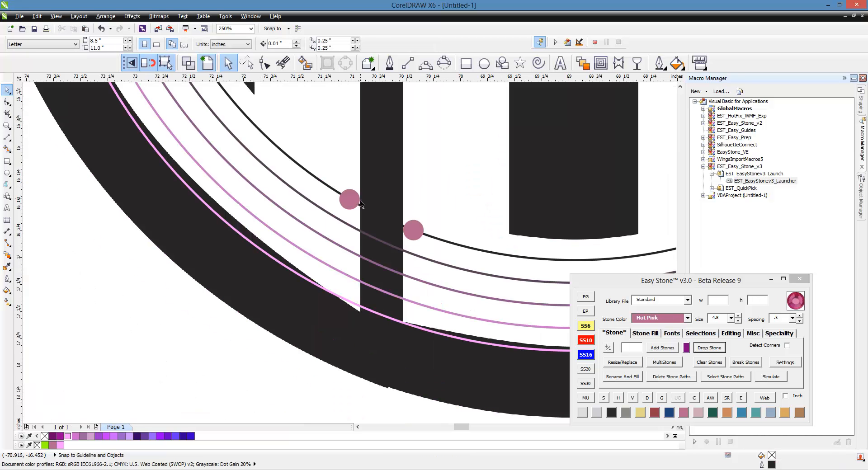
{"action": "scroll", "coordinate": [349, 200], "scroll_direction": "up", "scroll_amount": 2}
{"action": "left_click", "coordinate": [354, 203]}
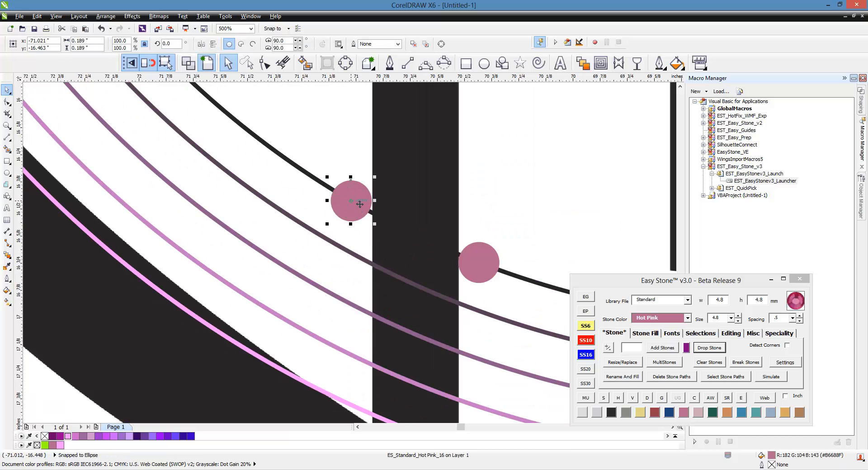
{"action": "left_click", "coordinate": [644, 334]}
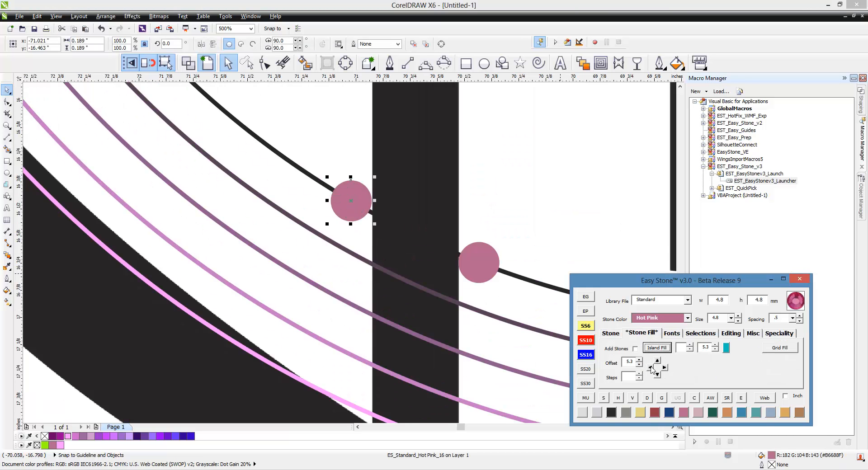
{"action": "left_click", "coordinate": [650, 368]}
{"action": "left_click", "coordinate": [650, 368]}
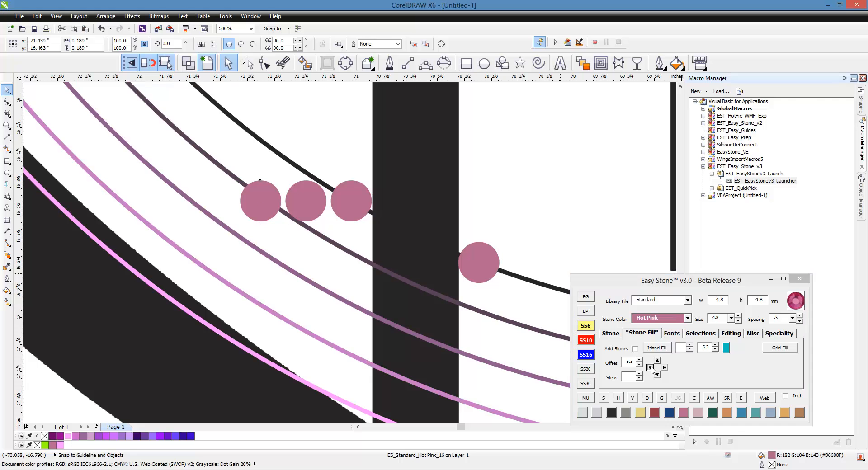
{"action": "left_click", "coordinate": [650, 368]}
{"action": "left_click", "coordinate": [651, 368]}
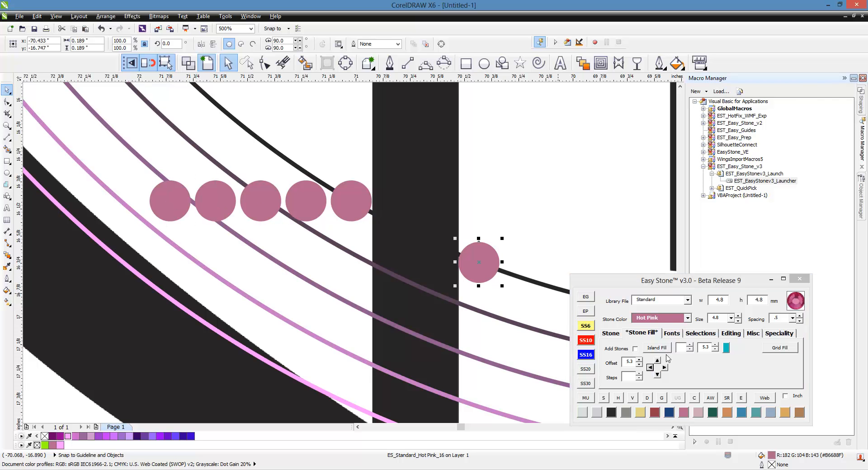
Add a horizontal row of four more stones to the right of the stone right of the dark bar, using the 5.3 mm offset
{"action": "left_click", "coordinate": [664, 368]}
{"action": "left_click", "coordinate": [664, 368]}
{"action": "left_click", "coordinate": [664, 367]}
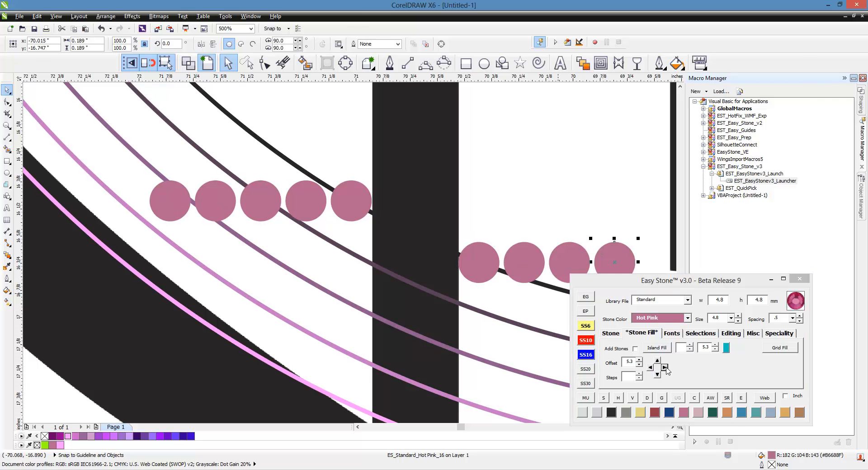
{"action": "left_click", "coordinate": [500, 217]}
{"action": "scroll", "coordinate": [372, 186], "scroll_direction": "down", "scroll_amount": 1}
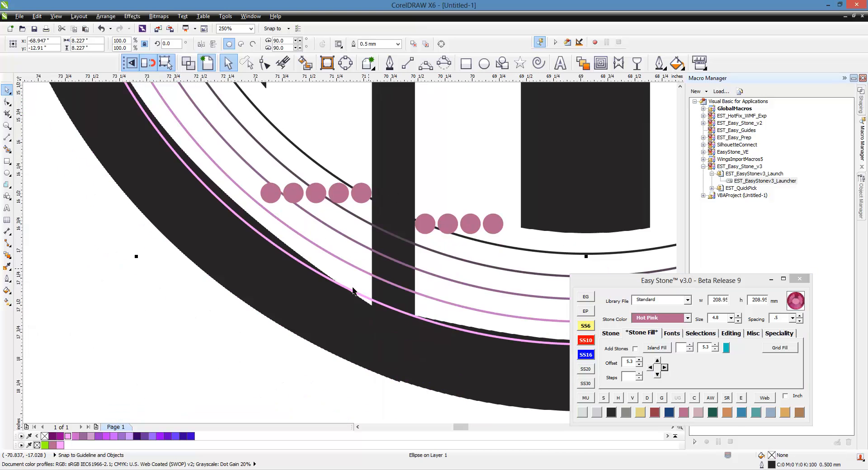
{"action": "left_click", "coordinate": [244, 359]}
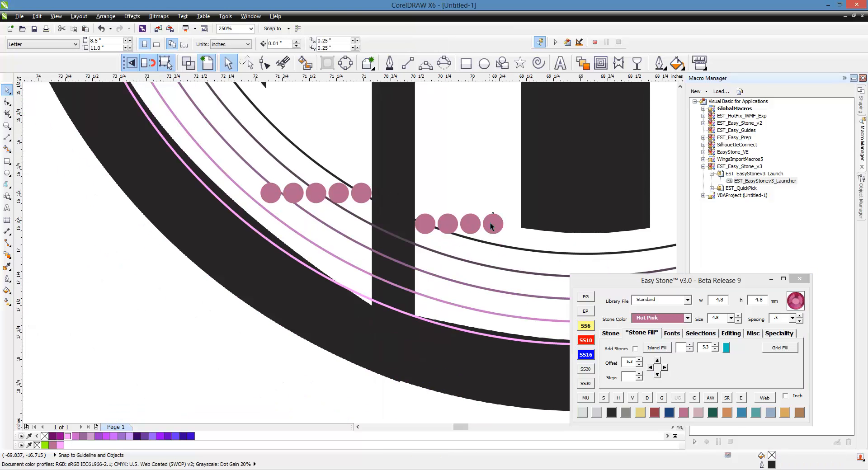
{"action": "left_click", "coordinate": [493, 224]}
{"action": "left_click", "coordinate": [664, 368]}
{"action": "left_click", "coordinate": [255, 367]}
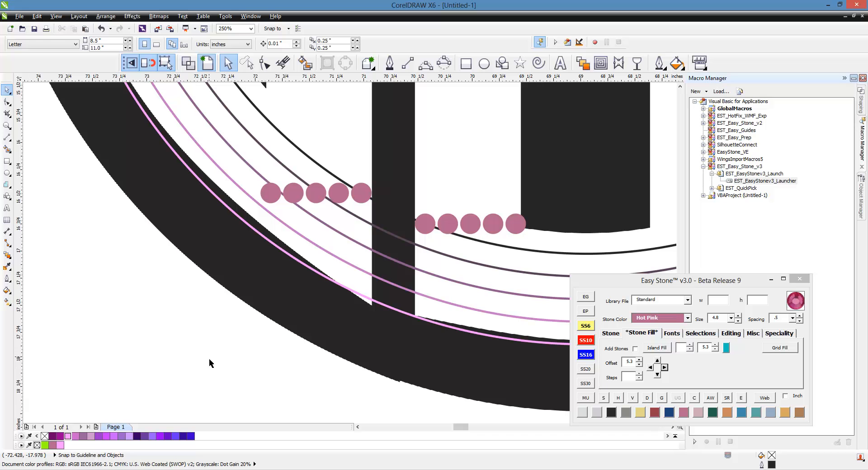
Add a vertical center guideline through each stone in both horizontal rows, applying Easy Guides to each object
{"action": "left_click_drag", "start_coordinate": [213, 361], "coordinate": [552, 167]}
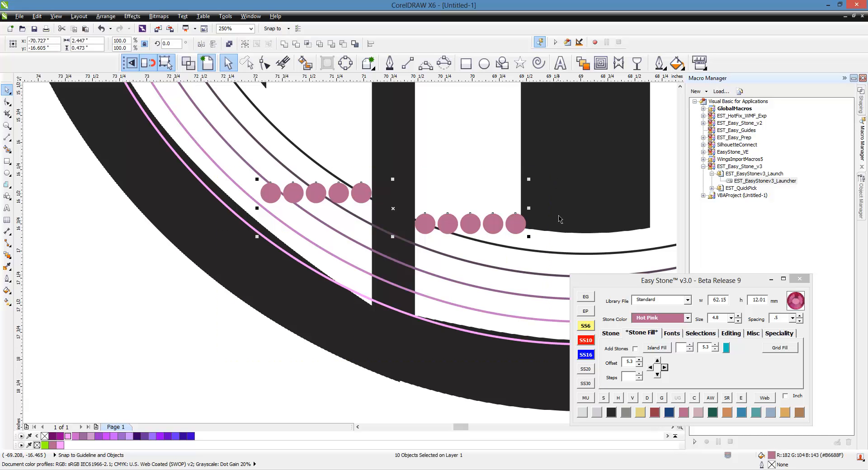
{"action": "left_click", "coordinate": [586, 298]}
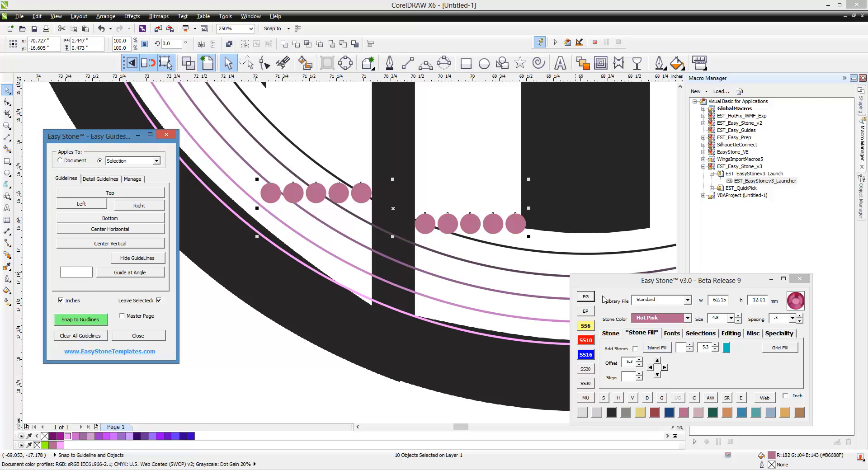
{"action": "left_click", "coordinate": [156, 161]}
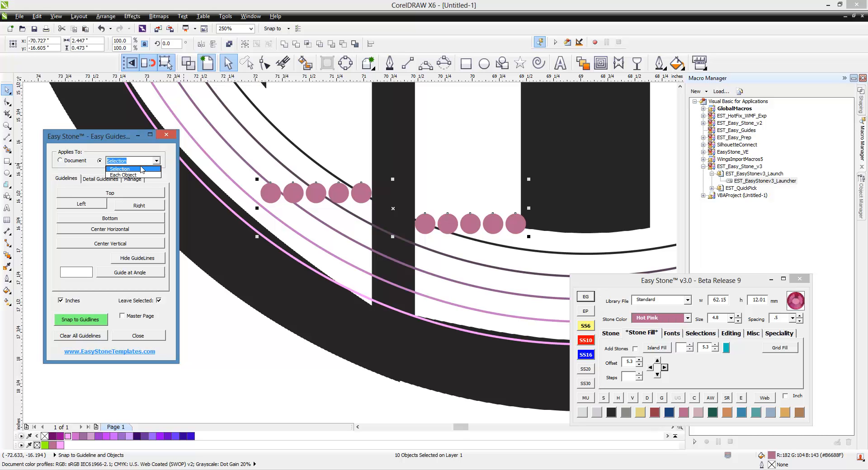
{"action": "left_click", "coordinate": [141, 175]}
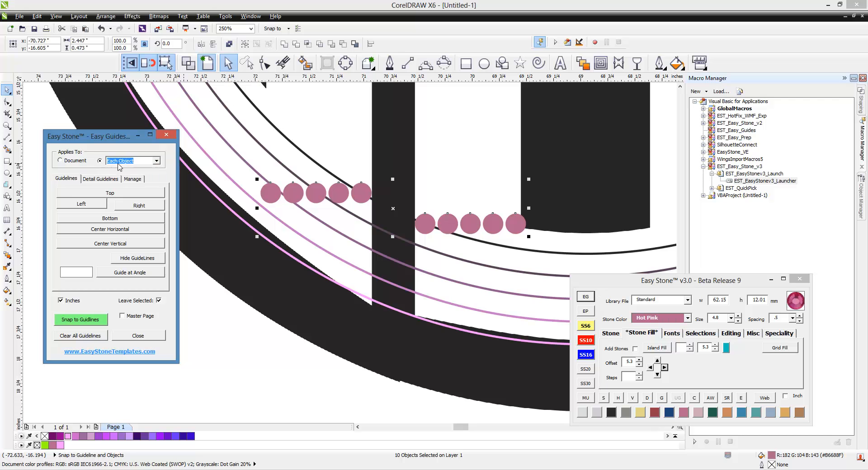
{"action": "left_click", "coordinate": [107, 245]}
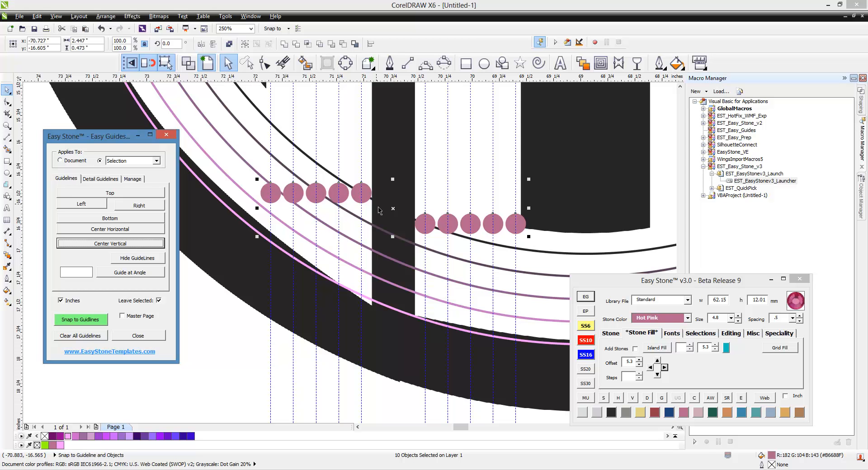
{"action": "left_click", "coordinate": [166, 134]}
{"action": "left_click", "coordinate": [194, 315]}
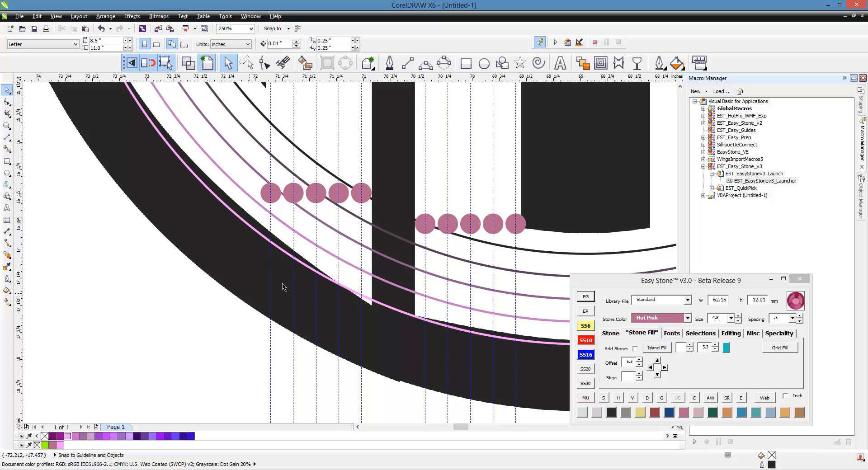
Copy a stone outside the circle and place ten copies where the guidelines cross the outermost pink ring at the circle's bottom
{"action": "left_click_drag", "start_coordinate": [525, 223], "coordinate": [223, 333]}
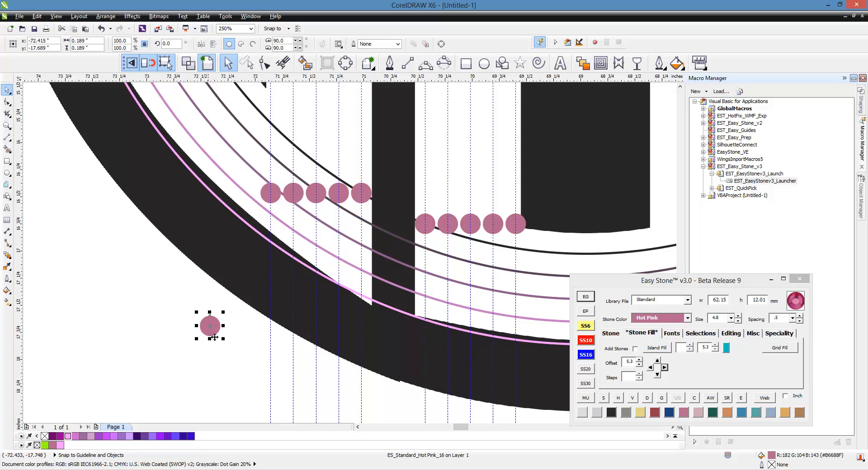
{"action": "right_click", "coordinate": [366, 301]}
{"action": "left_click_drag", "start_coordinate": [367, 301], "coordinate": [515, 339]}
{"action": "right_click", "coordinate": [340, 287]}
{"action": "right_click", "coordinate": [318, 275]}
{"action": "right_click", "coordinate": [292, 260]}
{"action": "right_click", "coordinate": [274, 245]}
{"action": "right_click", "coordinate": [429, 326]}
{"action": "right_click", "coordinate": [448, 330]}
{"action": "right_click", "coordinate": [471, 333]}
{"action": "right_click", "coordinate": [493, 339]}
{"action": "scroll", "coordinate": [330, 327], "scroll_direction": "down", "scroll_amount": 2}
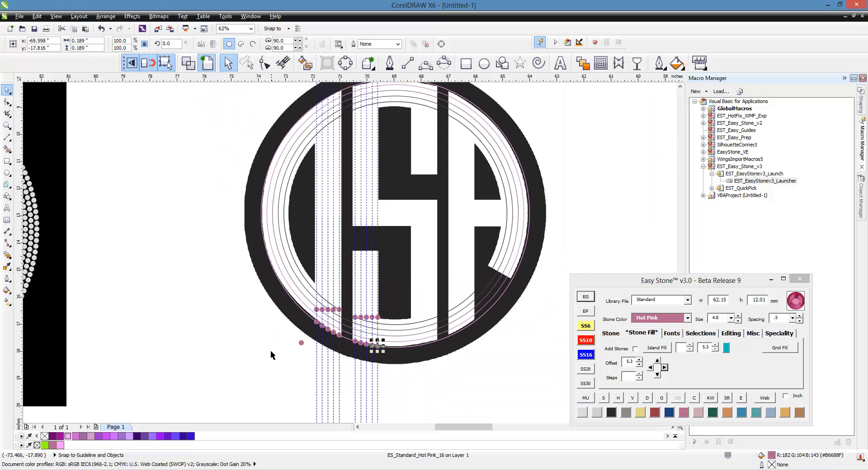
Delete the two horizontal rows of reference stones above the bottom ring stones
{"action": "left_click", "coordinate": [246, 279]}
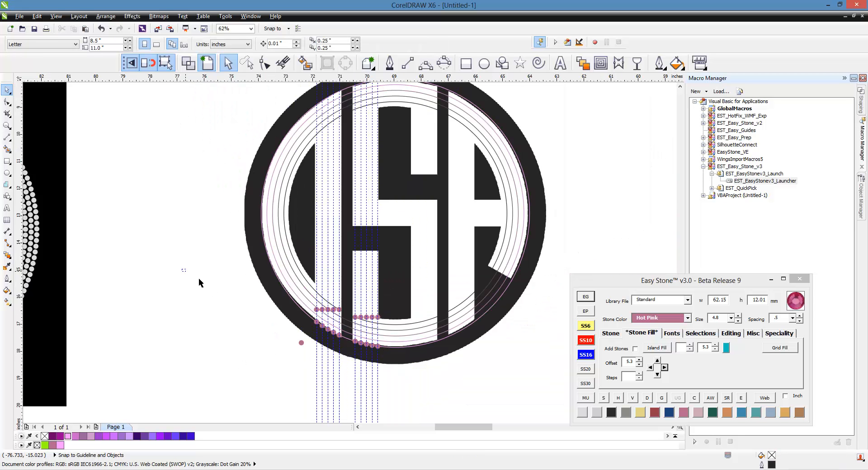
{"action": "left_click_drag", "start_coordinate": [182, 270], "coordinate": [405, 325]}
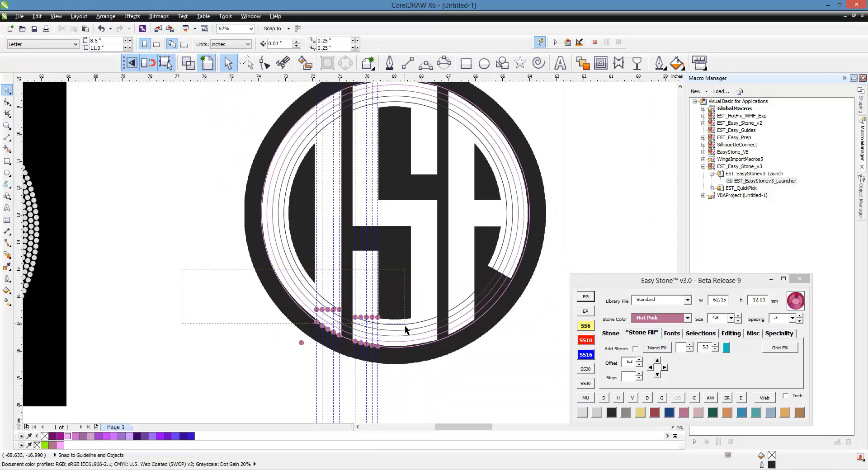
{"action": "key", "text": "Delete"}
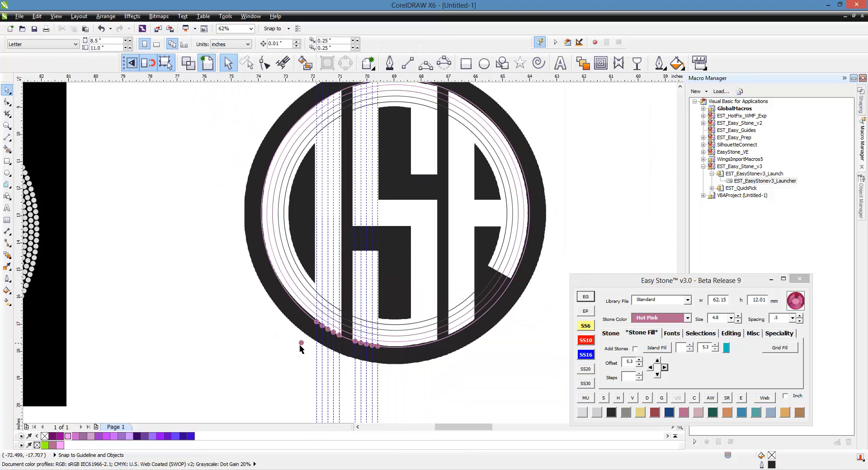
Move the spare stone near the circle's top and place ten copies where the guidelines cross the outermost pink ring
{"action": "left_click_drag", "start_coordinate": [300, 344], "coordinate": [288, 110]}
{"action": "scroll", "coordinate": [285, 297], "scroll_direction": "down", "scroll_amount": 1}
{"action": "scroll", "coordinate": [287, 199], "scroll_direction": "up", "scroll_amount": 3}
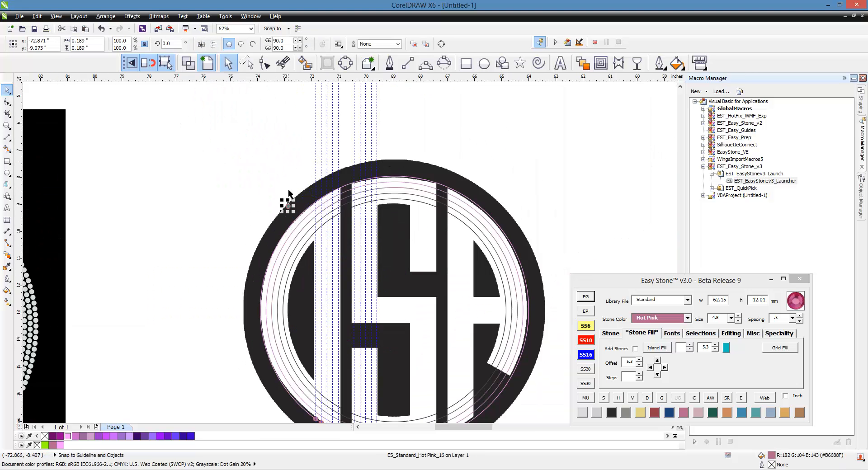
{"action": "left_click_drag", "start_coordinate": [291, 257], "coordinate": [637, 131]}
{"action": "key", "text": "space"}
{"action": "key", "text": "space"}
{"action": "key", "text": "space"}
{"action": "key", "text": "space"}
{"action": "key", "text": "space"}
{"action": "key", "text": "space"}
{"action": "key", "text": "space"}
{"action": "key", "text": "space"}
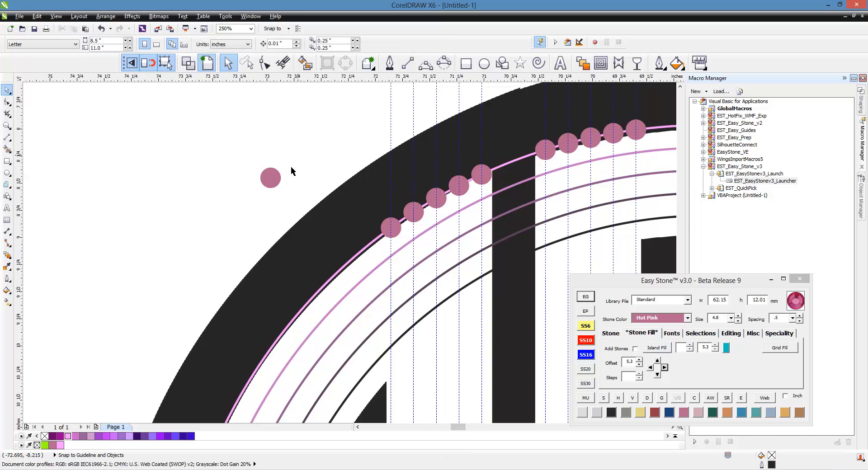
Delete the spare stone outside the circle and clear all guidelines
{"action": "left_click", "coordinate": [274, 187]}
{"action": "key", "text": "Delete"}
{"action": "scroll", "coordinate": [286, 152], "scroll_direction": "down", "scroll_amount": 4}
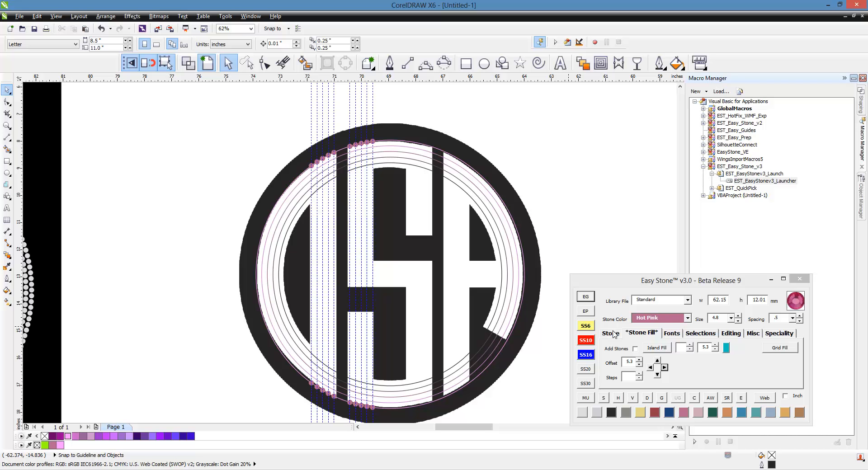
{"action": "left_click", "coordinate": [586, 300]}
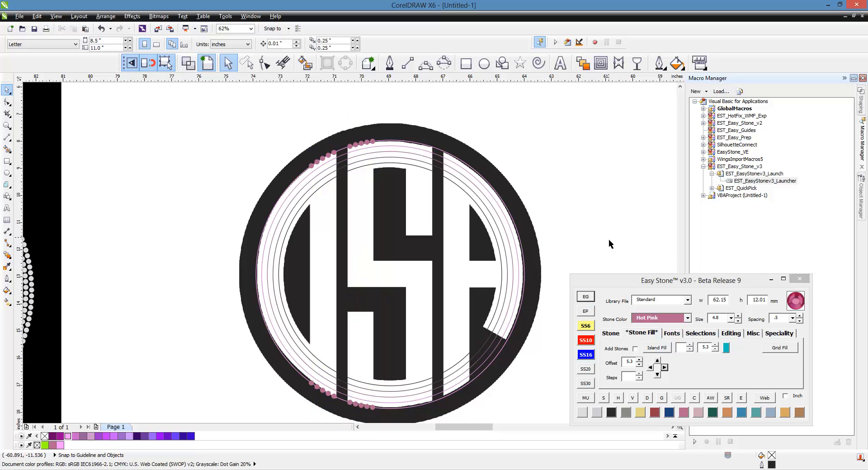
Add stones between the top and bottom ring stones for the first letter's two columns nearest the dark bar
{"action": "left_click_drag", "start_coordinate": [328, 136], "coordinate": [342, 422]}
{"action": "left_click", "coordinate": [611, 333]}
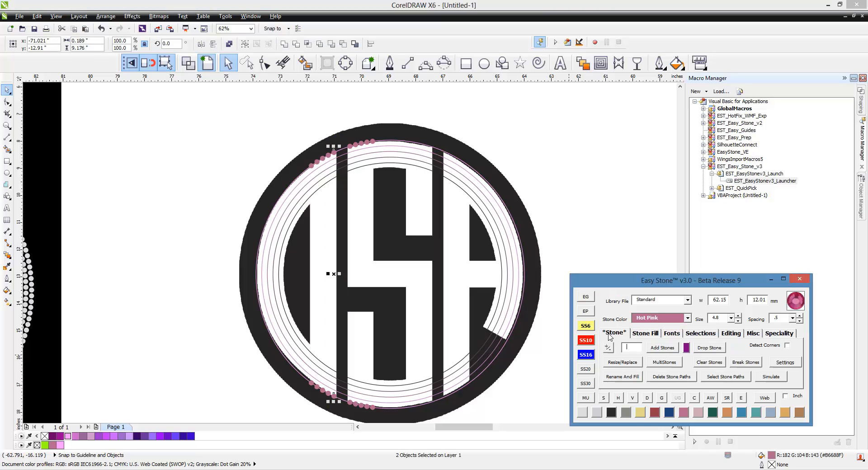
{"action": "left_click", "coordinate": [659, 348]}
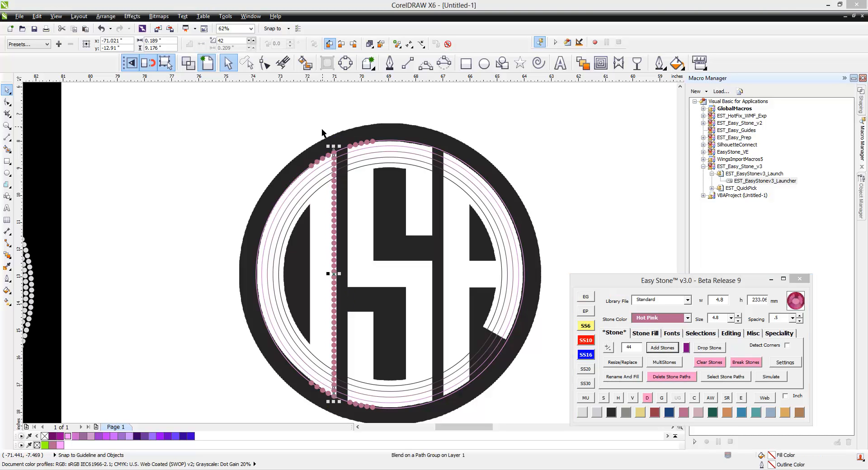
{"action": "left_click_drag", "start_coordinate": [324, 129], "coordinate": [336, 416]}
{"action": "left_click", "coordinate": [665, 349]}
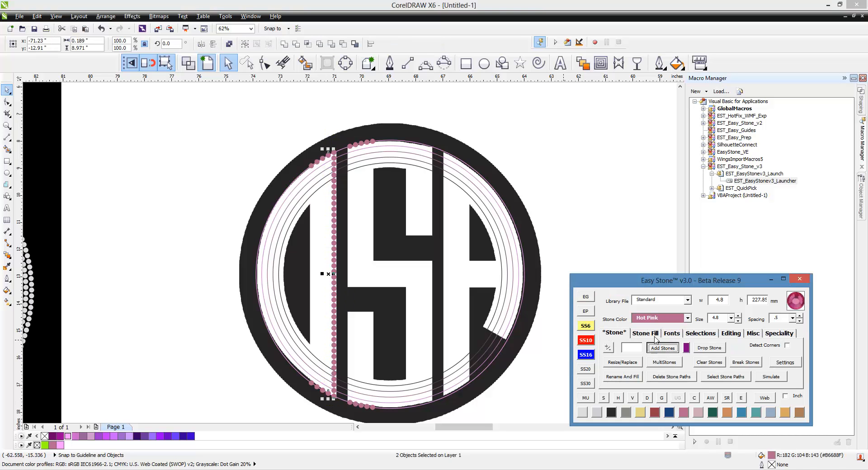
Try to select the third column's top and bottom ring stones and add stones between them
{"action": "left_click", "coordinate": [317, 134]}
{"action": "left_click_drag", "start_coordinate": [322, 145], "coordinate": [337, 415]}
{"action": "left_click", "coordinate": [658, 348]}
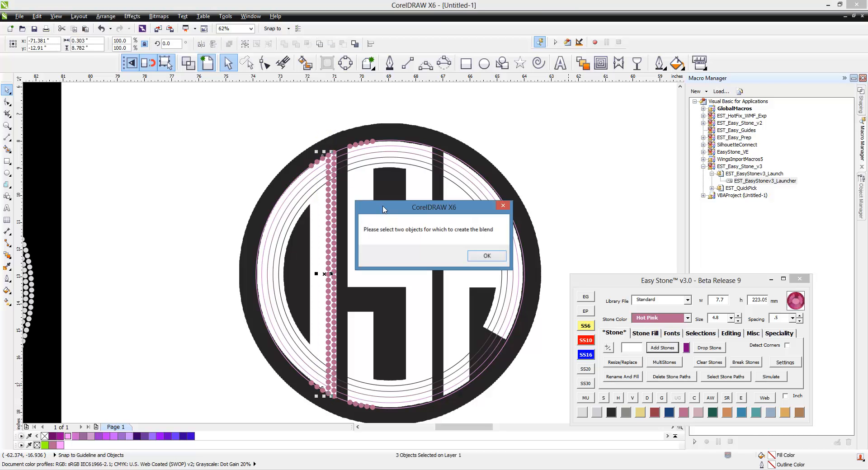
{"action": "left_click", "coordinate": [487, 255]}
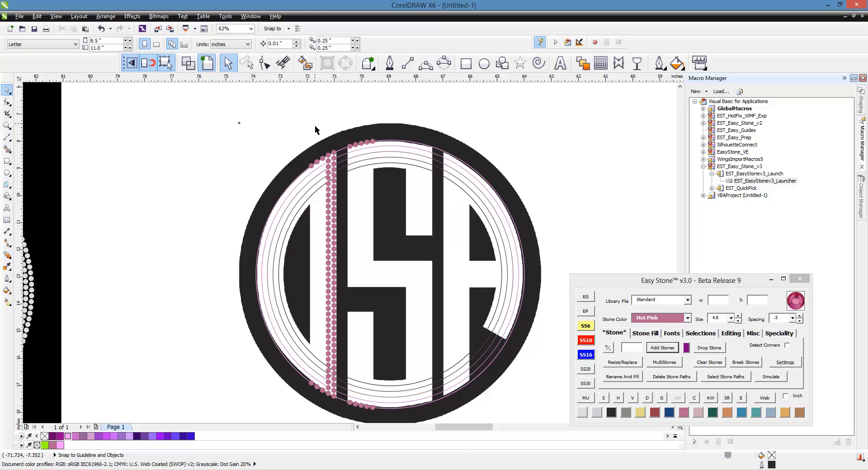
{"action": "left_click", "coordinate": [323, 203]}
{"action": "mouse_move", "coordinate": [319, 125]}
{"action": "left_mouse_down"}
{"action": "mouse_move", "coordinate": [322, 401]}
{"action": "mouse_move", "coordinate": [338, 413]}
{"action": "mouse_move", "coordinate": [327, 136]}
{"action": "left_mouse_up"}
{"action": "left_click", "coordinate": [238, 343]}
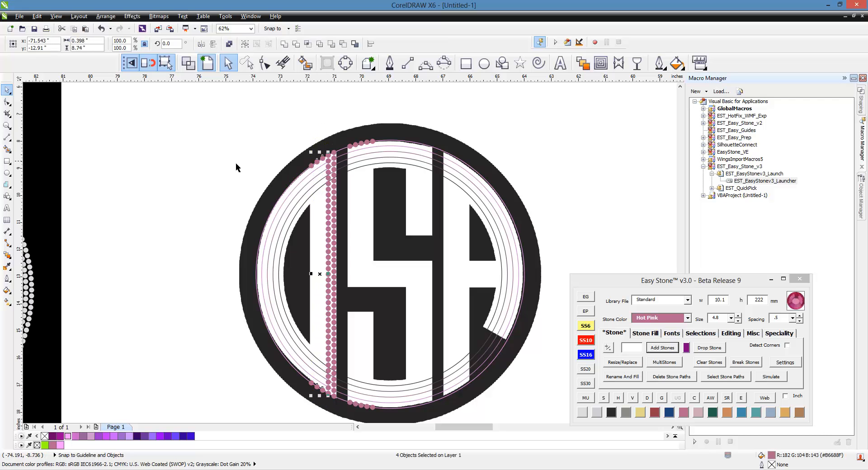
{"action": "left_click", "coordinate": [250, 356]}
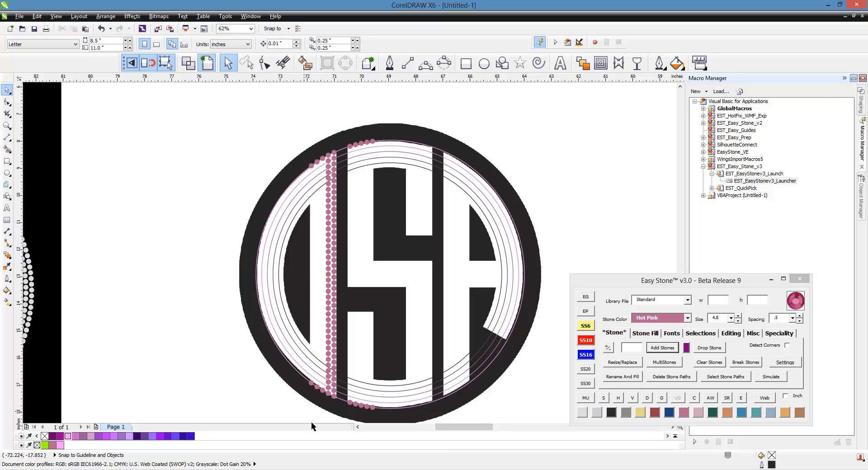
Fill the first letter's three remaining columns with stones between their top and bottom ring stones
{"action": "left_click", "coordinate": [320, 395]}
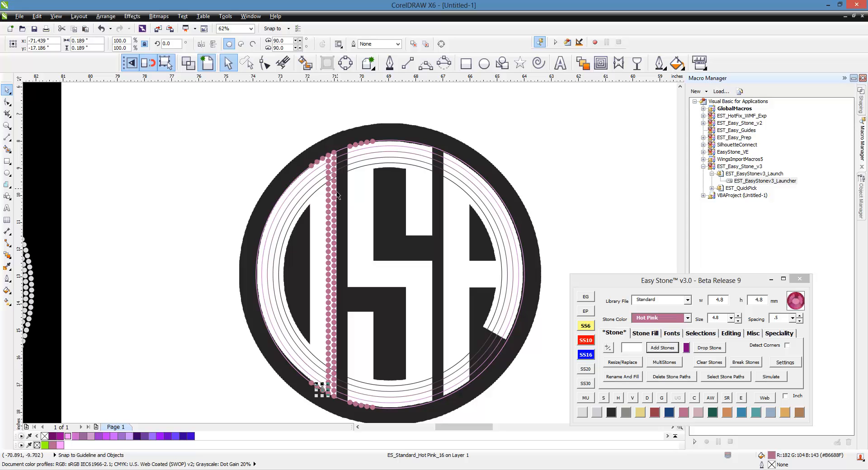
{"action": "left_click", "coordinate": [325, 163], "text": "shift"}
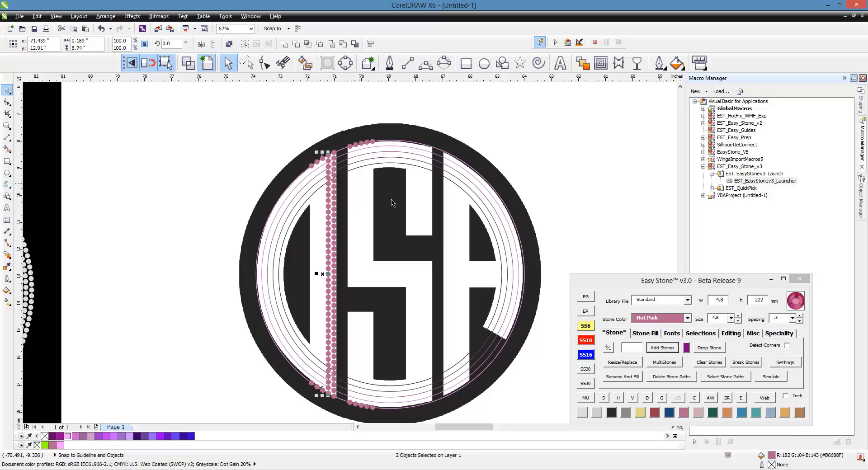
{"action": "left_click", "coordinate": [655, 349]}
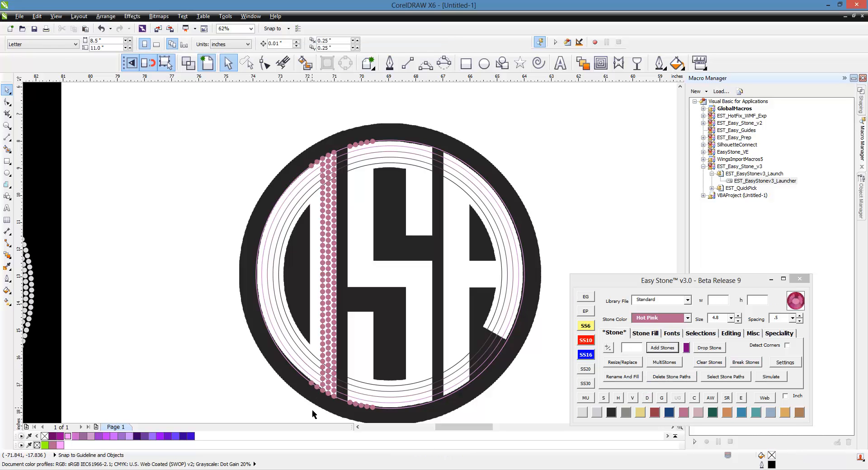
{"action": "left_click_drag", "start_coordinate": [313, 407], "coordinate": [322, 142]}
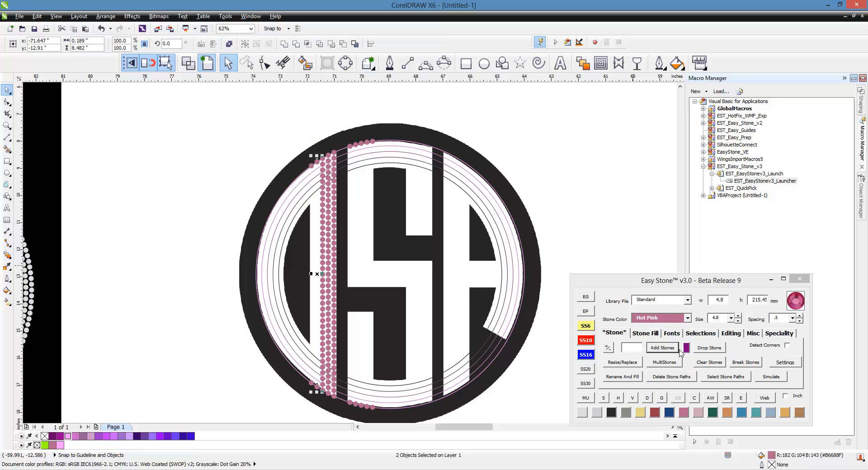
{"action": "left_click", "coordinate": [678, 349]}
{"action": "left_click_drag", "start_coordinate": [286, 411], "coordinate": [321, 134]}
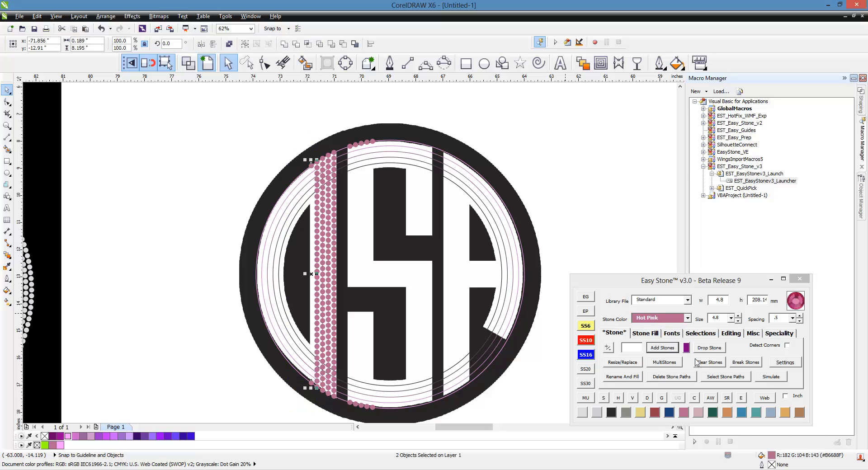
{"action": "left_click", "coordinate": [674, 350]}
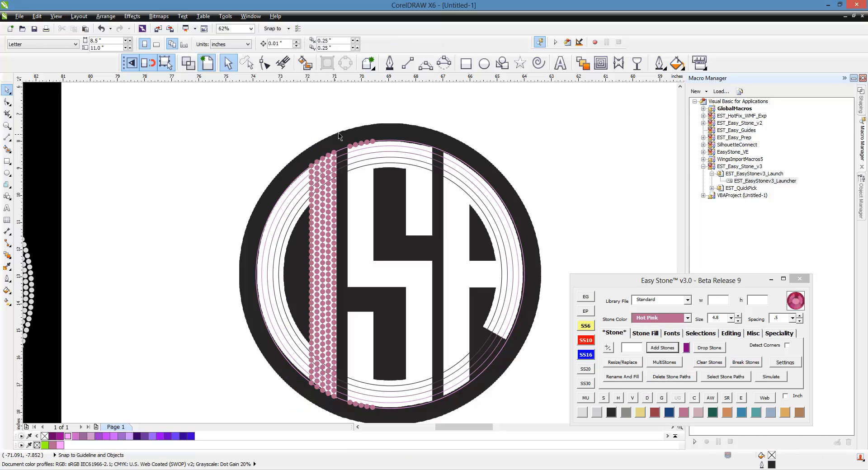
Add stones between the top and bottom ring stones in the middle letter's stem column nearest the first letter
{"action": "left_click_drag", "start_coordinate": [343, 134], "coordinate": [357, 413]}
{"action": "left_click", "coordinate": [671, 349]}
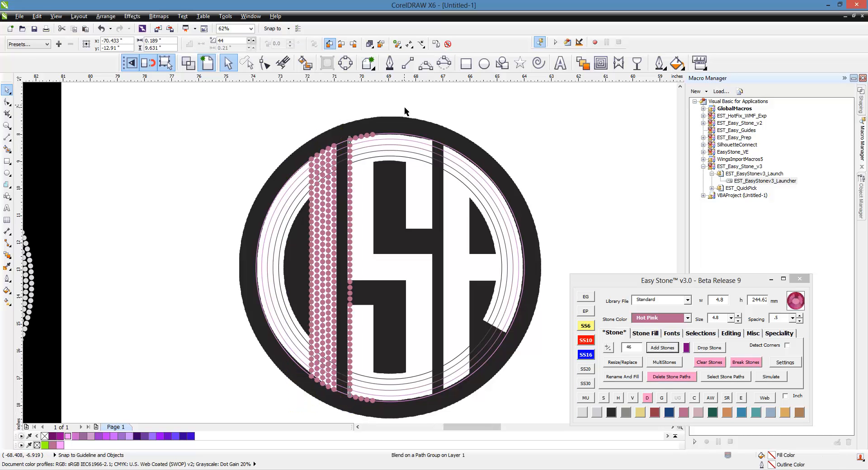
Try to add stones between the top and bottom ring stones of the middle letter's second column
{"action": "left_click_drag", "start_coordinate": [350, 113], "coordinate": [359, 412]}
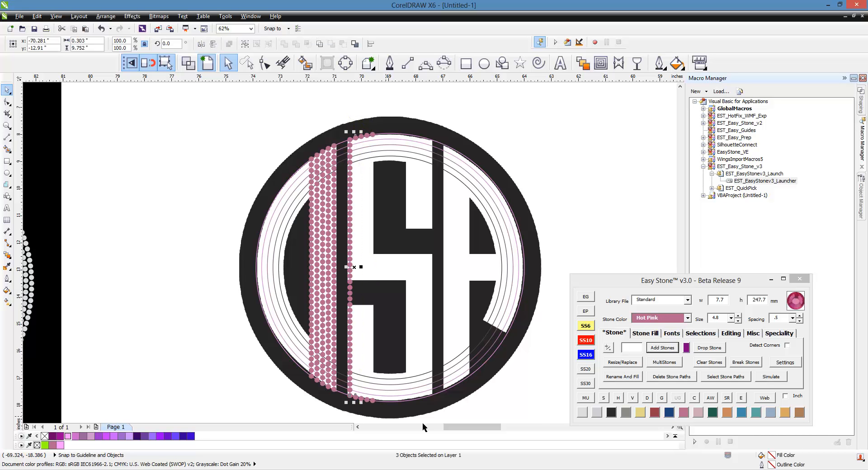
{"action": "left_click", "coordinate": [662, 349]}
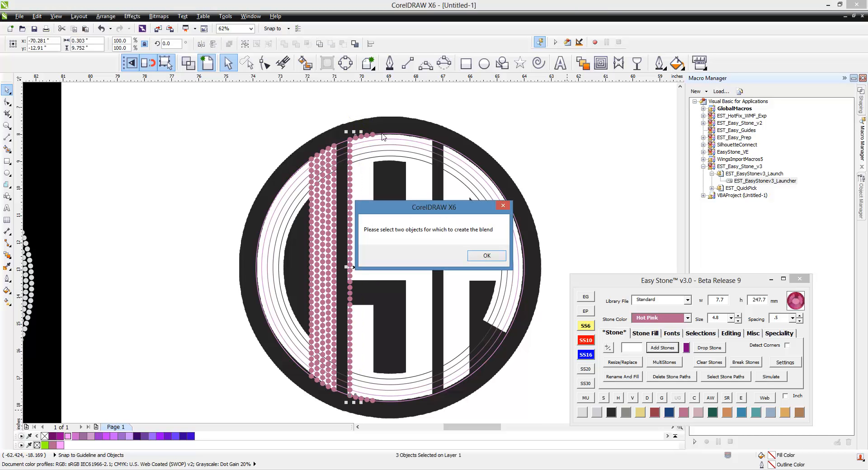
{"action": "left_click", "coordinate": [487, 260]}
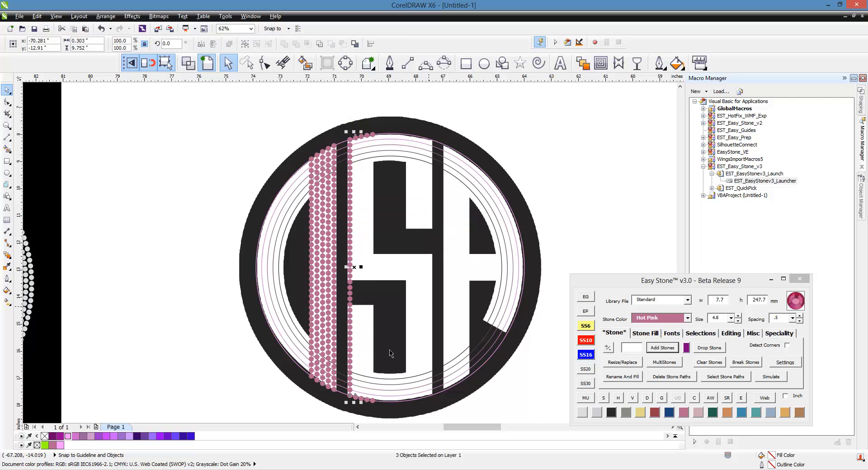
Fill the middle letter's second and third stem columns with stones between their top and bottom ring stones
{"action": "left_click", "coordinate": [361, 401]}
{"action": "left_click", "coordinate": [355, 137], "text": "shift"}
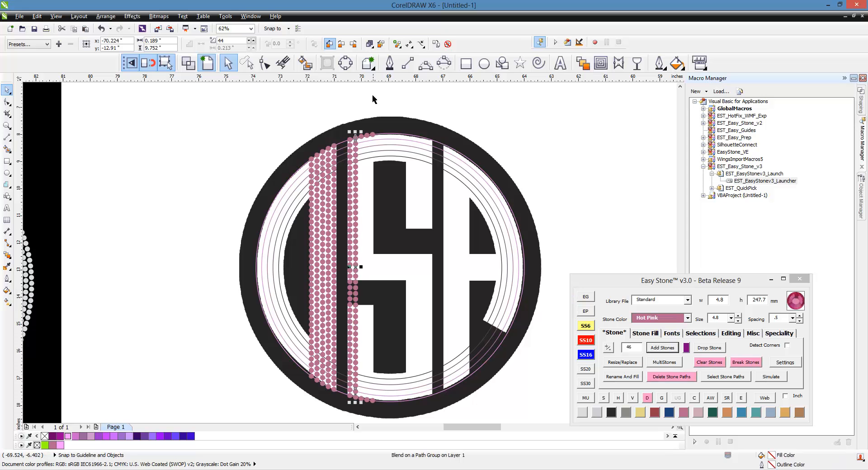
{"action": "left_click", "coordinate": [361, 139]}
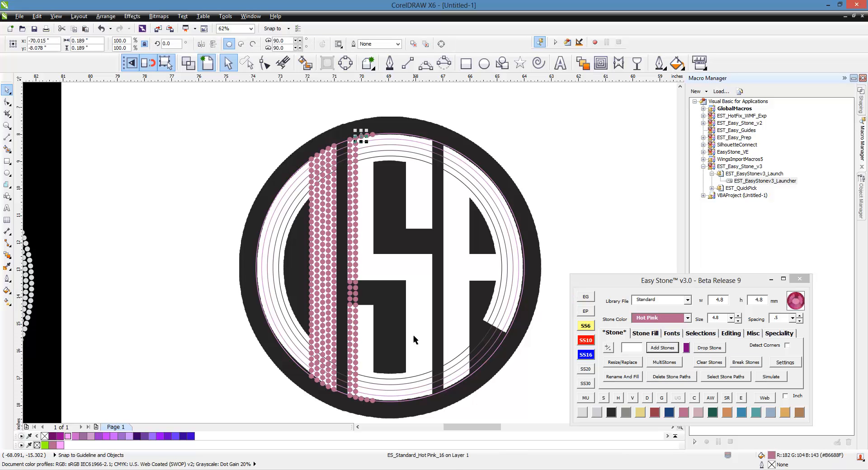
{"action": "left_click", "coordinate": [362, 402], "text": "shift"}
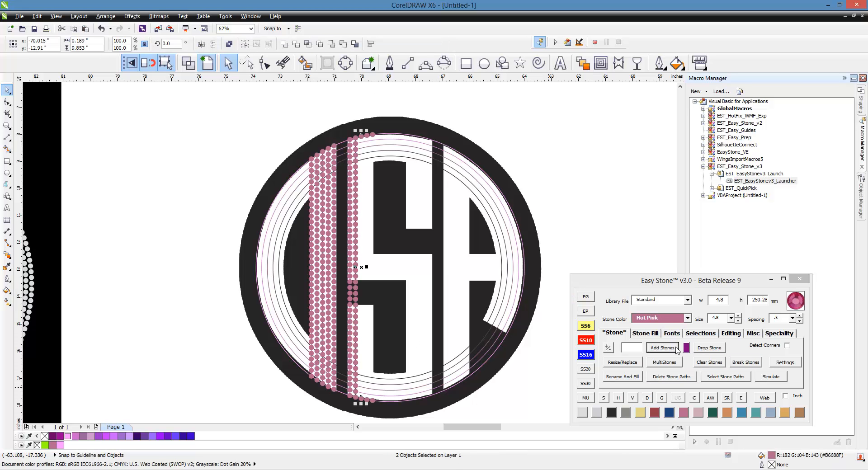
{"action": "left_click", "coordinate": [661, 349]}
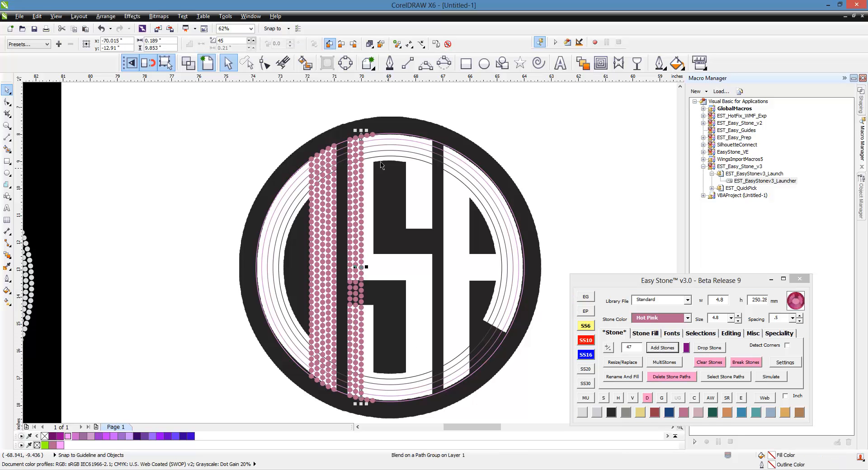
Fill the middle letter's fourth and fifth stem columns with stones between their top and bottom ring stones
{"action": "left_click", "coordinate": [366, 135]}
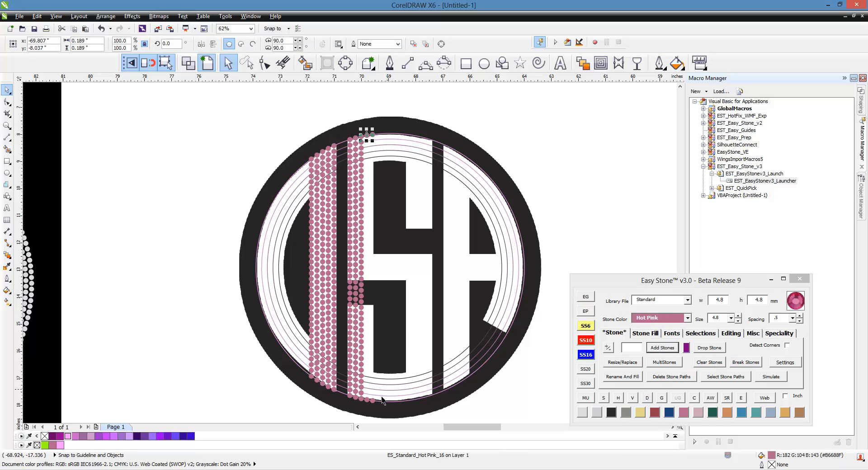
{"action": "left_click", "coordinate": [367, 402], "text": "shift"}
{"action": "left_click", "coordinate": [663, 347]}
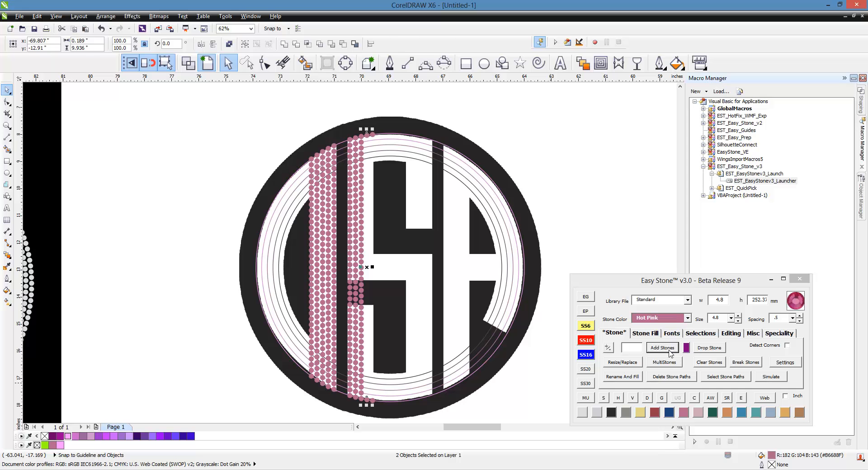
{"action": "left_click", "coordinate": [373, 139]}
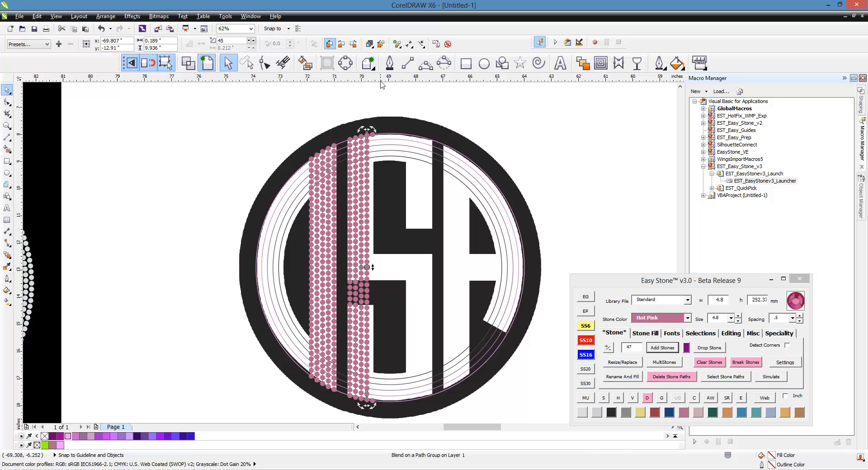
{"action": "left_click", "coordinate": [373, 132]}
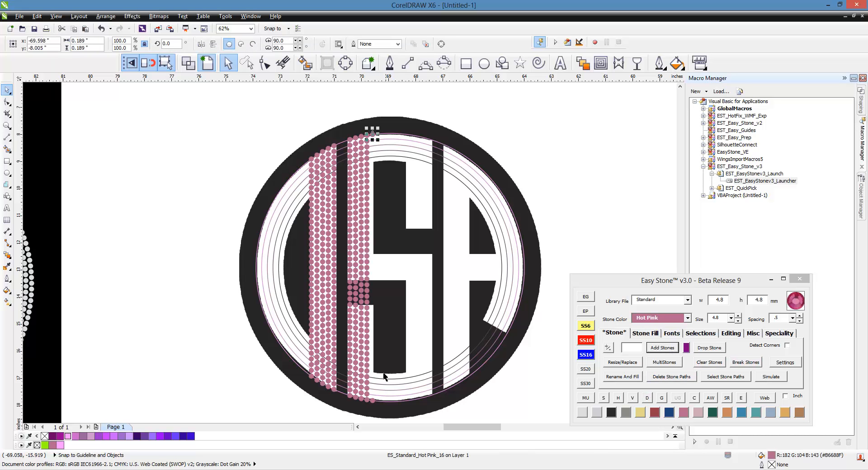
{"action": "left_click", "coordinate": [375, 406], "text": "shift"}
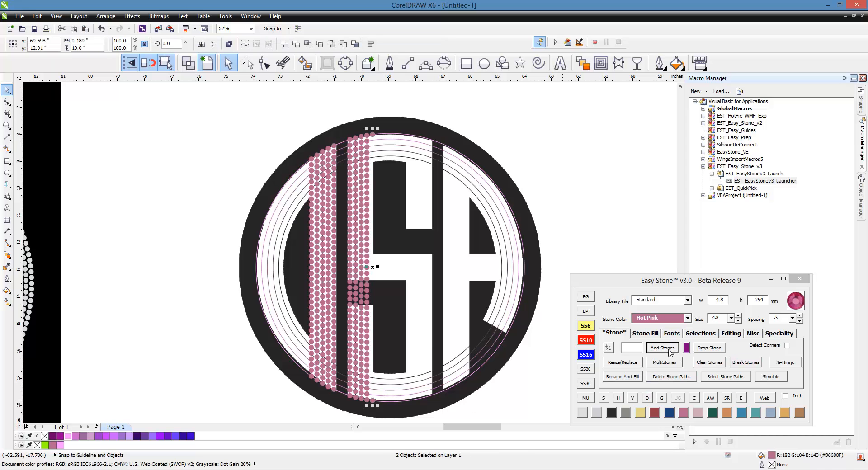
{"action": "left_click", "coordinate": [668, 348]}
{"action": "left_click", "coordinate": [469, 409]}
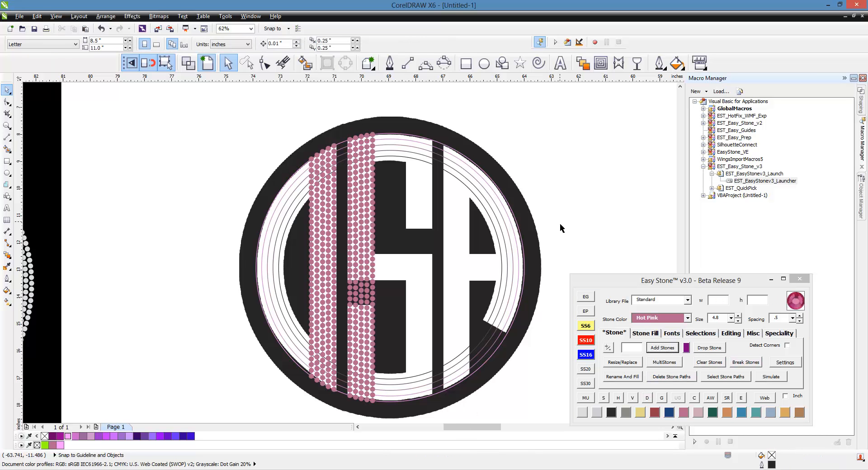
Examine how the lower ends of both filled stems follow the outermost guide ring
{"action": "scroll", "coordinate": [378, 204], "scroll_direction": "down", "scroll_amount": 1}
{"action": "scroll", "coordinate": [360, 255], "scroll_direction": "up", "scroll_amount": 1}
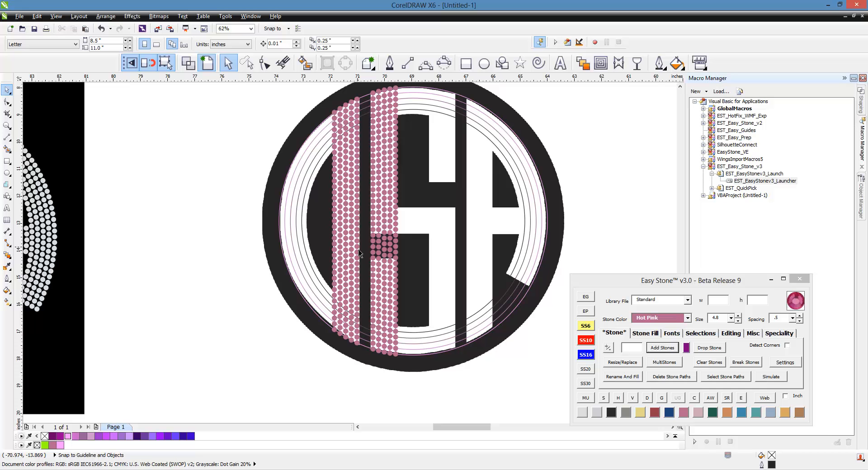
{"action": "scroll", "coordinate": [376, 359], "scroll_direction": "up", "scroll_amount": 3}
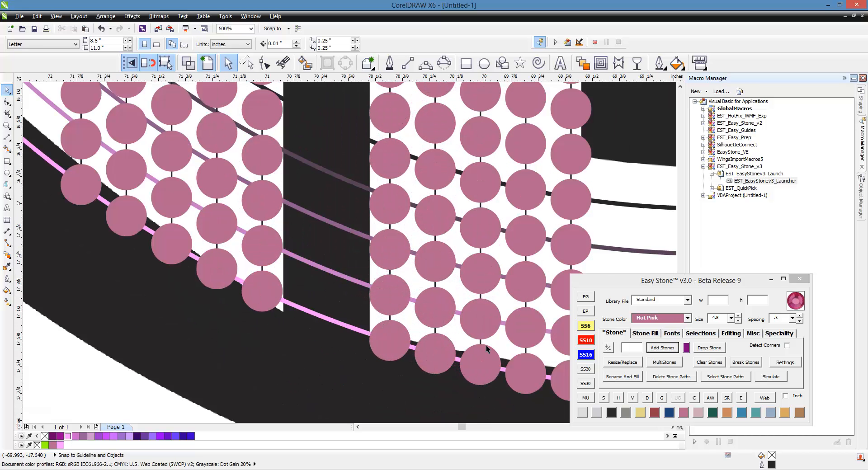
{"action": "scroll", "coordinate": [292, 254], "scroll_direction": "down", "scroll_amount": 2}
{"action": "scroll", "coordinate": [292, 254], "scroll_direction": "down", "scroll_amount": 4}
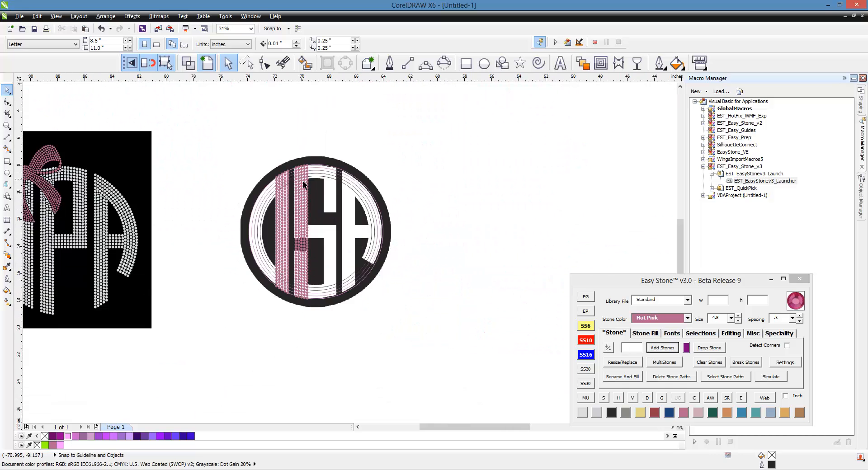
{"action": "scroll", "coordinate": [294, 214], "scroll_direction": "up", "scroll_amount": 1}
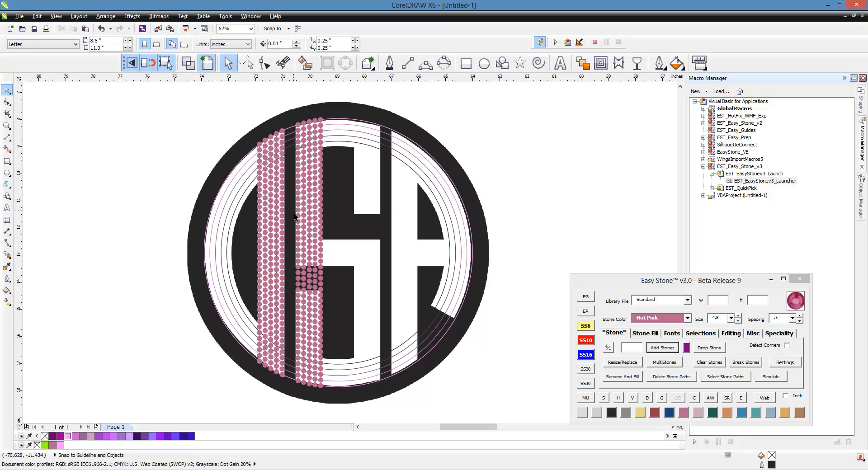
{"action": "left_click", "coordinate": [416, 146]}
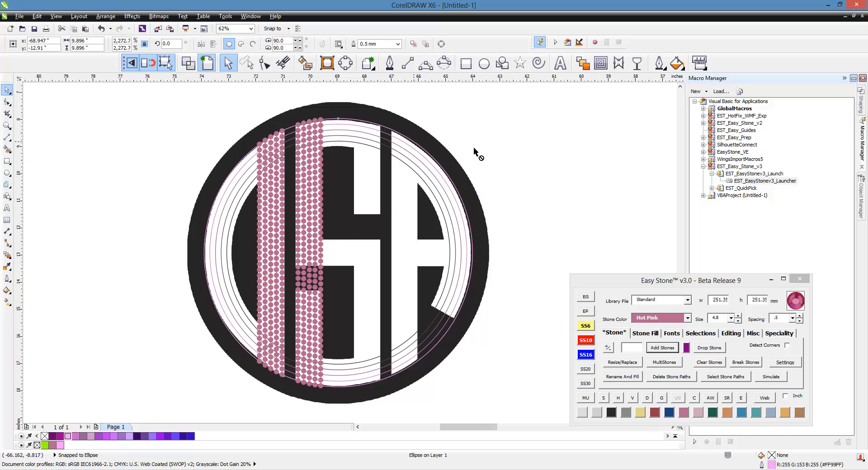
{"action": "left_click_drag", "start_coordinate": [473, 148], "coordinate": [537, 163]}
{"action": "key", "text": "ctrl+z"}
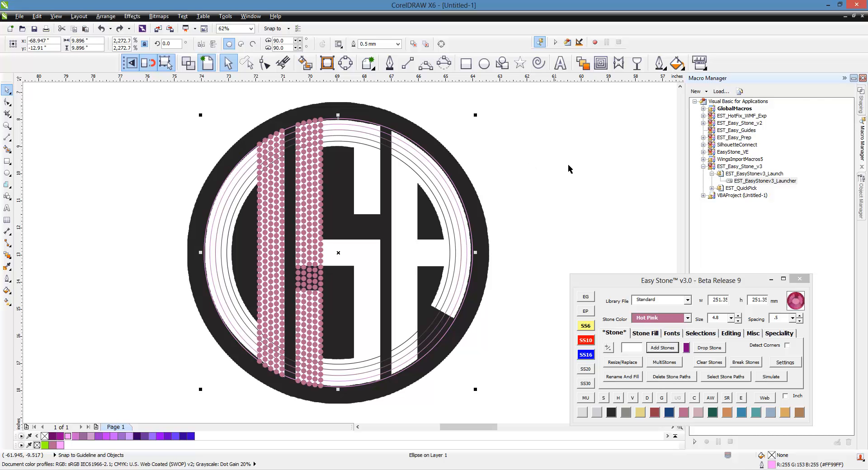
{"action": "left_click", "coordinate": [586, 299]}
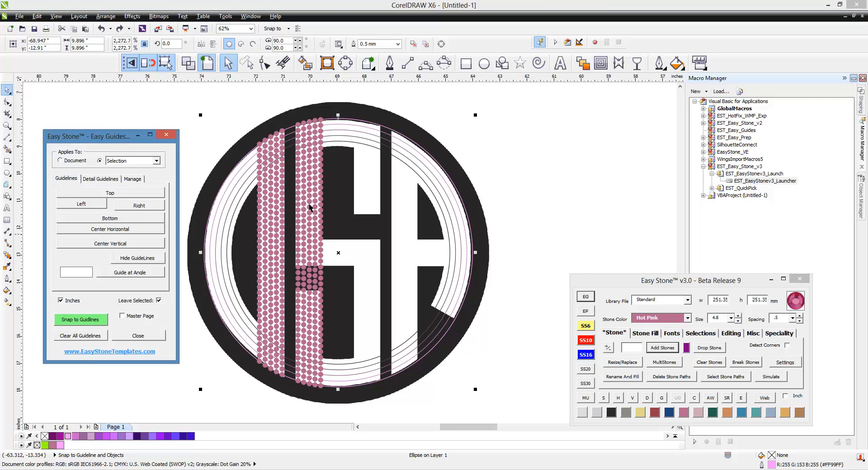
{"action": "left_click", "coordinate": [169, 135]}
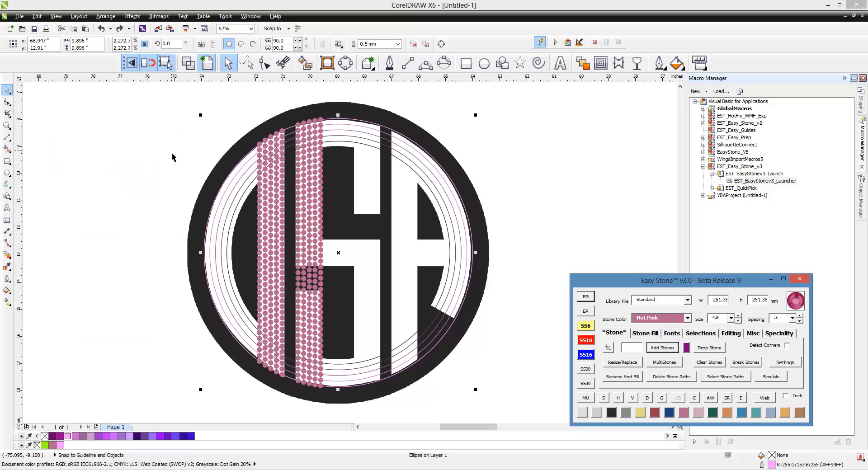
Add a vertically centered split line through the outermost guide ring
{"action": "left_click", "coordinate": [587, 299]}
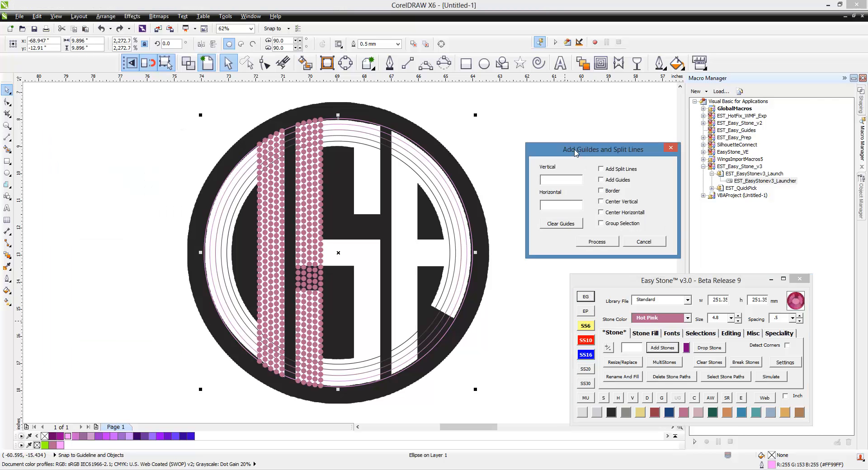
{"action": "left_click", "coordinate": [421, 116]}
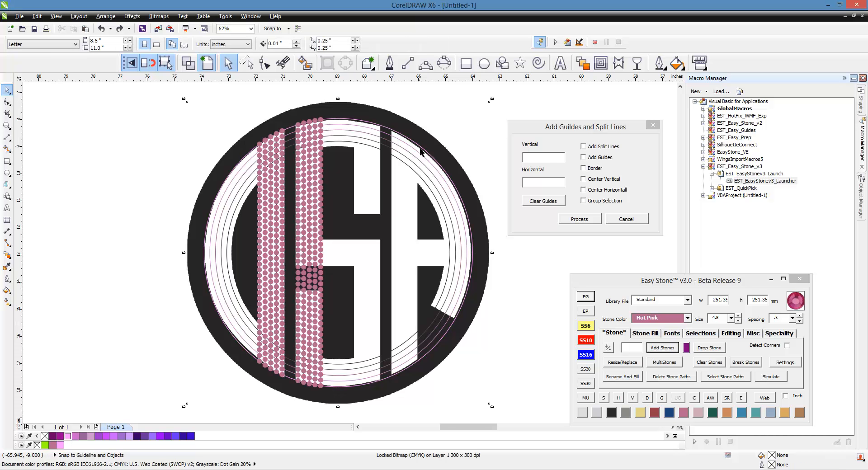
{"action": "left_click", "coordinate": [584, 146]}
{"action": "left_click", "coordinate": [587, 180]}
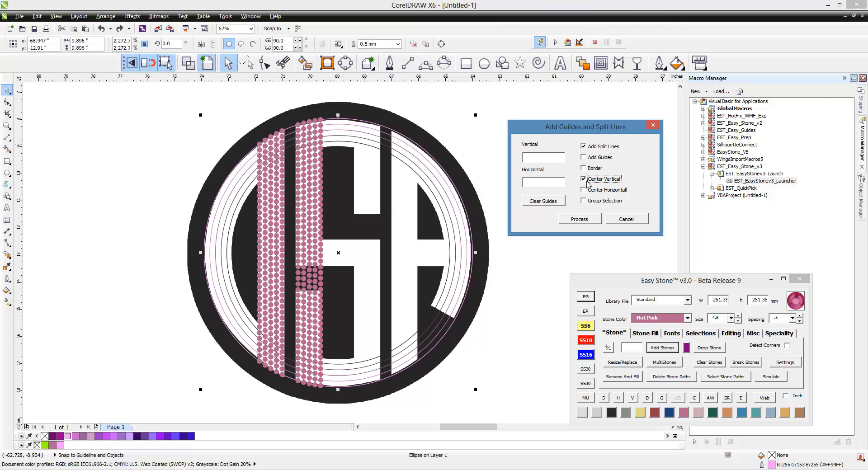
{"action": "left_click", "coordinate": [589, 221]}
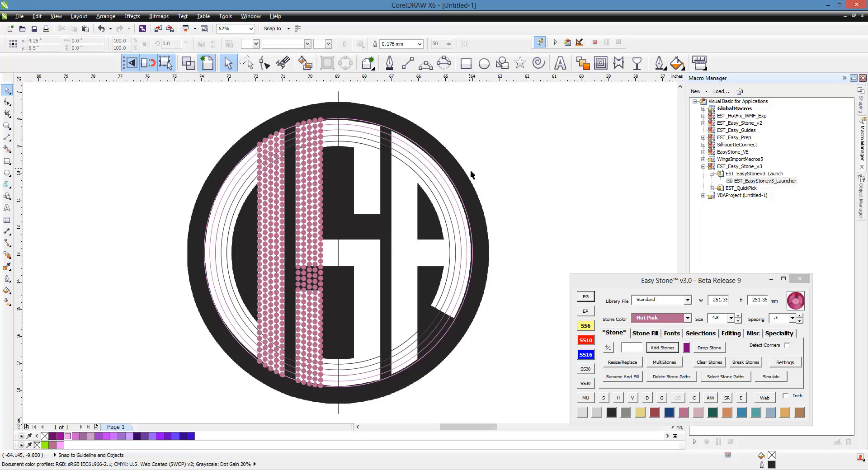
Break the guide rings at their intersections with the vertical center split line
{"action": "left_click", "coordinate": [344, 97]}
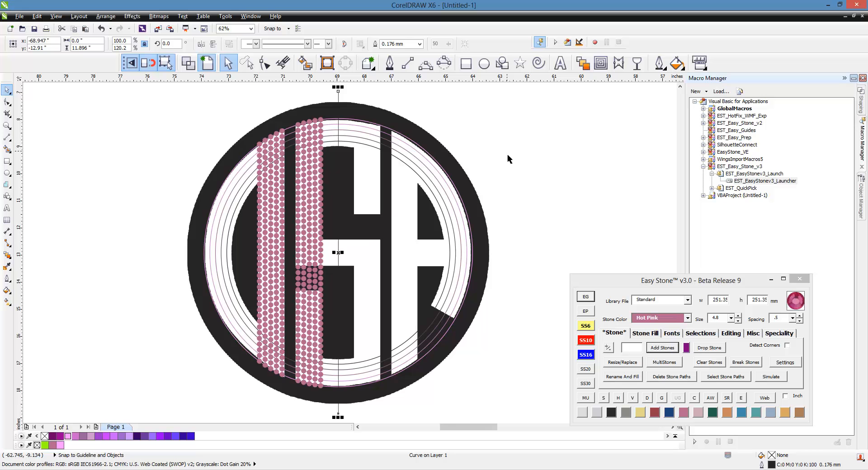
{"action": "left_click", "coordinate": [536, 205]}
{"action": "left_click_drag", "start_coordinate": [521, 226], "coordinate": [439, 285]}
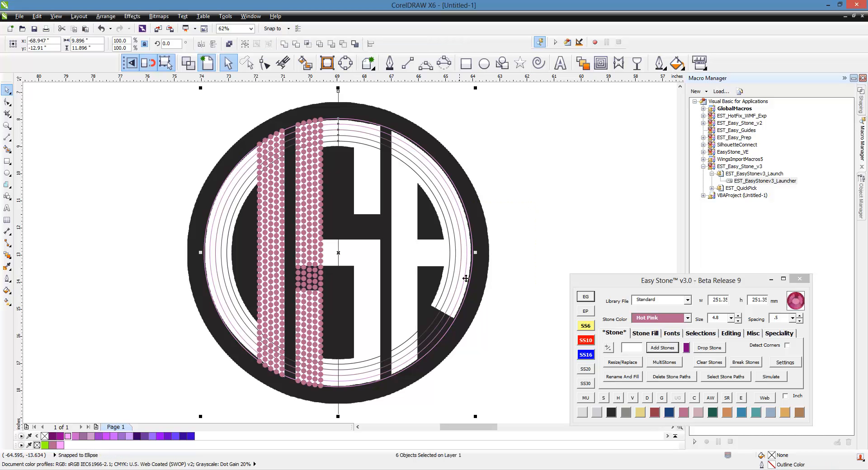
{"action": "left_click", "coordinate": [735, 334]}
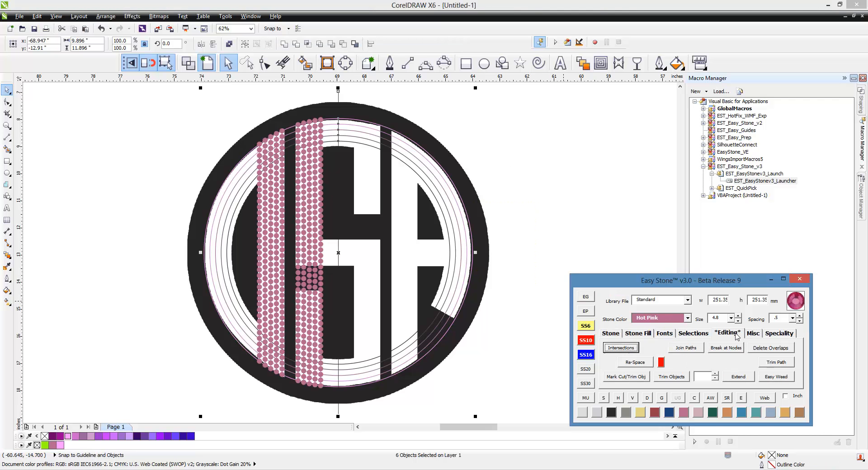
{"action": "left_click", "coordinate": [621, 348]}
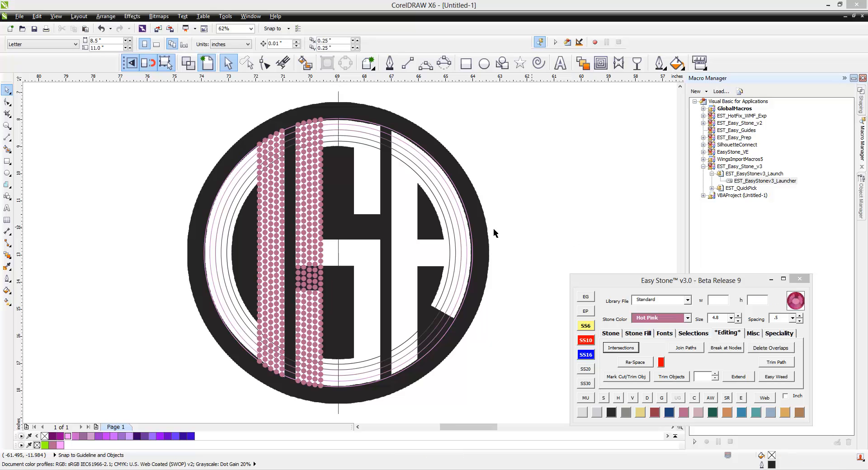
{"action": "left_click", "coordinate": [498, 154]}
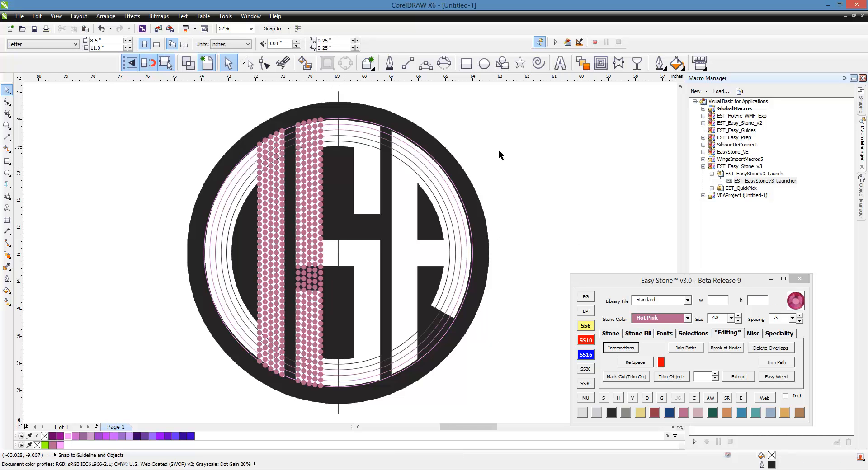
Delete the center split line and the right halves of the guide rings
{"action": "scroll", "coordinate": [356, 153], "scroll_direction": "down", "scroll_amount": 1}
{"action": "left_click_drag", "start_coordinate": [429, 102], "coordinate": [340, 313]}
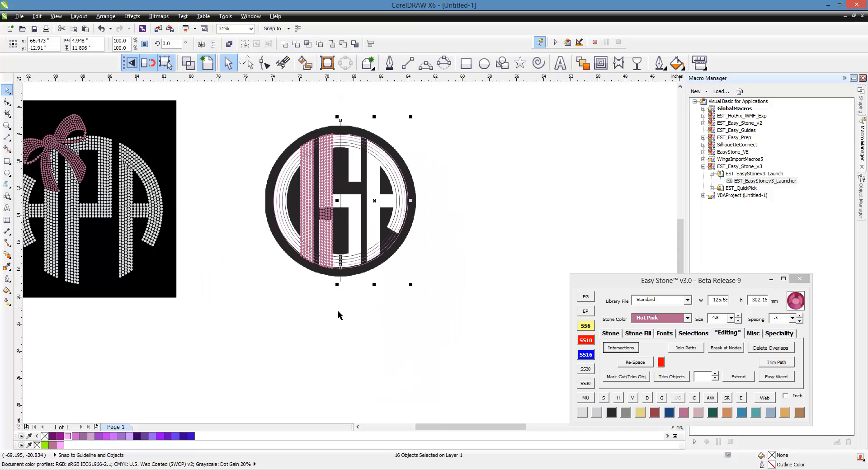
{"action": "key", "text": "Delete"}
Break the filled stem columns of both letters into individual stones
{"action": "scroll", "coordinate": [344, 210], "scroll_direction": "up", "scroll_amount": 1}
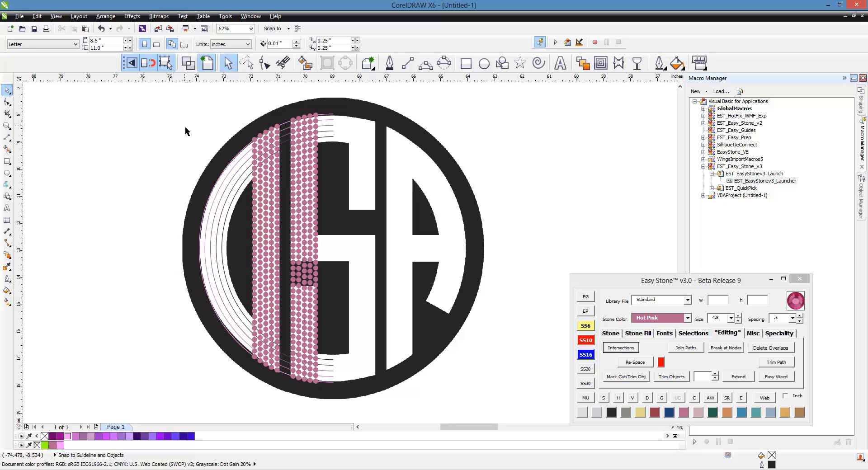
{"action": "left_click_drag", "start_coordinate": [158, 102], "coordinate": [367, 402]}
{"action": "left_click", "coordinate": [608, 334]}
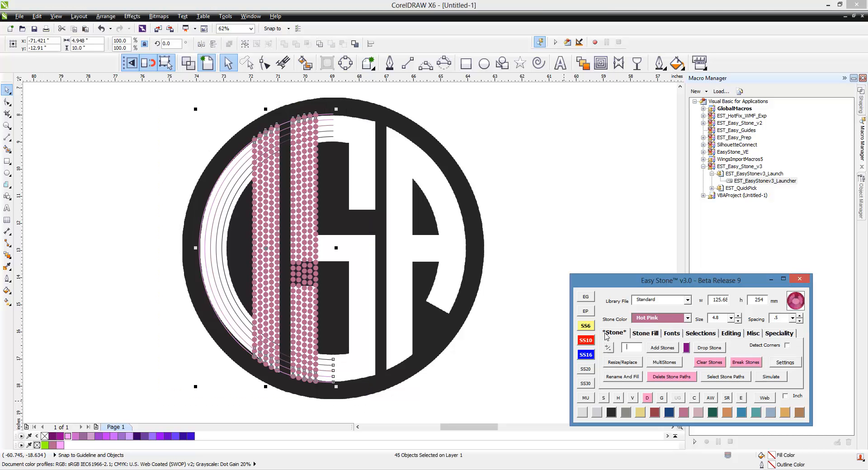
{"action": "left_click", "coordinate": [745, 363]}
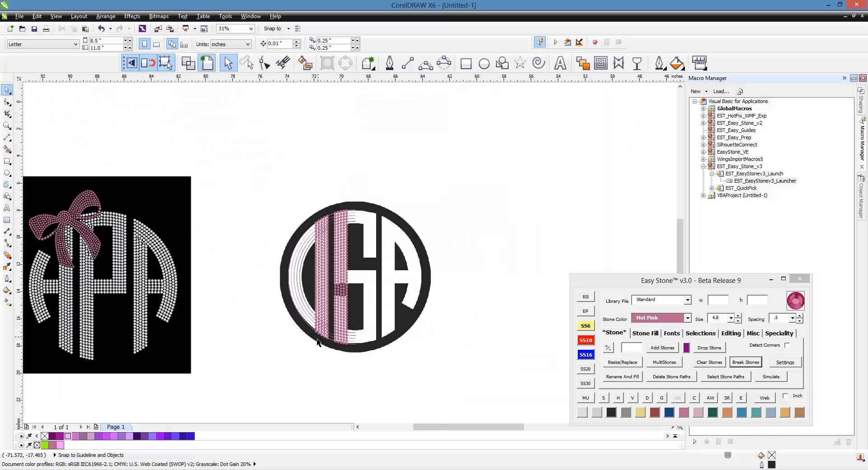
Break the half guide rings and the stem stone paths at their intersections
{"action": "left_click_drag", "start_coordinate": [254, 183], "coordinate": [373, 380]}
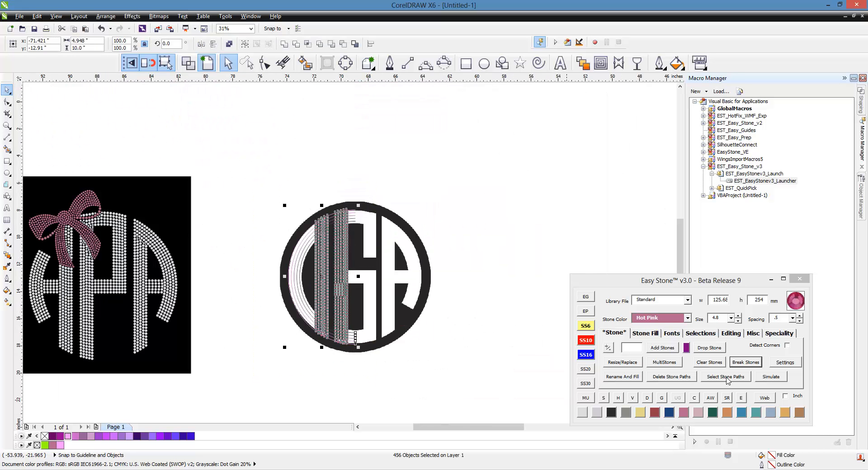
{"action": "left_click", "coordinate": [726, 378]}
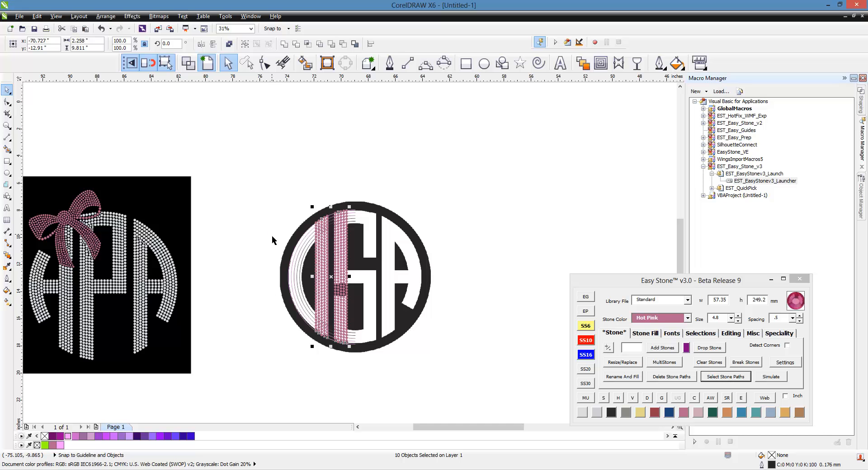
{"action": "left_click_drag", "start_coordinate": [271, 234], "coordinate": [312, 302]}
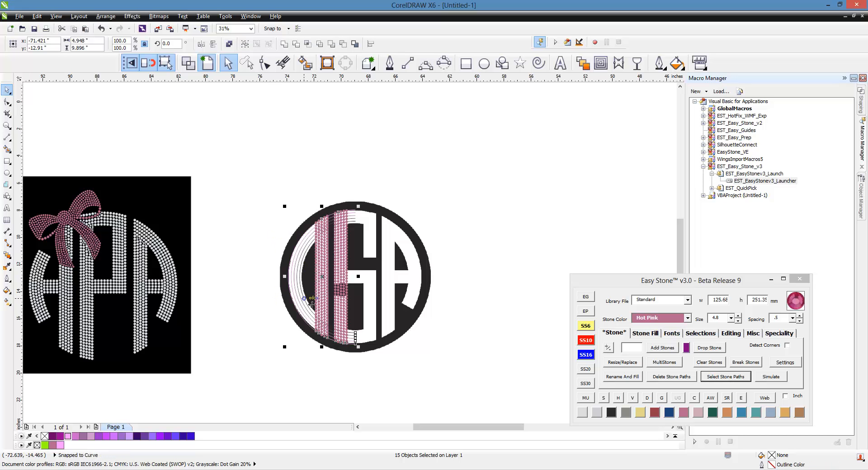
{"action": "scroll", "coordinate": [312, 259], "scroll_direction": "up", "scroll_amount": 2}
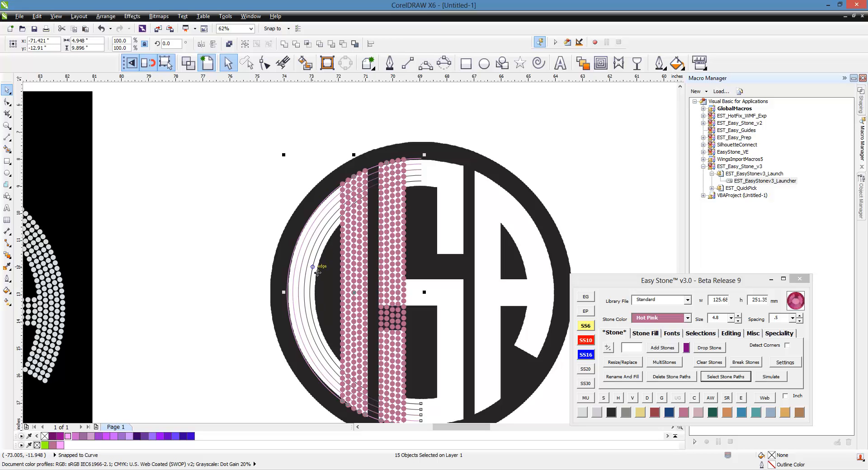
{"action": "left_click", "coordinate": [729, 333]}
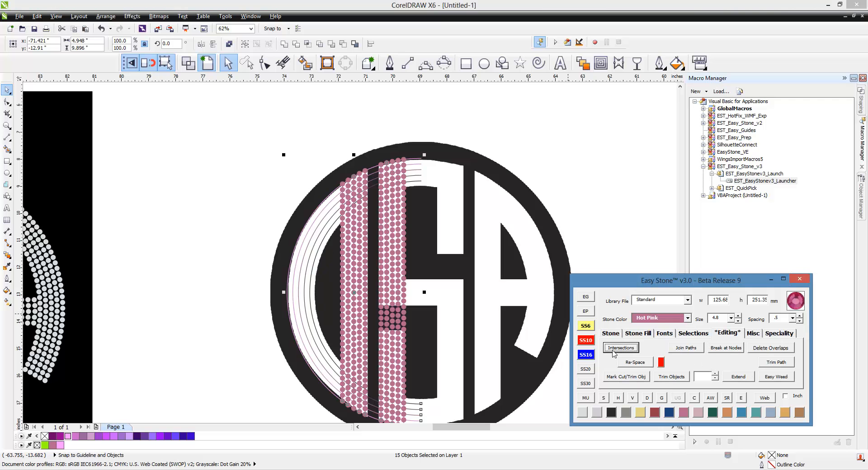
{"action": "left_click", "coordinate": [614, 350]}
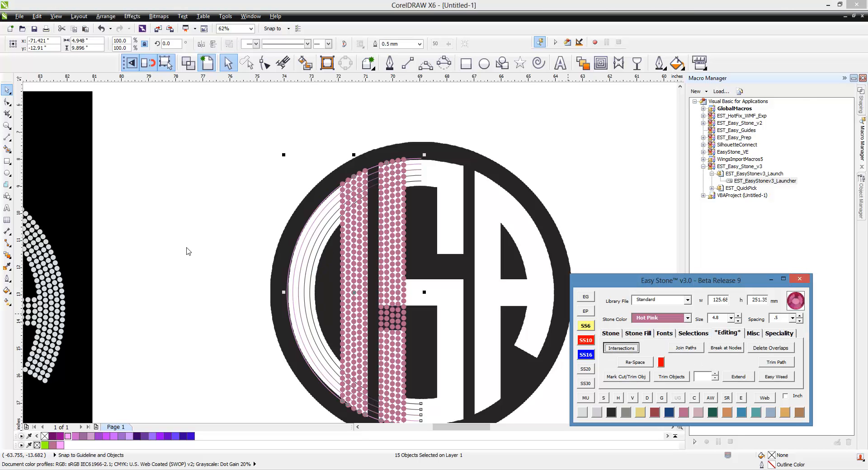
{"action": "left_click", "coordinate": [189, 250]}
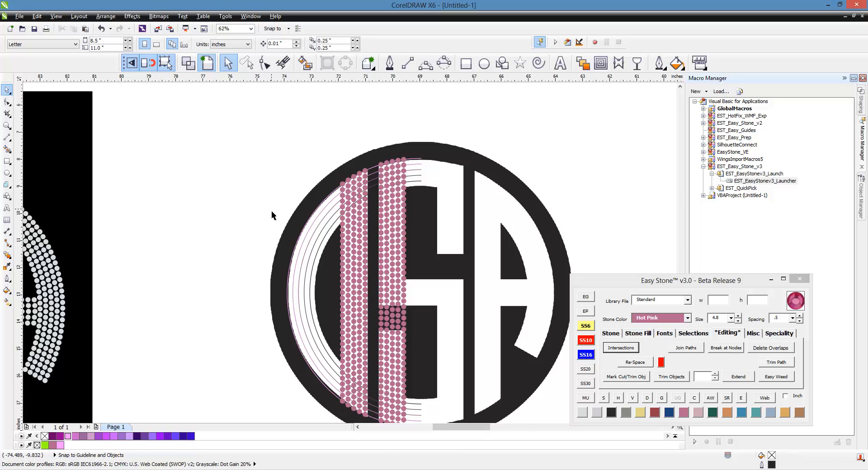
Add 4.8 mm Hot Pink stones to the short ring segments between the middle letter's stem and the ring ends
{"action": "scroll", "coordinate": [272, 216], "scroll_direction": "down", "scroll_amount": 2}
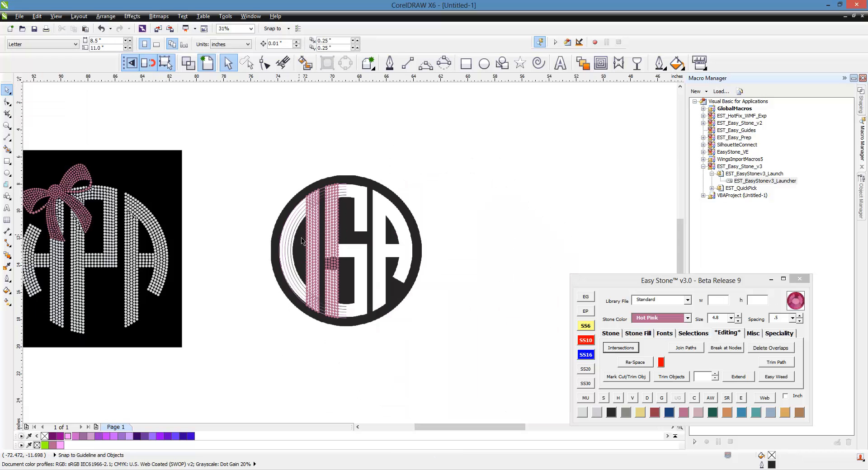
{"action": "scroll", "coordinate": [339, 224], "scroll_direction": "up", "scroll_amount": 2}
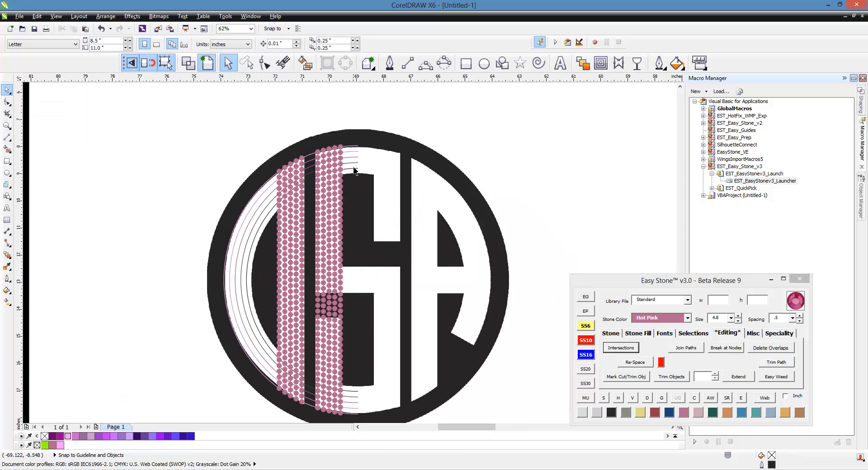
{"action": "scroll", "coordinate": [357, 417], "scroll_direction": "down", "scroll_amount": 2}
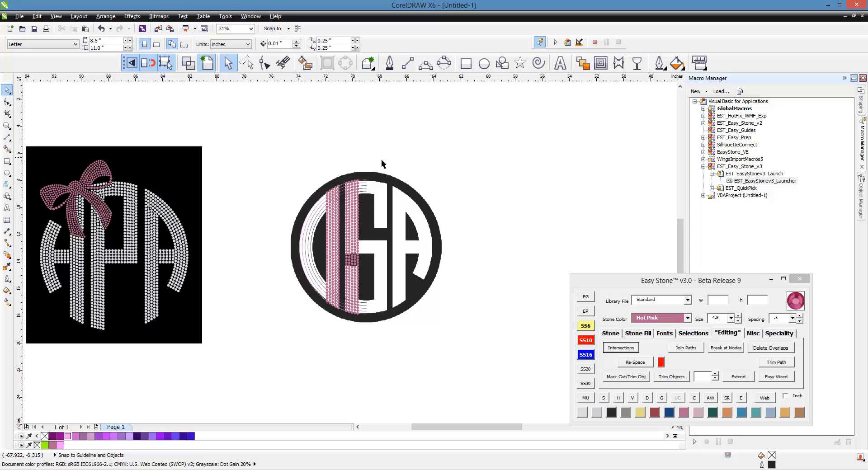
{"action": "left_click_drag", "start_coordinate": [386, 156], "coordinate": [365, 345]}
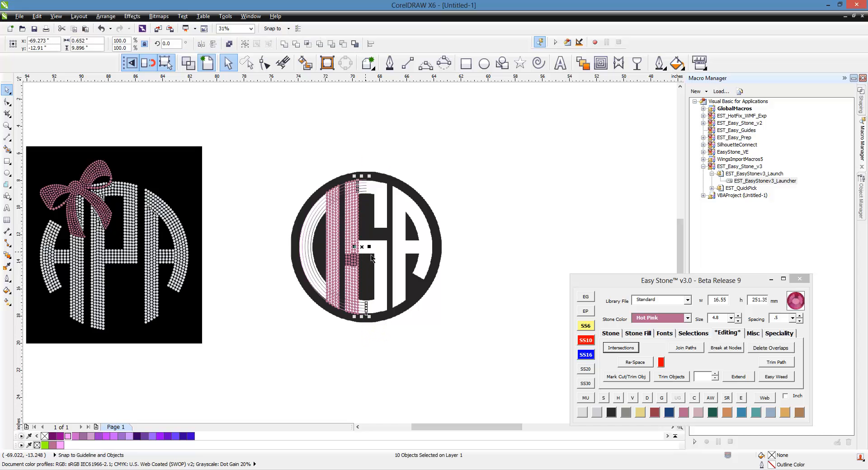
{"action": "left_click", "coordinate": [612, 333]}
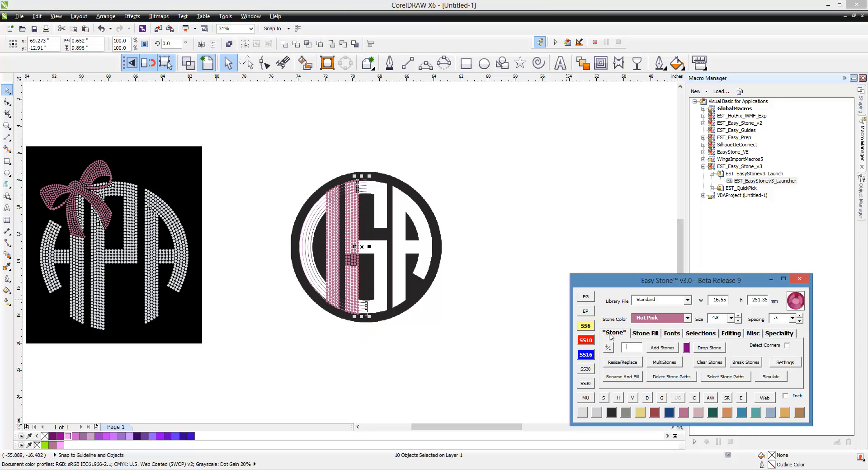
{"action": "left_click", "coordinate": [662, 348]}
Inspect the new stones at the lower ring ends in wireframe view, trying and undoing a move of the outermost row
{"action": "scroll", "coordinate": [341, 313], "scroll_direction": "up", "scroll_amount": 10}
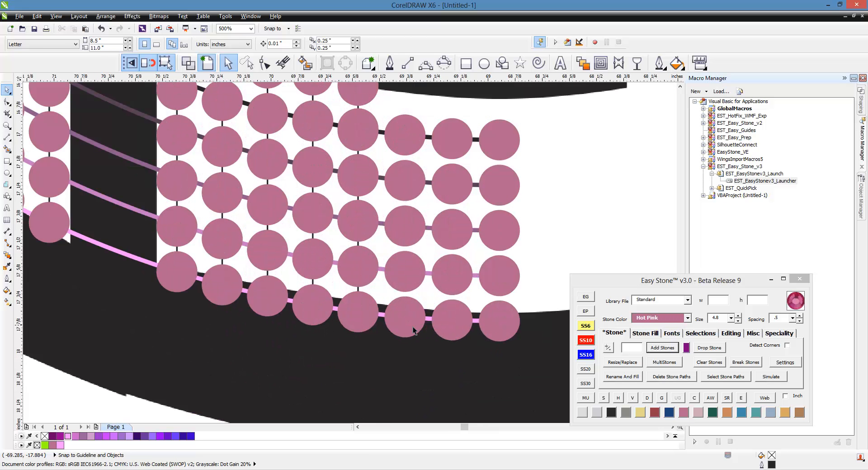
{"action": "left_click", "coordinate": [418, 331]}
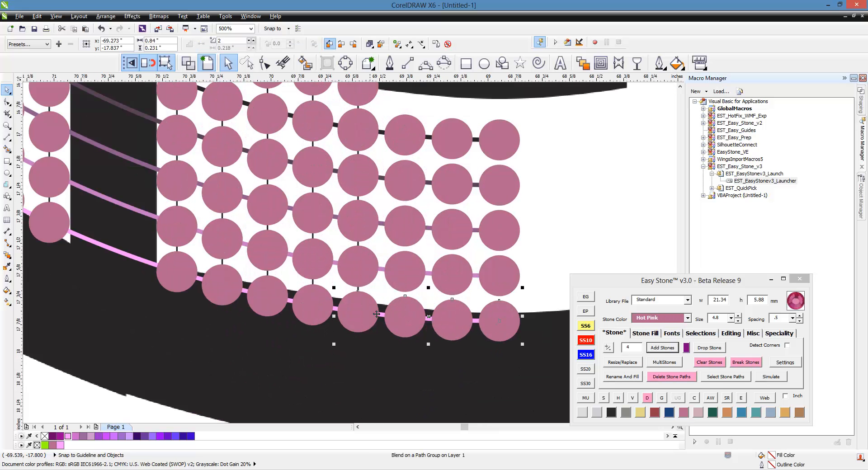
{"action": "left_click", "coordinate": [188, 62]}
{"action": "scroll", "coordinate": [360, 302], "scroll_direction": "up", "scroll_amount": 3}
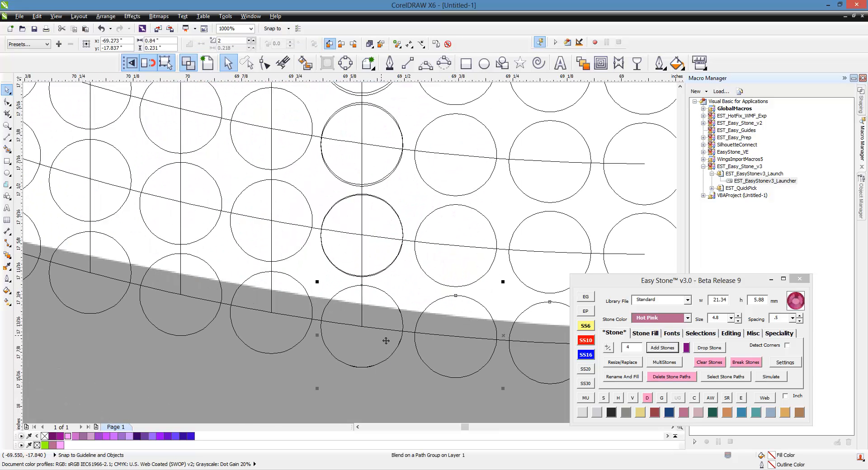
{"action": "scroll", "coordinate": [378, 300], "scroll_direction": "down", "scroll_amount": 3}
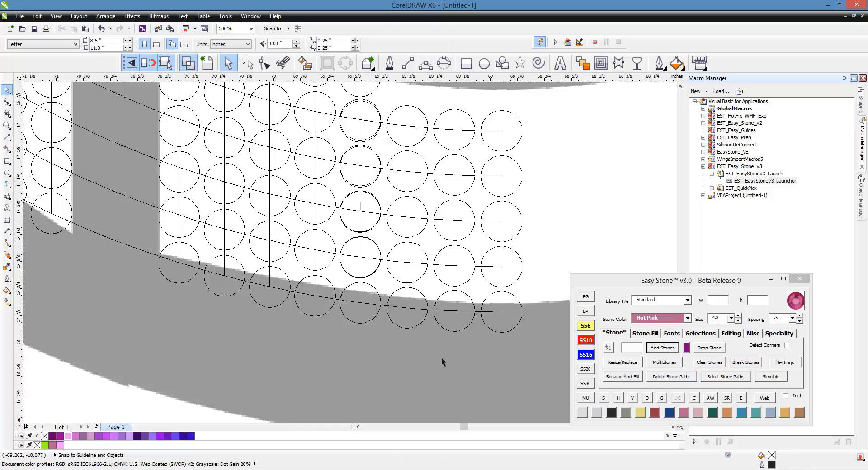
{"action": "left_click_drag", "start_coordinate": [403, 325], "coordinate": [384, 385]}
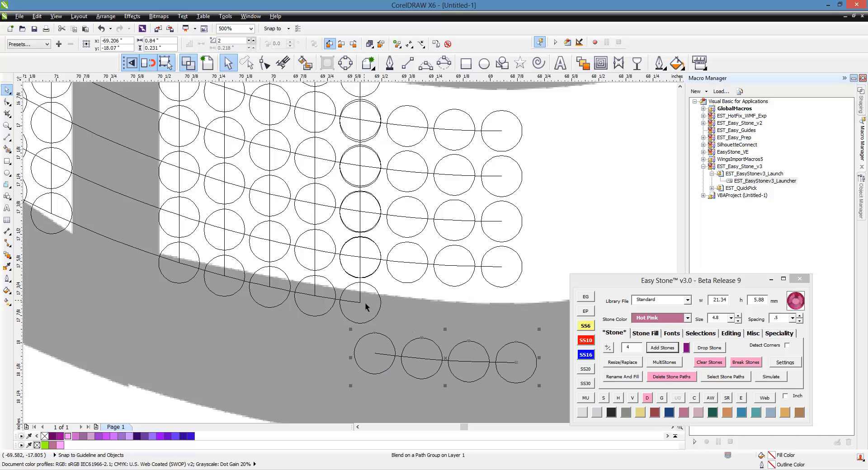
{"action": "key", "text": "ctrl+z"}
{"action": "scroll", "coordinate": [365, 303], "scroll_direction": "down", "scroll_amount": 2}
{"action": "left_click", "coordinate": [347, 397]}
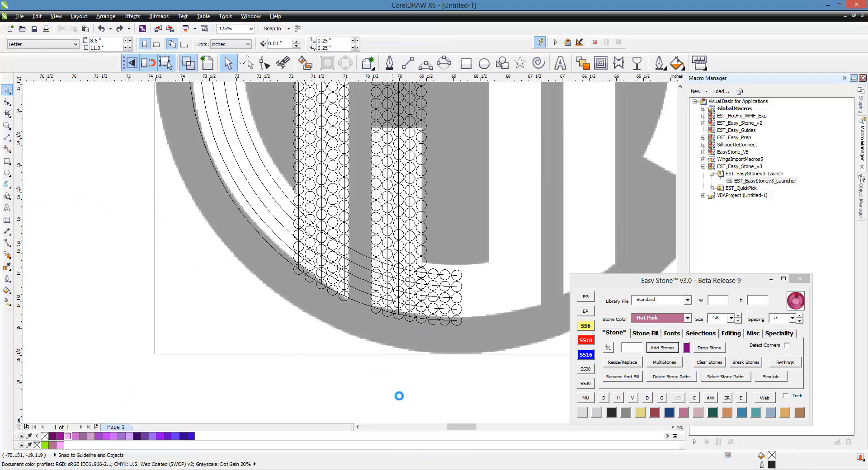
Add 4.8 mm Hot Pink stones to the five curved ring arcs forming the first letter's outer side
{"action": "scroll", "coordinate": [262, 243], "scroll_direction": "down", "scroll_amount": 2}
{"action": "scroll", "coordinate": [331, 234], "scroll_direction": "up", "scroll_amount": 2}
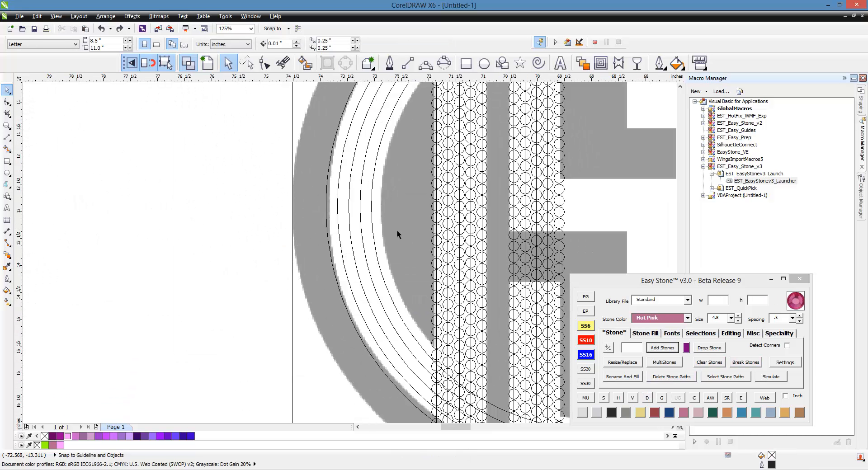
{"action": "left_click_drag", "start_coordinate": [397, 230], "coordinate": [284, 291]}
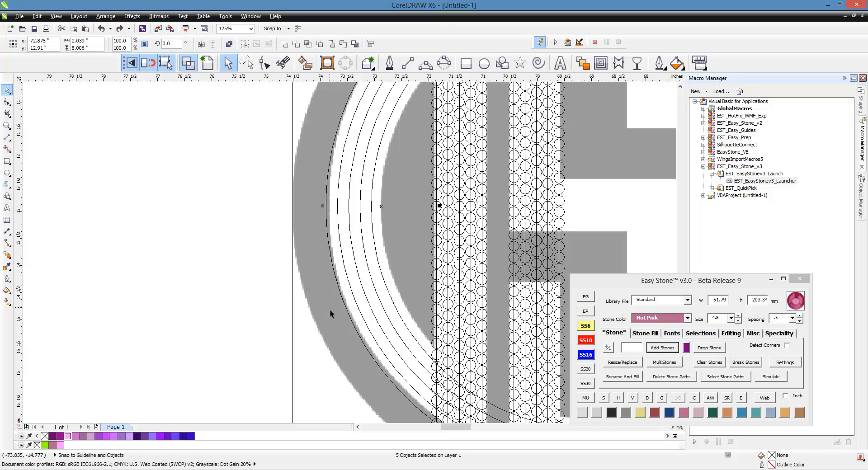
{"action": "left_click", "coordinate": [670, 348]}
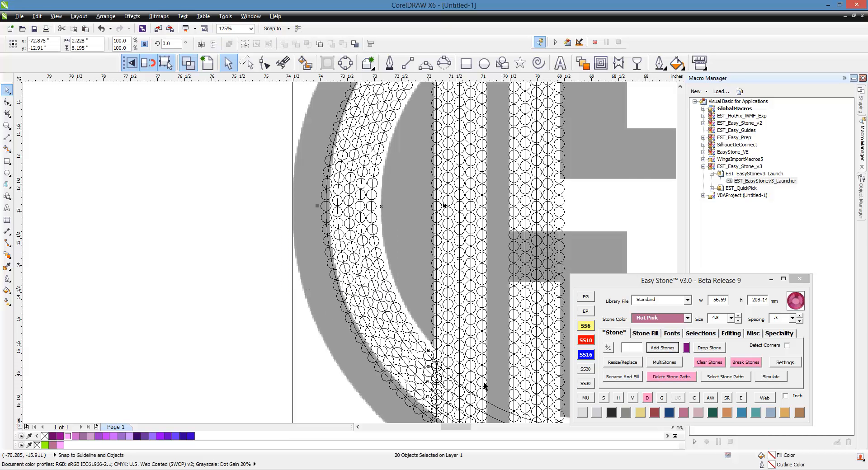
Examine where the curved stone rows overlap the first letter's stem at both ends, and return to the normal filled view
{"action": "scroll", "coordinate": [454, 402], "scroll_direction": "up", "scroll_amount": 3}
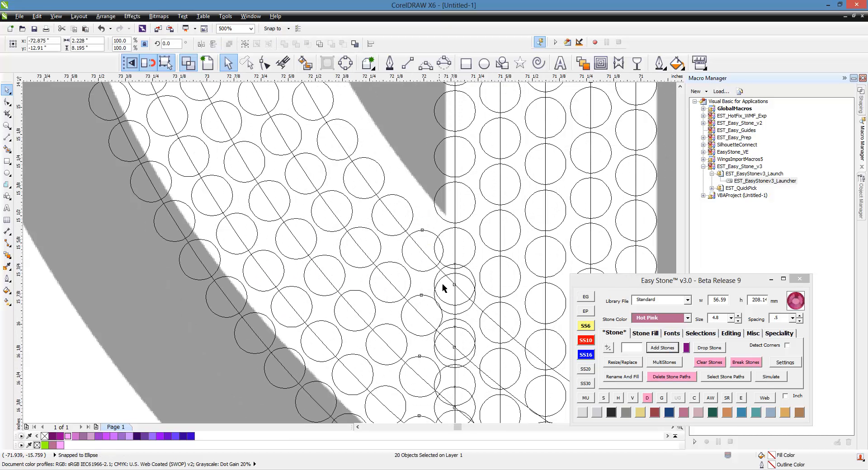
{"action": "scroll", "coordinate": [422, 245], "scroll_direction": "down", "scroll_amount": 2}
{"action": "scroll", "coordinate": [394, 267], "scroll_direction": "up", "scroll_amount": 2}
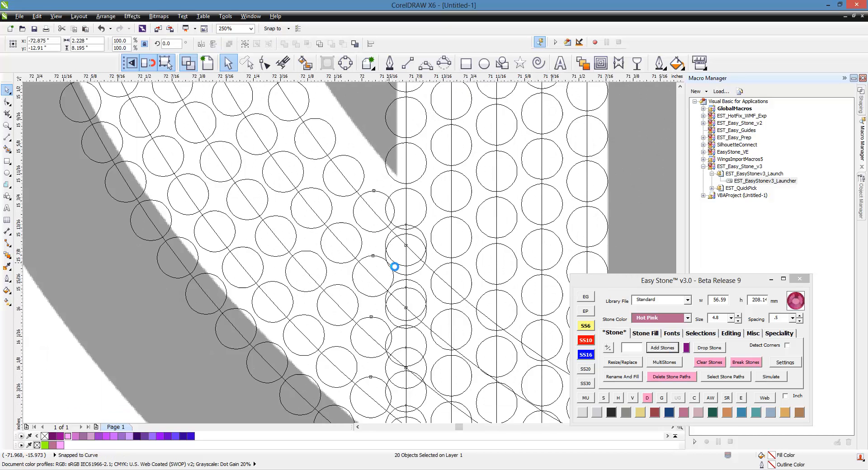
{"action": "scroll", "coordinate": [427, 237], "scroll_direction": "down", "scroll_amount": 3}
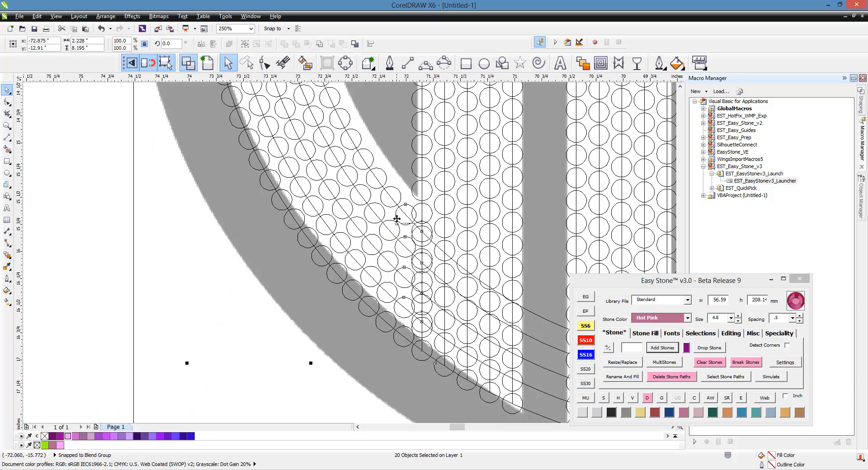
{"action": "scroll", "coordinate": [353, 322], "scroll_direction": "down", "scroll_amount": 2}
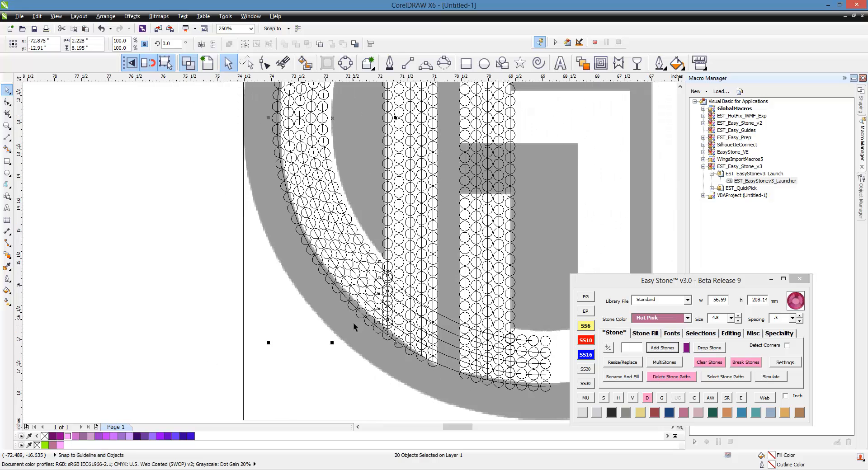
{"action": "scroll", "coordinate": [354, 322], "scroll_direction": "down", "scroll_amount": 2}
{"action": "scroll", "coordinate": [349, 128], "scroll_direction": "up", "scroll_amount": 3}
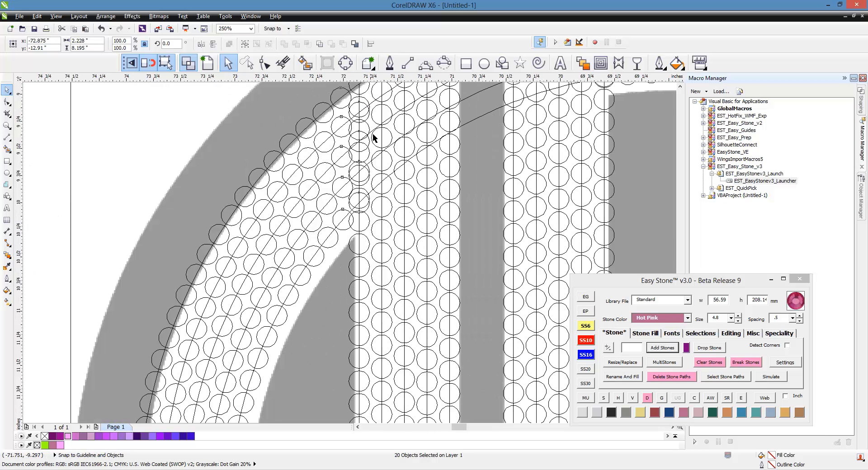
{"action": "scroll", "coordinate": [374, 137], "scroll_direction": "down", "scroll_amount": 4}
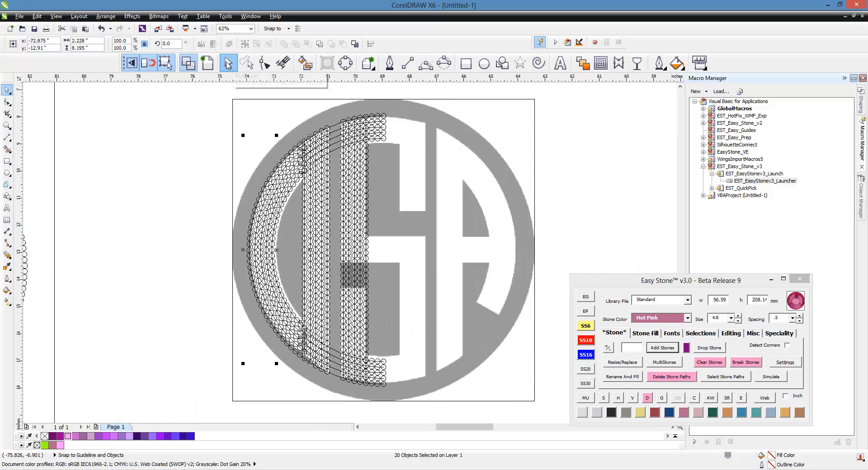
{"action": "left_click", "coordinate": [206, 64]}
{"action": "left_click", "coordinate": [152, 188]}
{"action": "scroll", "coordinate": [410, 232], "scroll_direction": "down", "scroll_amount": 1}
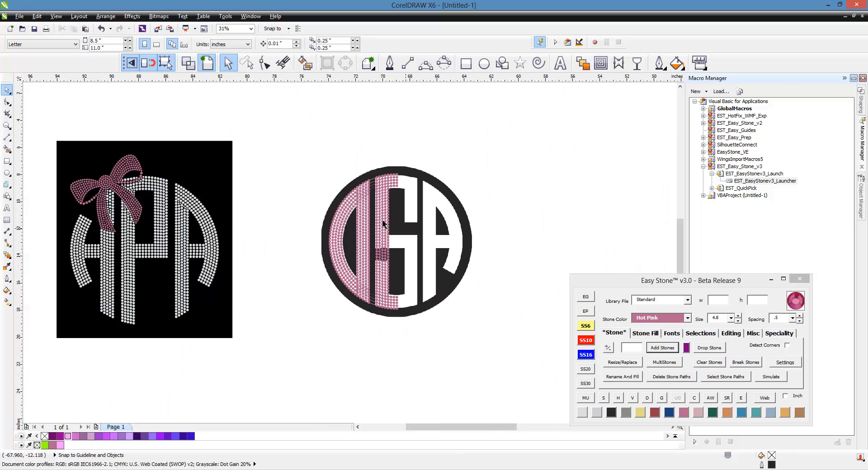
Delete the stone paths beneath all the stones in the filled half of the monogram
{"action": "left_click_drag", "start_coordinate": [285, 148], "coordinate": [413, 370]}
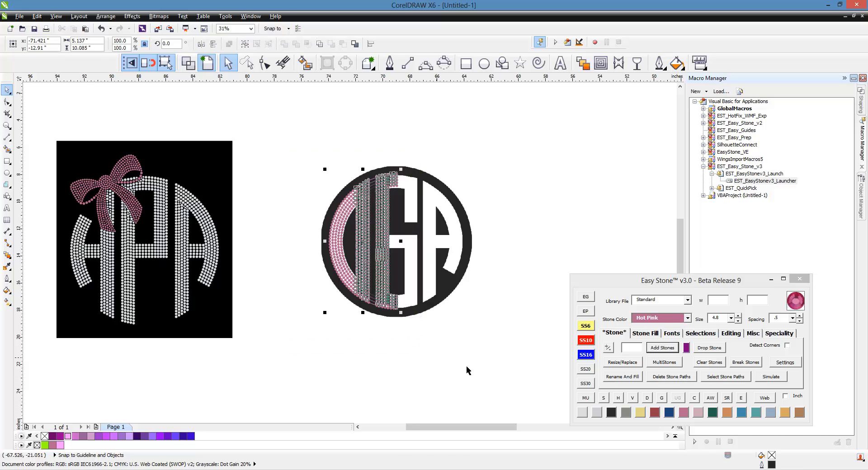
{"action": "left_click", "coordinate": [671, 378]}
{"action": "left_click", "coordinate": [324, 215]}
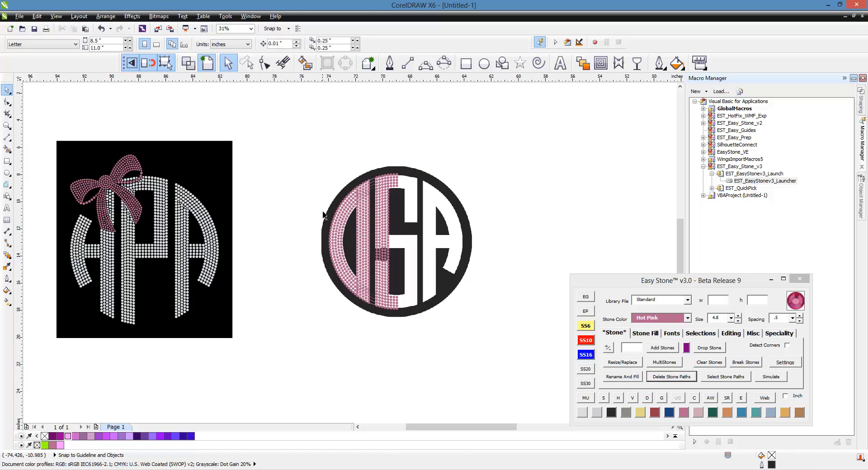
Remove the overlapping stones from the filled half of the monogram and check the joins between curves and stems
{"action": "left_click_drag", "start_coordinate": [309, 166], "coordinate": [418, 351]}
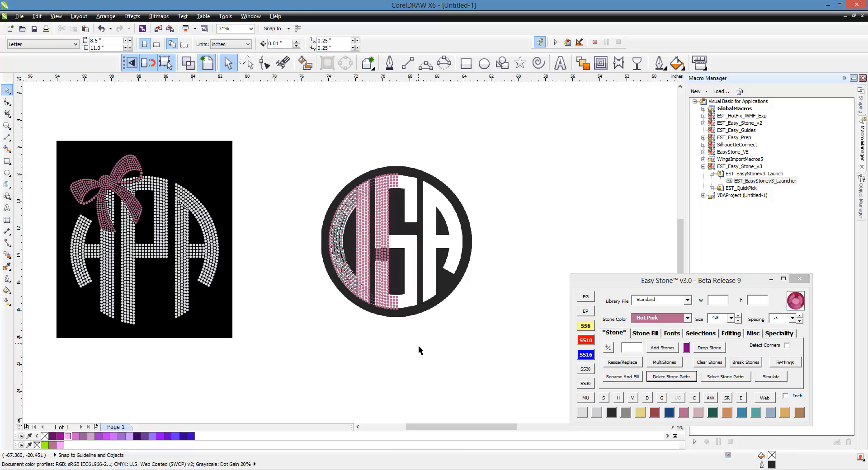
{"action": "left_click", "coordinate": [696, 398]}
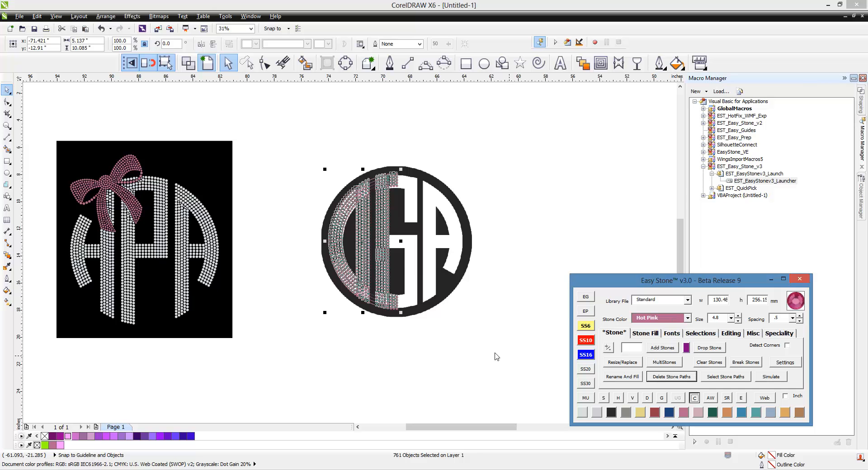
{"action": "left_click", "coordinate": [505, 264]}
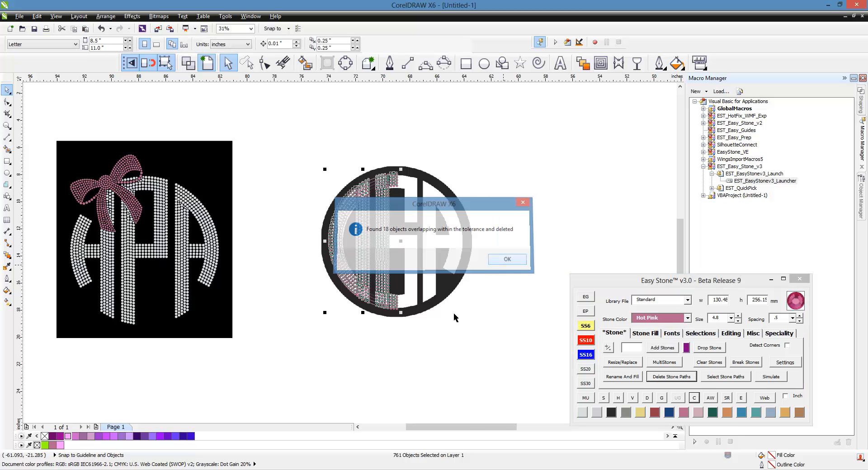
{"action": "scroll", "coordinate": [370, 267], "scroll_direction": "up", "scroll_amount": 1}
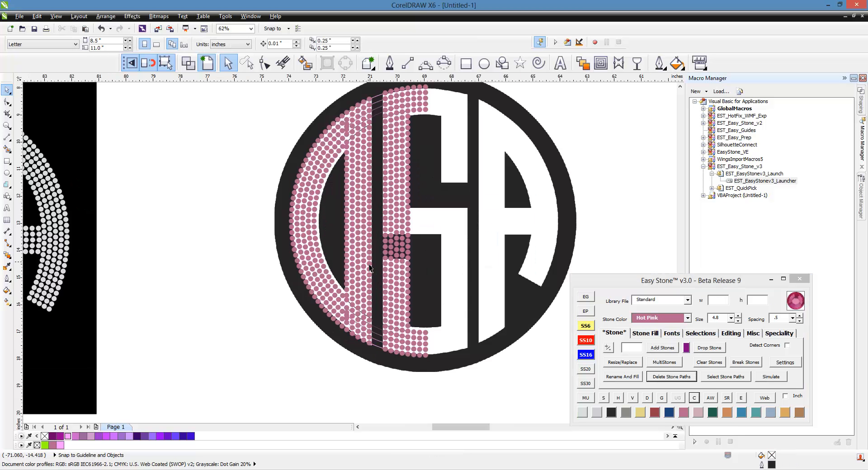
{"action": "scroll", "coordinate": [375, 181], "scroll_direction": "up", "scroll_amount": 1}
{"action": "scroll", "coordinate": [373, 184], "scroll_direction": "down", "scroll_amount": 1}
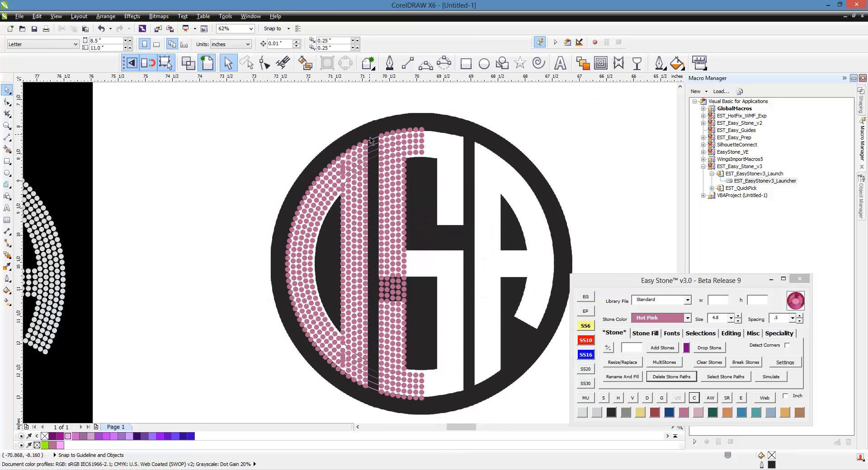
Delete the five leftover line pieces crossing the upper gap between the first and second letters
{"action": "scroll", "coordinate": [372, 184], "scroll_direction": "up", "scroll_amount": 1}
{"action": "left_click_drag", "start_coordinate": [382, 120], "coordinate": [373, 215]}
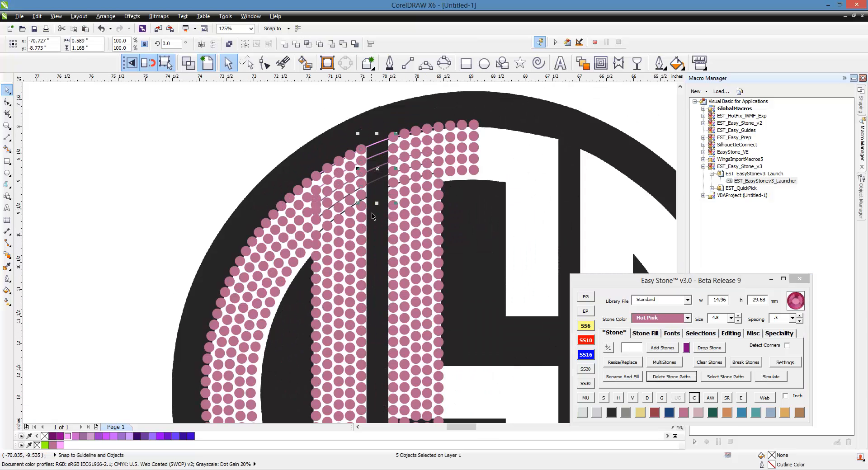
{"action": "key", "text": "Delete"}
{"action": "scroll", "coordinate": [379, 157], "scroll_direction": "up", "scroll_amount": 2}
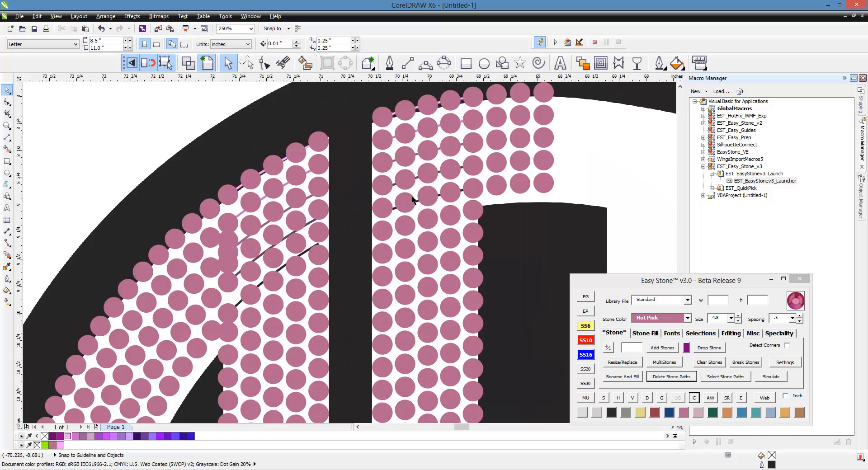
{"action": "scroll", "coordinate": [423, 161], "scroll_direction": "down", "scroll_amount": 3}
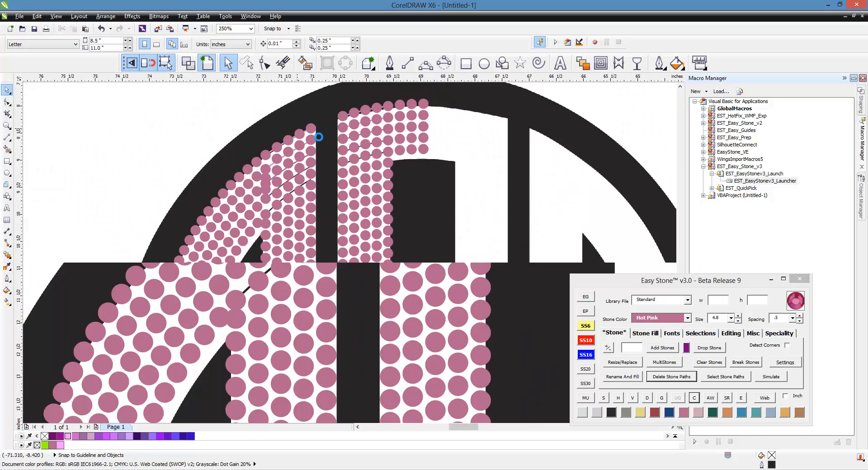
{"action": "scroll", "coordinate": [305, 329], "scroll_direction": "down", "scroll_amount": 2}
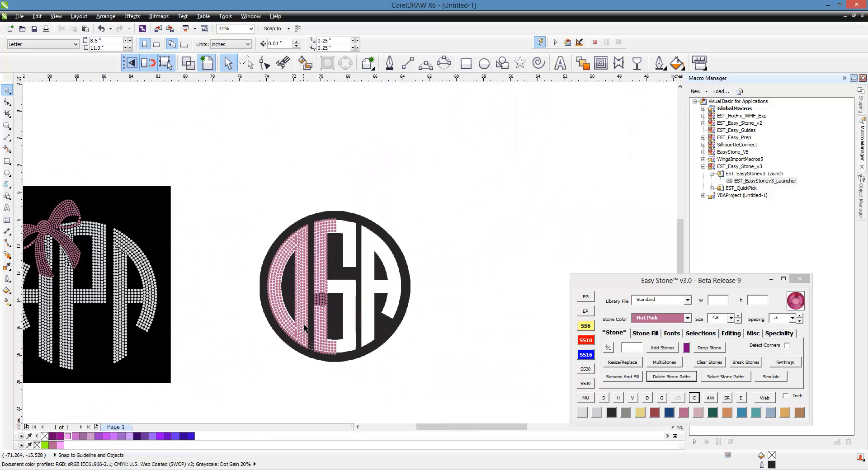
{"action": "scroll", "coordinate": [339, 302], "scroll_direction": "up", "scroll_amount": 2}
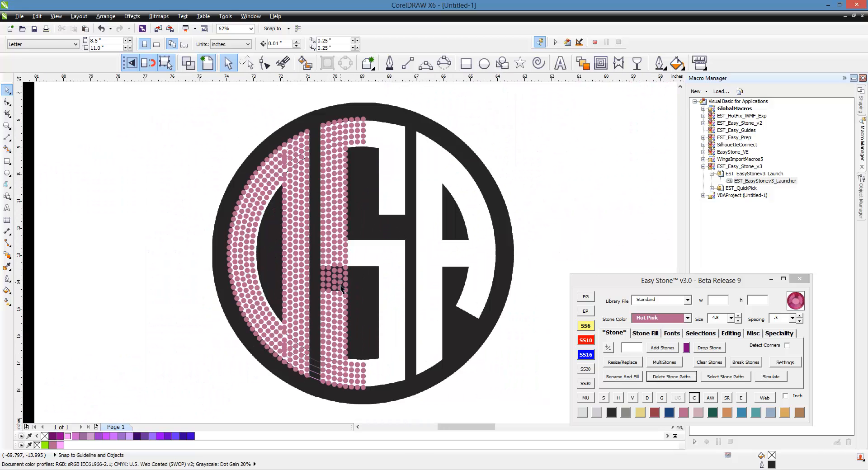
Unlock the monogram bitmap and mark one Hot Pink stone in the second letter's stem as the selection sample
{"action": "left_click", "coordinate": [340, 287]}
{"action": "left_click", "coordinate": [700, 333]}
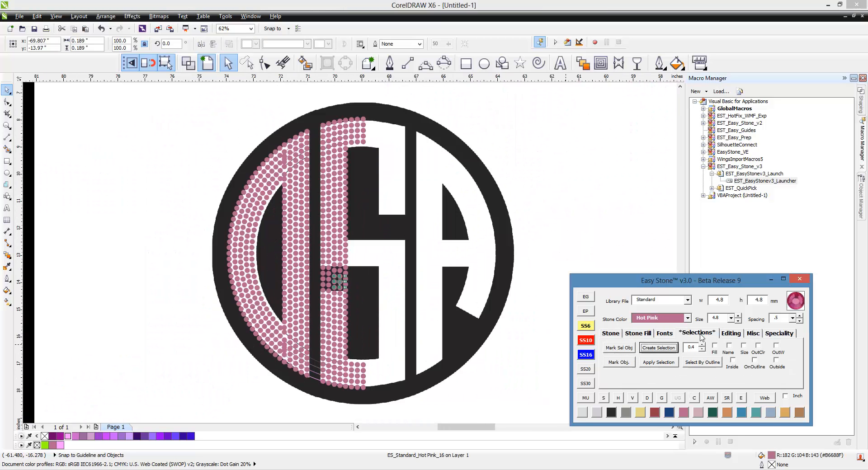
{"action": "right_click", "coordinate": [456, 309]}
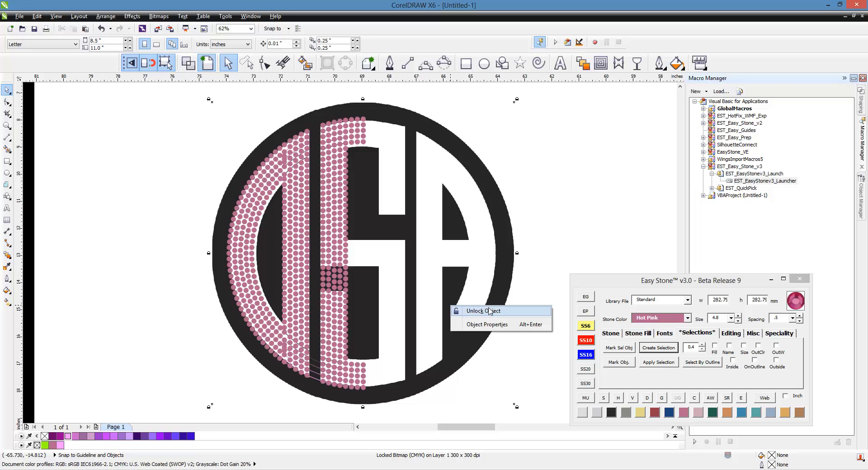
{"action": "left_click", "coordinate": [472, 311]}
{"action": "left_click", "coordinate": [554, 212]}
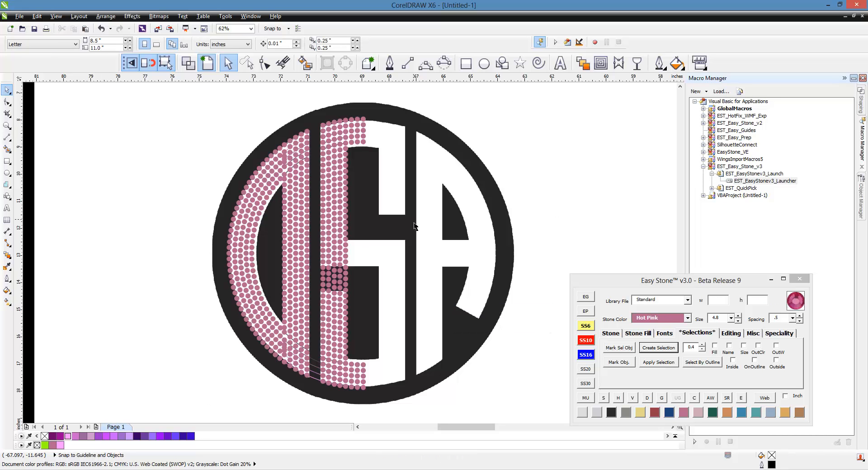
{"action": "left_click", "coordinate": [339, 230]}
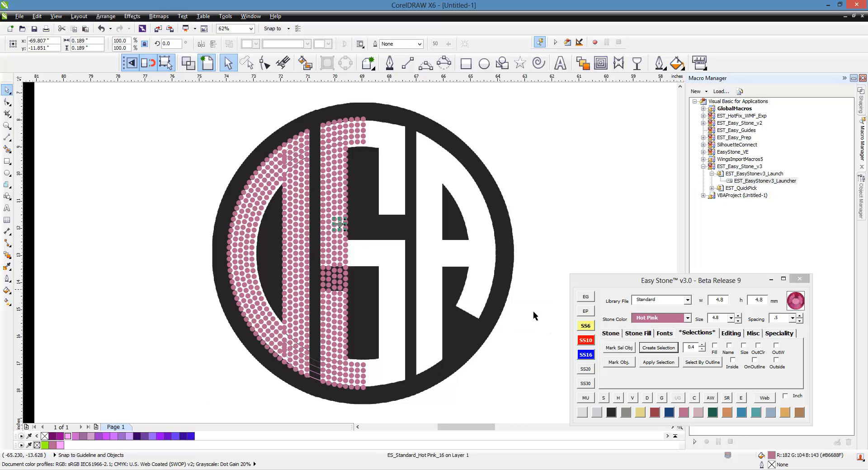
{"action": "left_click", "coordinate": [615, 350]}
Create a selection of the matching stones in the filled half, add the monogram bitmap, and move everything horizontally about 14 inches off the leftover lines
{"action": "scroll", "coordinate": [296, 176], "scroll_direction": "down", "scroll_amount": 1}
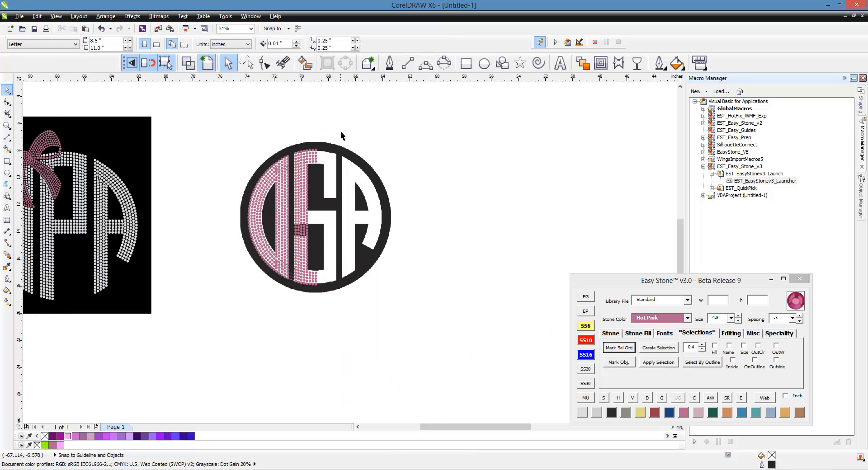
{"action": "left_click_drag", "start_coordinate": [340, 131], "coordinate": [220, 301]}
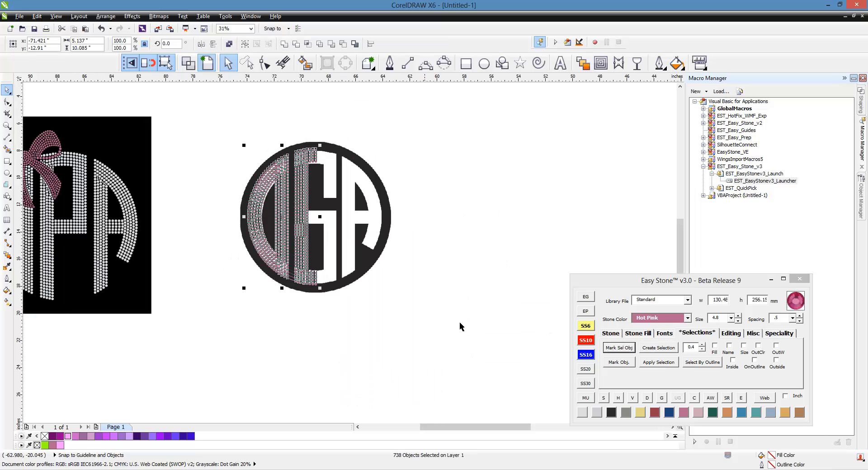
{"action": "left_click", "coordinate": [662, 348]}
{"action": "left_click", "coordinate": [370, 257], "text": "shift"}
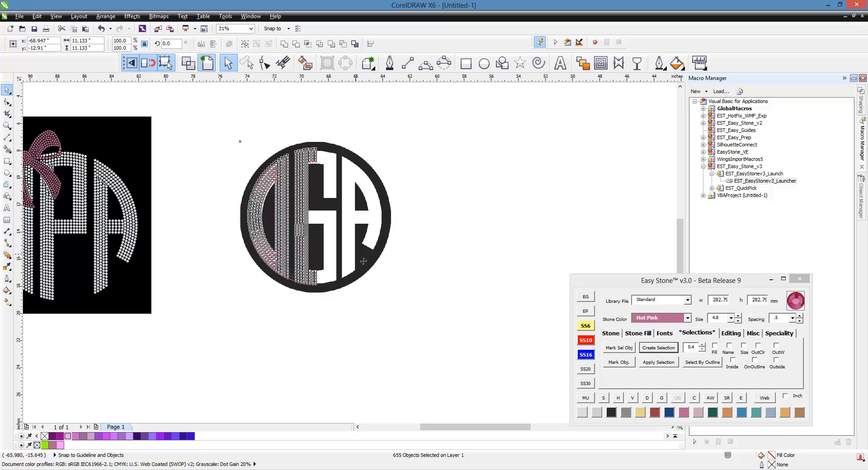
{"action": "left_click_drag", "start_coordinate": [363, 257], "coordinate": [553, 257]}
{"action": "left_click", "coordinate": [375, 325]}
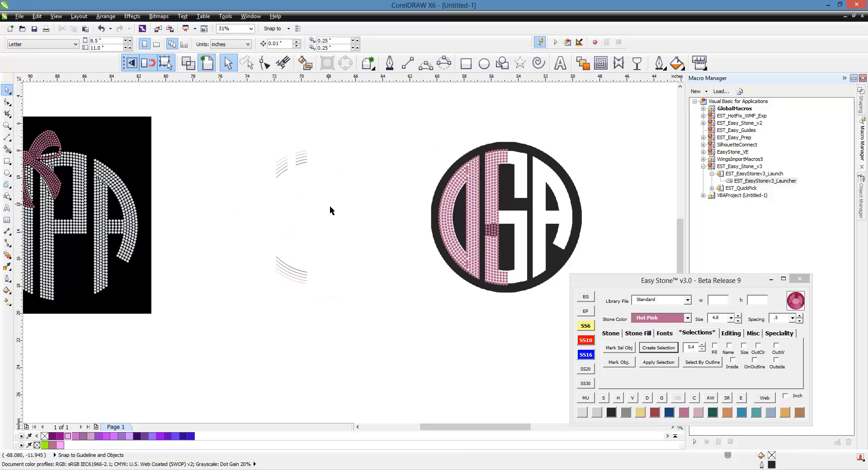
Lock the monogram bitmap in its new place and delete the leftover curved lines left behind
{"action": "scroll", "coordinate": [271, 228], "scroll_direction": "down", "scroll_amount": 1}
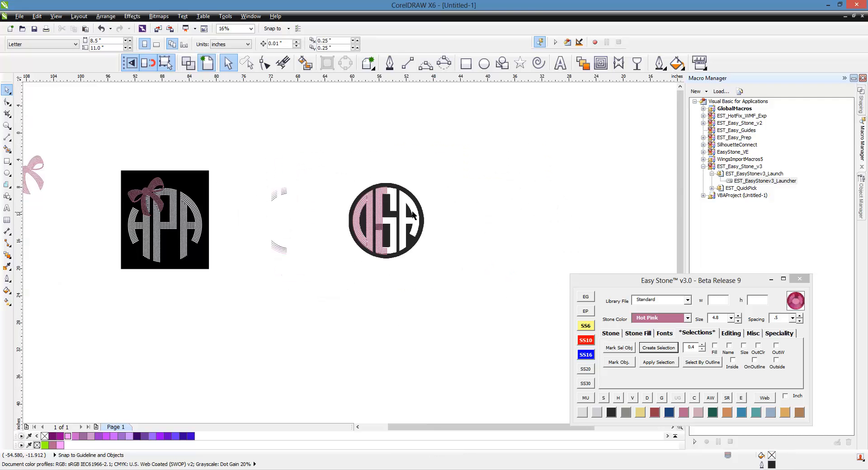
{"action": "scroll", "coordinate": [412, 216], "scroll_direction": "up", "scroll_amount": 1}
{"action": "right_click", "coordinate": [433, 229]}
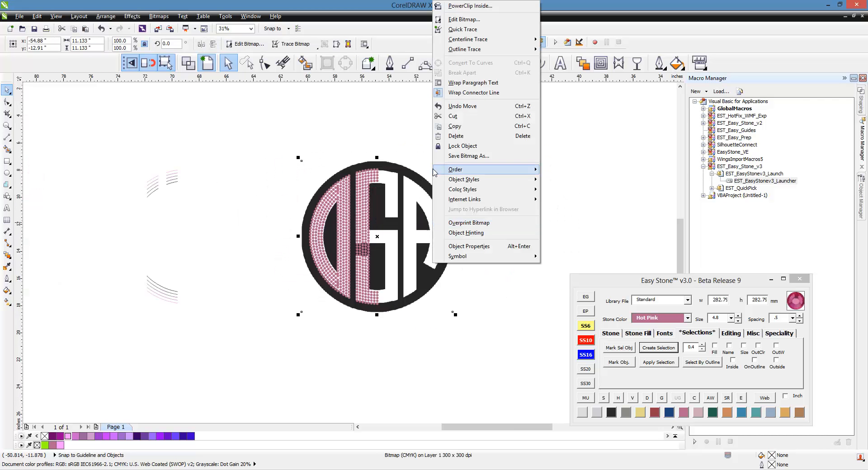
{"action": "left_click", "coordinate": [462, 145]}
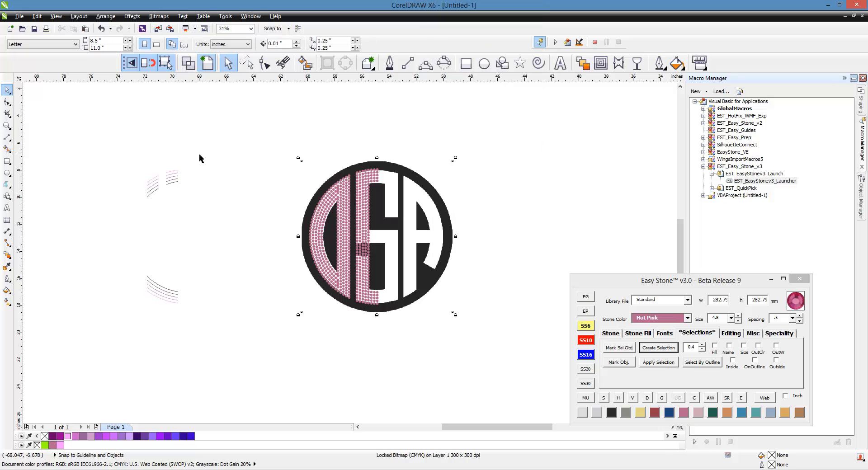
{"action": "left_click_drag", "start_coordinate": [216, 137], "coordinate": [97, 337]}
{"action": "key", "text": "Delete"}
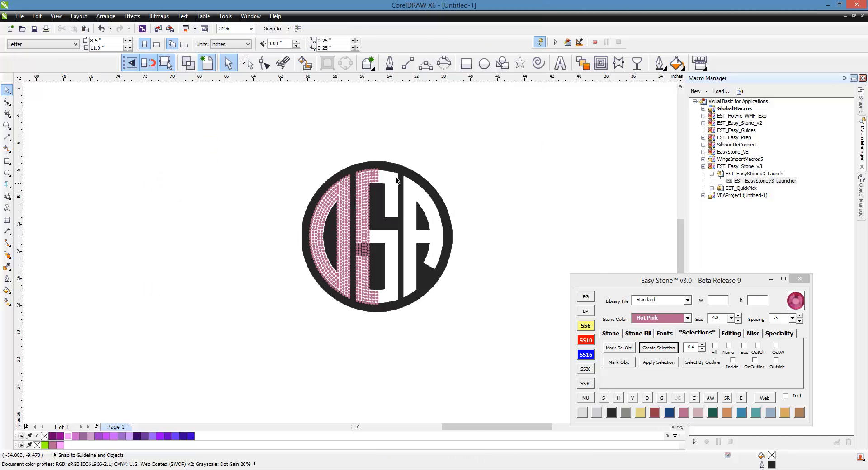
Delete the block of stones covering the black gap in the second letter's stem
{"action": "scroll", "coordinate": [334, 183], "scroll_direction": "up", "scroll_amount": 2}
{"action": "scroll", "coordinate": [354, 159], "scroll_direction": "down", "scroll_amount": 1}
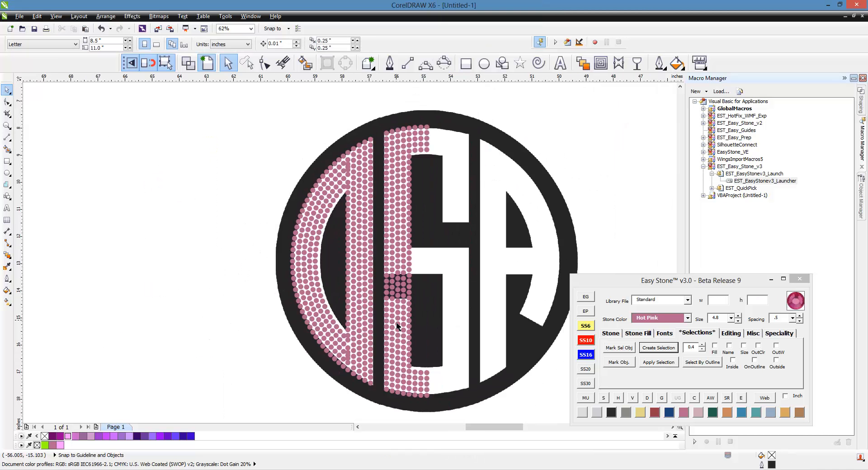
{"action": "scroll", "coordinate": [405, 293], "scroll_direction": "up", "scroll_amount": 2}
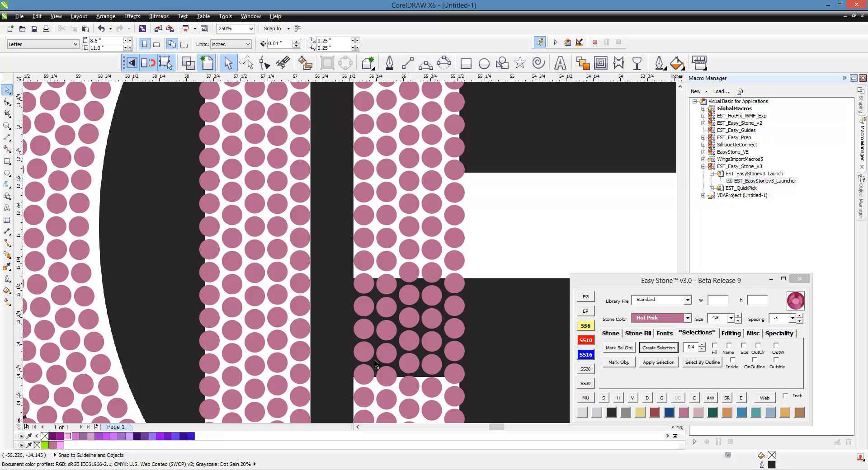
{"action": "left_click_drag", "start_coordinate": [337, 290], "coordinate": [508, 382]}
{"action": "key", "text": "Delete"}
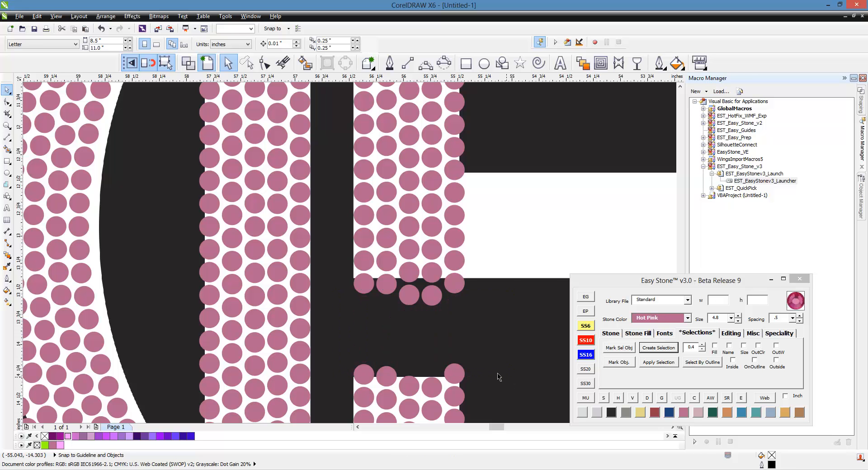
Delete the five remaining stones hanging below the lower edge of the second letter's upper stem section
{"action": "scroll", "coordinate": [367, 280], "scroll_direction": "up", "scroll_amount": 1}
{"action": "left_click", "coordinate": [369, 294]}
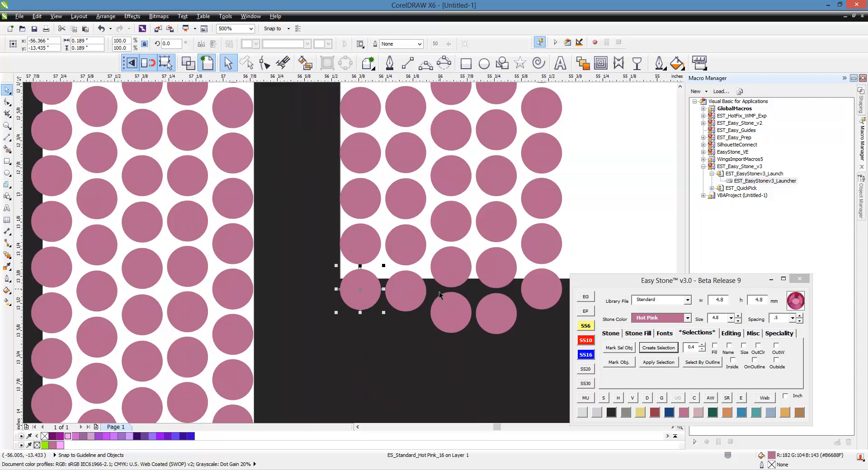
{"action": "key", "text": "Delete"}
{"action": "left_click", "coordinate": [403, 298]}
{"action": "key", "text": "Delete"}
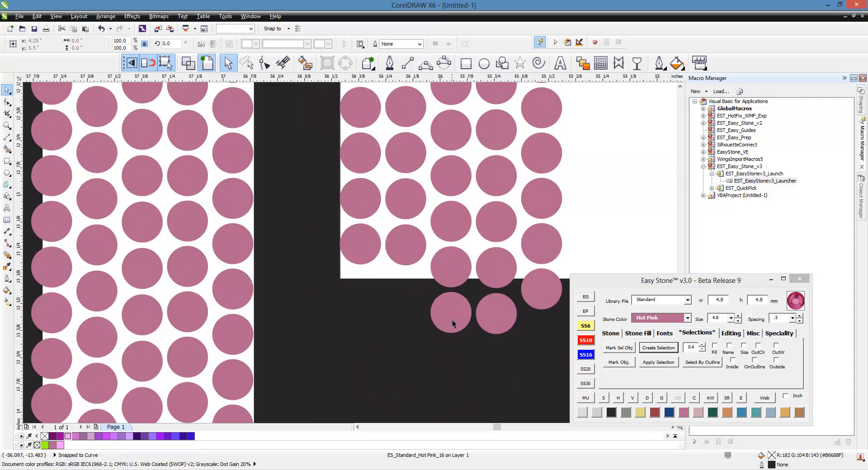
{"action": "left_click", "coordinate": [452, 323]}
{"action": "key", "text": "Delete"}
{"action": "left_click", "coordinate": [508, 320]}
{"action": "key", "text": "Delete"}
{"action": "left_click", "coordinate": [538, 298]}
{"action": "key", "text": "Delete"}
Bottom-align the last stones of the upper stem section's columns with the stones lying on its lower edge
{"action": "left_click", "coordinate": [498, 283]}
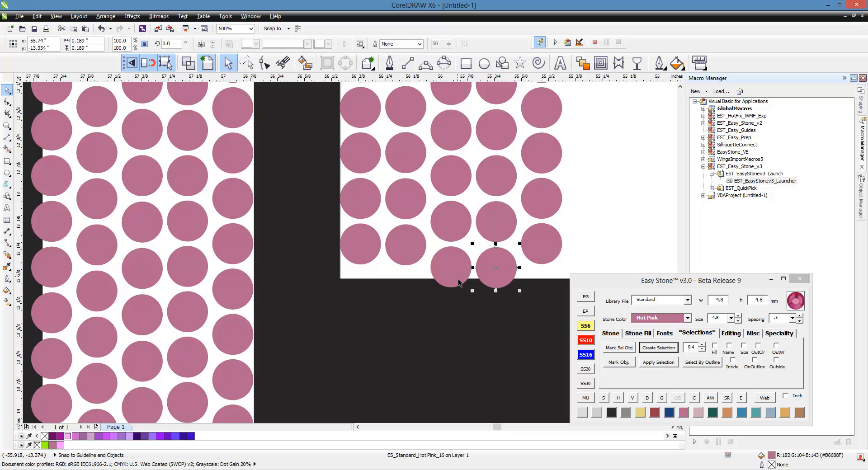
{"action": "left_click", "coordinate": [523, 283]}
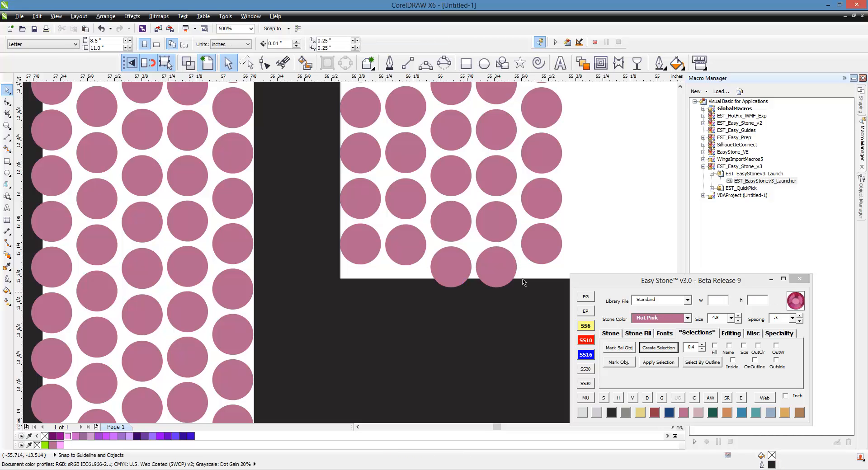
{"action": "left_click", "coordinate": [538, 264]}
{"action": "left_click", "coordinate": [409, 248], "text": "shift"}
{"action": "left_click", "coordinate": [372, 248], "text": "shift"}
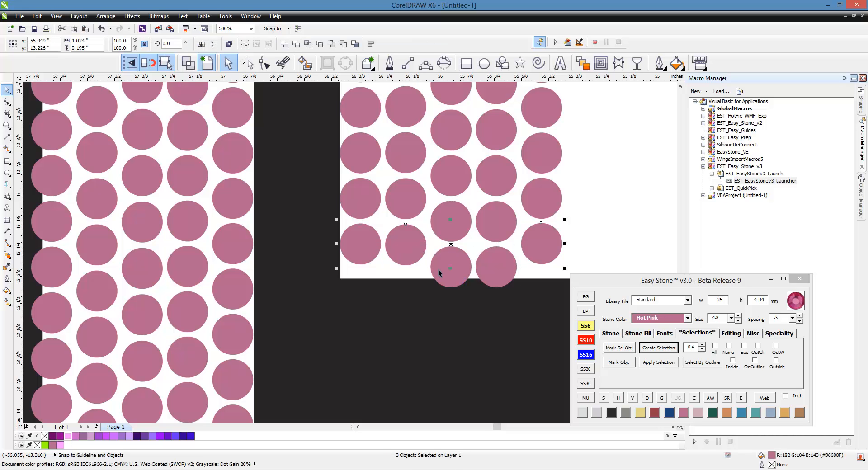
{"action": "left_click", "coordinate": [449, 283], "text": "shift"}
{"action": "key", "text": "b"}
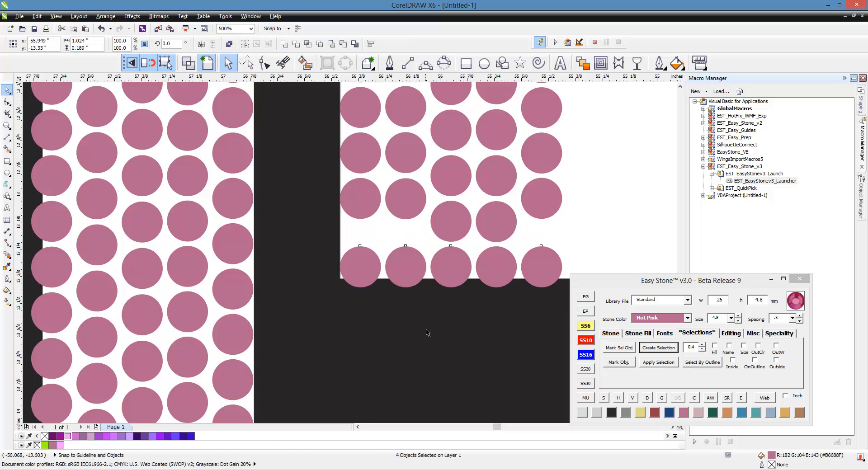
{"action": "key", "text": "Escape"}
Top-align the first stones of all five columns in the second letter's lower stem section to the outer column's top stone
{"action": "scroll", "coordinate": [427, 325], "scroll_direction": "down", "scroll_amount": 4}
{"action": "scroll", "coordinate": [419, 290], "scroll_direction": "up", "scroll_amount": 2}
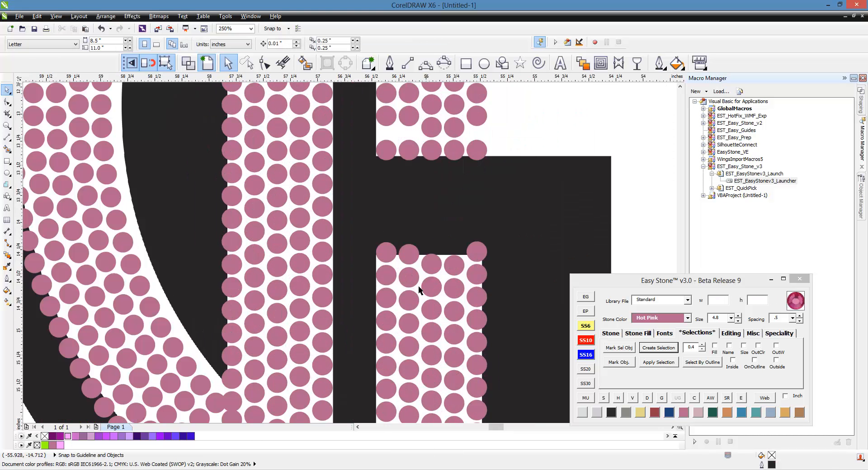
{"action": "scroll", "coordinate": [420, 289], "scroll_direction": "up", "scroll_amount": 1}
{"action": "left_click", "coordinate": [524, 220]}
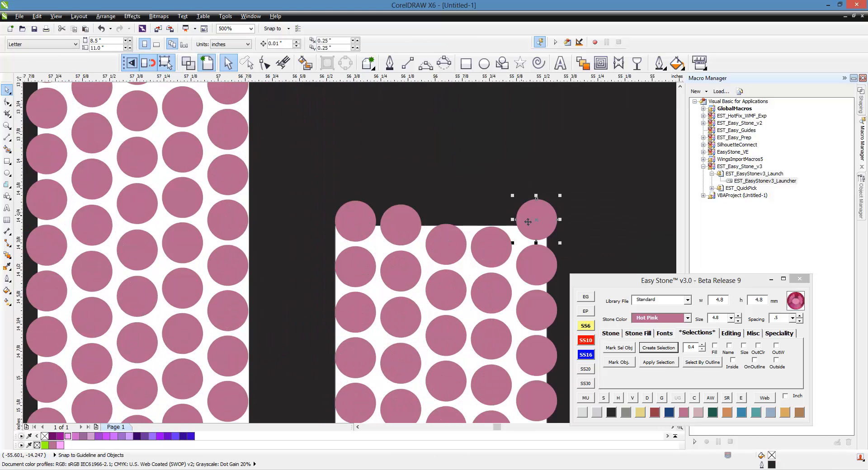
{"action": "left_click", "coordinate": [489, 245], "text": "shift"}
{"action": "left_click", "coordinate": [445, 243], "text": "shift"}
{"action": "left_click", "coordinate": [407, 236], "text": "shift"}
{"action": "left_click", "coordinate": [360, 226], "text": "shift"}
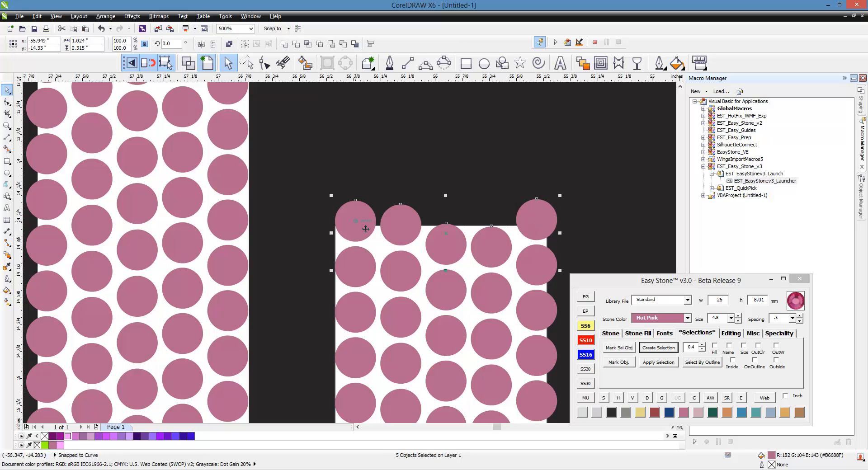
{"action": "key", "text": "t"}
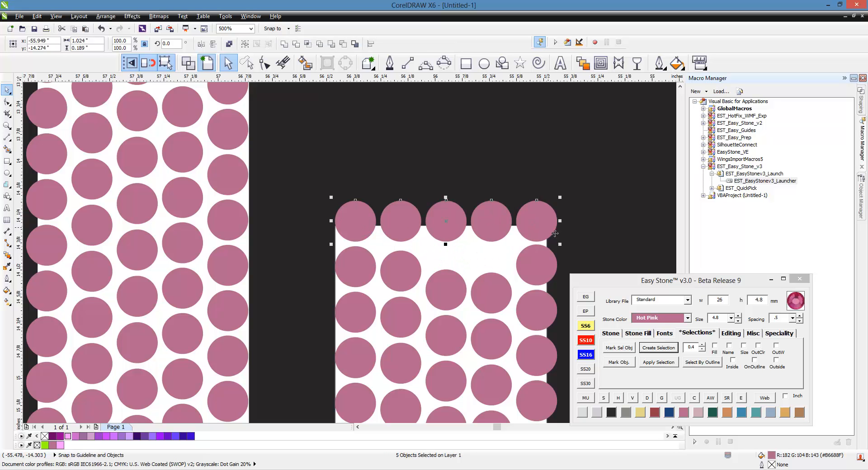
{"action": "key", "text": "Escape"}
Distribute the stones evenly in the vertical direction within each of the three inner columns of the lower stem section
{"action": "scroll", "coordinate": [355, 135], "scroll_direction": "down", "scroll_amount": 2}
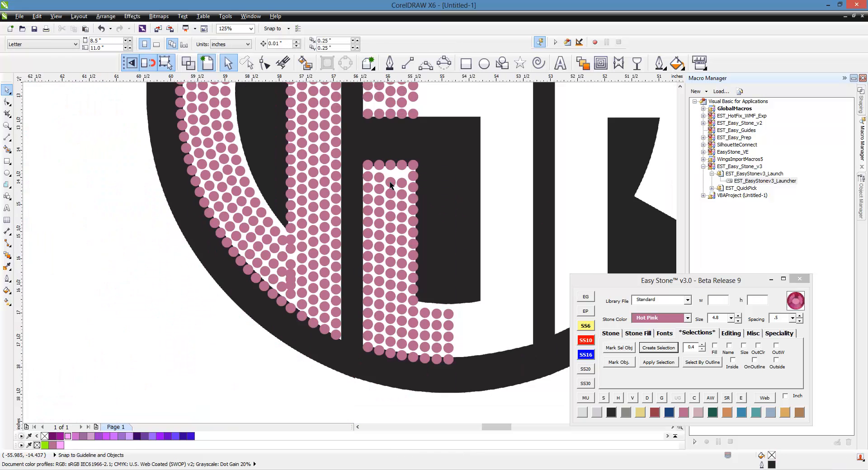
{"action": "left_click_drag", "start_coordinate": [372, 147], "coordinate": [394, 373]}
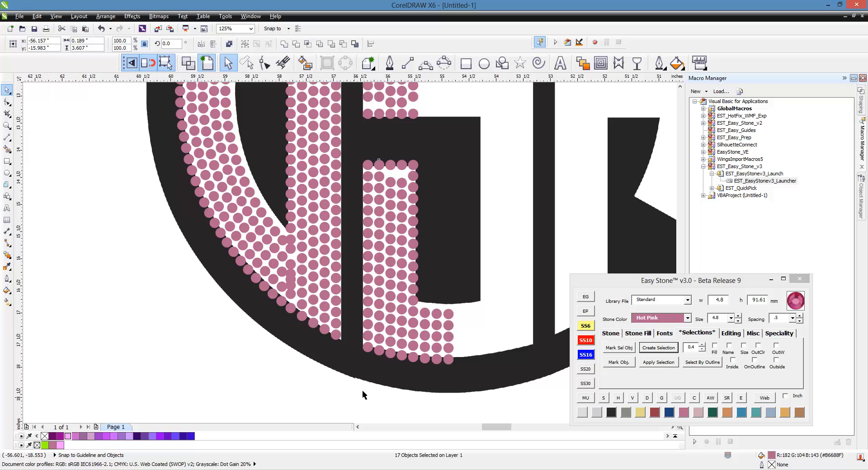
{"action": "left_click", "coordinate": [364, 396]}
{"action": "left_click_drag", "start_coordinate": [416, 315], "coordinate": [404, 375]}
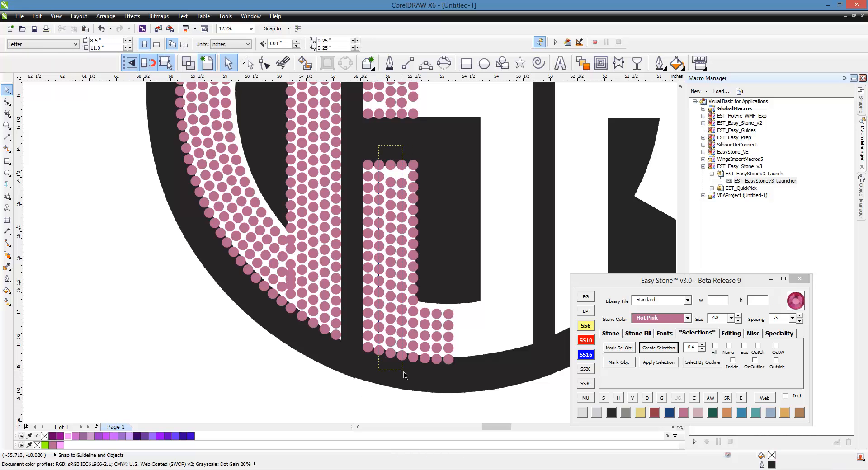
{"action": "left_click", "coordinate": [633, 398]}
{"action": "left_click", "coordinate": [369, 141]}
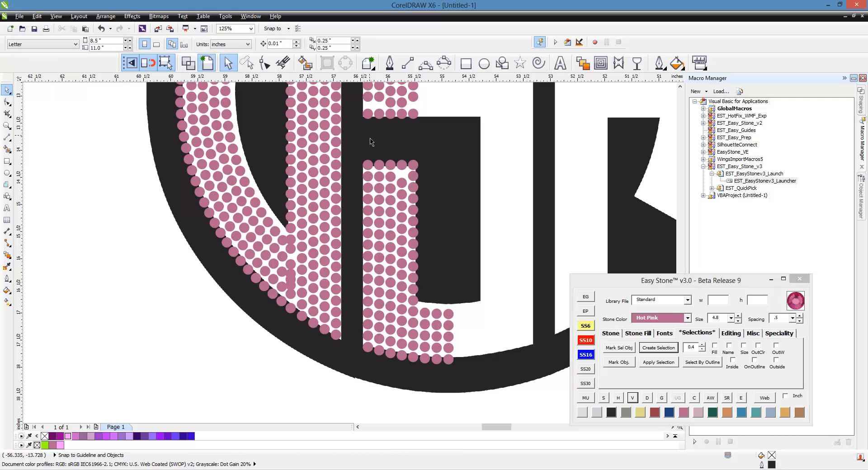
{"action": "left_click_drag", "start_coordinate": [394, 147], "coordinate": [414, 402]}
{"action": "left_click", "coordinate": [638, 400]}
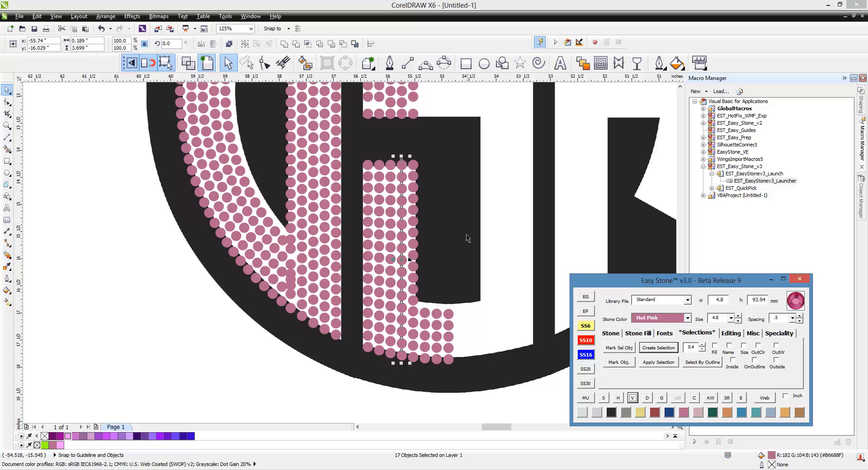
Distribute the stones evenly in the vertical direction within the fifth column of the second letter's lower stem section, beside the black counter
{"action": "left_click", "coordinate": [415, 184]}
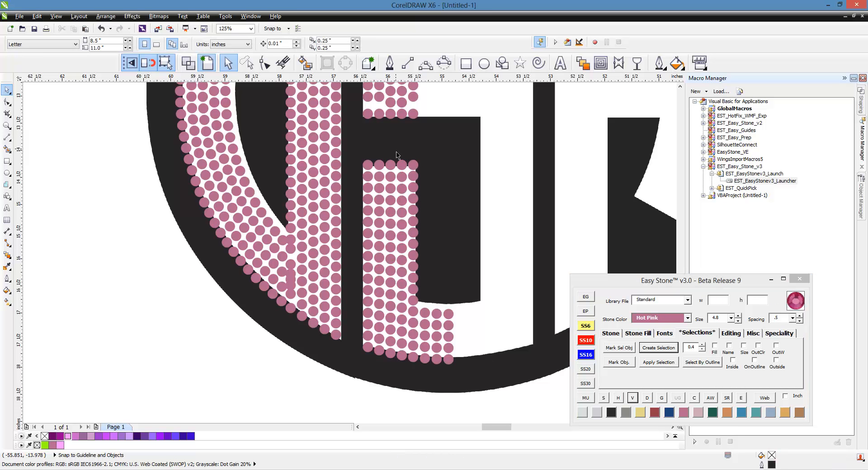
{"action": "left_click_drag", "start_coordinate": [406, 152], "coordinate": [423, 376]}
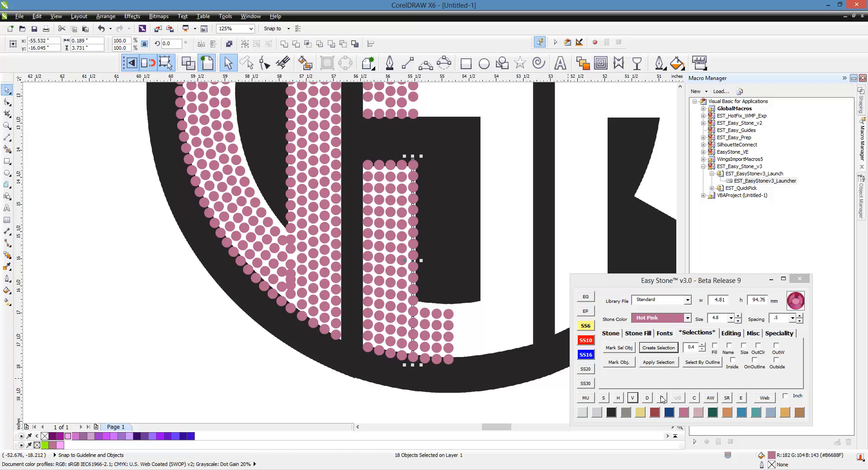
{"action": "left_click", "coordinate": [632, 399]}
{"action": "left_click", "coordinate": [460, 252]}
Distribute the stones evenly in the vertical direction within each of the five columns of the second letter's upper stem section
{"action": "scroll", "coordinate": [426, 323], "scroll_direction": "down", "scroll_amount": 1}
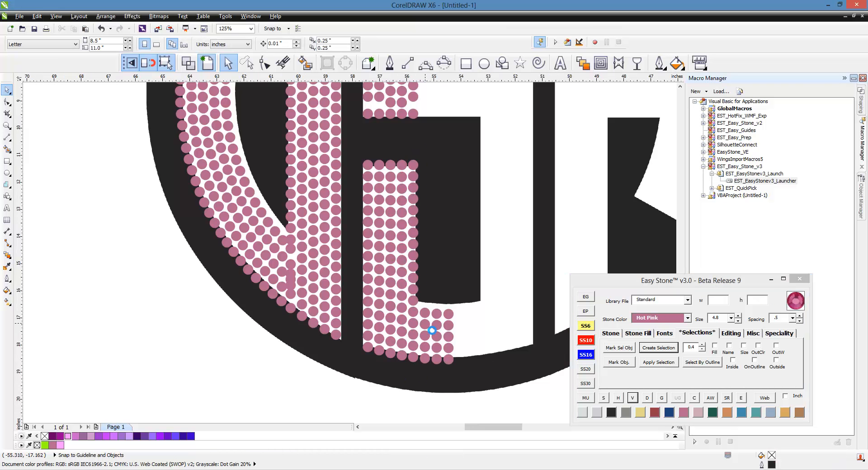
{"action": "scroll", "coordinate": [371, 231], "scroll_direction": "down", "scroll_amount": 1}
{"action": "scroll", "coordinate": [402, 234], "scroll_direction": "up", "scroll_amount": 1}
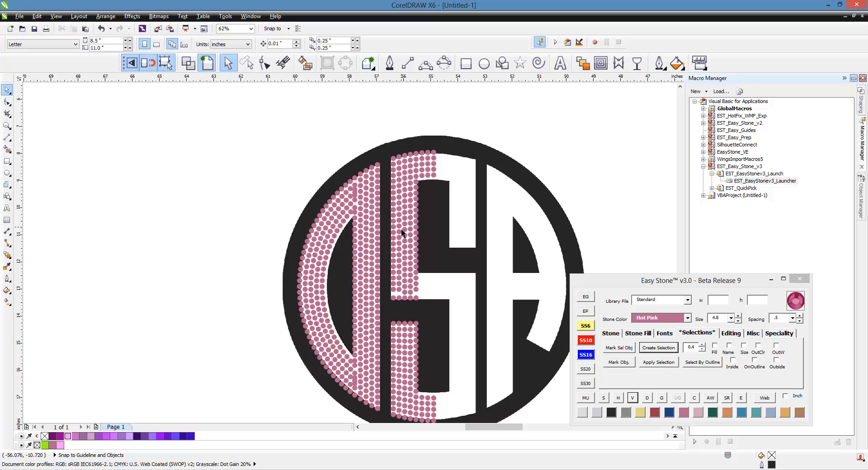
{"action": "left_click_drag", "start_coordinate": [387, 146], "coordinate": [402, 313]}
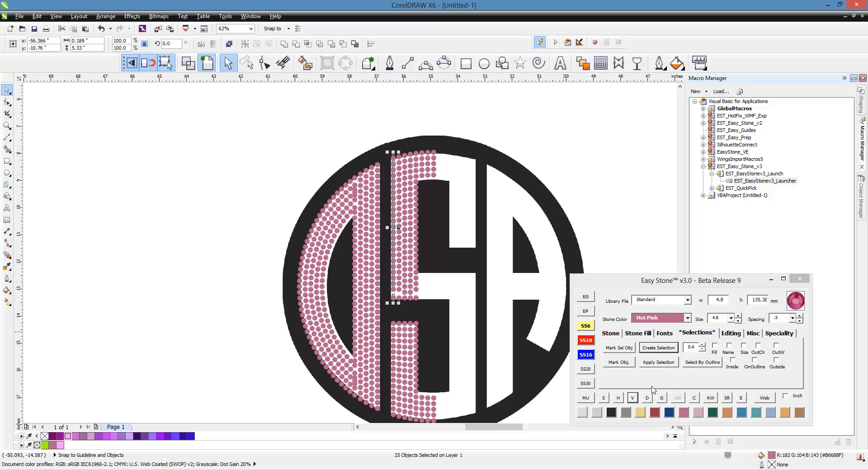
{"action": "left_click", "coordinate": [634, 400]}
{"action": "left_click", "coordinate": [430, 324]}
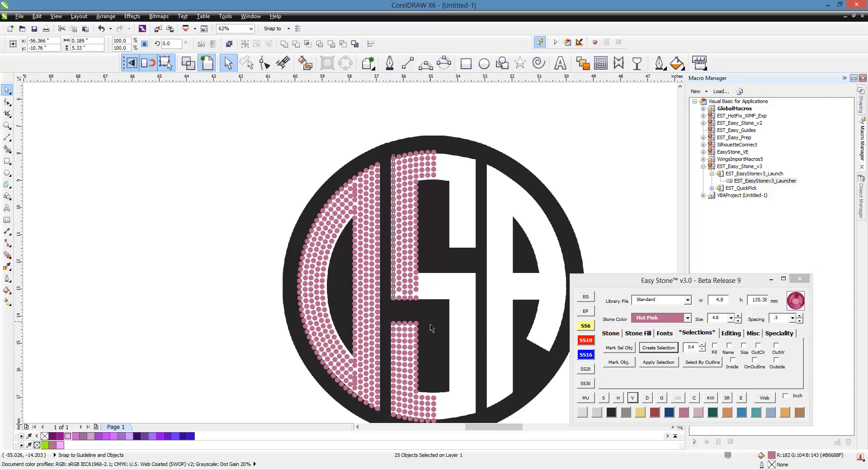
{"action": "mouse_move", "coordinate": [395, 312]}
{"action": "left_mouse_down"}
{"action": "mouse_move", "coordinate": [398, 181]}
{"action": "mouse_move", "coordinate": [408, 141]}
{"action": "left_mouse_up"}
{"action": "left_click", "coordinate": [632, 399]}
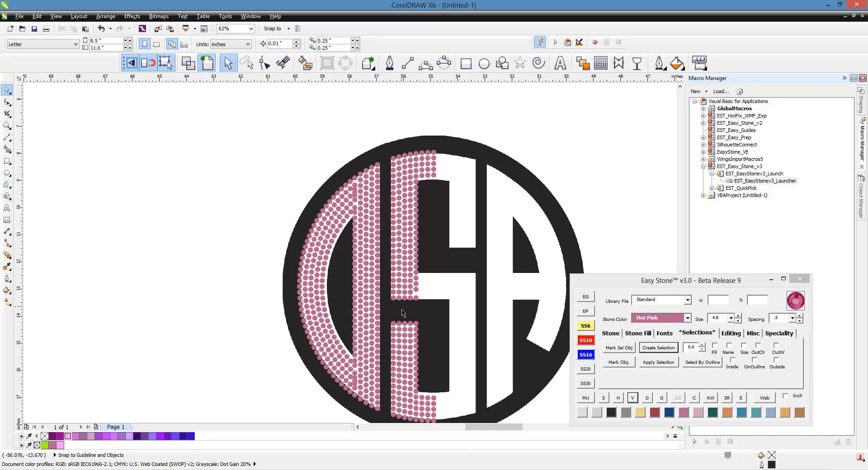
{"action": "left_click_drag", "start_coordinate": [404, 165], "coordinate": [411, 145]}
{"action": "left_click", "coordinate": [631, 398]}
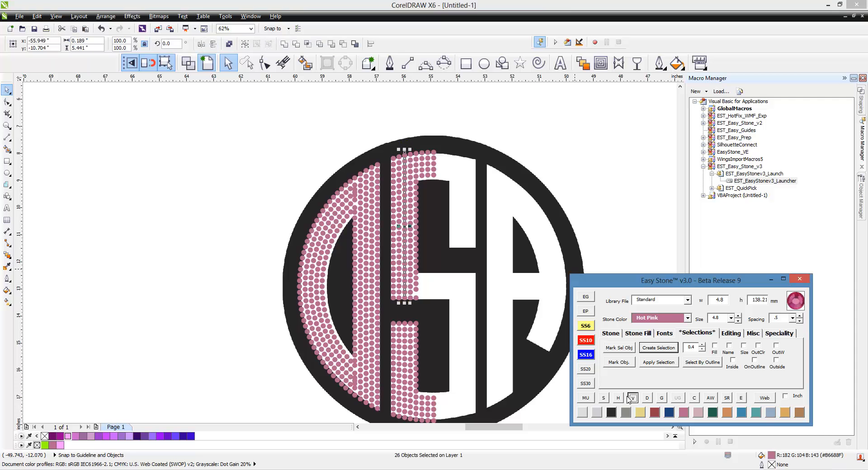
{"action": "left_click_drag", "start_coordinate": [407, 314], "coordinate": [413, 140]}
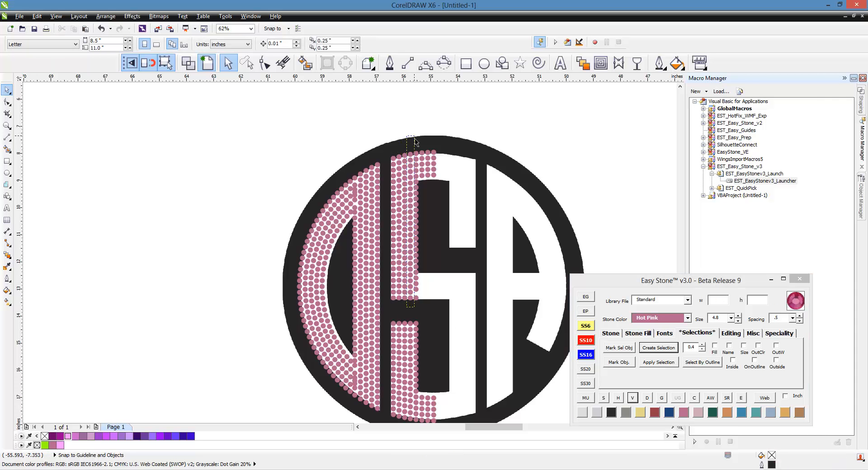
{"action": "left_click", "coordinate": [633, 398]}
{"action": "left_click_drag", "start_coordinate": [422, 310], "coordinate": [411, 144]}
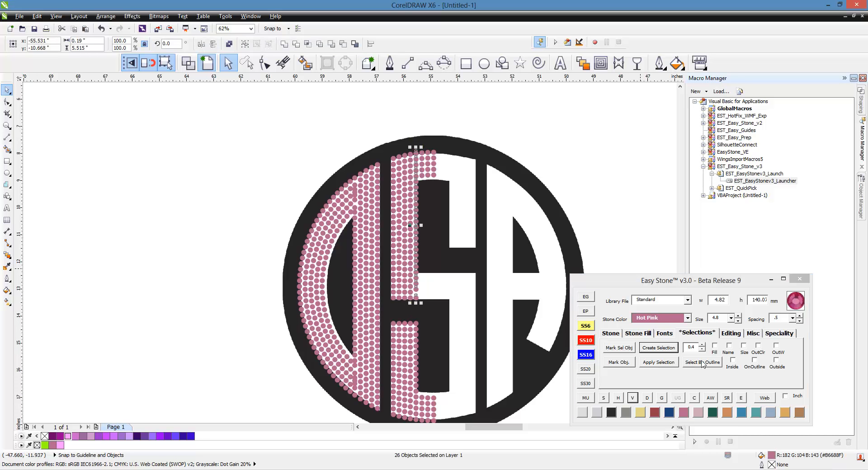
{"action": "left_click", "coordinate": [633, 399]}
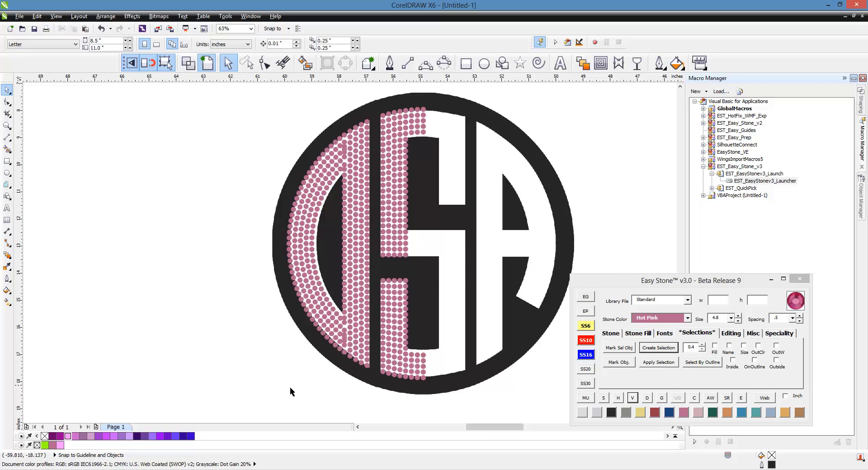
Distribute the stones vertically in the first letter's stem column that borders the curved stroke, evening out the overlapping stones near its lower end
{"action": "scroll", "coordinate": [349, 319], "scroll_direction": "up", "scroll_amount": 5}
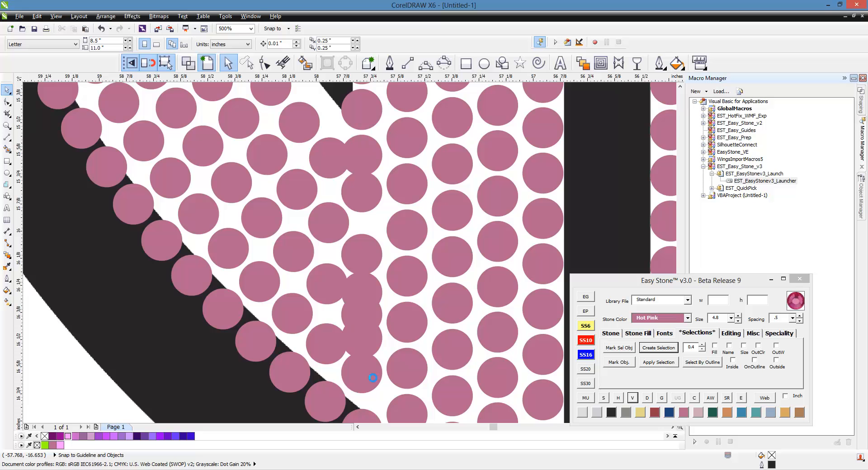
{"action": "scroll", "coordinate": [378, 273], "scroll_direction": "up", "scroll_amount": 2}
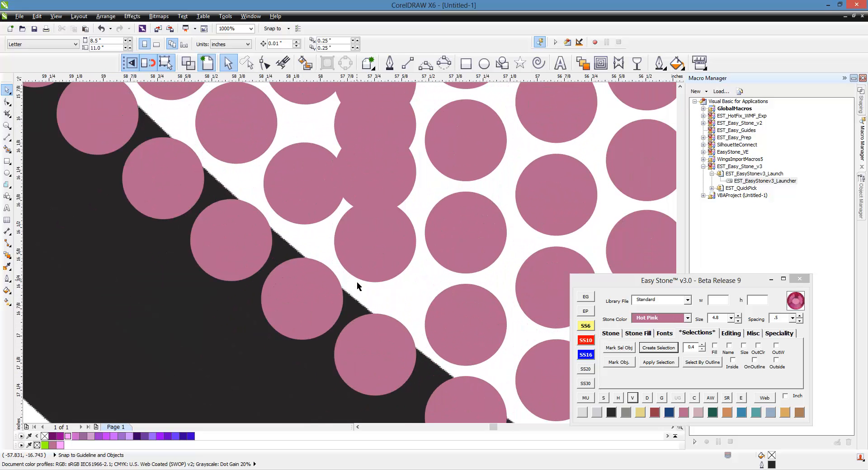
{"action": "scroll", "coordinate": [357, 282], "scroll_direction": "down", "scroll_amount": 2}
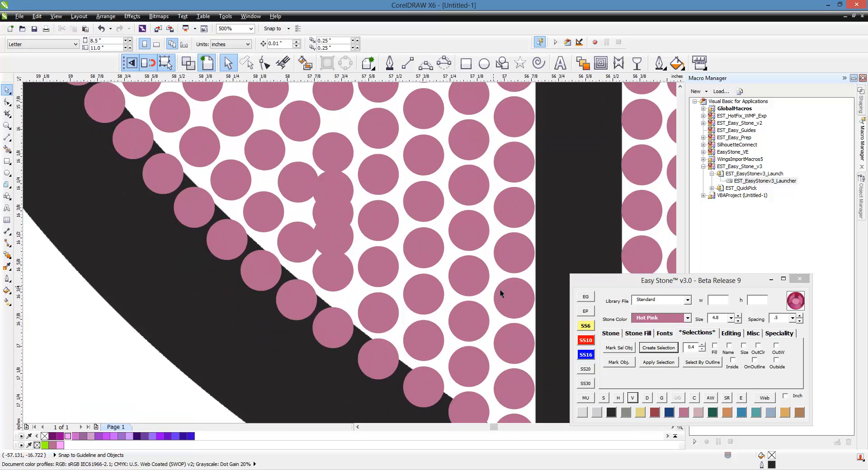
{"action": "scroll", "coordinate": [414, 358], "scroll_direction": "down", "scroll_amount": 4}
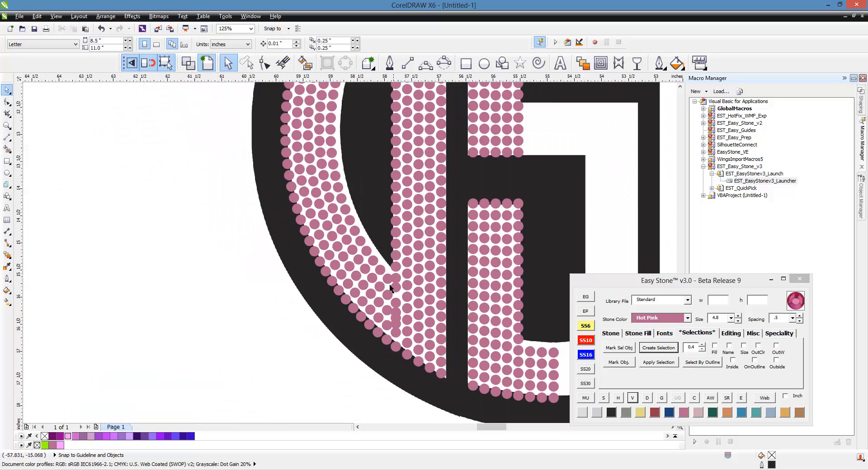
{"action": "scroll", "coordinate": [399, 338], "scroll_direction": "up", "scroll_amount": 2}
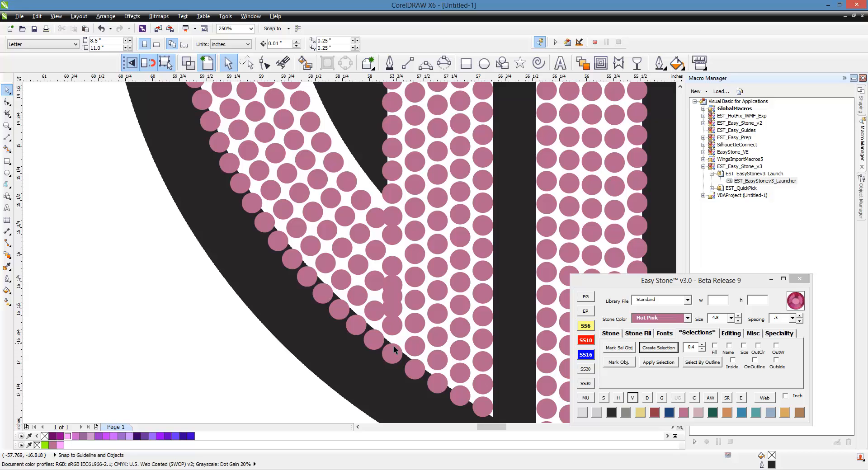
{"action": "scroll", "coordinate": [394, 349], "scroll_direction": "down", "scroll_amount": 2}
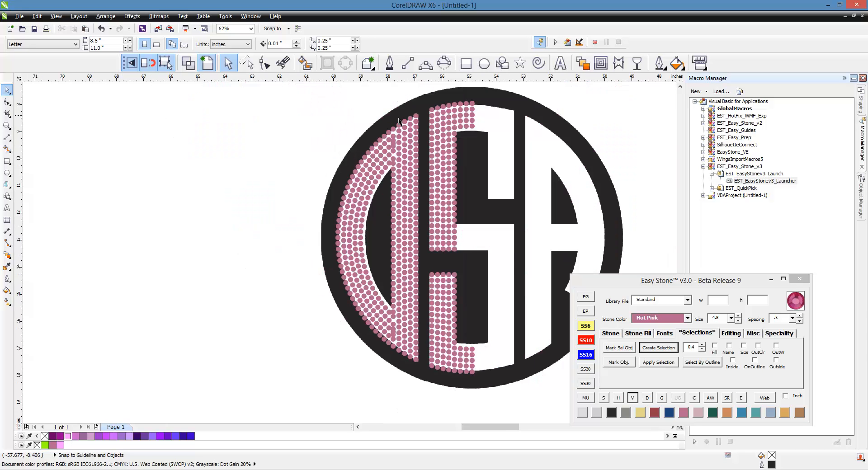
{"action": "left_click_drag", "start_coordinate": [389, 132], "coordinate": [398, 381]}
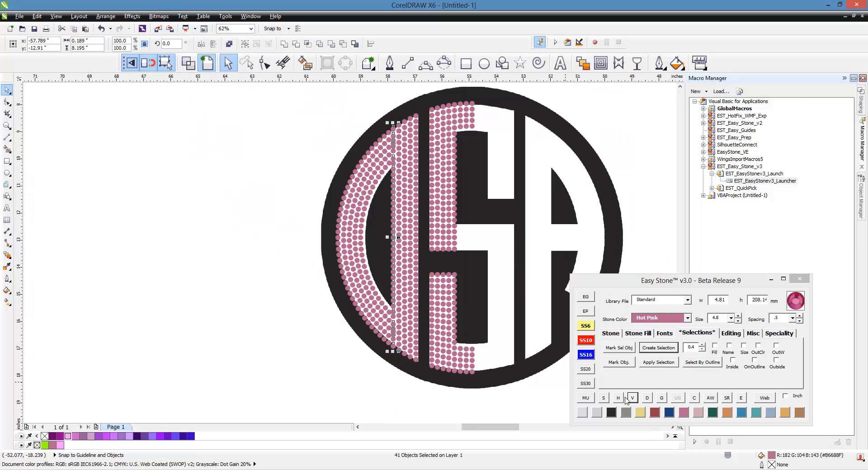
{"action": "left_click", "coordinate": [631, 398]}
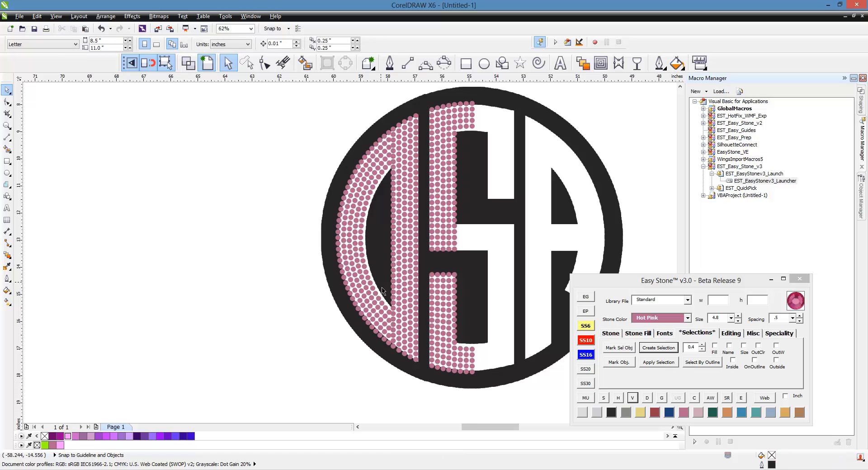
Delete the stone in the first letter's curve-side stem column where the inner edge of the curved stroke meets the stem at the lower end
{"action": "scroll", "coordinate": [383, 291], "scroll_direction": "up", "scroll_amount": 4}
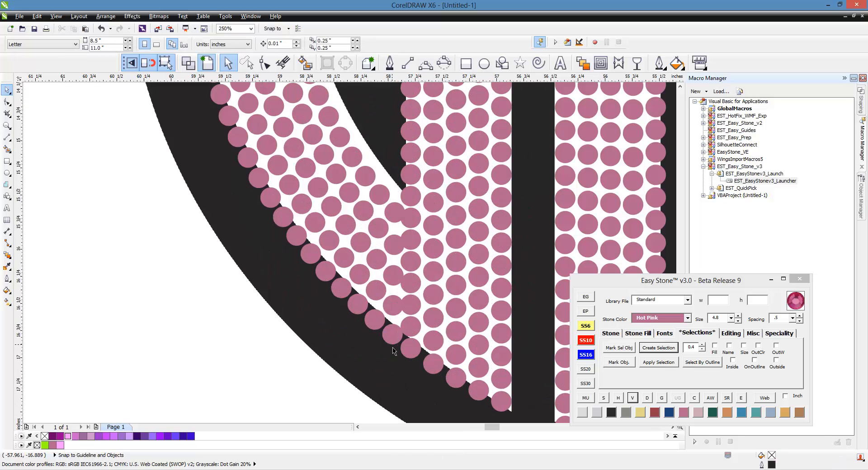
{"action": "left_click", "coordinate": [413, 204]}
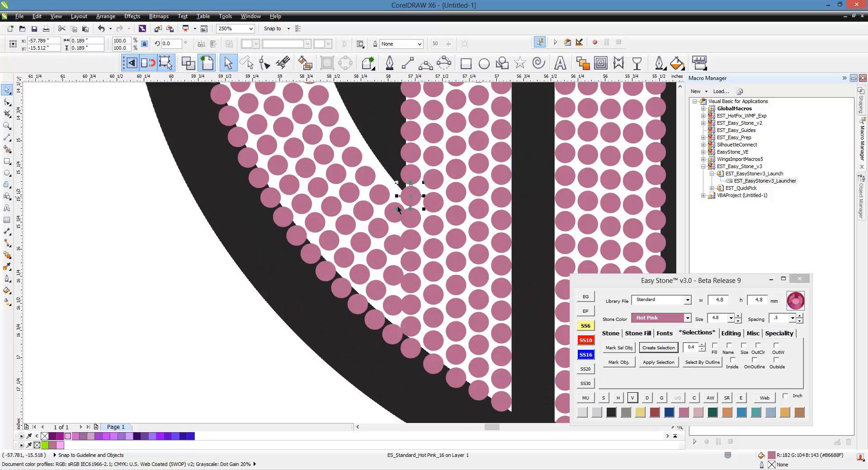
{"action": "key", "text": "Escape"}
Distribute the stones evenly in the vertical direction within the first letter's second stem column and again within its curve-side column
{"action": "scroll", "coordinate": [398, 207], "scroll_direction": "down", "scroll_amount": 6}
{"action": "scroll", "coordinate": [387, 202], "scroll_direction": "up", "scroll_amount": 3}
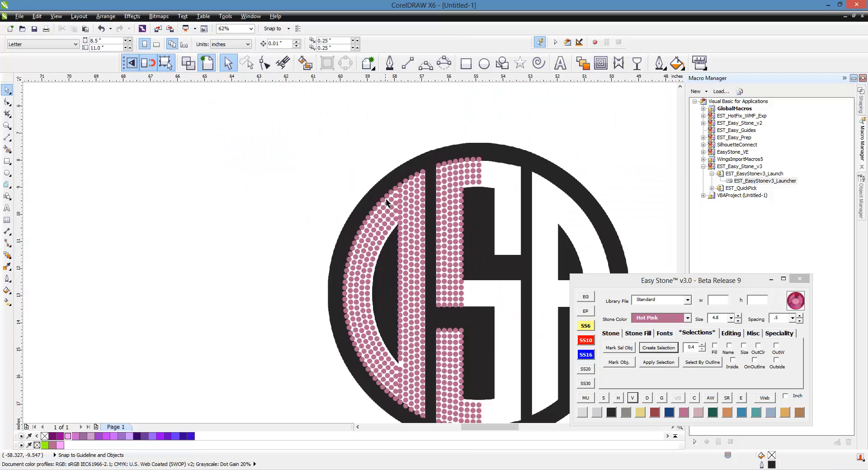
{"action": "left_click_drag", "start_coordinate": [394, 165], "coordinate": [413, 127]}
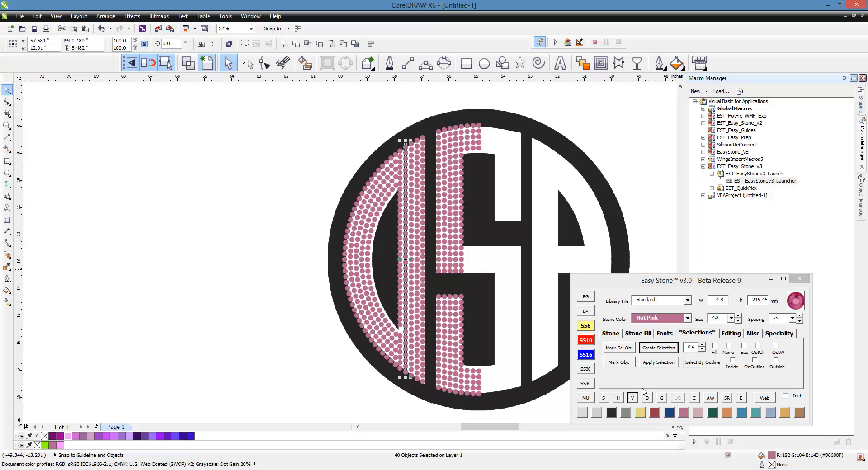
{"action": "left_click", "coordinate": [632, 398]}
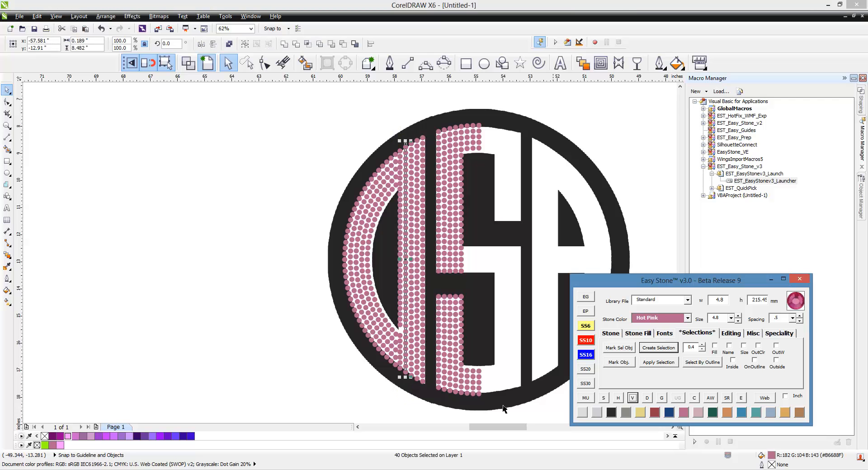
{"action": "left_click", "coordinate": [395, 405]}
{"action": "left_click_drag", "start_coordinate": [397, 397], "coordinate": [402, 138]}
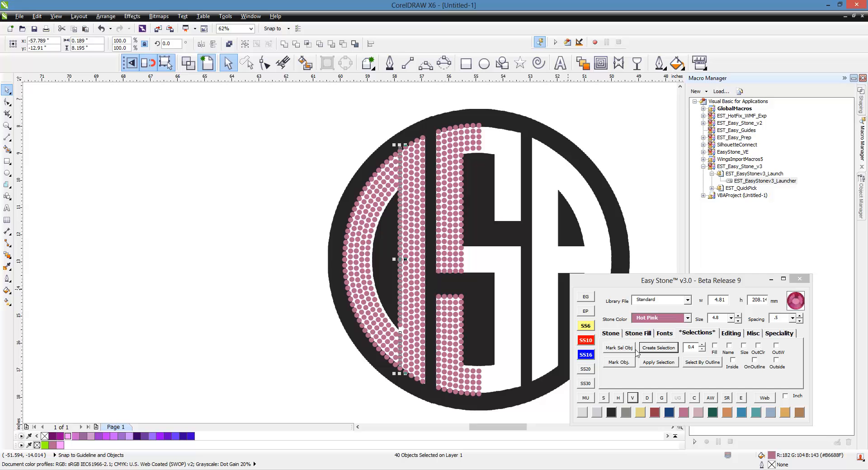
{"action": "left_click", "coordinate": [632, 397]}
{"action": "left_click", "coordinate": [326, 394]}
Delete two adjacent stones from the first letter's curve-side stem column, just above the lower junction with the curved stroke
{"action": "scroll", "coordinate": [477, 367], "scroll_direction": "up", "scroll_amount": 1}
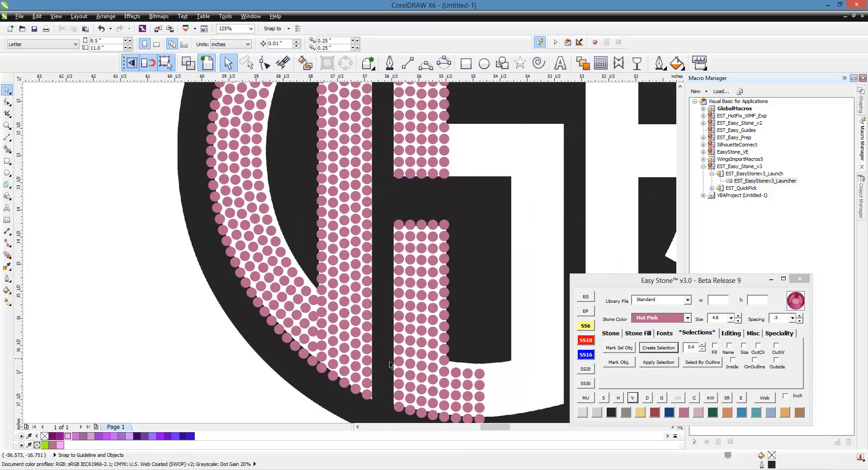
{"action": "scroll", "coordinate": [323, 330], "scroll_direction": "up", "scroll_amount": 2}
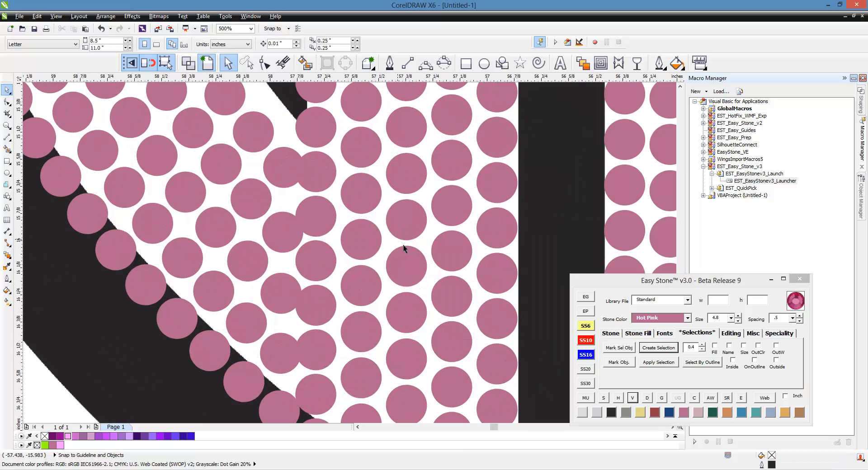
{"action": "scroll", "coordinate": [457, 245], "scroll_direction": "down", "scroll_amount": 1}
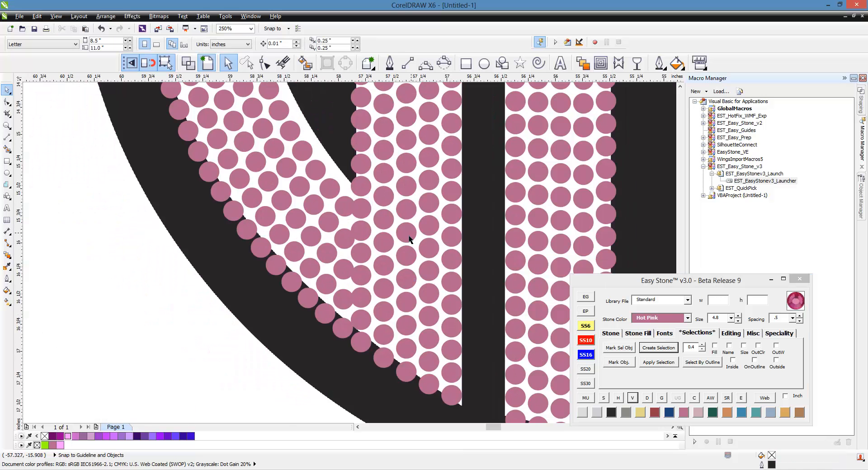
{"action": "left_click", "coordinate": [361, 165]}
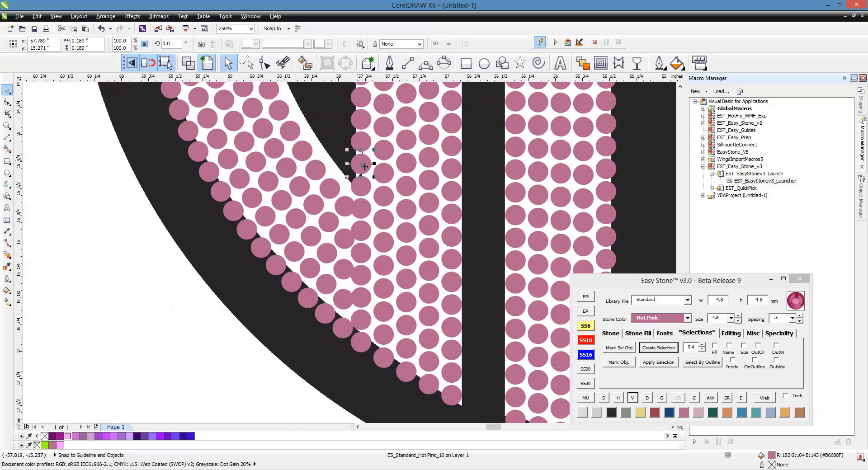
{"action": "key", "text": "Escape"}
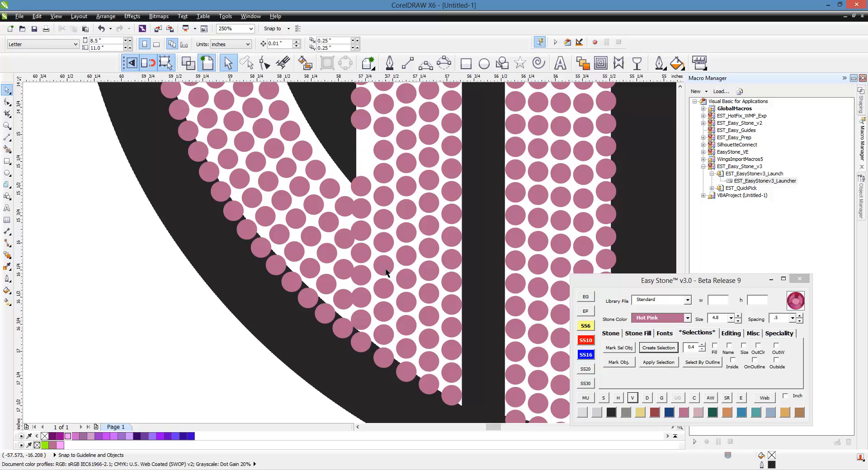
Redistribute the remaining stones of the first letter's curve-side stem column evenly in the vertical direction and check the spacing up close
{"action": "scroll", "coordinate": [372, 338], "scroll_direction": "down", "scroll_amount": 2}
{"action": "scroll", "coordinate": [365, 369], "scroll_direction": "down", "scroll_amount": 1}
{"action": "scroll", "coordinate": [359, 310], "scroll_direction": "up", "scroll_amount": 1}
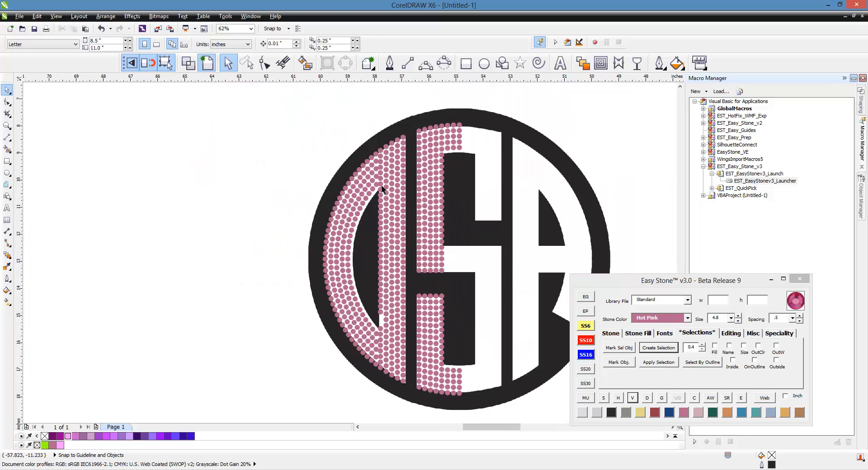
{"action": "left_click_drag", "start_coordinate": [376, 131], "coordinate": [387, 390]}
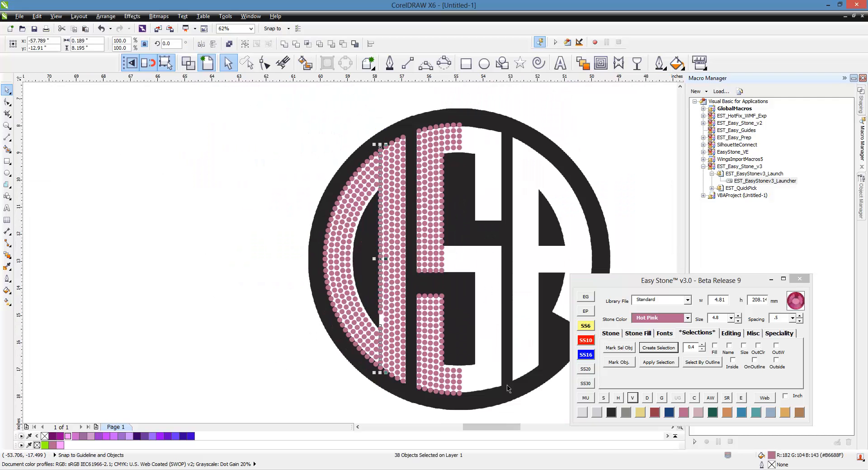
{"action": "left_click", "coordinate": [351, 394]}
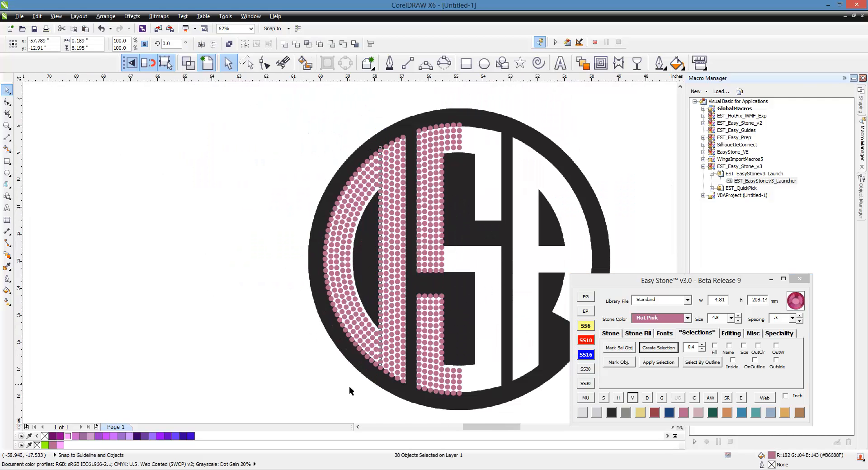
{"action": "scroll", "coordinate": [376, 321], "scroll_direction": "up", "scroll_amount": 3}
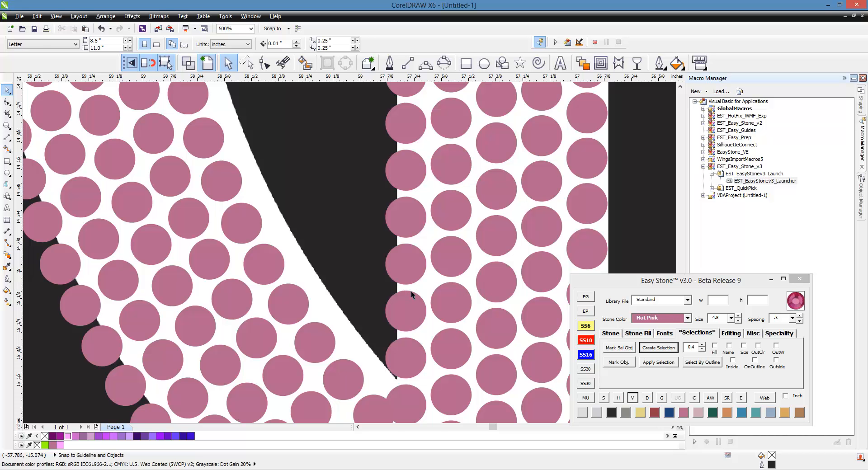
{"action": "scroll", "coordinate": [339, 203], "scroll_direction": "down", "scroll_amount": 1}
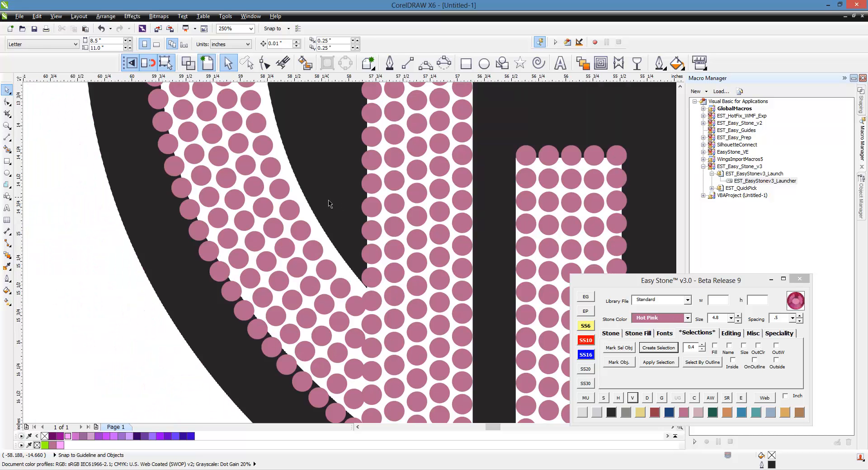
Change the curved-stroke stone overlapping the stem column just below the inner corner to SS10 (3.4 mm) and shift it away from the stem
{"action": "scroll", "coordinate": [358, 303], "scroll_direction": "up", "scroll_amount": 2}
{"action": "left_click", "coordinate": [365, 298]}
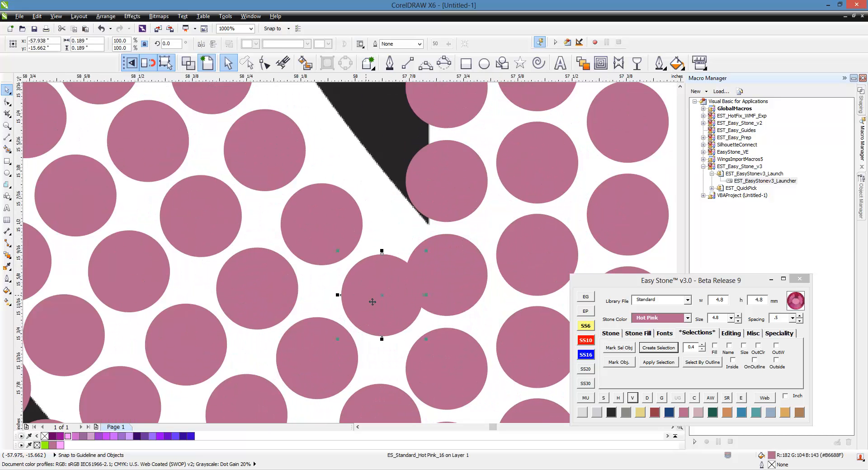
{"action": "left_click", "coordinate": [587, 337]}
{"action": "scroll", "coordinate": [380, 296], "scroll_direction": "up", "scroll_amount": 1}
{"action": "left_click_drag", "start_coordinate": [385, 300], "coordinate": [369, 301]}
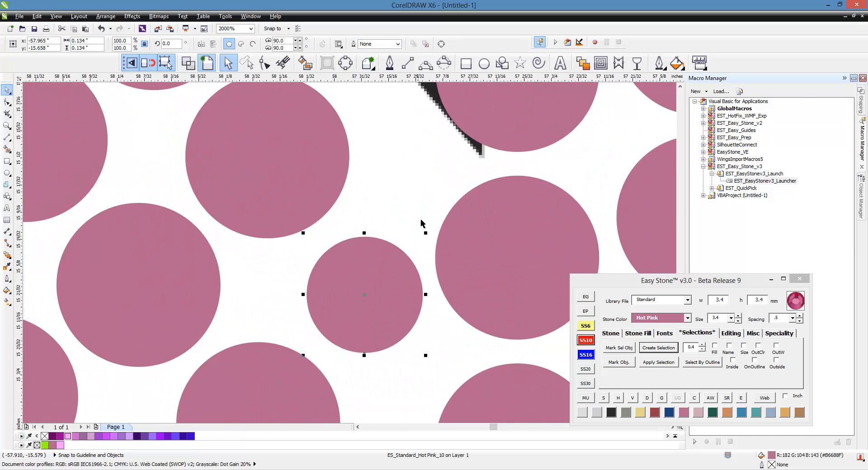
Change the next curved-stroke stone overlapping the stem column farther down the junction to SS10 and nudge it into the middle of its gap
{"action": "scroll", "coordinate": [420, 223], "scroll_direction": "down", "scroll_amount": 2}
{"action": "scroll", "coordinate": [408, 285], "scroll_direction": "up", "scroll_amount": 1}
{"action": "left_click", "coordinate": [408, 286]}
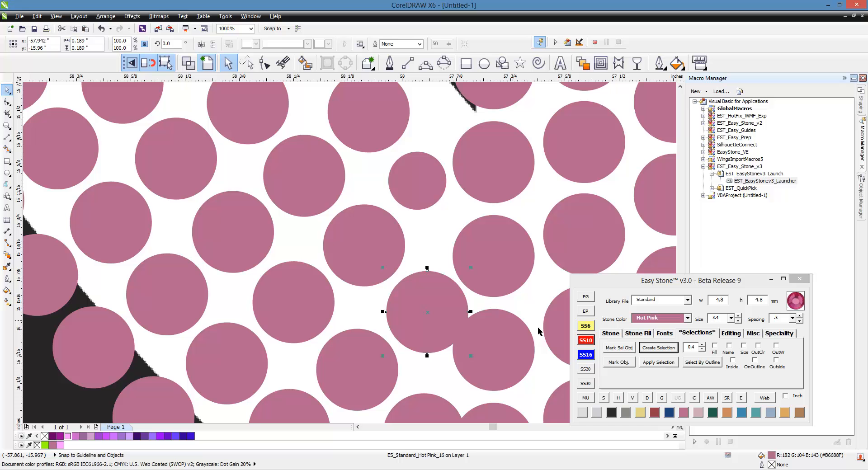
{"action": "left_click", "coordinate": [586, 340]}
{"action": "left_click_drag", "start_coordinate": [440, 322], "coordinate": [428, 308]}
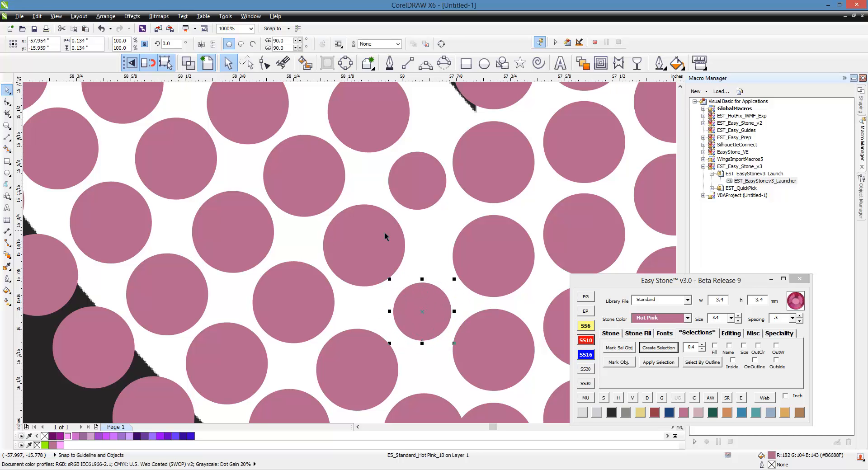
{"action": "left_click", "coordinate": [387, 259]}
{"action": "left_click", "coordinate": [589, 340]}
{"action": "left_click_drag", "start_coordinate": [385, 255], "coordinate": [376, 254]}
{"action": "left_click_drag", "start_coordinate": [429, 312], "coordinate": [424, 312]}
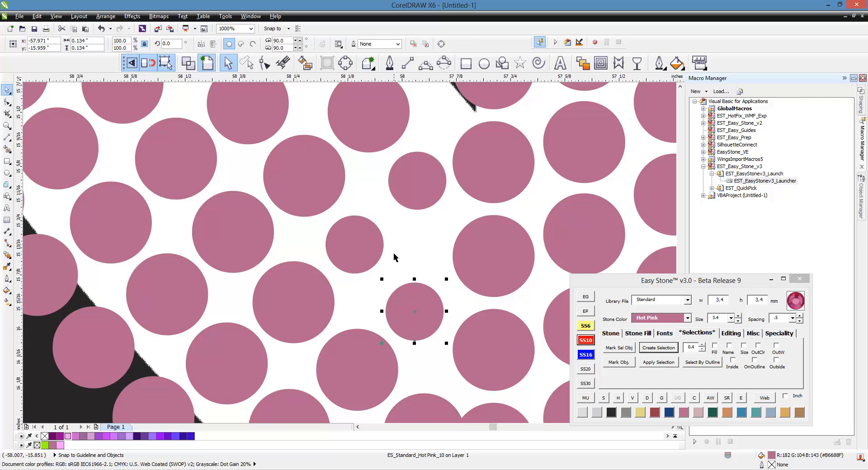
{"action": "key", "text": "ctrl+z"}
{"action": "key", "text": "ctrl+z"}
{"action": "key", "text": "ctrl+z"}
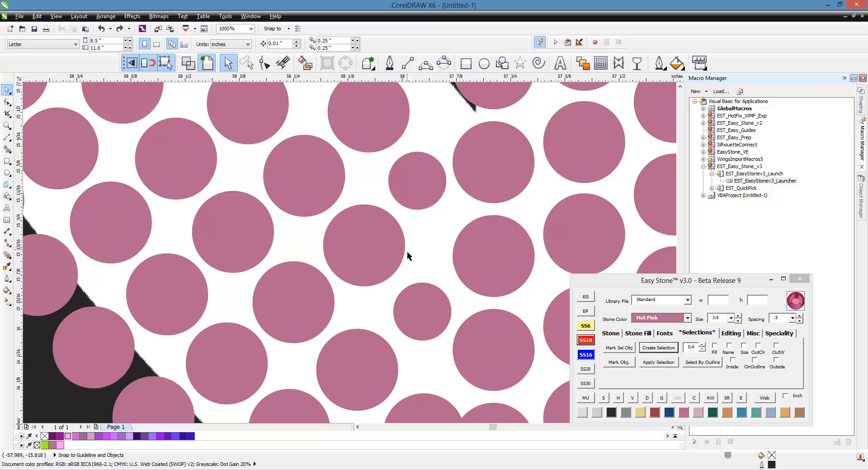
Resize the overlapping stone at the lower junction of the curved and vertical rows to SS10 and nudge it into the gap
{"action": "left_click", "coordinate": [424, 320]}
{"action": "scroll", "coordinate": [424, 225], "scroll_direction": "down", "scroll_amount": 4}
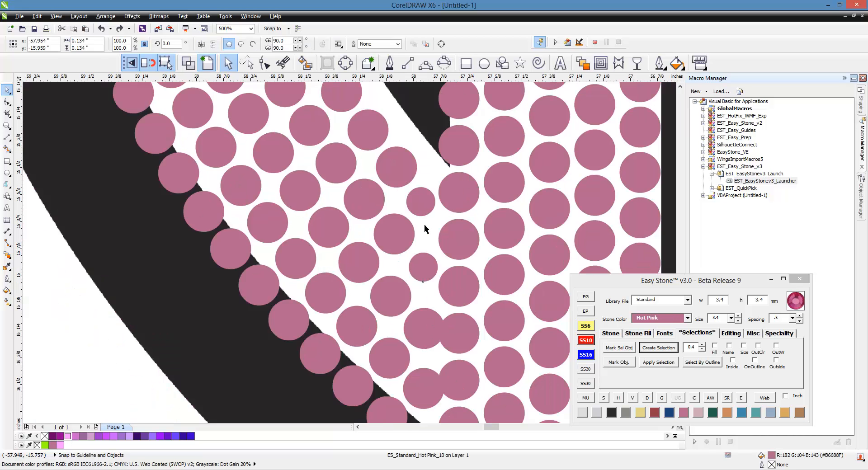
{"action": "left_click", "coordinate": [287, 344]}
{"action": "scroll", "coordinate": [326, 364], "scroll_direction": "up", "scroll_amount": 4}
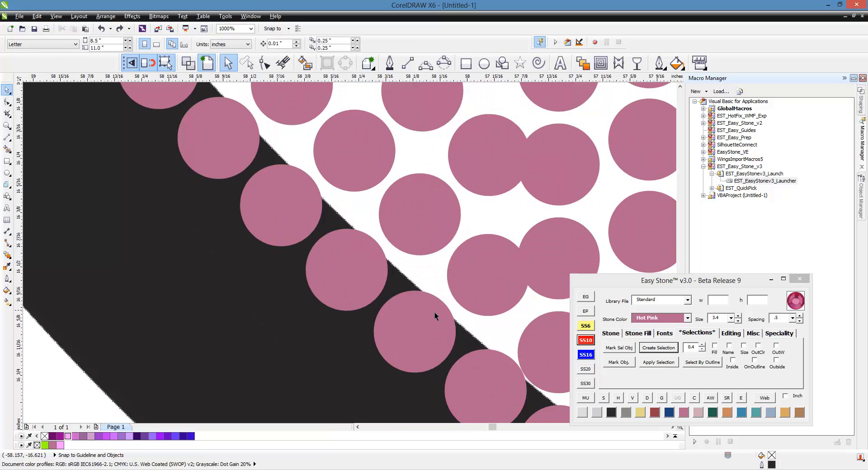
{"action": "left_click", "coordinate": [492, 289]}
{"action": "left_click", "coordinate": [587, 342]}
{"action": "left_click_drag", "start_coordinate": [491, 292], "coordinate": [487, 299]}
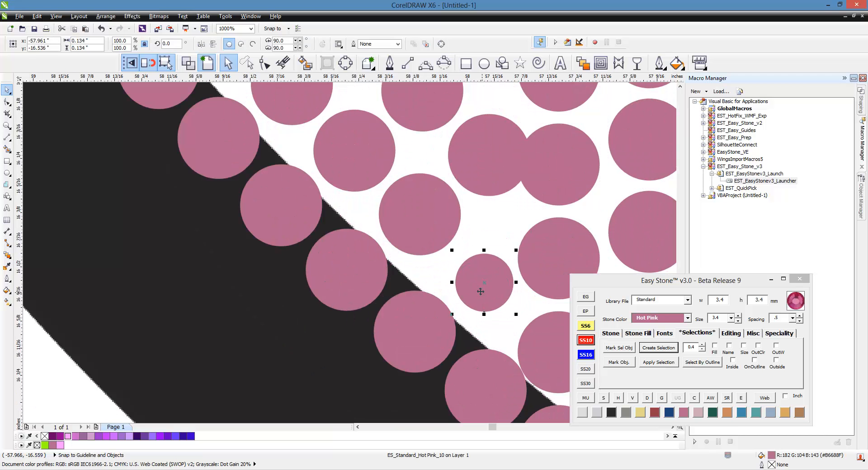
{"action": "left_click_drag", "start_coordinate": [447, 238], "coordinate": [451, 241]}
Copy the resized SS10 stone into the gap above it and change the copy to SS6
{"action": "left_click_drag", "start_coordinate": [487, 279], "coordinate": [500, 211]}
{"action": "left_click", "coordinate": [585, 325]}
{"action": "scroll", "coordinate": [451, 237], "scroll_direction": "down", "scroll_amount": 2}
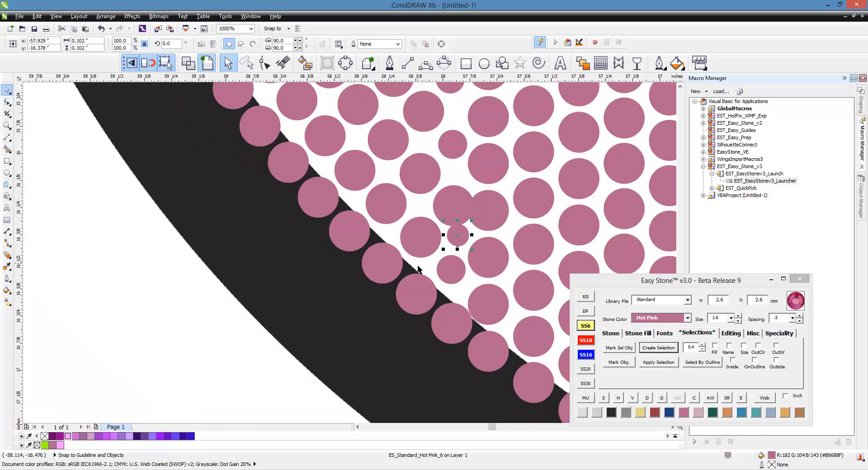
Resize the overlapping stone above the SS6 stone to SS10 and nudge it away from the vertical column
{"action": "scroll", "coordinate": [468, 211], "scroll_direction": "up", "scroll_amount": 2}
{"action": "left_click", "coordinate": [468, 210]}
{"action": "left_click", "coordinate": [585, 340]}
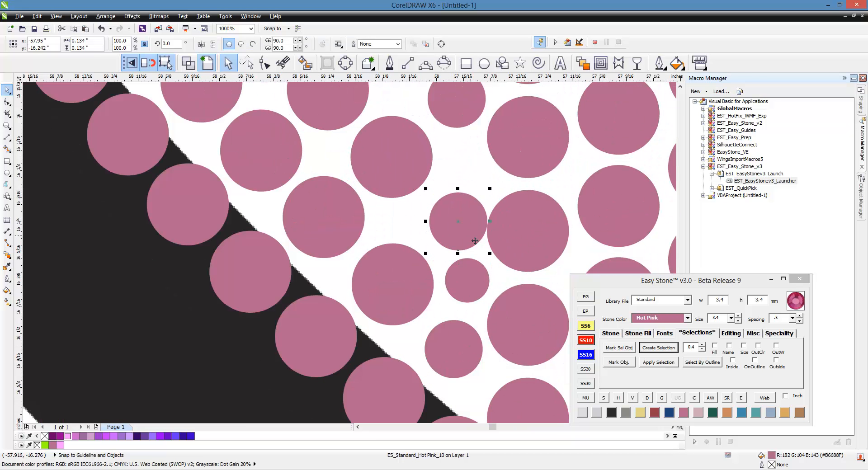
{"action": "left_click_drag", "start_coordinate": [472, 240], "coordinate": [458, 238]}
{"action": "scroll", "coordinate": [464, 234], "scroll_direction": "up", "scroll_amount": 1}
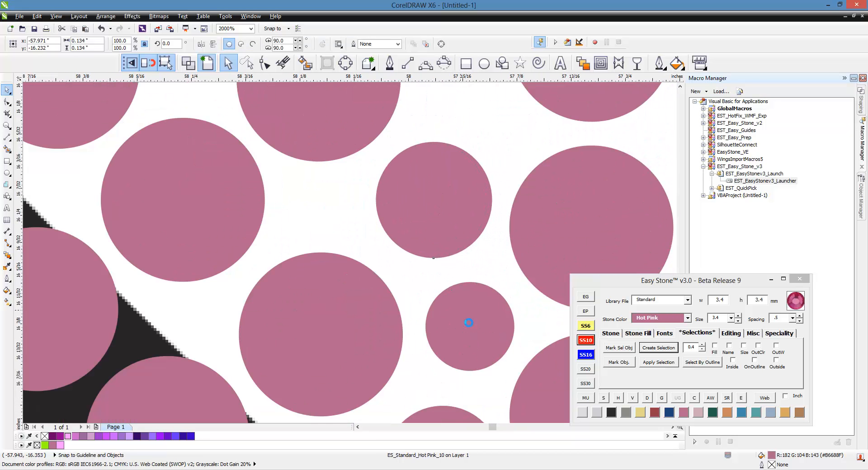
{"action": "scroll", "coordinate": [458, 303], "scroll_direction": "down", "scroll_amount": 1}
{"action": "mouse_move", "coordinate": [463, 328]}
{"action": "left_mouse_down"}
{"action": "mouse_move", "coordinate": [451, 192]}
{"action": "mouse_move", "coordinate": [480, 232]}
{"action": "mouse_move", "coordinate": [460, 328]}
{"action": "left_mouse_up"}
{"action": "scroll", "coordinate": [450, 167], "scroll_direction": "up", "scroll_amount": 1}
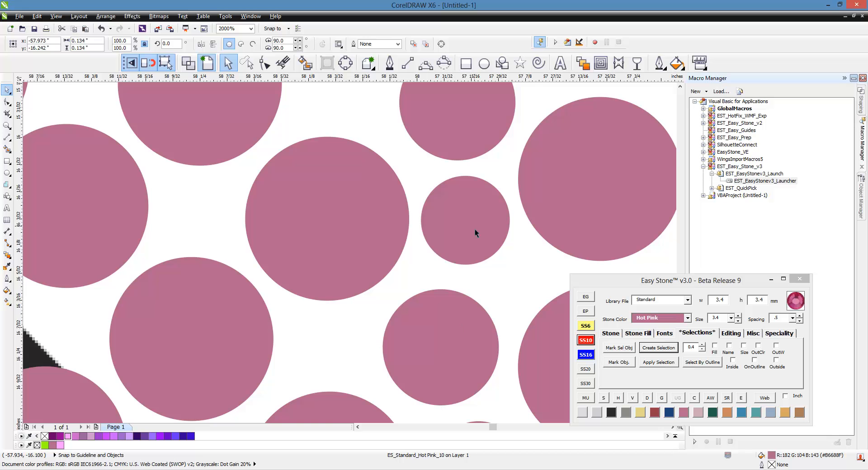
Adjust the positions of the small stones farther up the junction to even out their spacing
{"action": "left_click_drag", "start_coordinate": [475, 230], "coordinate": [475, 237]}
{"action": "left_click", "coordinate": [468, 320]}
{"action": "scroll", "coordinate": [468, 320], "scroll_direction": "down", "scroll_amount": 1}
{"action": "scroll", "coordinate": [453, 207], "scroll_direction": "up", "scroll_amount": 1}
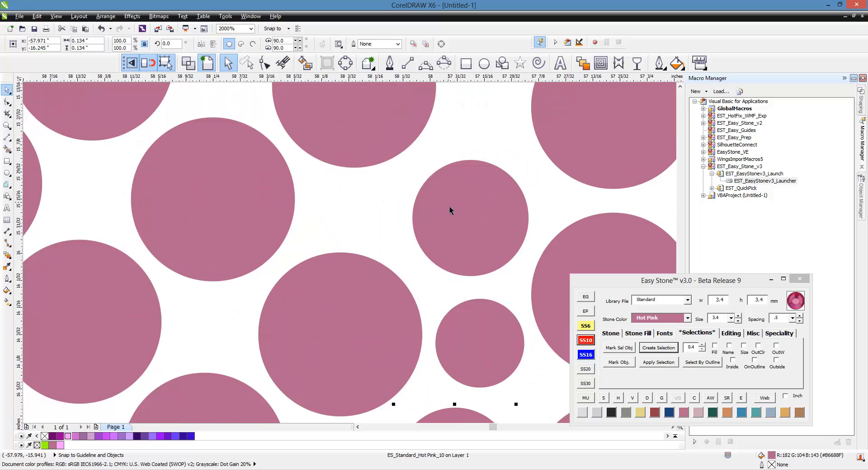
{"action": "left_click_drag", "start_coordinate": [452, 208], "coordinate": [445, 206]}
{"action": "scroll", "coordinate": [430, 315], "scroll_direction": "down", "scroll_amount": 1}
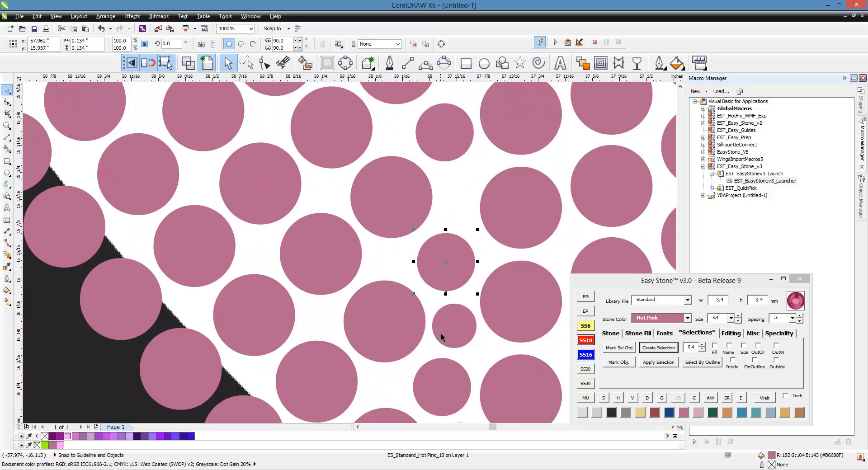
Copy the SS6 stone up between the next two SS10 stones, and shrink the large stone beside it to SS10 and shift it outward
{"action": "left_click_drag", "start_coordinate": [441, 334], "coordinate": [442, 203]}
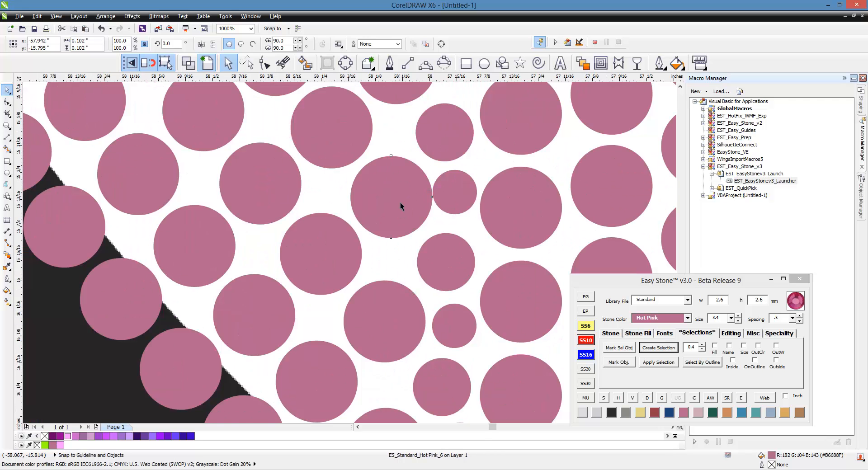
{"action": "left_click", "coordinate": [586, 343]}
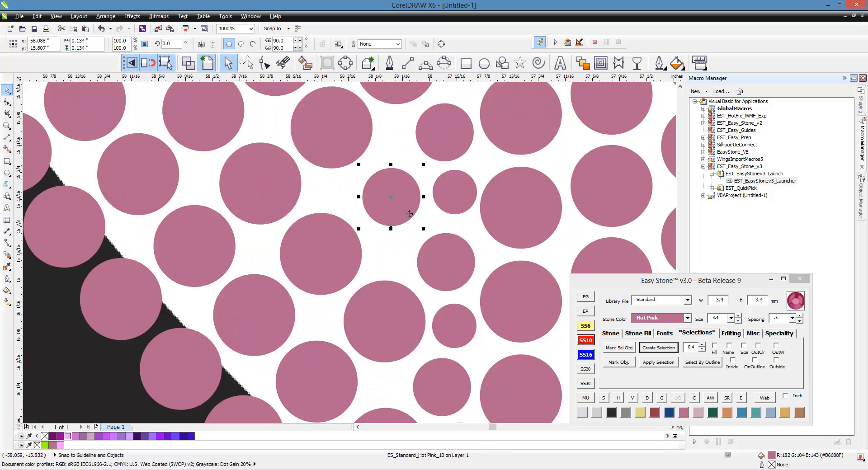
{"action": "left_click_drag", "start_coordinate": [409, 214], "coordinate": [402, 212]}
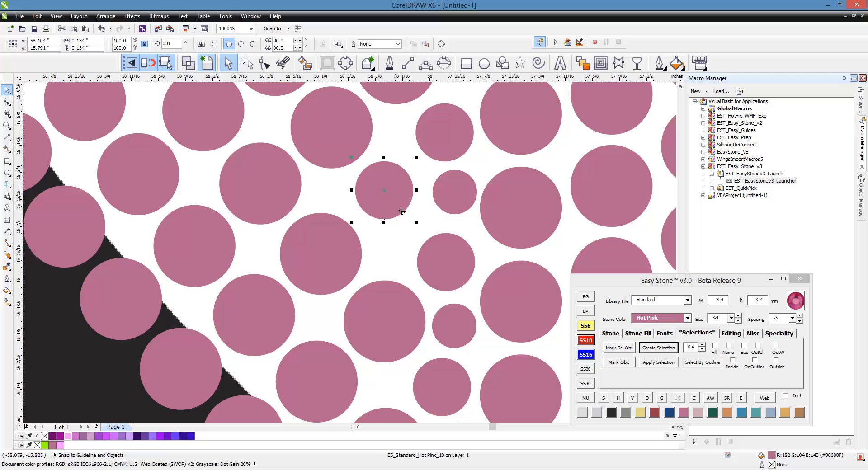
Copy the SS6 stone into the gap below the newly shrunk stone and shift it and the neighbouring SS10 stone to balance the spacing
{"action": "left_click_drag", "start_coordinate": [452, 202], "coordinate": [384, 260]}
{"action": "right_click", "coordinate": [385, 259]}
{"action": "scroll", "coordinate": [413, 248], "scroll_direction": "up", "scroll_amount": 1}
{"action": "left_click", "coordinate": [474, 264]}
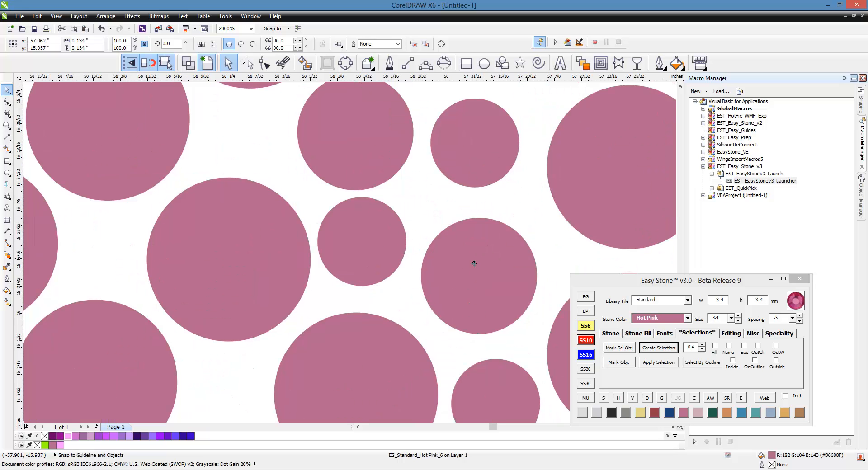
{"action": "left_click_drag", "start_coordinate": [474, 263], "coordinate": [494, 254]}
{"action": "left_click_drag", "start_coordinate": [398, 239], "coordinate": [408, 245]}
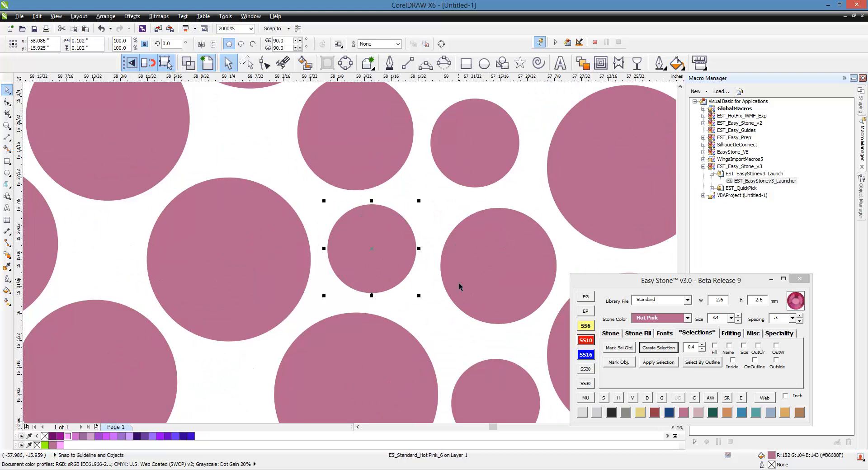
Reposition the uppermost SS10 stone at the junction so it sits evenly between its large neighbours
{"action": "scroll", "coordinate": [458, 284], "scroll_direction": "down", "scroll_amount": 3}
{"action": "scroll", "coordinate": [446, 207], "scroll_direction": "up", "scroll_amount": 3}
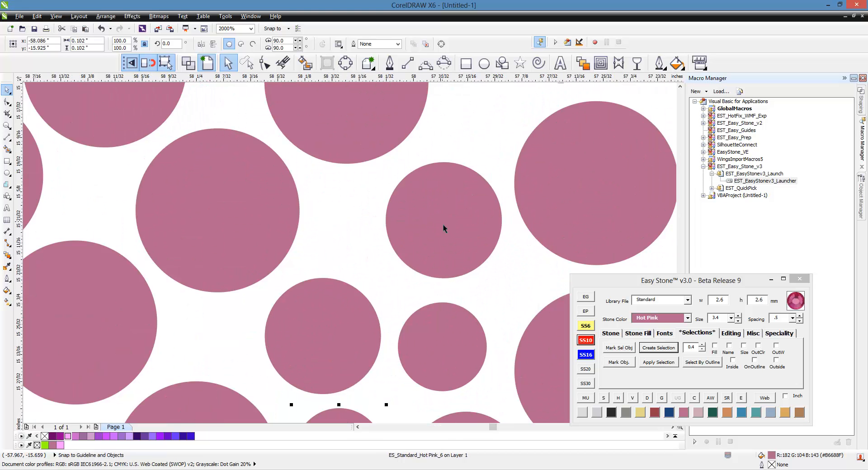
{"action": "left_click", "coordinate": [444, 224]}
{"action": "scroll", "coordinate": [450, 219], "scroll_direction": "down", "scroll_amount": 1}
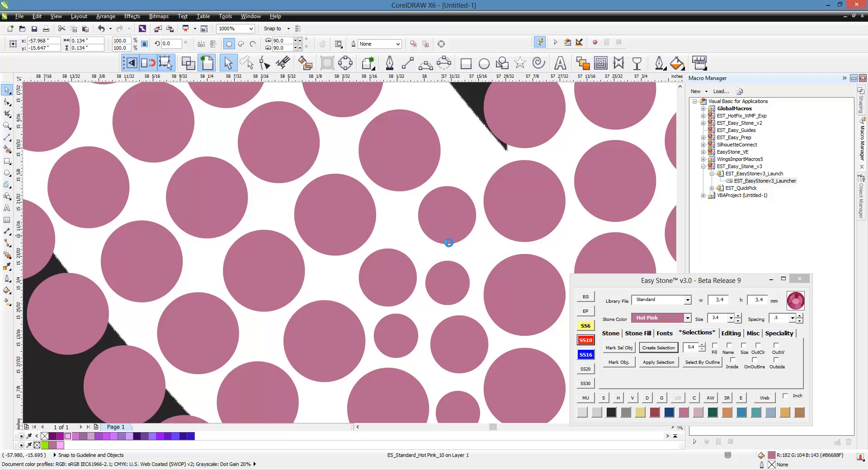
{"action": "scroll", "coordinate": [448, 243], "scroll_direction": "up", "scroll_amount": 1}
{"action": "mouse_move", "coordinate": [466, 226]}
{"action": "left_mouse_down"}
{"action": "mouse_move", "coordinate": [452, 246]}
{"action": "mouse_move", "coordinate": [457, 237]}
{"action": "left_mouse_up"}
{"action": "scroll", "coordinate": [490, 195], "scroll_direction": "down", "scroll_amount": 1}
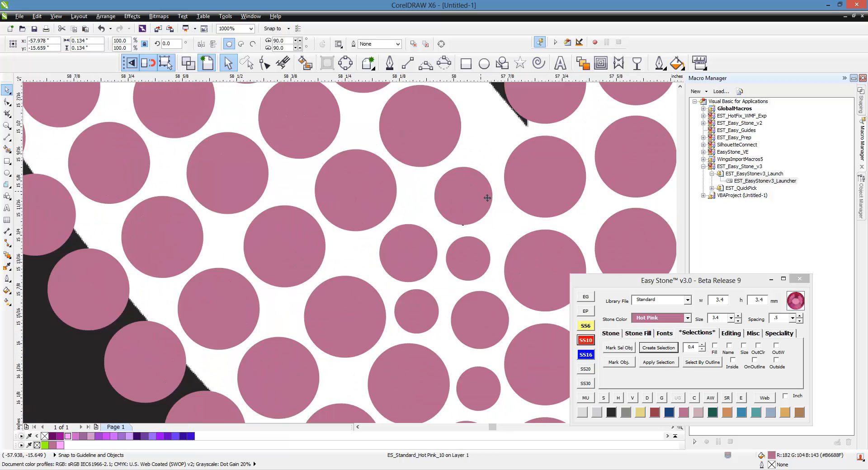
{"action": "left_click_drag", "start_coordinate": [487, 197], "coordinate": [481, 190]}
{"action": "scroll", "coordinate": [444, 190], "scroll_direction": "down", "scroll_amount": 2}
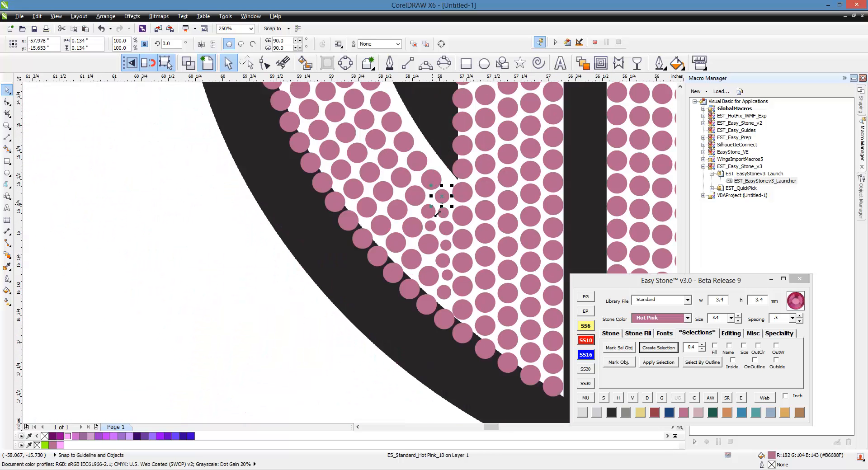
{"action": "left_click", "coordinate": [261, 333]}
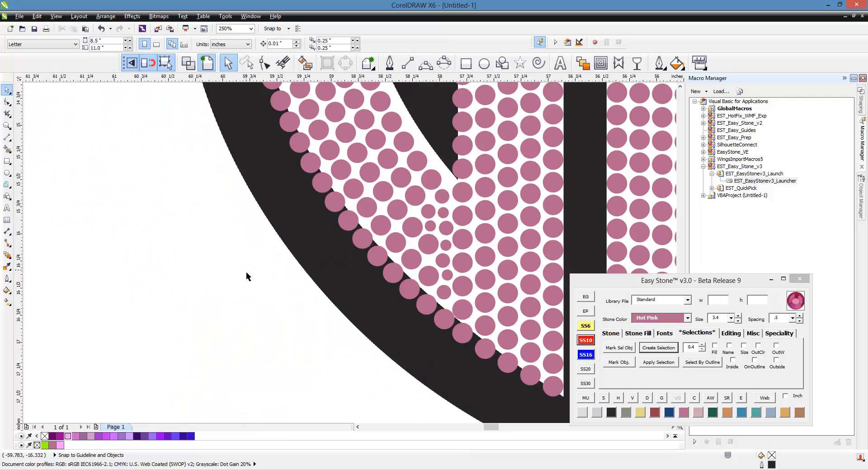
Delete the upper half of the first letter's stones, keeping only the top stone of its innermost vertical column
{"action": "scroll", "coordinate": [395, 303], "scroll_direction": "down", "scroll_amount": 2}
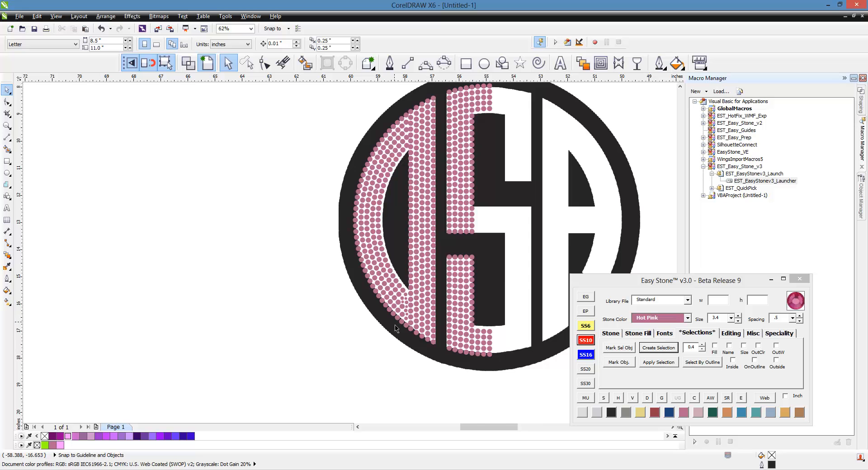
{"action": "scroll", "coordinate": [395, 325], "scroll_direction": "down", "scroll_amount": 1}
{"action": "scroll", "coordinate": [384, 237], "scroll_direction": "up", "scroll_amount": 2}
{"action": "left_click_drag", "start_coordinate": [297, 138], "coordinate": [522, 285]}
{"action": "left_click", "coordinate": [261, 127]}
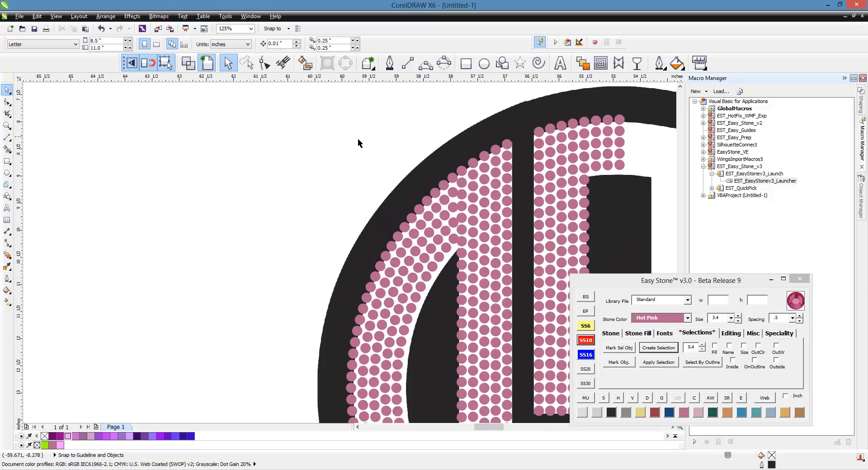
{"action": "left_click_drag", "start_coordinate": [207, 110], "coordinate": [518, 396]}
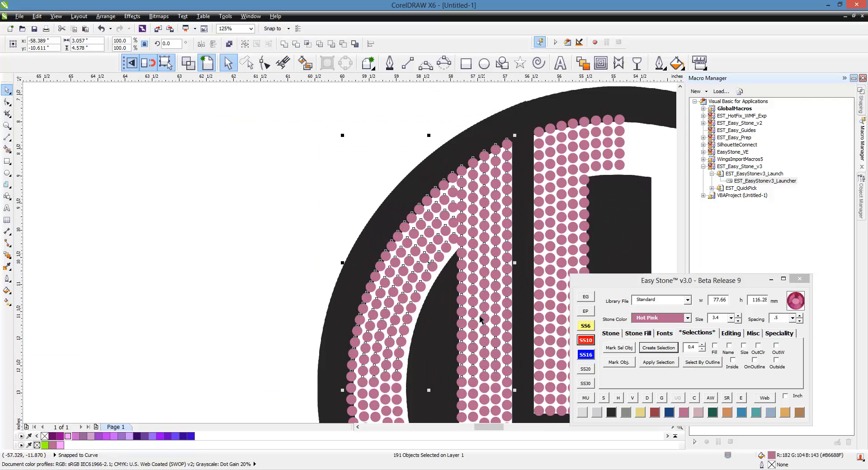
{"action": "left_click", "coordinate": [509, 145], "text": "shift"}
{"action": "key", "text": "Delete"}
Copy the first letter's remaining lower-half stones to the empty area beside the monogram and mirror the copy vertically
{"action": "scroll", "coordinate": [452, 142], "scroll_direction": "down", "scroll_amount": 1}
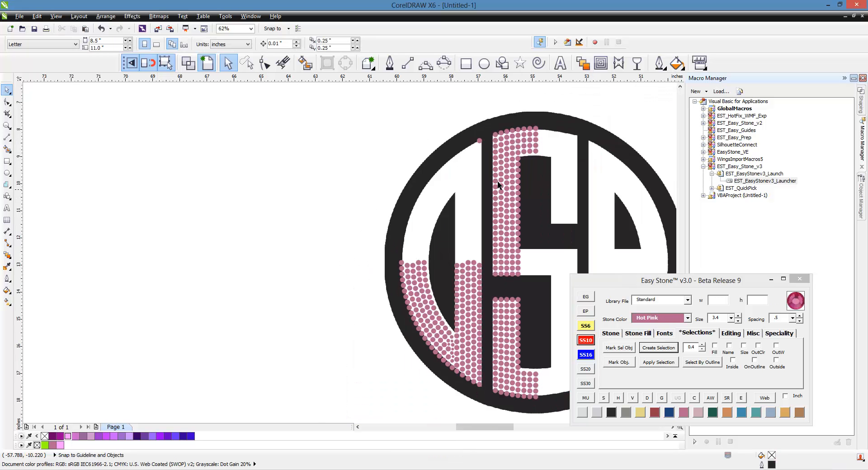
{"action": "left_click_drag", "start_coordinate": [361, 237], "coordinate": [491, 414]}
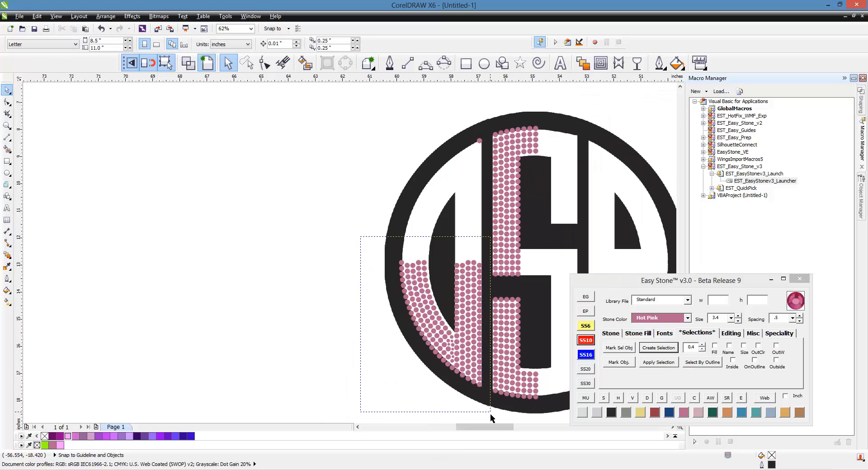
{"action": "left_click_drag", "start_coordinate": [480, 346], "coordinate": [325, 249]}
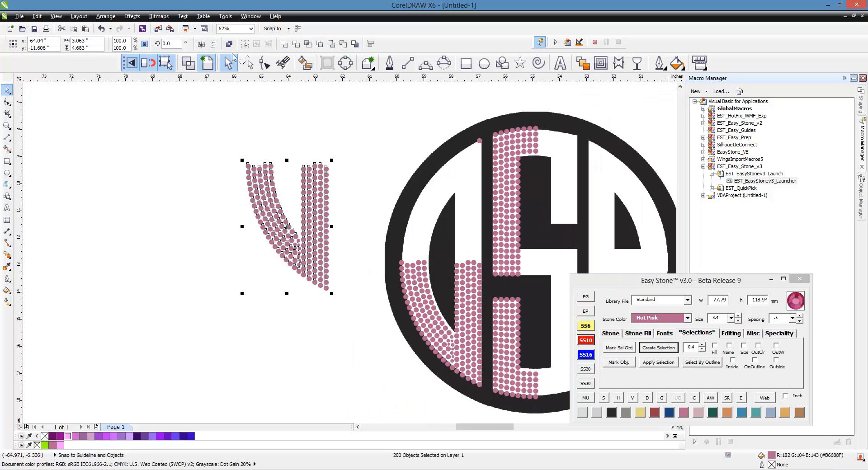
{"action": "left_click", "coordinate": [213, 43]}
Move the mirrored stones into the letter's upper half, snapping their top stone onto the retained reference stone
{"action": "scroll", "coordinate": [356, 182], "scroll_direction": "up", "scroll_amount": 1}
{"action": "scroll", "coordinate": [279, 257], "scroll_direction": "down", "scroll_amount": 1}
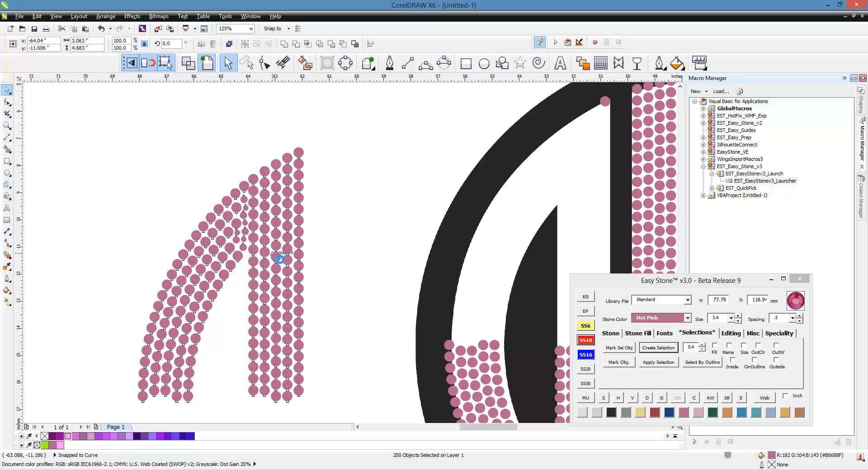
{"action": "scroll", "coordinate": [420, 168], "scroll_direction": "up", "scroll_amount": 1}
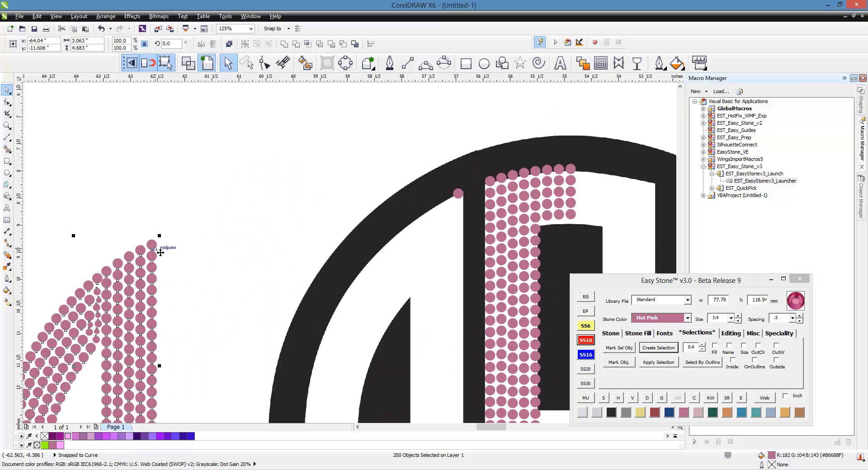
{"action": "left_click_drag", "start_coordinate": [157, 250], "coordinate": [468, 217]}
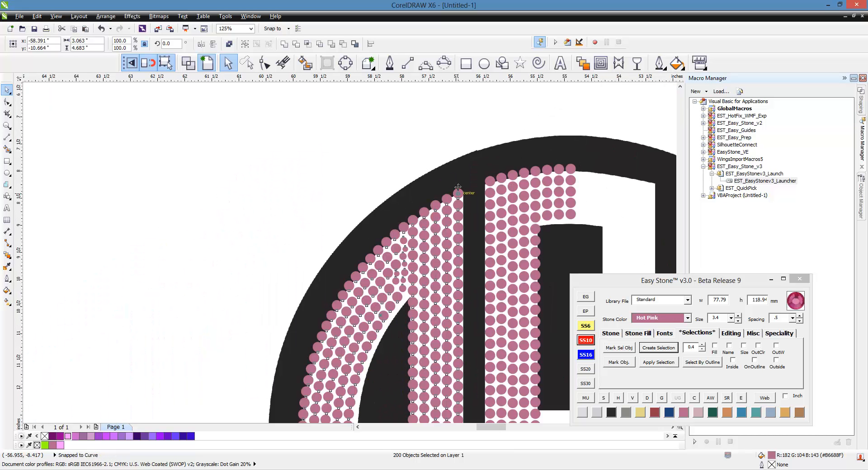
{"action": "scroll", "coordinate": [405, 124], "scroll_direction": "down", "scroll_amount": 1}
{"action": "left_click", "coordinate": [314, 151]}
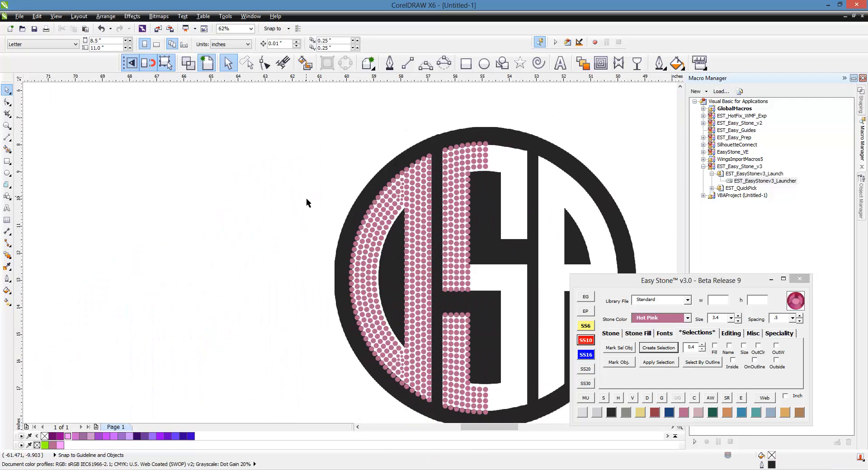
Select all the monogram's stones and run the Easy Stone overlap check to delete duplicates
{"action": "scroll", "coordinate": [306, 198], "scroll_direction": "down", "scroll_amount": 1}
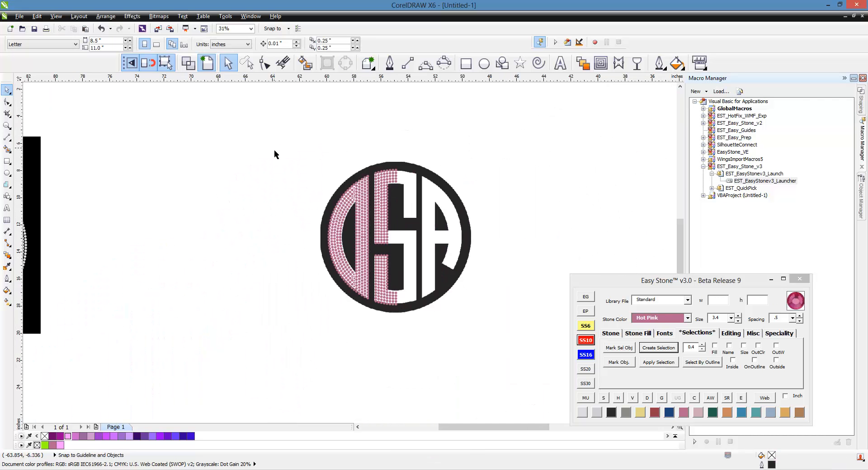
{"action": "left_click_drag", "start_coordinate": [274, 149], "coordinate": [406, 345]}
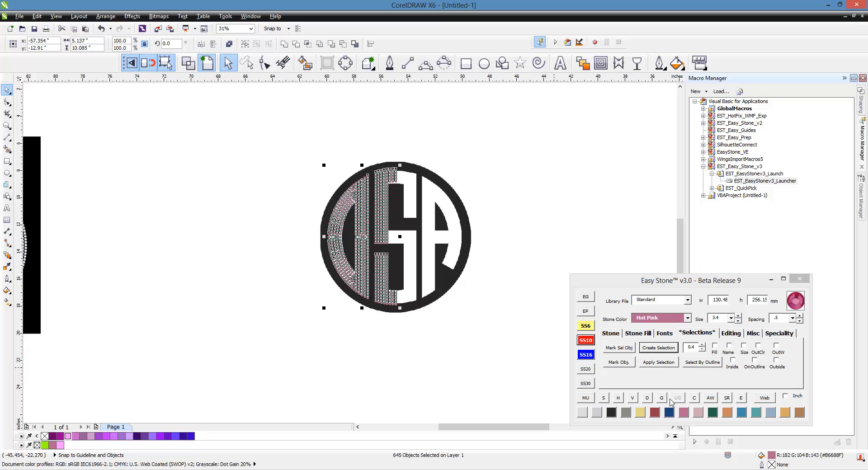
{"action": "left_click", "coordinate": [695, 399]}
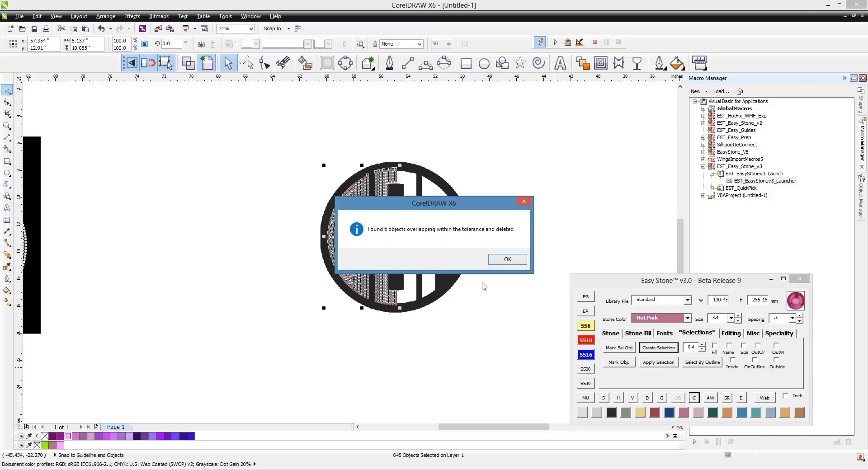
{"action": "left_click", "coordinate": [505, 260]}
Select all the stones and mirror a copy horizontally across the monogram's centre to fill its other half
{"action": "scroll", "coordinate": [363, 185], "scroll_direction": "up", "scroll_amount": 1}
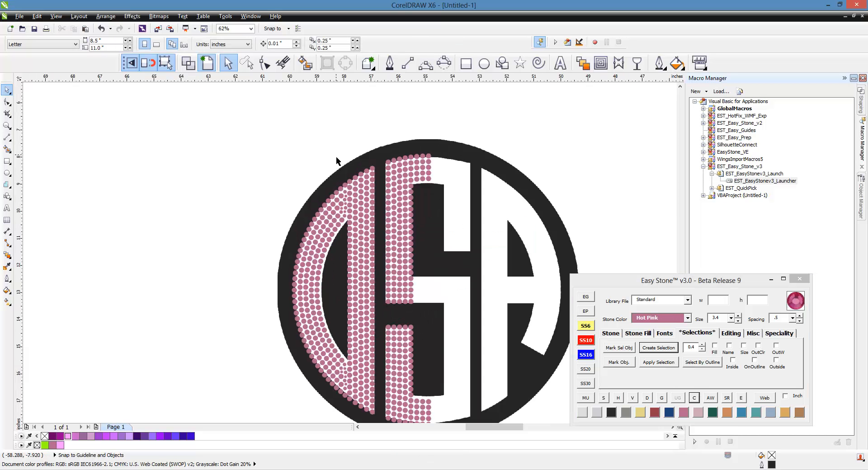
{"action": "scroll", "coordinate": [337, 160], "scroll_direction": "down", "scroll_amount": 1}
{"action": "left_click_drag", "start_coordinate": [280, 151], "coordinate": [393, 319]}
{"action": "left_click_drag", "start_coordinate": [312, 222], "coordinate": [410, 245]}
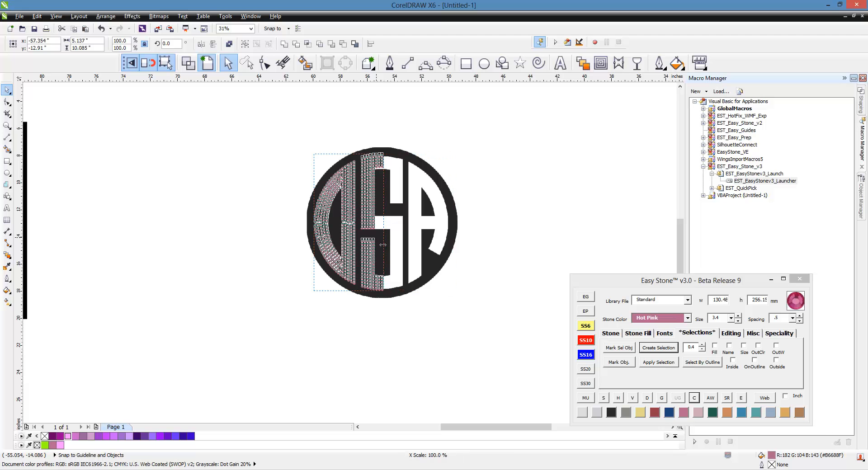
{"action": "left_click_drag", "start_coordinate": [420, 249], "coordinate": [422, 249]}
{"action": "right_click", "coordinate": [422, 250]}
{"action": "scroll", "coordinate": [383, 287], "scroll_direction": "up", "scroll_amount": 3}
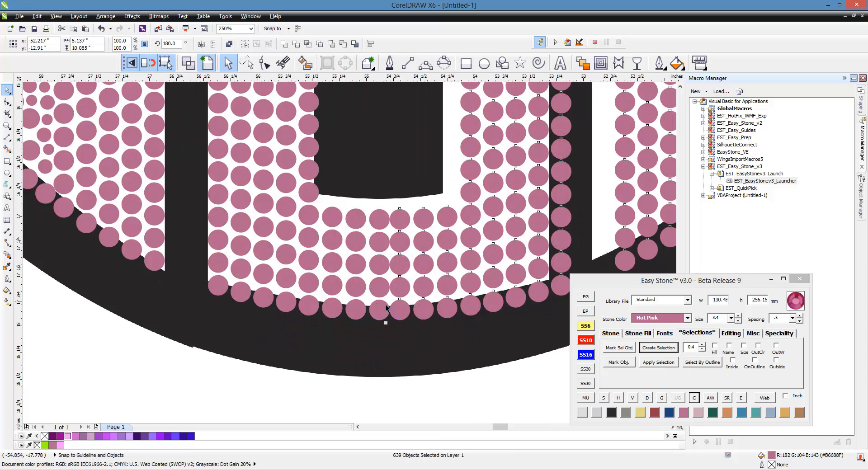
Move the mirrored half so its inner column snaps onto the original half's centre column at the middle letter's bottom edge
{"action": "left_click_drag", "start_coordinate": [401, 310], "coordinate": [385, 317]}
{"action": "scroll", "coordinate": [385, 317], "scroll_direction": "down", "scroll_amount": 4}
{"action": "left_click", "coordinate": [411, 359]}
{"action": "scroll", "coordinate": [411, 360], "scroll_direction": "down", "scroll_amount": 3}
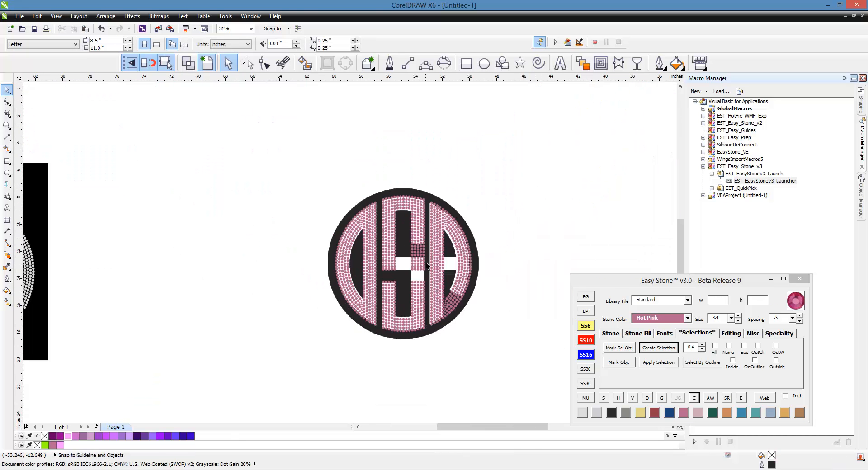
Delete the stones in the middle letter's right stem that cover the black gap and the crossbar's end
{"action": "scroll", "coordinate": [426, 265], "scroll_direction": "up", "scroll_amount": 2}
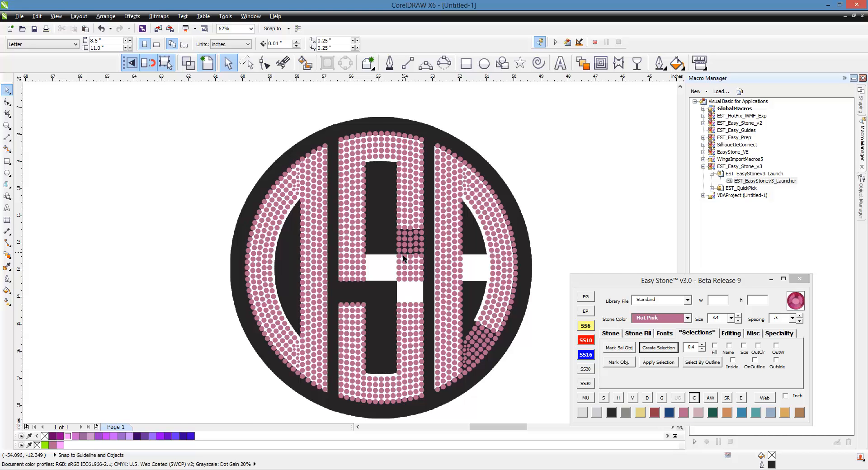
{"action": "scroll", "coordinate": [385, 239], "scroll_direction": "up", "scroll_amount": 6}
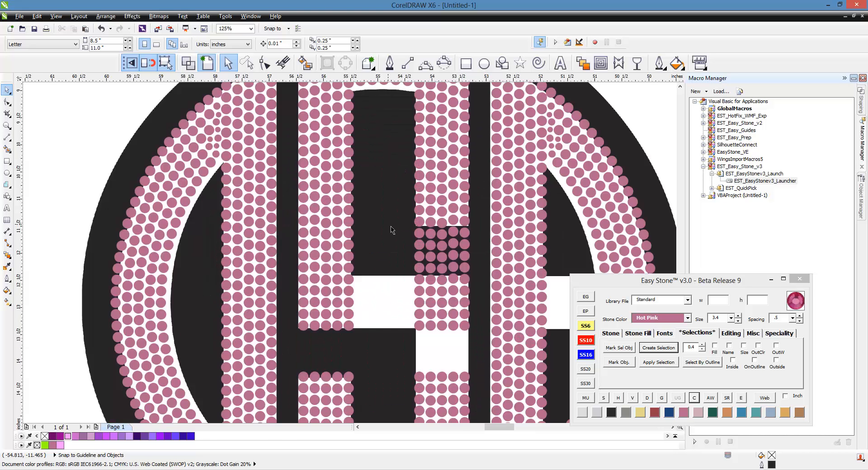
{"action": "scroll", "coordinate": [367, 196], "scroll_direction": "down", "scroll_amount": 4}
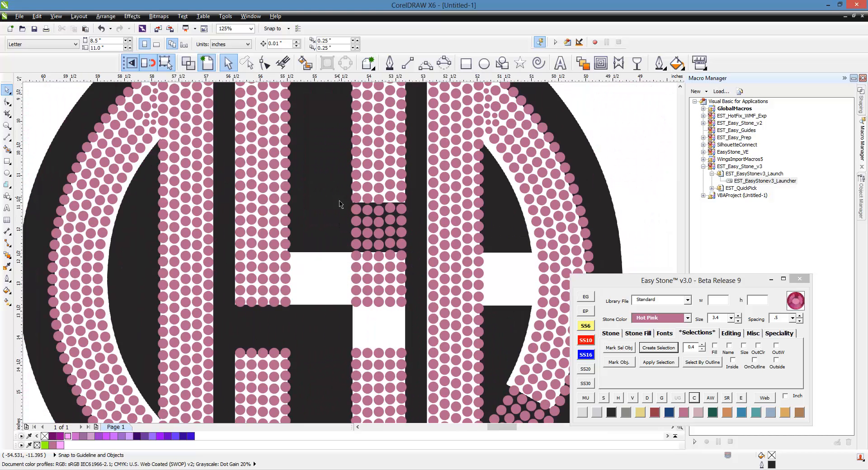
{"action": "left_click_drag", "start_coordinate": [345, 207], "coordinate": [411, 320]}
{"action": "key", "text": "Delete"}
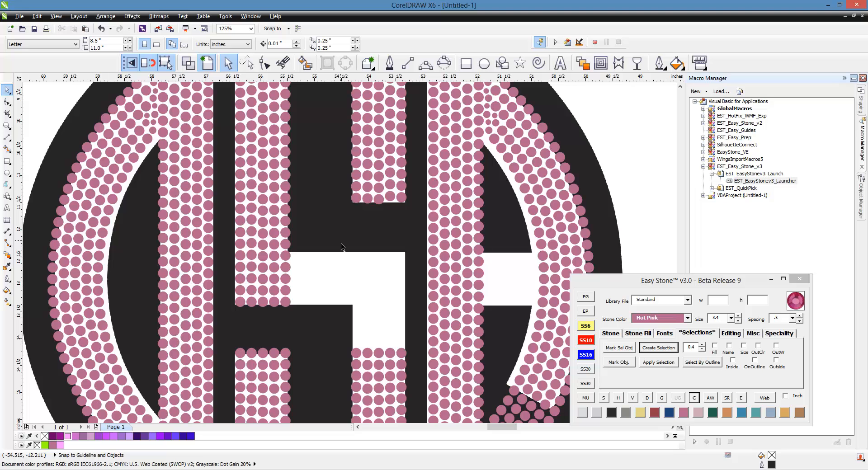
Align the five bottom stones of the middle letter's upper-right stem into one level row, using the middle stone as reference
{"action": "scroll", "coordinate": [381, 188], "scroll_direction": "up", "scroll_amount": 4}
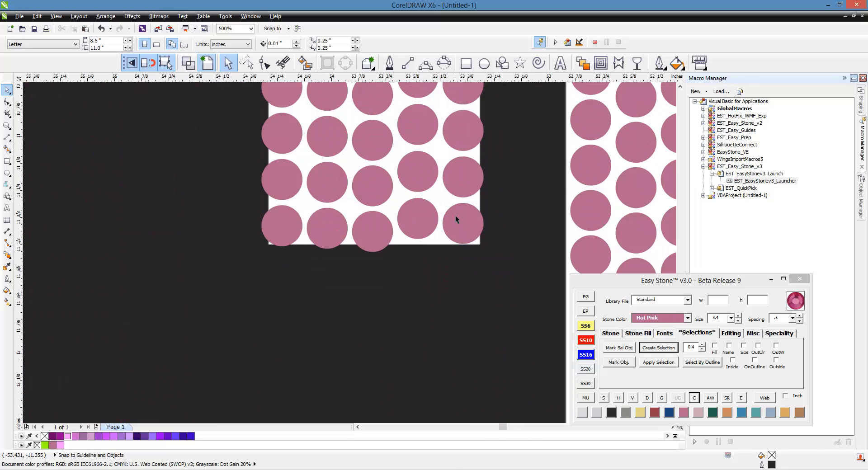
{"action": "left_click", "coordinate": [468, 231]}
{"action": "left_click", "coordinate": [416, 228], "text": "shift"}
{"action": "left_click", "coordinate": [328, 228], "text": "shift"}
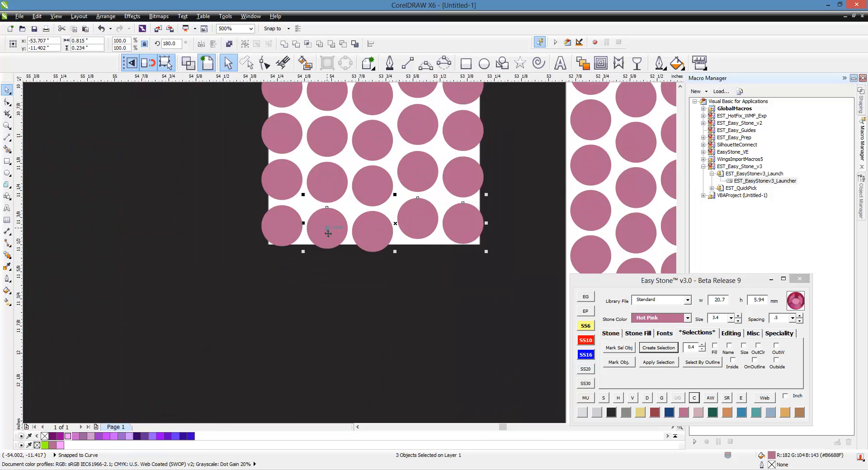
{"action": "left_click", "coordinate": [282, 227], "text": "shift"}
{"action": "left_click", "coordinate": [283, 229]}
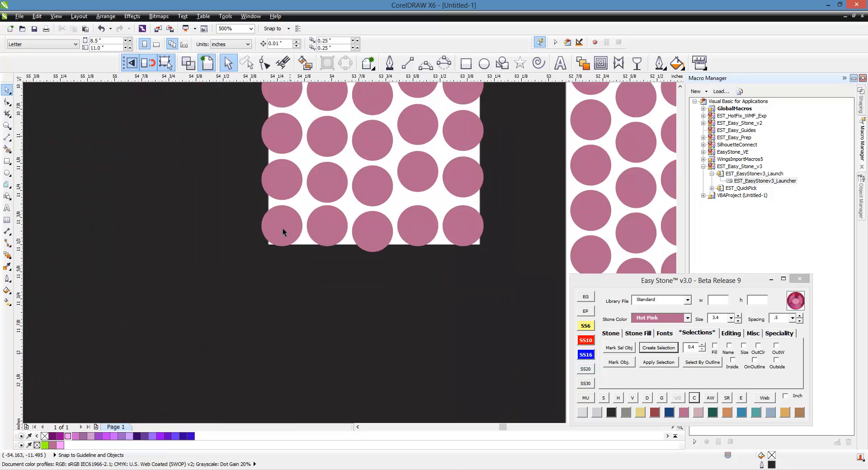
{"action": "left_click", "coordinate": [328, 232], "text": "shift"}
{"action": "left_click", "coordinate": [418, 228], "text": "shift"}
{"action": "left_click", "coordinate": [464, 235], "text": "shift"}
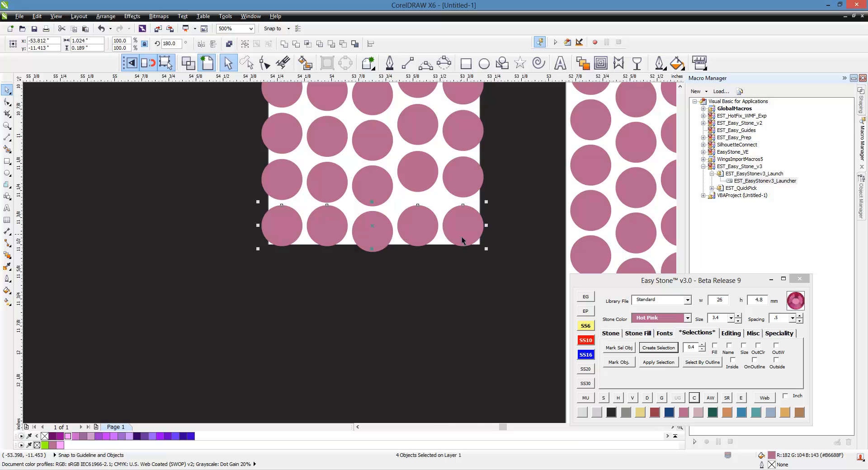
{"action": "left_click", "coordinate": [381, 248], "text": "shift"}
{"action": "key", "text": "Escape"}
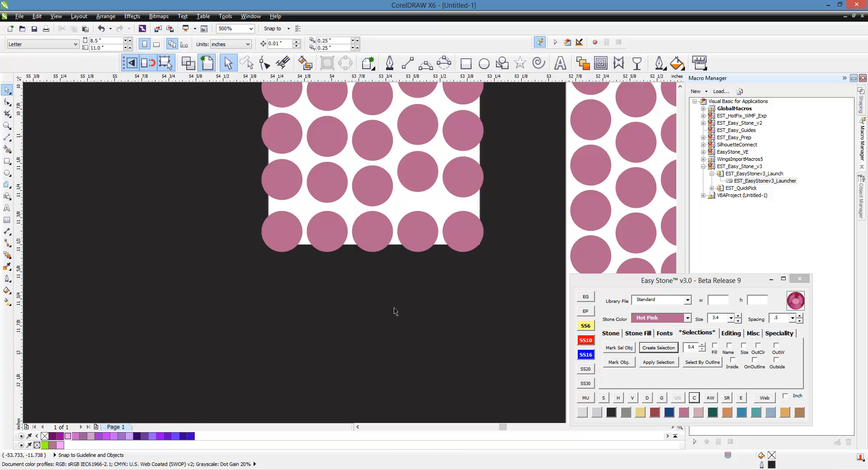
Select each of the five columns in the middle letter's upper-right stem in turn and distribute its stones evenly vertically
{"action": "scroll", "coordinate": [396, 310], "scroll_direction": "down", "scroll_amount": 2}
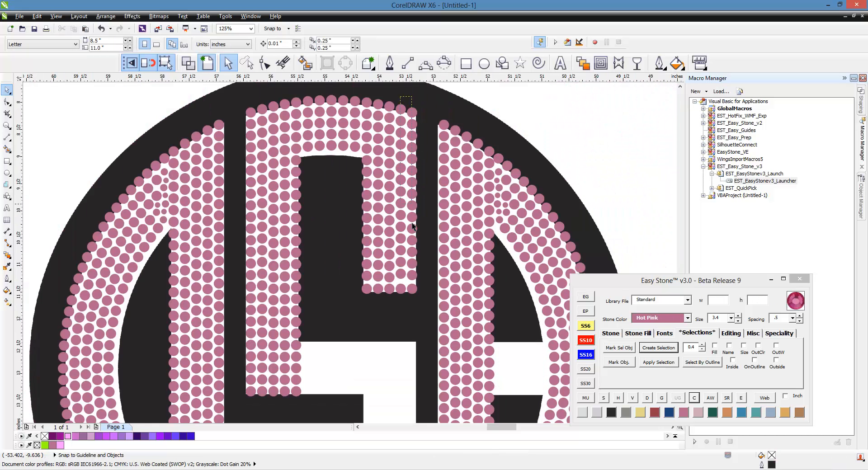
{"action": "left_click_drag", "start_coordinate": [412, 226], "coordinate": [424, 305]}
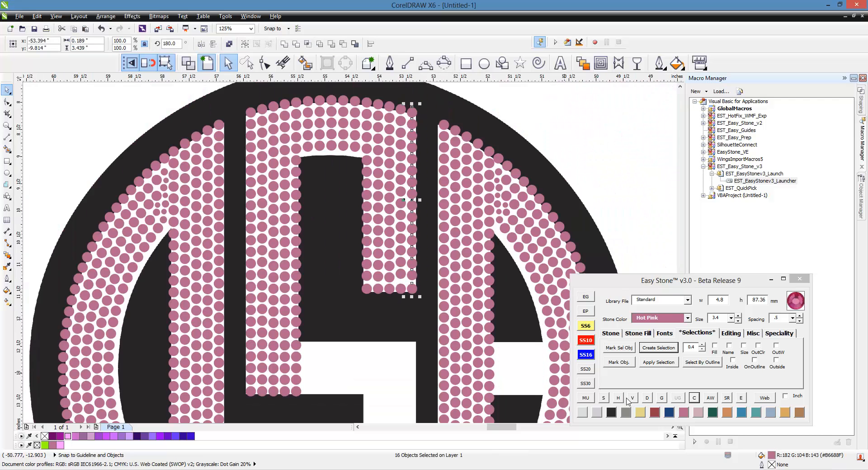
{"action": "key", "text": "Escape"}
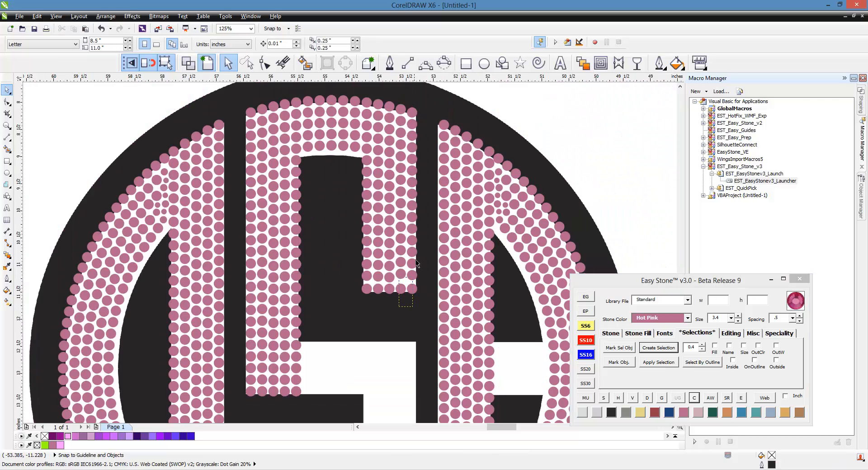
{"action": "left_click_drag", "start_coordinate": [417, 264], "coordinate": [421, 94]}
{"action": "left_click", "coordinate": [632, 399]}
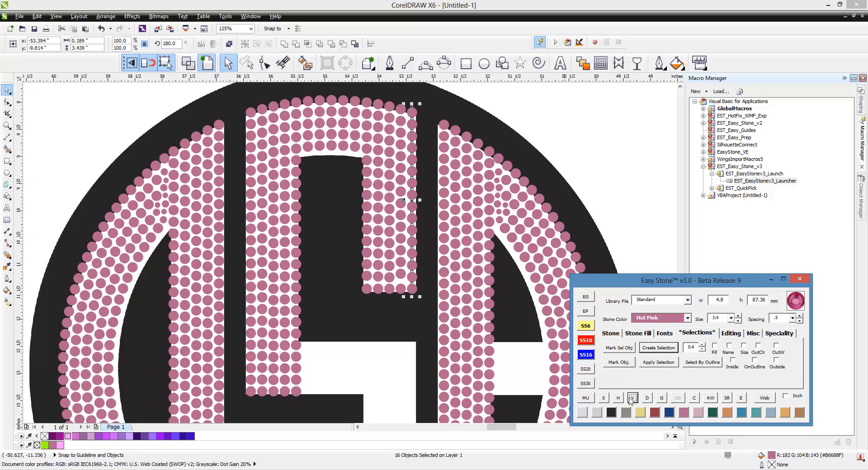
{"action": "left_click_drag", "start_coordinate": [392, 310], "coordinate": [412, 102]}
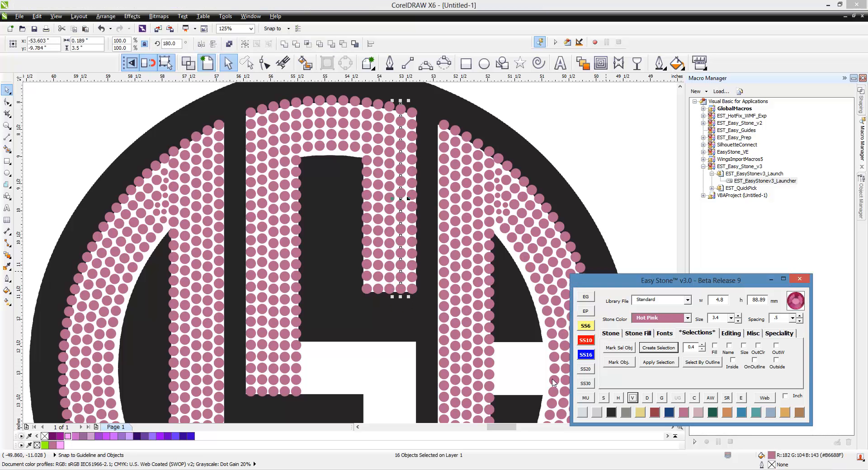
{"action": "left_click", "coordinate": [382, 309]}
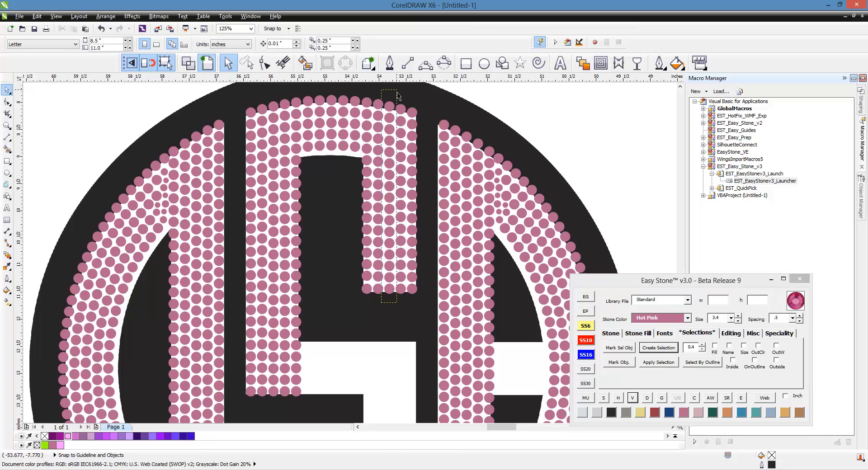
{"action": "left_click_drag", "start_coordinate": [398, 96], "coordinate": [398, 97]}
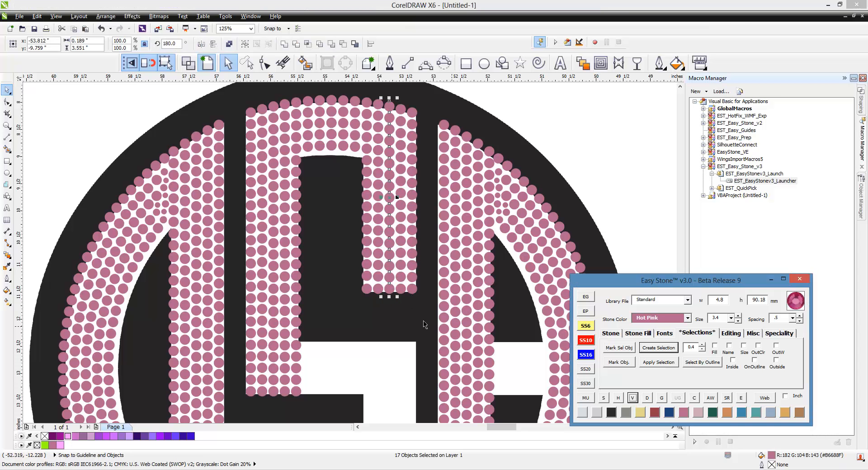
{"action": "left_click", "coordinate": [370, 307]}
{"action": "left_click_drag", "start_coordinate": [378, 264], "coordinate": [390, 110]}
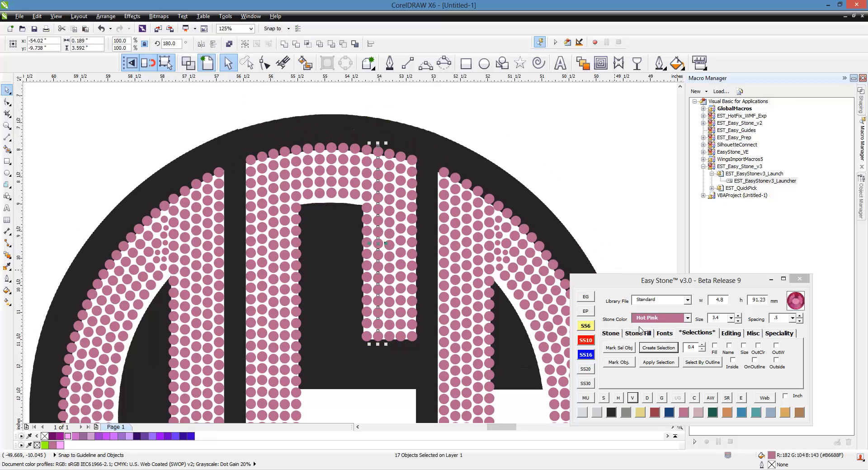
{"action": "left_click", "coordinate": [349, 361]}
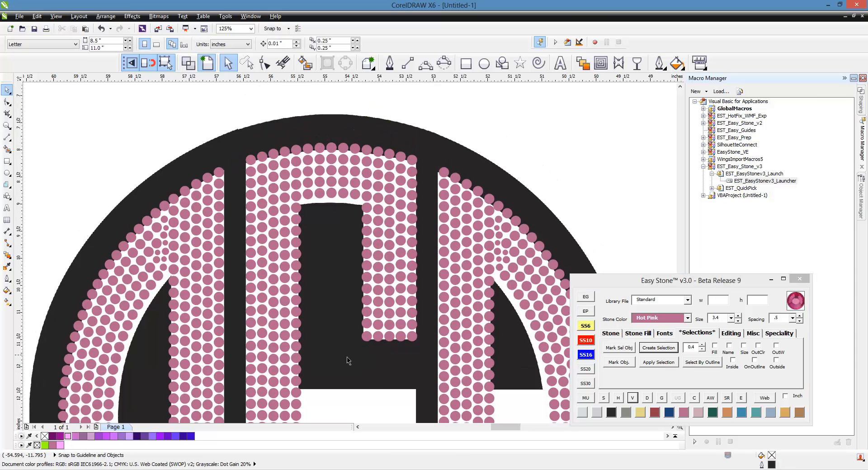
{"action": "left_click_drag", "start_coordinate": [360, 350], "coordinate": [378, 132]}
{"action": "left_click", "coordinate": [633, 398]}
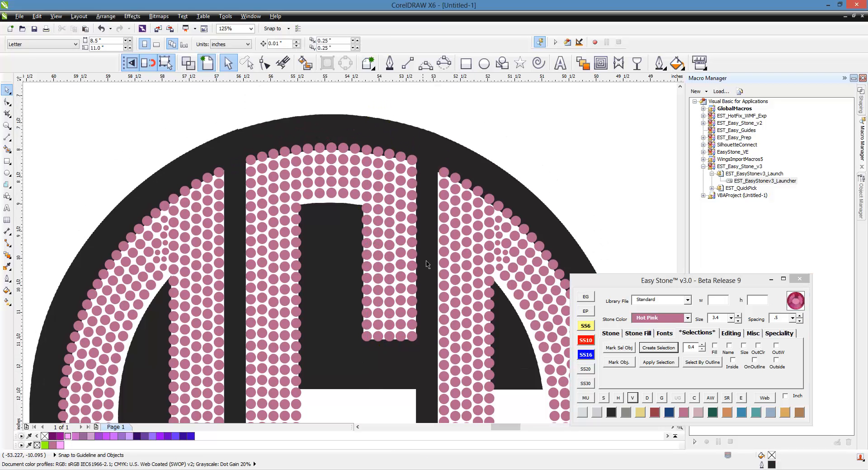
Copy the five-stone column beside the crossbar's open start to its far end, centring it over the lower-right stem's outer column
{"action": "scroll", "coordinate": [245, 239], "scroll_direction": "down", "scroll_amount": 3}
{"action": "scroll", "coordinate": [339, 294], "scroll_direction": "up", "scroll_amount": 3}
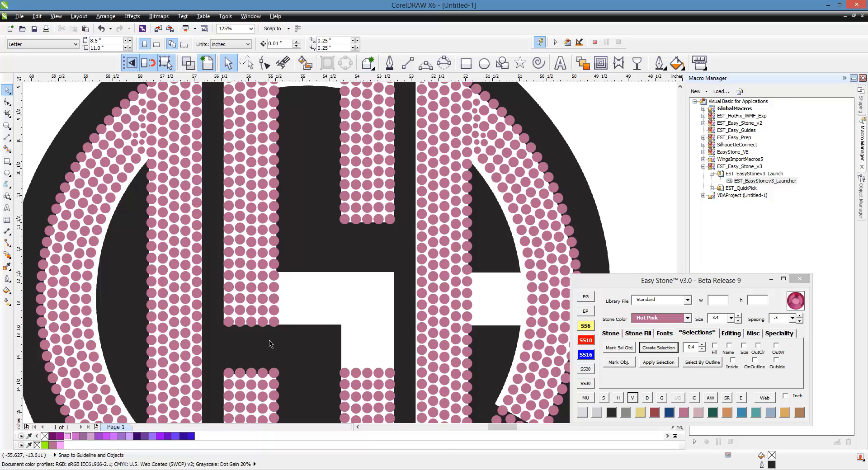
{"action": "left_click_drag", "start_coordinate": [270, 345], "coordinate": [285, 277]}
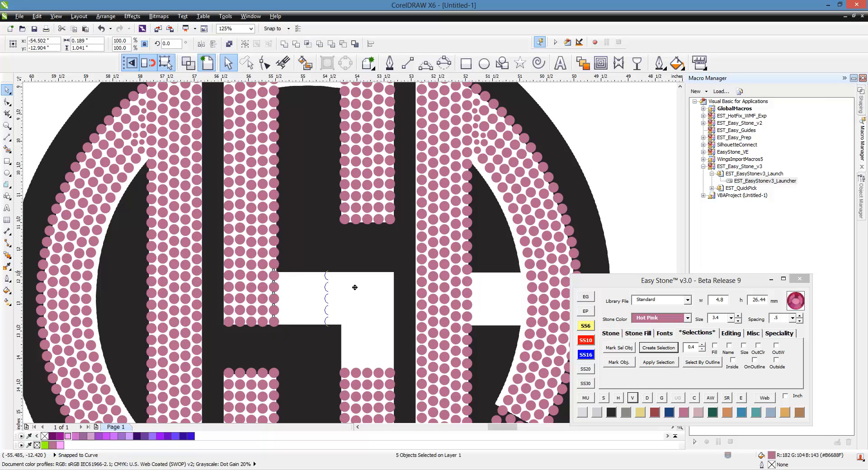
{"action": "left_click_drag", "start_coordinate": [355, 287], "coordinate": [370, 284]}
{"action": "left_click", "coordinate": [394, 377], "text": "shift"}
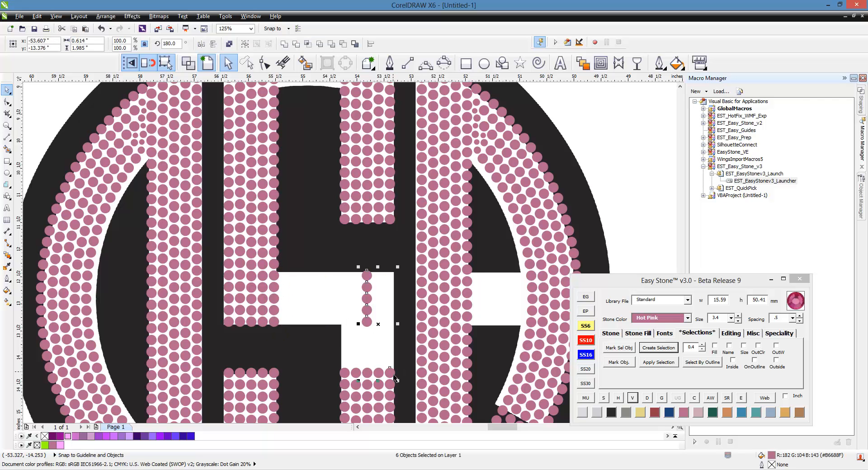
{"action": "key", "text": "c"}
{"action": "key", "text": "Escape"}
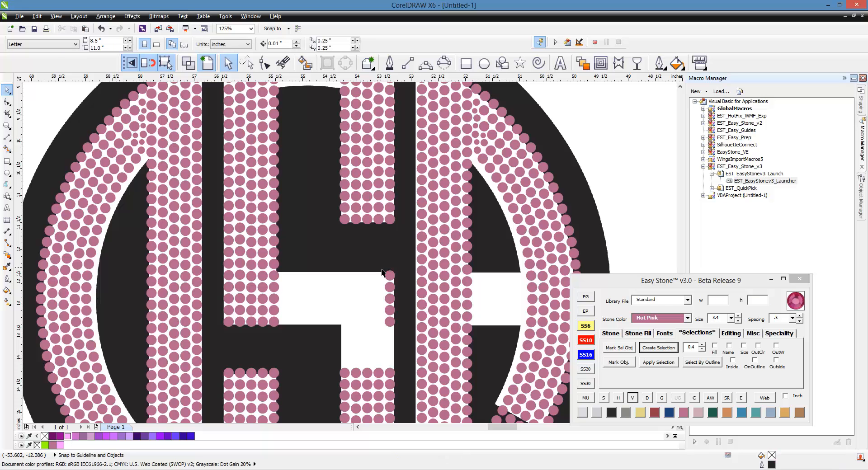
Add stones between the two top end stones of the middle letter's crossbar and copy that row downward to fill the bar
{"action": "left_click", "coordinate": [276, 281]}
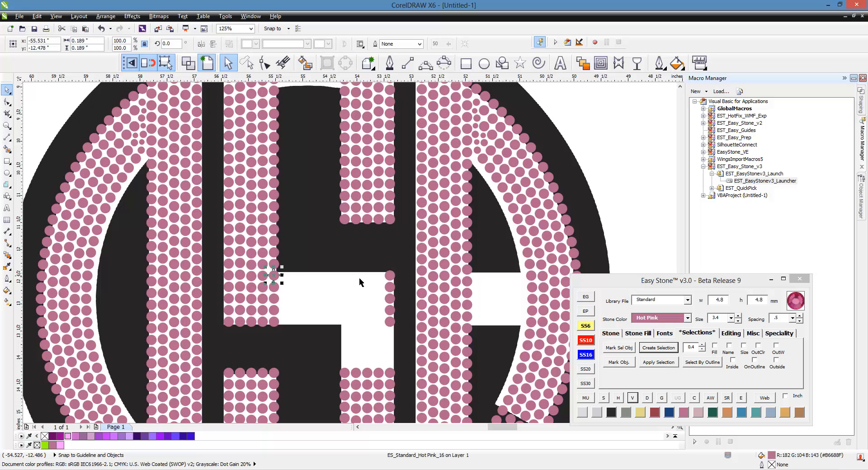
{"action": "left_click", "coordinate": [393, 279], "text": "shift"}
{"action": "left_click", "coordinate": [611, 333]}
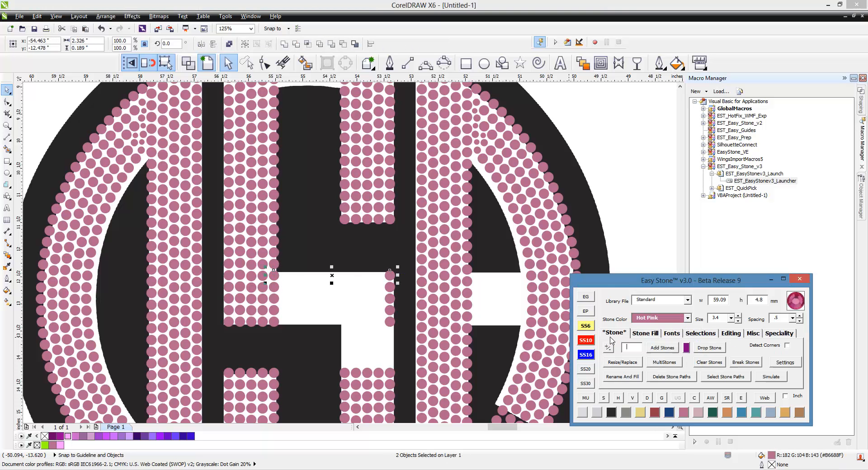
{"action": "left_click", "coordinate": [662, 348]}
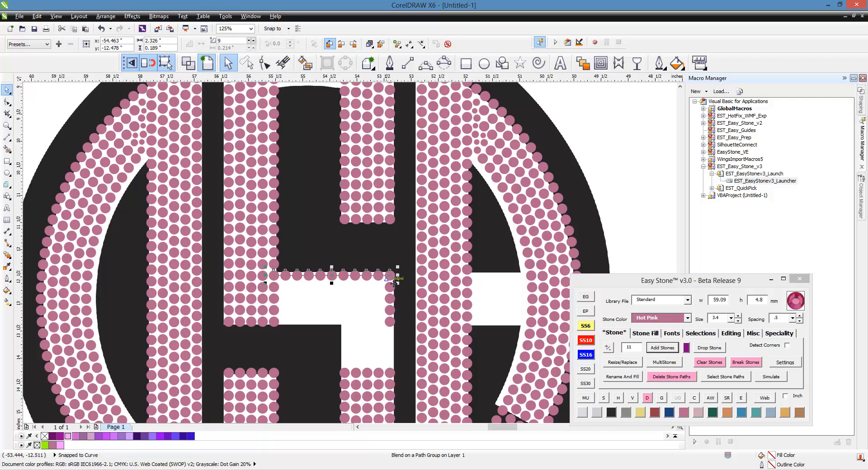
{"action": "left_click_drag", "start_coordinate": [394, 281], "coordinate": [390, 322]}
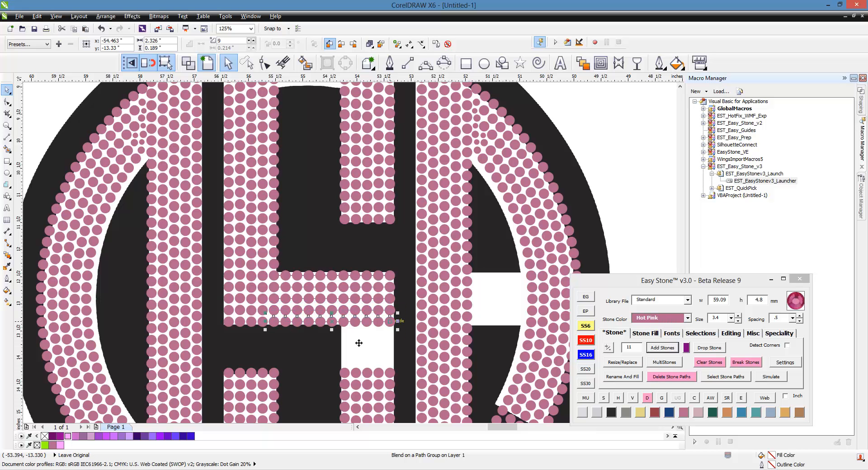
{"action": "left_click", "coordinate": [358, 344]}
Select the monogram's stones, break the blended rows into separate stones, and run the Easy Stone overlap check to delete duplicates
{"action": "scroll", "coordinate": [370, 263], "scroll_direction": "down", "scroll_amount": 1}
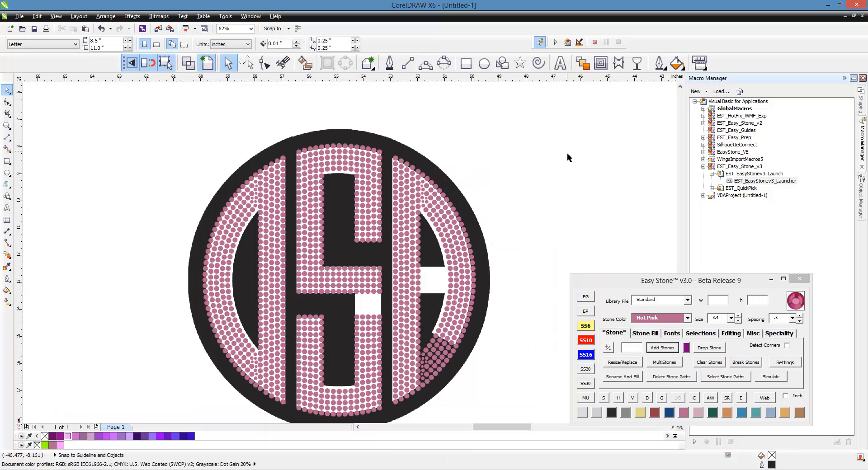
{"action": "left_click_drag", "start_coordinate": [568, 152], "coordinate": [268, 410]}
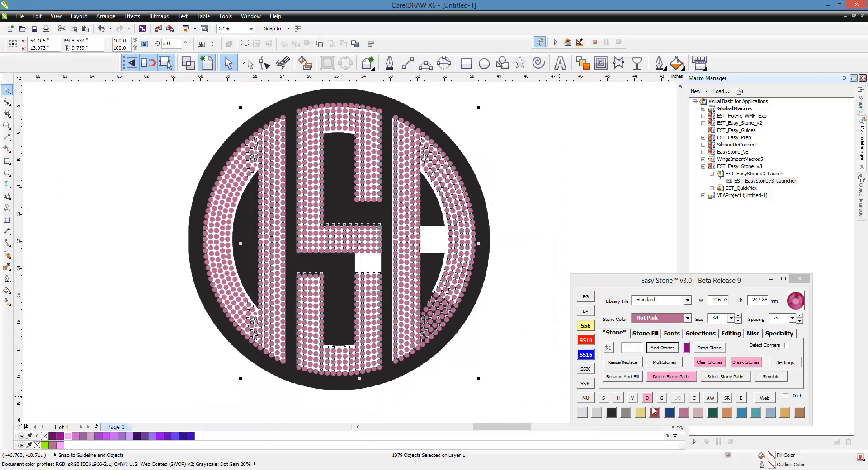
{"action": "left_click", "coordinate": [695, 399]}
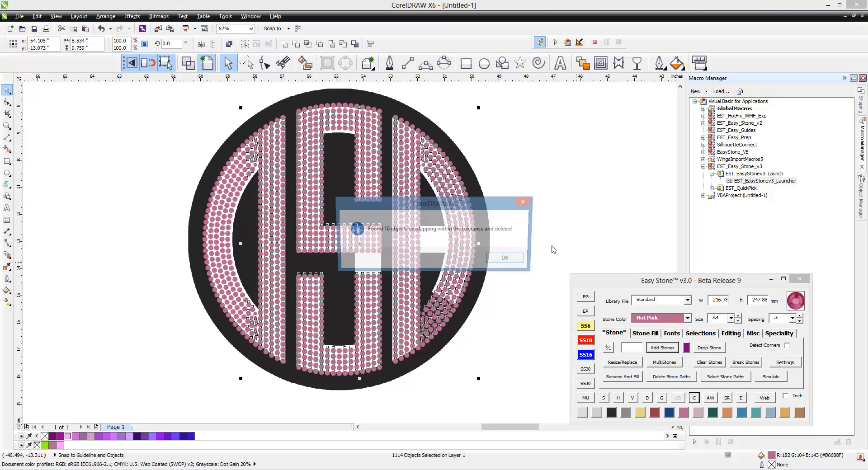
{"action": "left_click", "coordinate": [510, 259]}
Copy the crossbar's outermost bottom stone down three times into the gap above the middle letter's lower-right stem
{"action": "scroll", "coordinate": [366, 261], "scroll_direction": "up", "scroll_amount": 2}
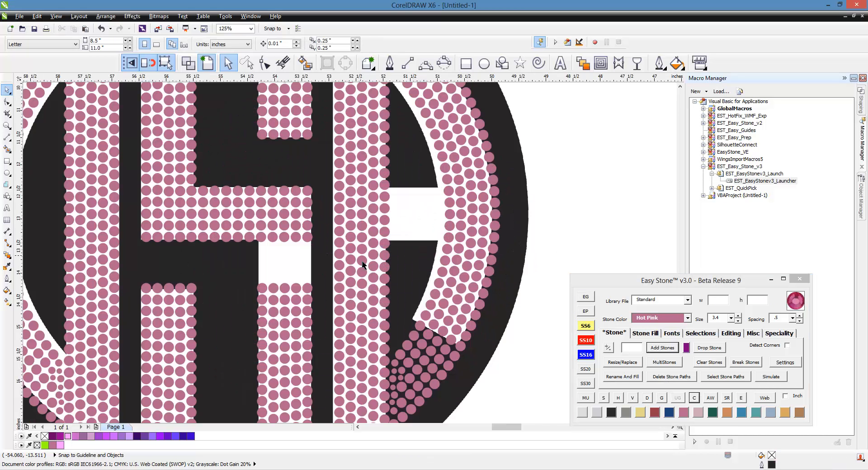
{"action": "scroll", "coordinate": [303, 244], "scroll_direction": "up", "scroll_amount": 4}
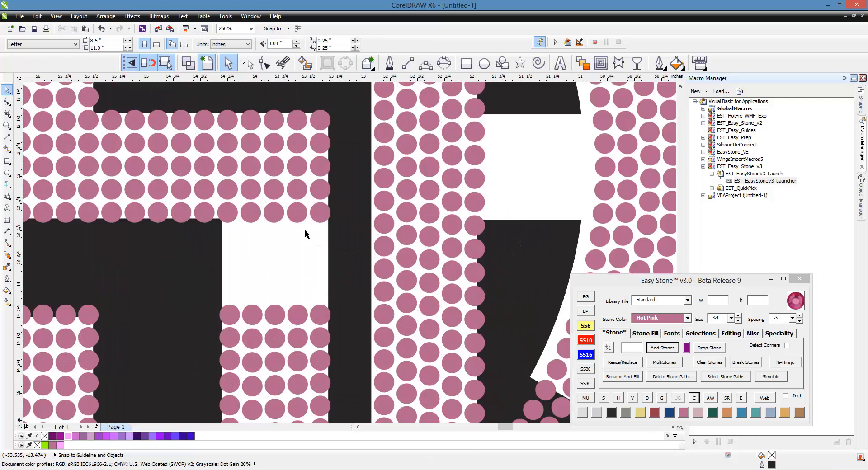
{"action": "left_click", "coordinate": [337, 252]}
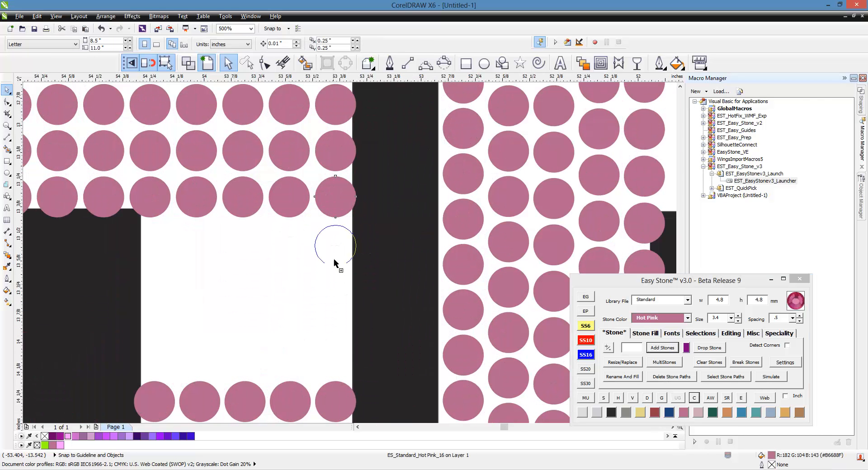
{"action": "left_click_drag", "start_coordinate": [342, 263], "coordinate": [343, 335]}
{"action": "right_click", "coordinate": [342, 306]}
{"action": "right_click", "coordinate": [344, 334]}
Copy the crossbar's bottom stones repeatedly down the second and third columns from the outer edge, filling the gap above the middle letter's lower-right stem
{"action": "left_click_drag", "start_coordinate": [285, 208], "coordinate": [287, 363]}
{"action": "key", "text": "space"}
{"action": "key", "text": "space"}
{"action": "key", "text": "space"}
{"action": "left_click_drag", "start_coordinate": [246, 210], "coordinate": [255, 363]}
{"action": "key", "text": "space"}
{"action": "key", "text": "space"}
{"action": "key", "text": "space"}
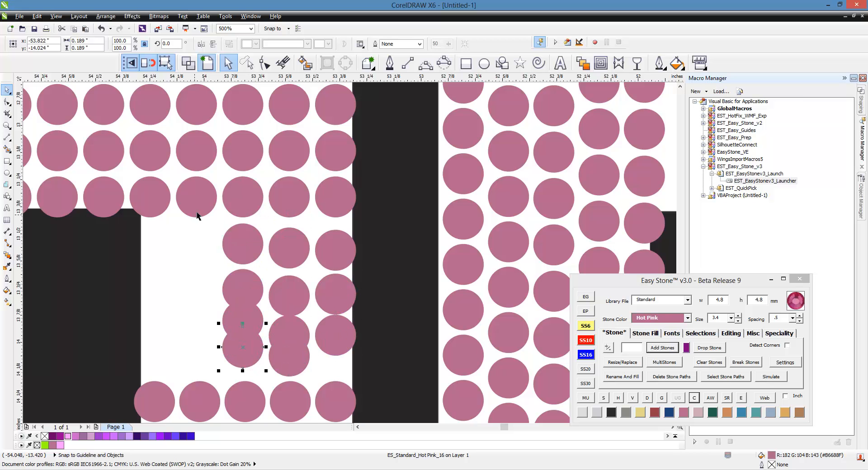
Copy the crossbar's bottom stones down three times in the two innermost columns of the gap above the lower-right stem
{"action": "left_click_drag", "start_coordinate": [200, 213], "coordinate": [198, 353]}
{"action": "key", "text": "space"}
{"action": "key", "text": "space"}
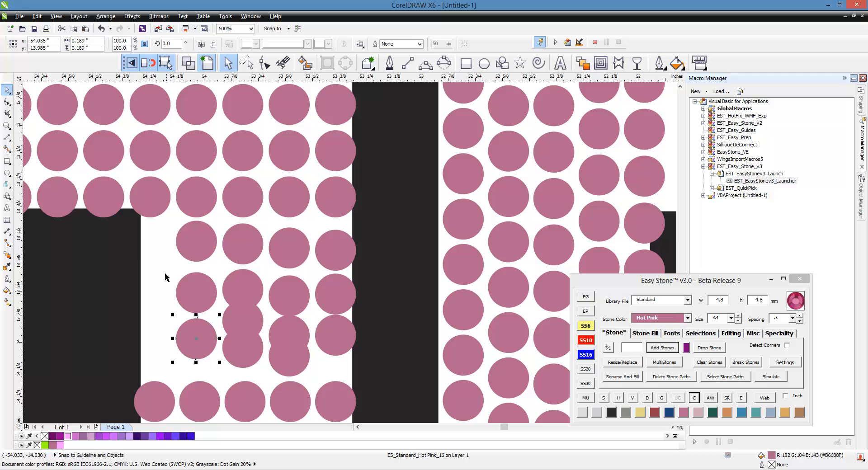
{"action": "left_click_drag", "start_coordinate": [153, 213], "coordinate": [151, 361]}
{"action": "key", "text": "space"}
{"action": "key", "text": "space"}
Delete the surplus overlapping stones from the second and third columns of the filled gap
{"action": "key", "text": "Delete"}
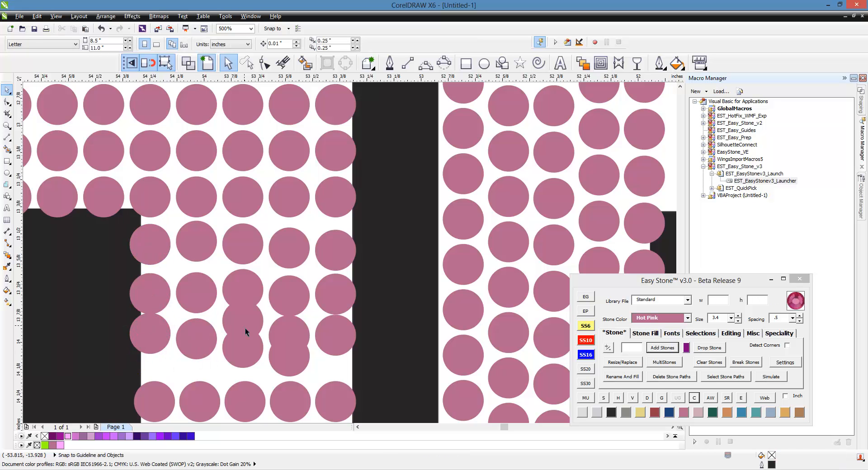
{"action": "left_click", "coordinate": [245, 326]}
{"action": "key", "text": "Delete"}
{"action": "left_click", "coordinate": [294, 332]}
{"action": "key", "text": "Delete"}
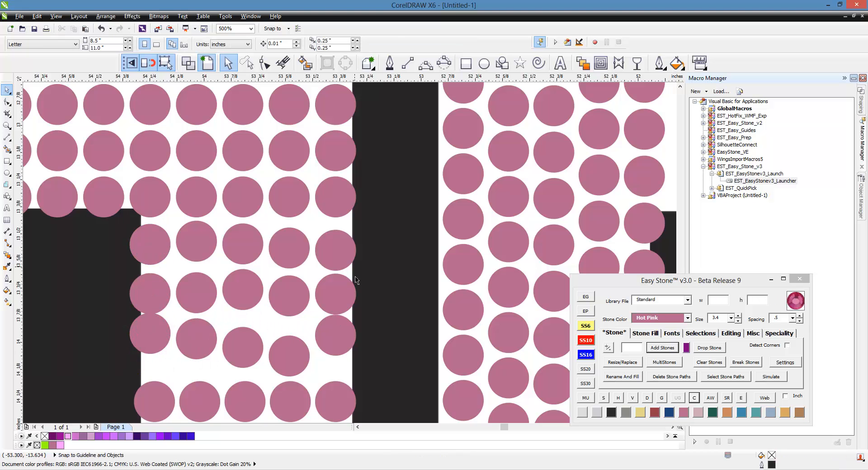
Select the full outermost column of the middle letter's lower-right stem from its two end stones and distribute the stones evenly vertically
{"action": "scroll", "coordinate": [244, 207], "scroll_direction": "down", "scroll_amount": 2}
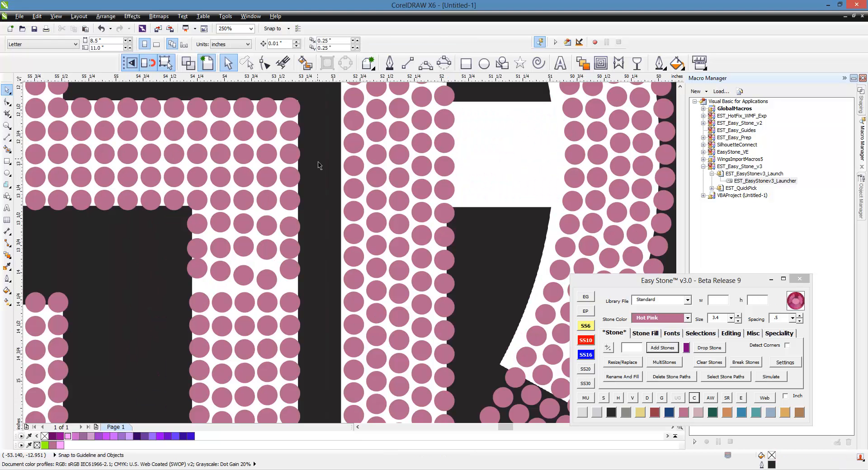
{"action": "scroll", "coordinate": [319, 166], "scroll_direction": "down", "scroll_amount": 2}
{"action": "left_click", "coordinate": [305, 177]}
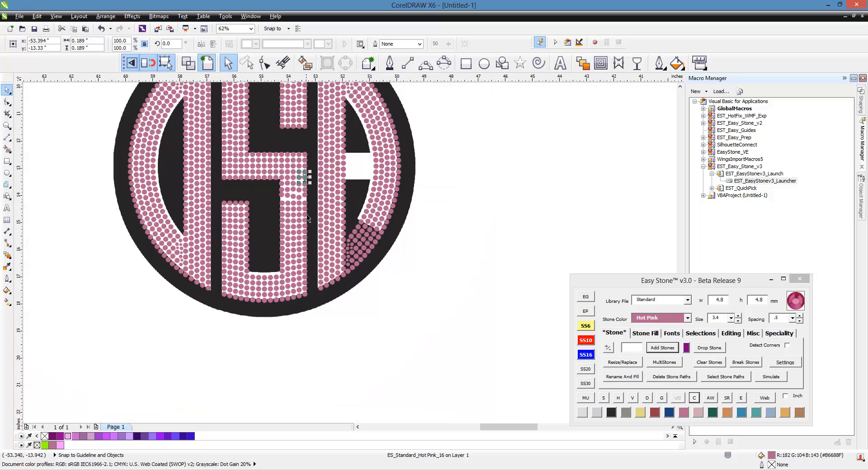
{"action": "scroll", "coordinate": [303, 256], "scroll_direction": "up", "scroll_amount": 2}
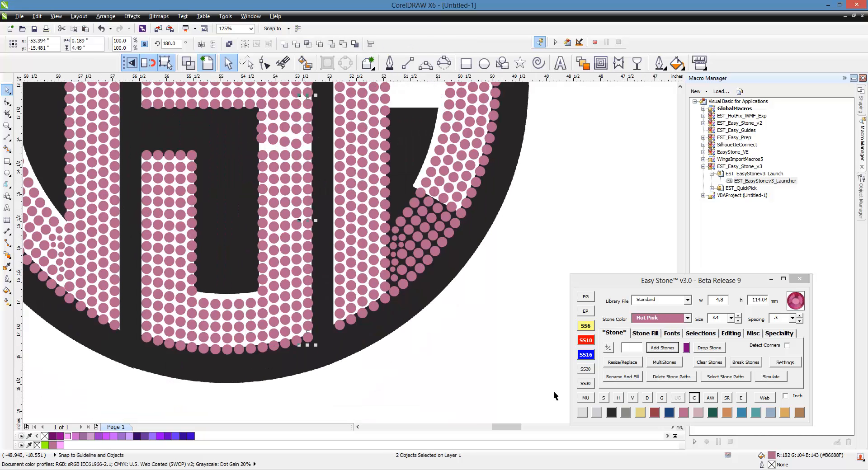
{"action": "left_click", "coordinate": [603, 398]}
{"action": "left_click", "coordinate": [632, 399]}
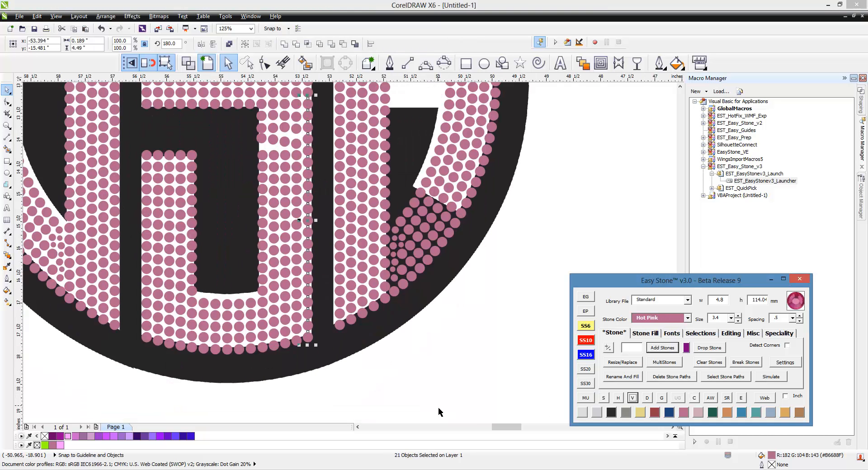
Select all stones in the stem's second column from the outer edge and space them evenly vertically
{"action": "left_click", "coordinate": [297, 344]}
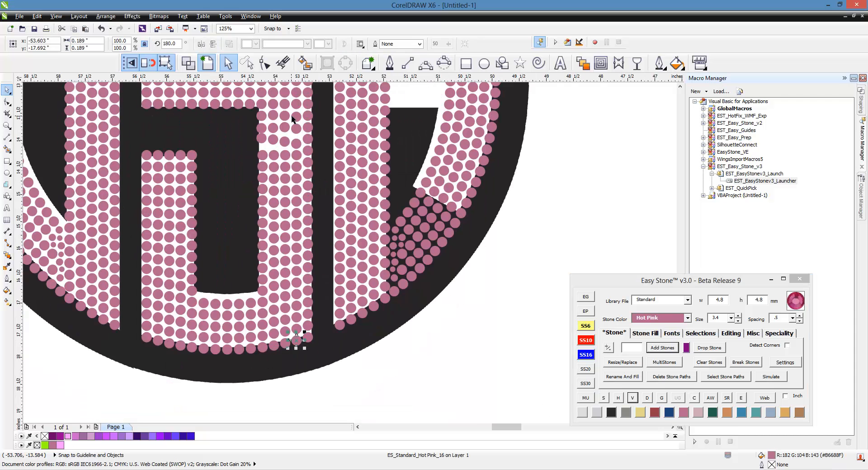
{"action": "left_click", "coordinate": [300, 113], "text": "shift"}
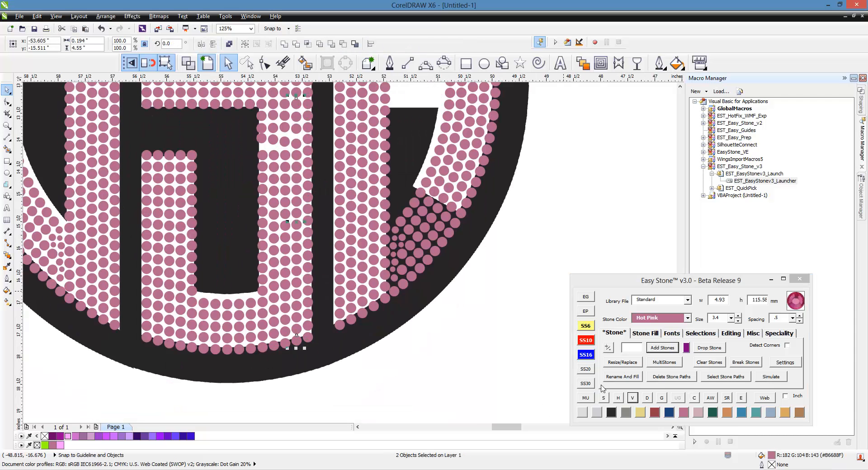
{"action": "left_click", "coordinate": [603, 398]}
{"action": "left_click", "coordinate": [633, 399]}
{"action": "left_click", "coordinate": [428, 392]}
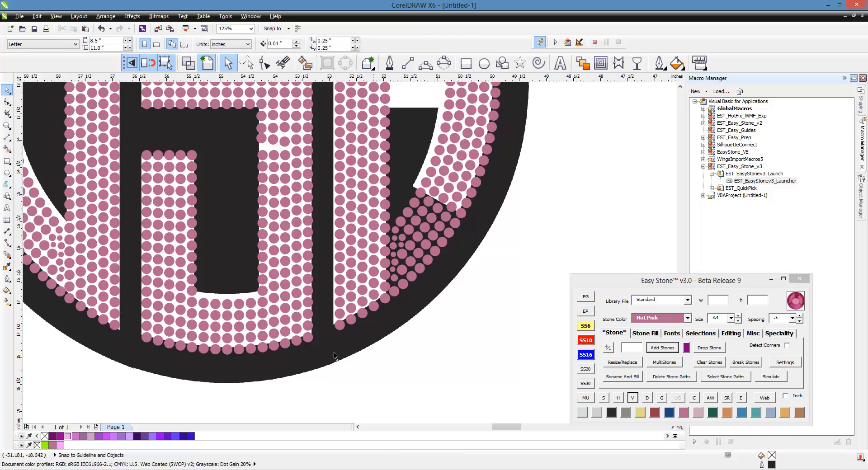
Space the stones evenly vertically in the stem's third and fourth columns, selecting each column from its two end stones
{"action": "left_click", "coordinate": [285, 342]}
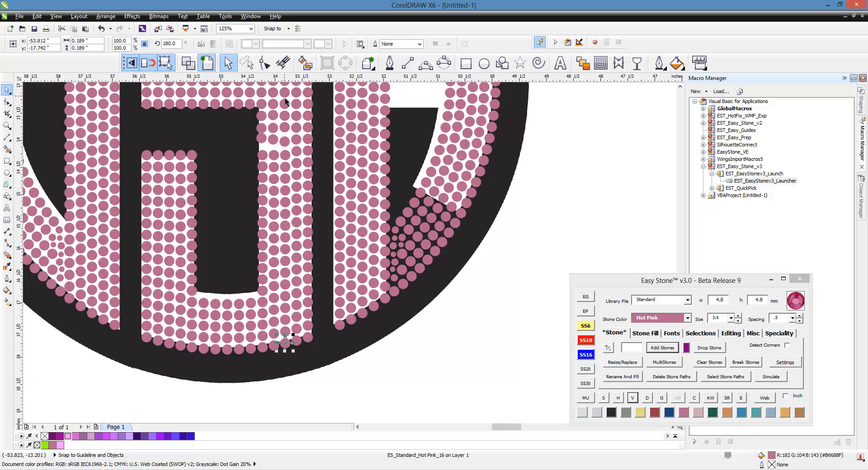
{"action": "left_click", "coordinate": [285, 112], "text": "shift"}
{"action": "left_click", "coordinate": [605, 398]}
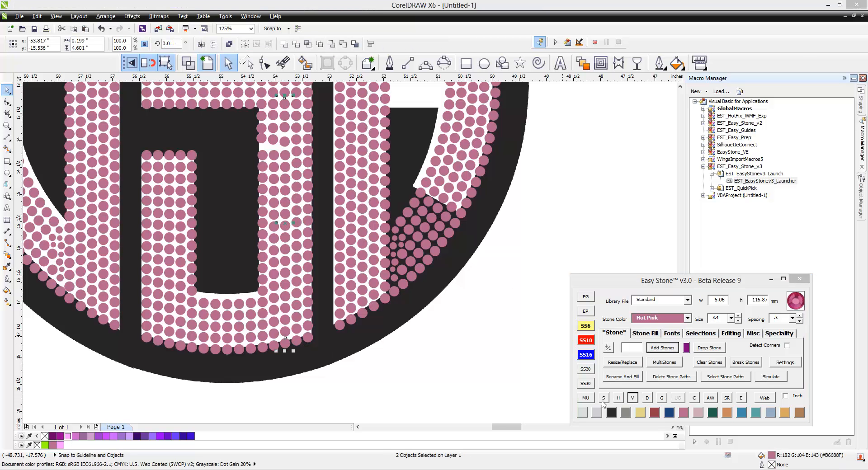
{"action": "left_click", "coordinate": [633, 398]}
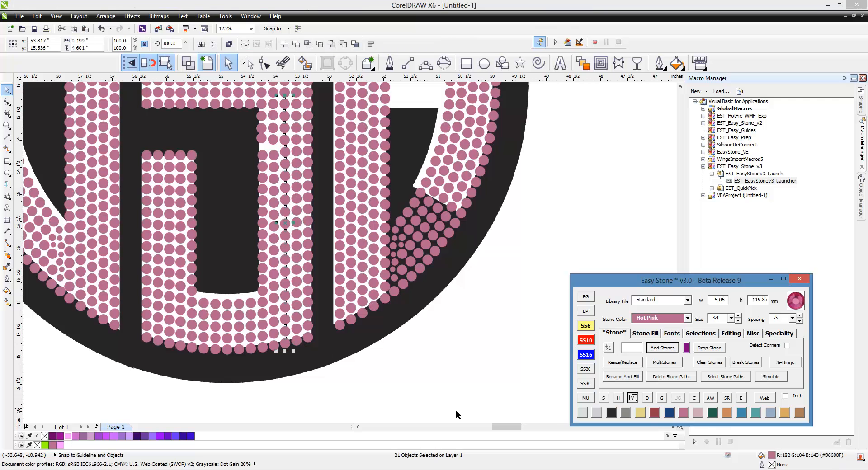
{"action": "left_click", "coordinate": [274, 352]}
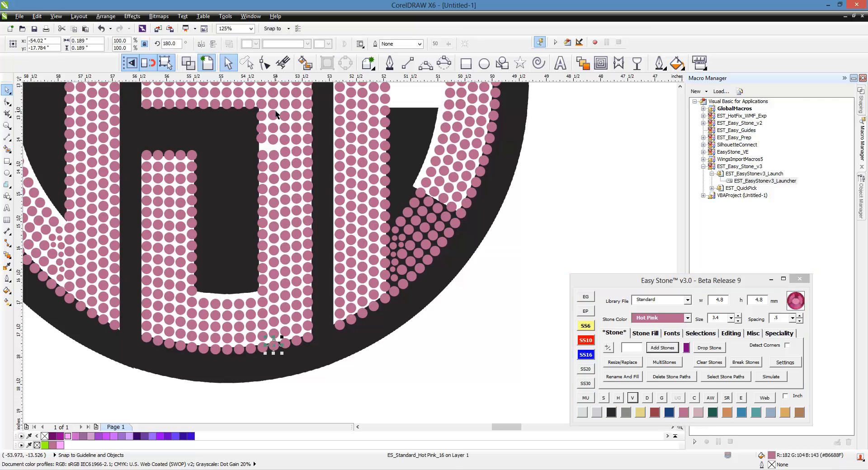
{"action": "left_click", "coordinate": [275, 109], "text": "shift"}
{"action": "left_click", "coordinate": [605, 399]}
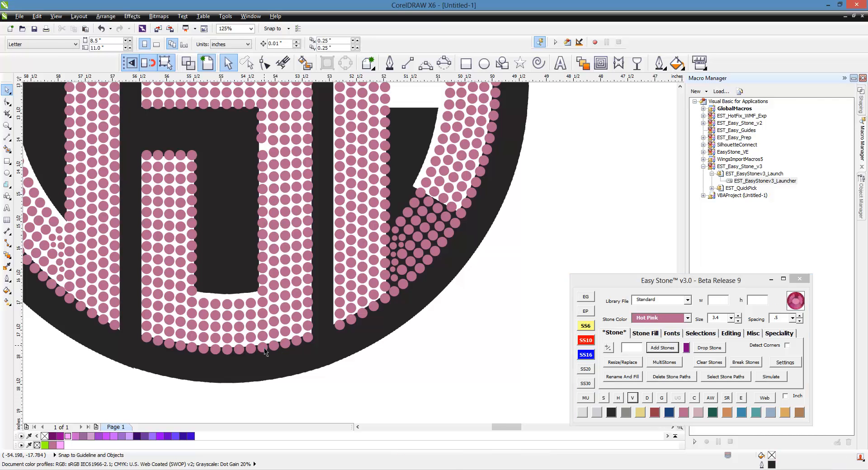
Distribute the stones of the stem's innermost column evenly between the crossbar and the letter's curved lower edge
{"action": "left_click", "coordinate": [263, 349]}
{"action": "left_click", "coordinate": [262, 104], "text": "shift"}
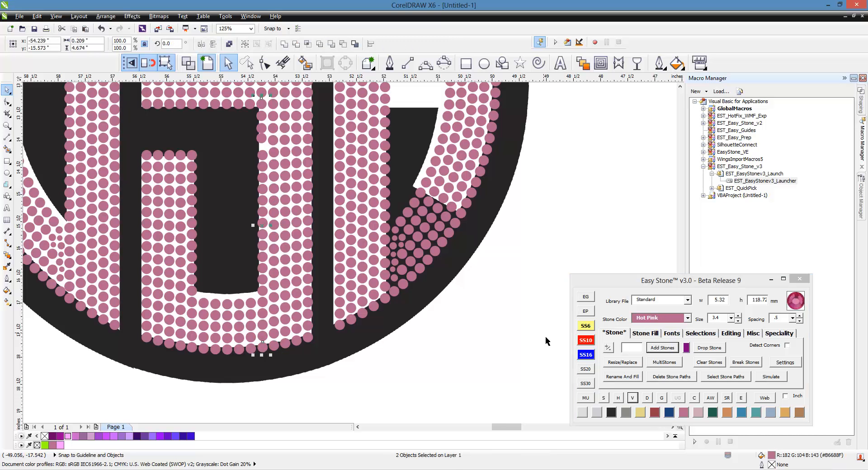
{"action": "left_click", "coordinate": [633, 398]}
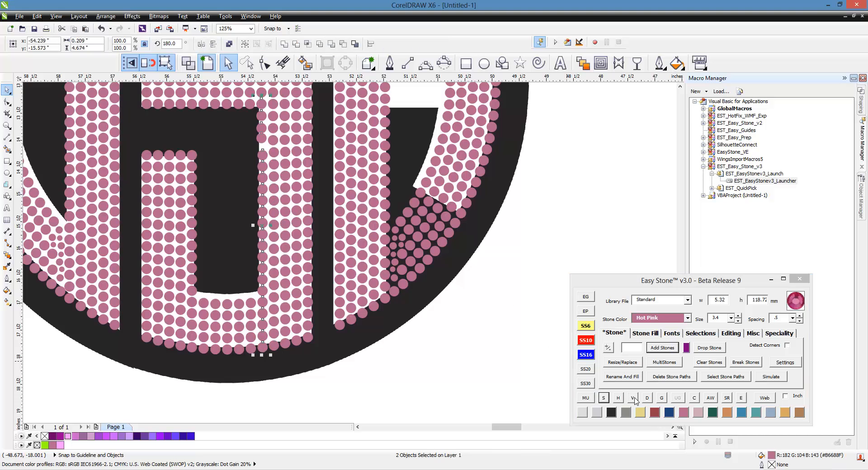
{"action": "left_click", "coordinate": [493, 401]}
Create an Easy Guides angled guideline through both corners of the right letter's slanted lower arm end, using wireframe view, and restore the filled view
{"action": "scroll", "coordinate": [493, 401], "scroll_direction": "down", "scroll_amount": 2}
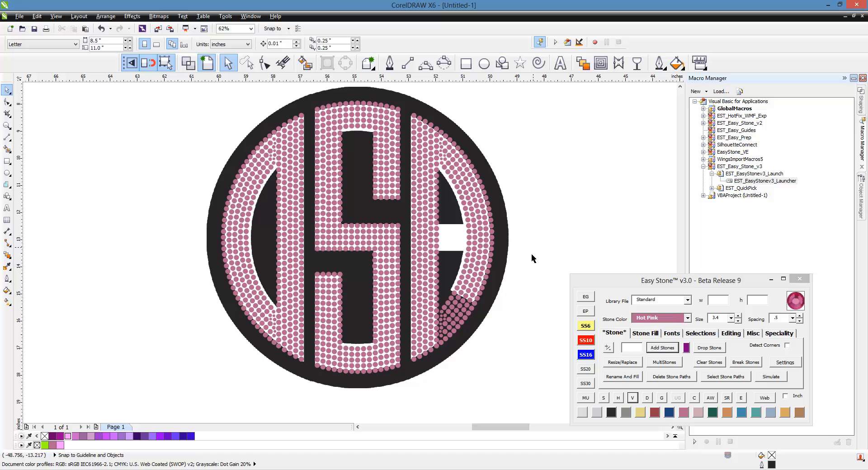
{"action": "scroll", "coordinate": [492, 318], "scroll_direction": "up", "scroll_amount": 2}
{"action": "scroll", "coordinate": [459, 285], "scroll_direction": "up", "scroll_amount": 4}
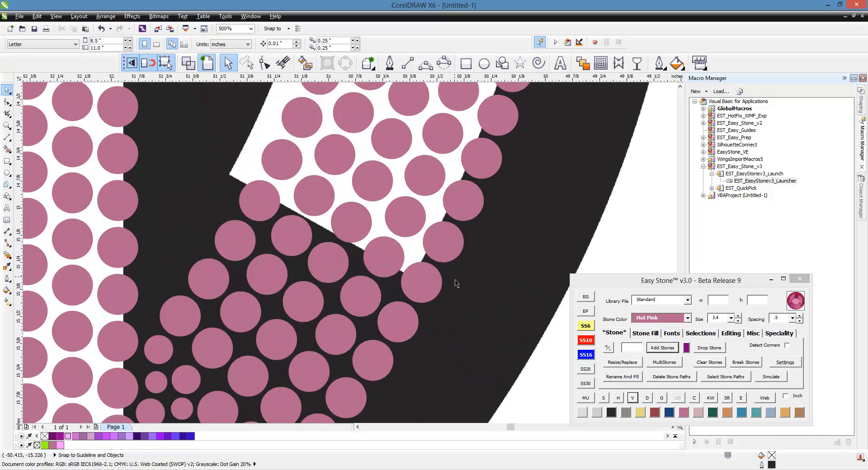
{"action": "left_click", "coordinate": [188, 63]}
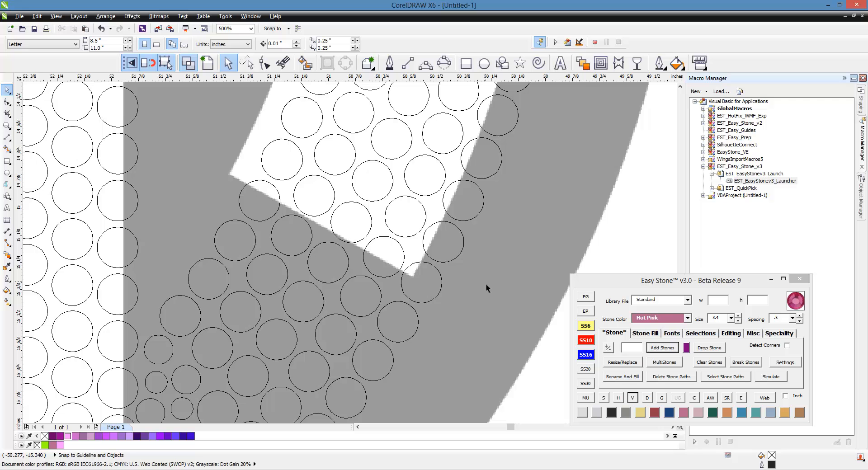
{"action": "left_click", "coordinate": [587, 297]}
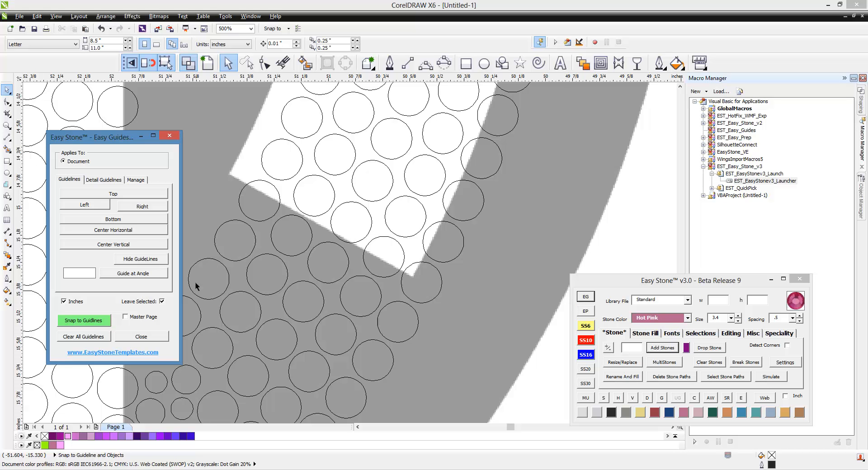
{"action": "left_click", "coordinate": [136, 274]}
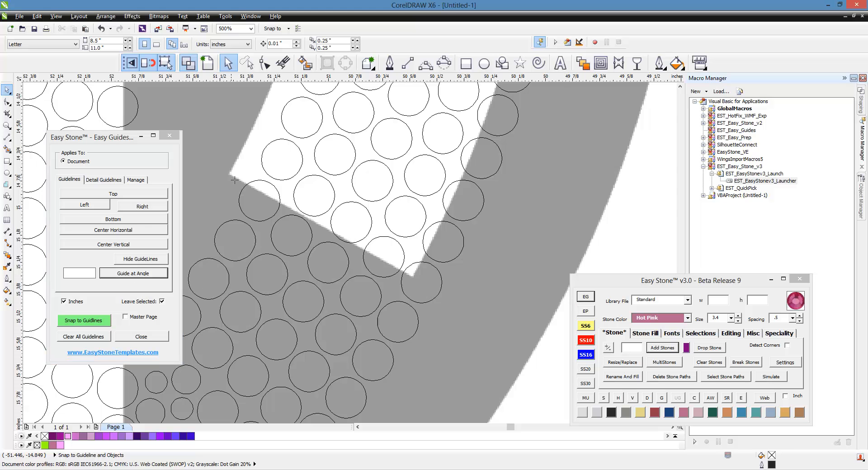
{"action": "left_click", "coordinate": [416, 281]}
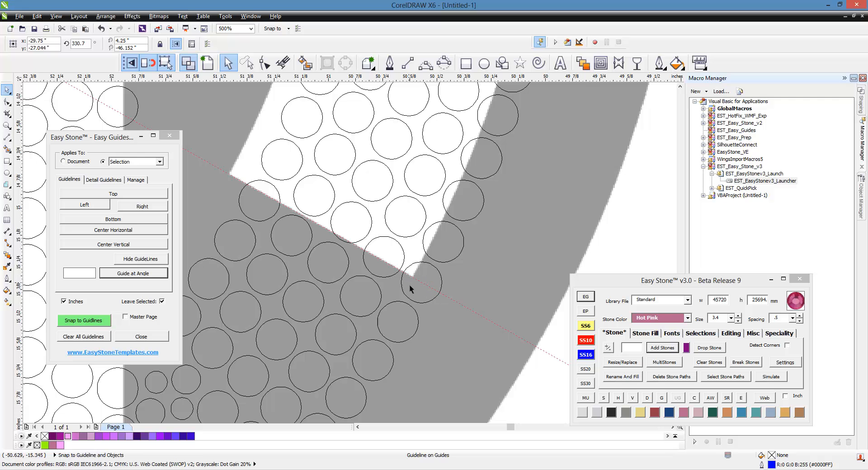
{"action": "left_click", "coordinate": [170, 136]}
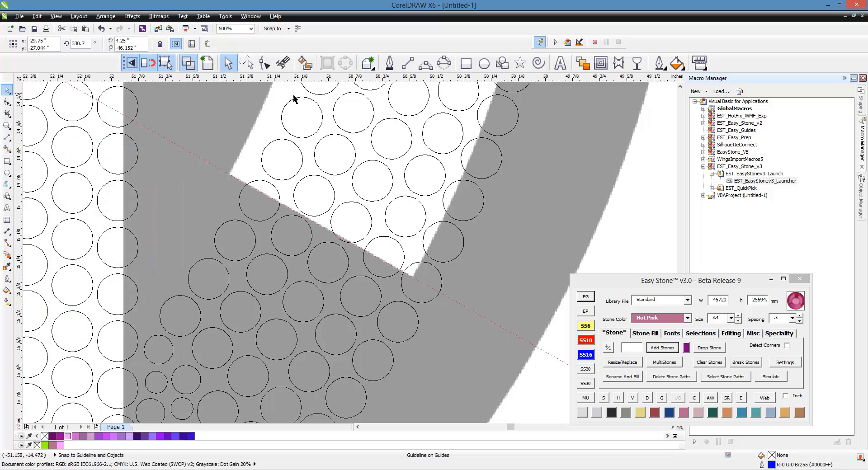
{"action": "left_click", "coordinate": [207, 63]}
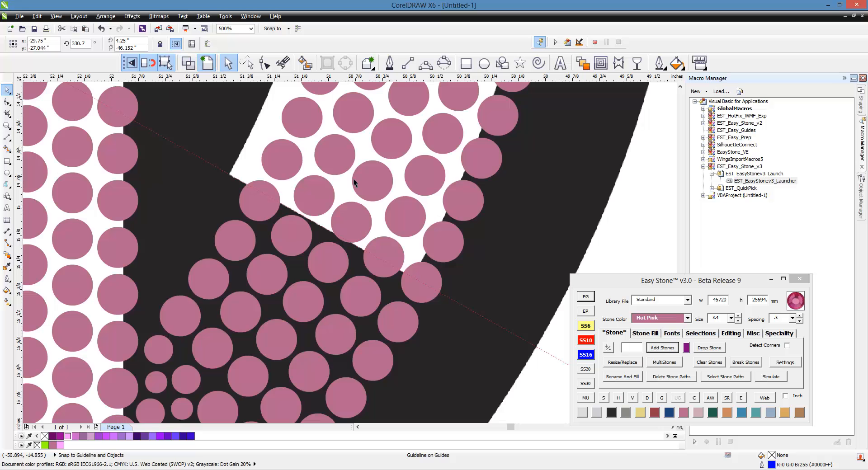
{"action": "scroll", "coordinate": [444, 220], "scroll_direction": "down", "scroll_amount": 1}
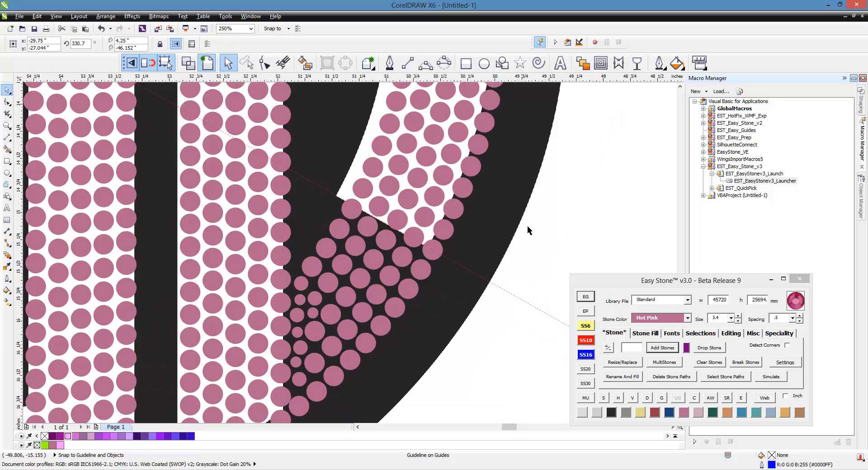
{"action": "left_click", "coordinate": [583, 240]}
{"action": "scroll", "coordinate": [443, 243], "scroll_direction": "up", "scroll_amount": 1}
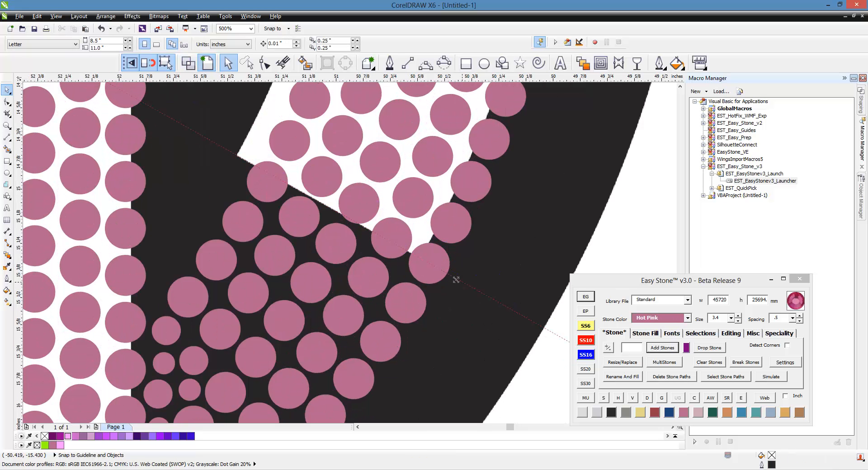
{"action": "left_click_drag", "start_coordinate": [456, 280], "coordinate": [439, 272]}
{"action": "left_click_drag", "start_coordinate": [433, 270], "coordinate": [430, 264]}
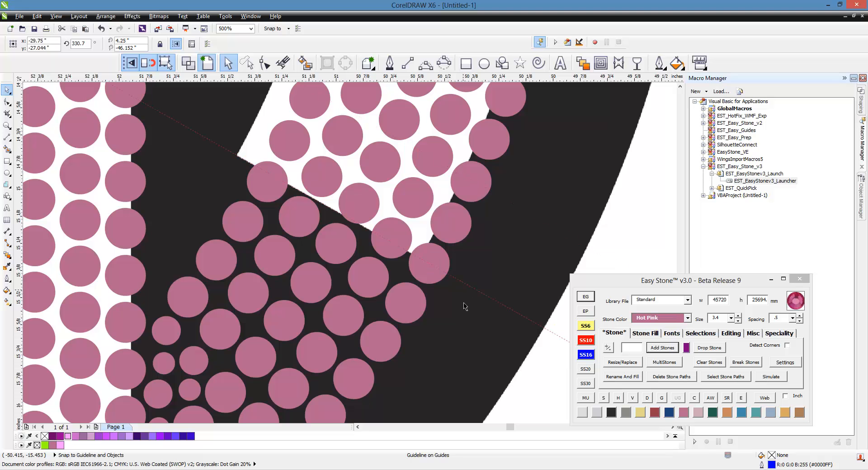
Delete the main block of stones lying outside the right letter, between its stem and the angled guideline
{"action": "scroll", "coordinate": [322, 123], "scroll_direction": "down", "scroll_amount": 1}
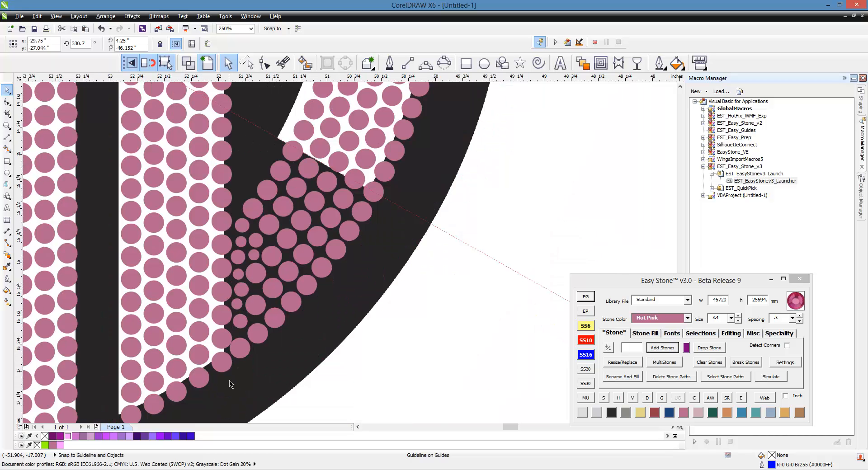
{"action": "left_click_drag", "start_coordinate": [226, 401], "coordinate": [284, 191]}
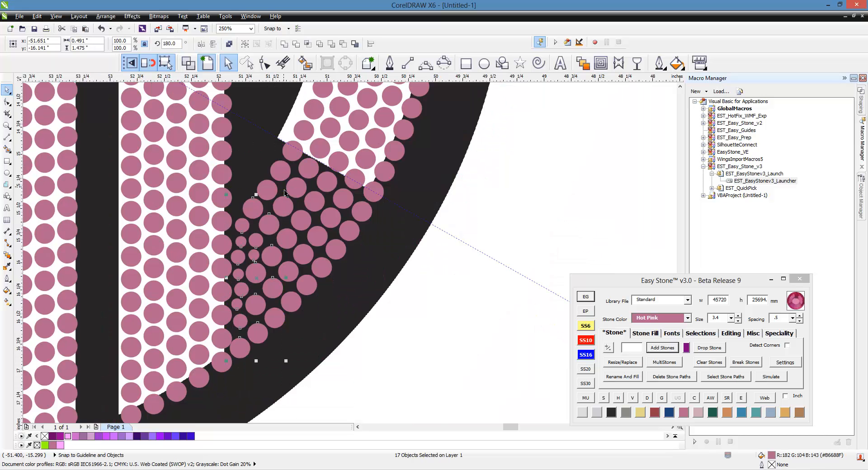
{"action": "key", "text": "Delete"}
{"action": "left_click_drag", "start_coordinate": [253, 357], "coordinate": [376, 198]}
{"action": "key", "text": "Delete"}
Delete the leftover stones farthest beyond the angled guideline at the end of the right letter's arm
{"action": "scroll", "coordinate": [308, 158], "scroll_direction": "up", "scroll_amount": 2}
{"action": "left_click", "coordinate": [255, 190]}
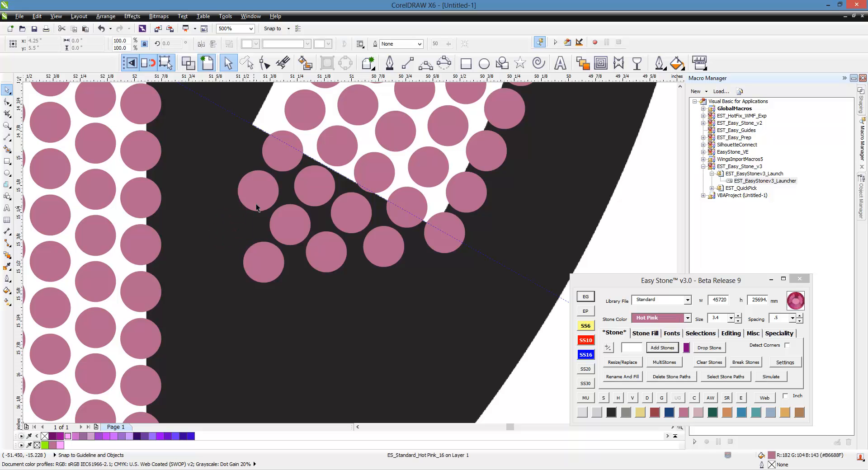
{"action": "key", "text": "Delete"}
{"action": "left_click", "coordinate": [266, 258]}
{"action": "key", "text": "Delete"}
{"action": "left_click", "coordinate": [327, 252]}
{"action": "key", "text": "Delete"}
{"action": "left_click", "coordinate": [384, 246]}
{"action": "key", "text": "Delete"}
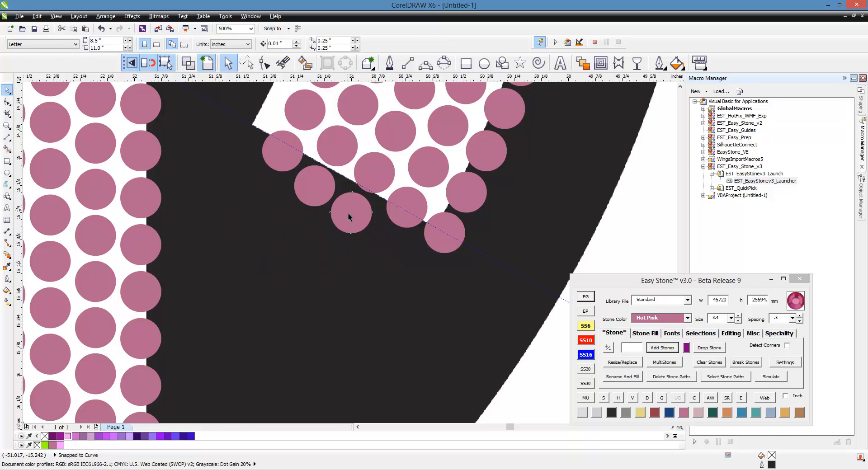
Delete the three remaining stones that sit just outside the arm's slanted end along the guideline
{"action": "left_click", "coordinate": [351, 213]}
{"action": "left_click", "coordinate": [315, 186], "text": "shift"}
{"action": "key", "text": "Delete"}
{"action": "left_click", "coordinate": [295, 164]}
{"action": "key", "text": "Delete"}
{"action": "scroll", "coordinate": [295, 166], "scroll_direction": "down", "scroll_amount": 1}
Move the two stones beside the outer corner stone of the right letter's slanted arm end so they are centred on the angled guideline
{"action": "scroll", "coordinate": [397, 233], "scroll_direction": "up", "scroll_amount": 2}
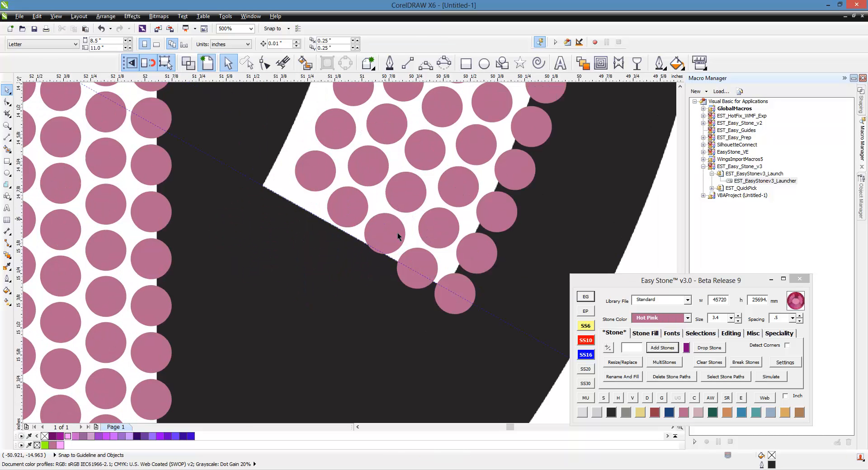
{"action": "left_click", "coordinate": [436, 290]}
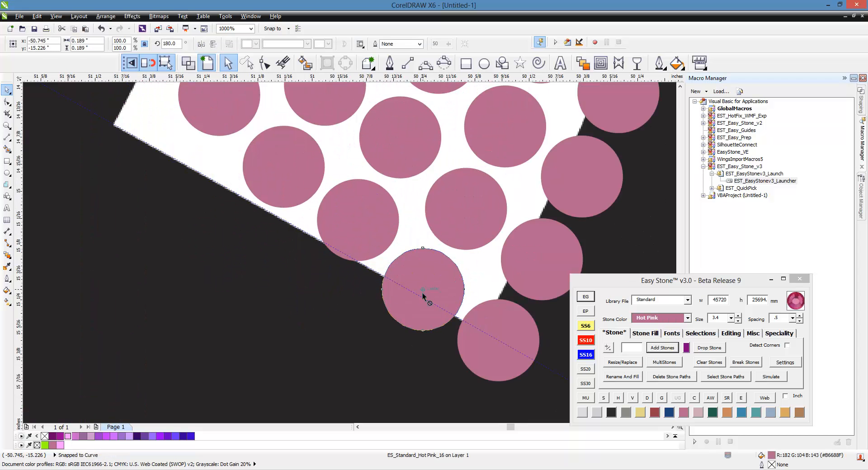
{"action": "left_click_drag", "start_coordinate": [432, 294], "coordinate": [427, 302]}
{"action": "left_click", "coordinate": [368, 237]}
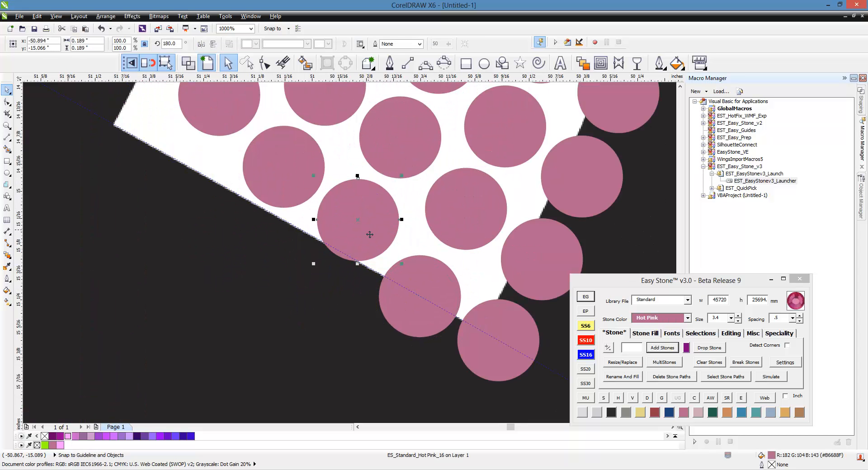
{"action": "left_click_drag", "start_coordinate": [362, 229], "coordinate": [343, 259]}
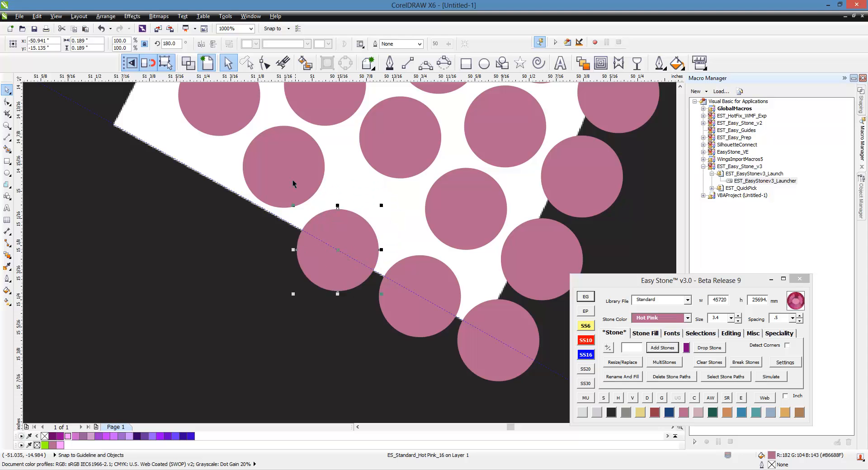
Move the next two end stones onto the angled guideline, continuing the evenly spaced row to the arm's inner corner
{"action": "left_click", "coordinate": [289, 171]}
{"action": "left_click_drag", "start_coordinate": [290, 174], "coordinate": [258, 210]}
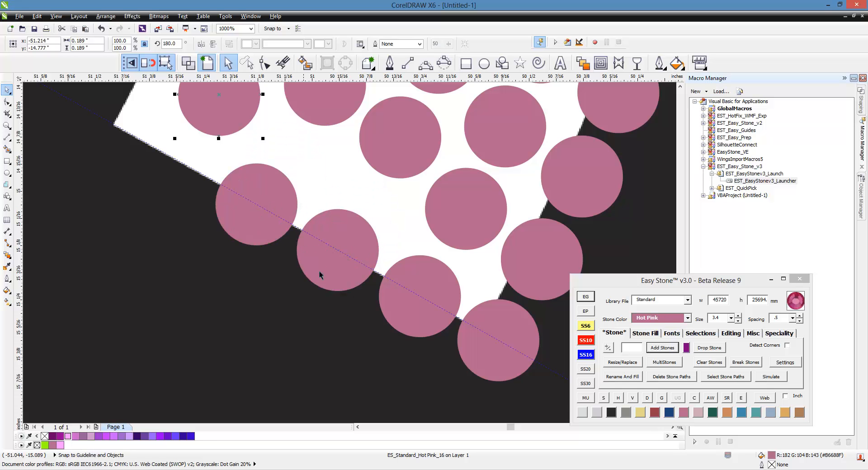
{"action": "scroll", "coordinate": [320, 273], "scroll_direction": "down", "scroll_amount": 4}
{"action": "scroll", "coordinate": [308, 259], "scroll_direction": "up", "scroll_amount": 1}
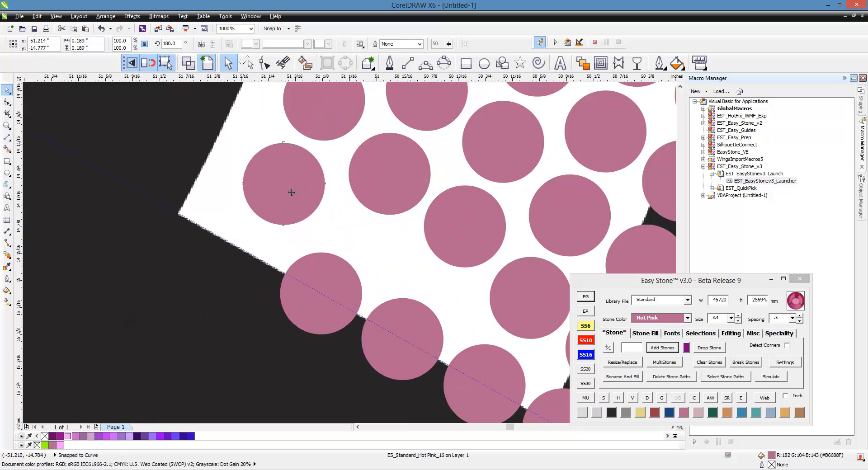
{"action": "left_click_drag", "start_coordinate": [291, 194], "coordinate": [247, 252]}
{"action": "left_click", "coordinate": [413, 218]}
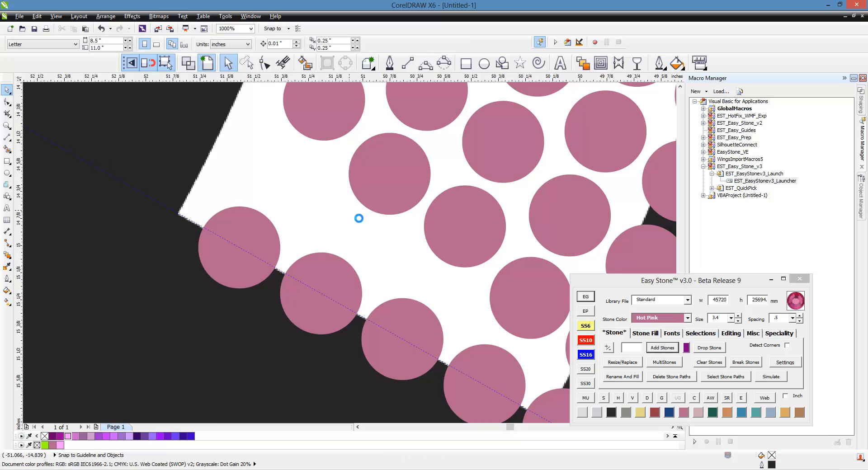
Freehand-select the innermost row of stones along the right letter's curved arm, removing the stray neighbouring-row stones from the selection
{"action": "scroll", "coordinate": [329, 219], "scroll_direction": "down", "scroll_amount": 4}
{"action": "scroll", "coordinate": [425, 291], "scroll_direction": "down", "scroll_amount": 4}
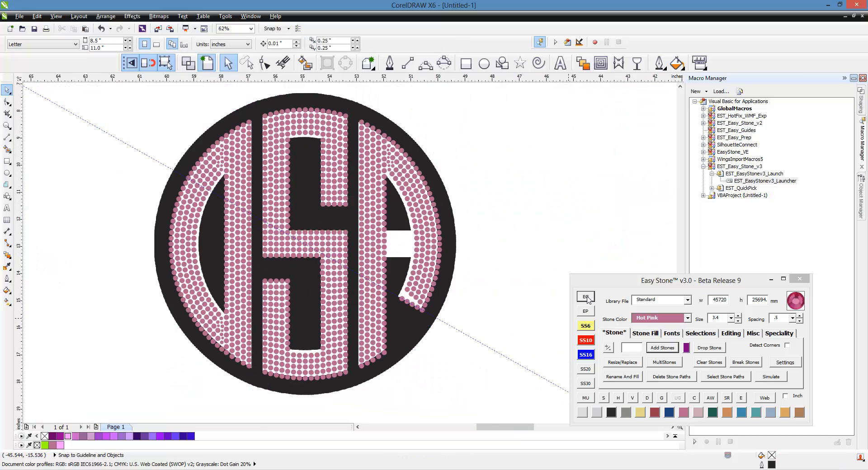
{"action": "scroll", "coordinate": [436, 186], "scroll_direction": "up", "scroll_amount": 2}
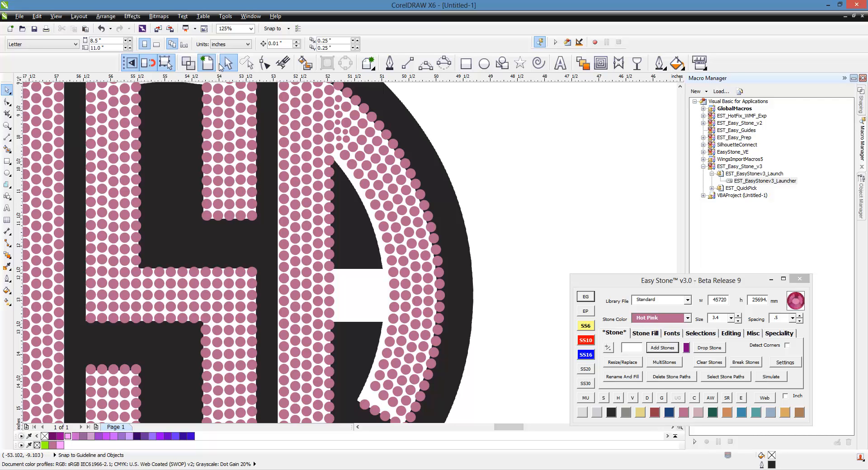
{"action": "left_click", "coordinate": [246, 63]}
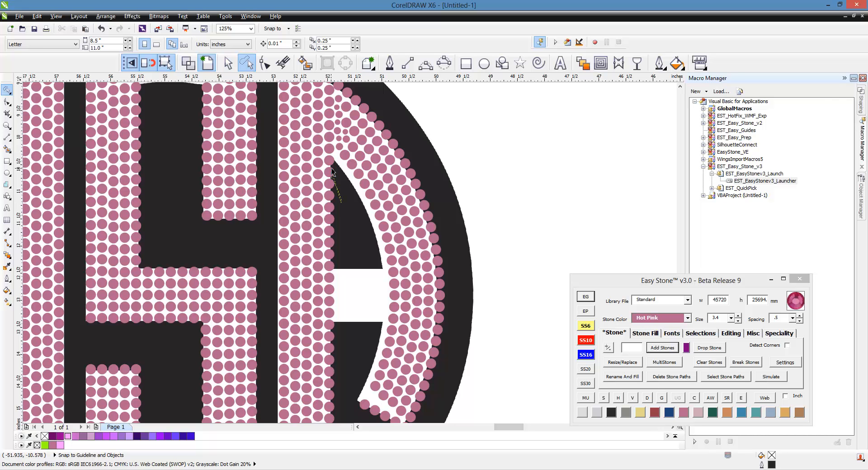
{"action": "mouse_move", "coordinate": [333, 141]}
{"action": "left_mouse_down"}
{"action": "mouse_move", "coordinate": [343, 201]}
{"action": "mouse_move", "coordinate": [380, 198]}
{"action": "mouse_move", "coordinate": [404, 244]}
{"action": "mouse_move", "coordinate": [409, 289]}
{"action": "mouse_move", "coordinate": [396, 366]}
{"action": "mouse_move", "coordinate": [371, 415]}
{"action": "mouse_move", "coordinate": [359, 407]}
{"action": "left_mouse_up"}
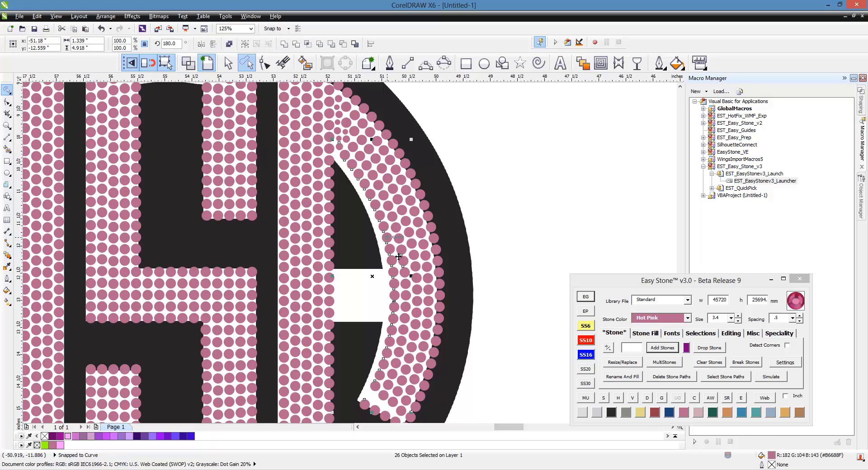
{"action": "scroll", "coordinate": [403, 281], "scroll_direction": "up", "scroll_amount": 5}
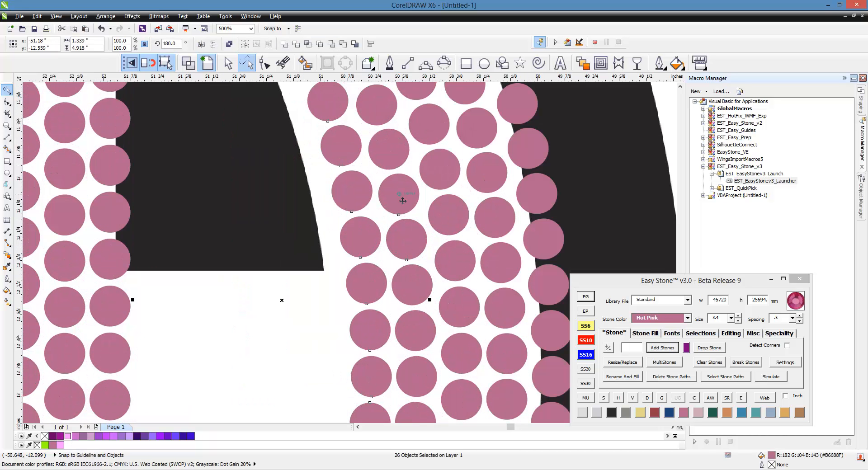
{"action": "left_click", "coordinate": [413, 238], "text": "shift"}
{"action": "scroll", "coordinate": [409, 271], "scroll_direction": "down", "scroll_amount": 6}
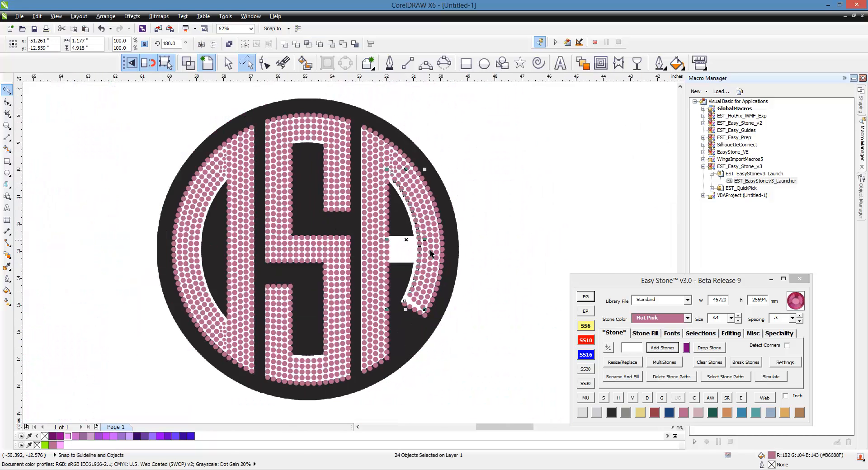
{"action": "scroll", "coordinate": [407, 309], "scroll_direction": "up", "scroll_amount": 2}
{"action": "scroll", "coordinate": [406, 309], "scroll_direction": "up", "scroll_amount": 4}
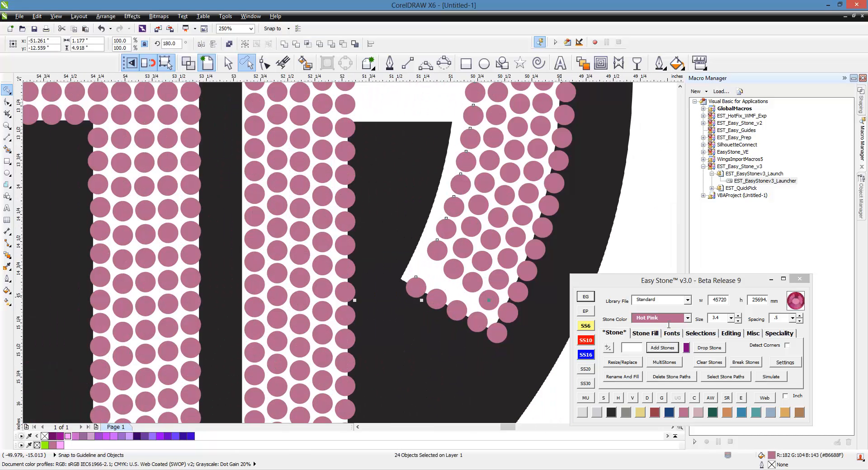
Re-space the selected innermost row of stones with Easy Stone's Re-Space, and delete the leftover defined path
{"action": "left_click", "coordinate": [732, 334]}
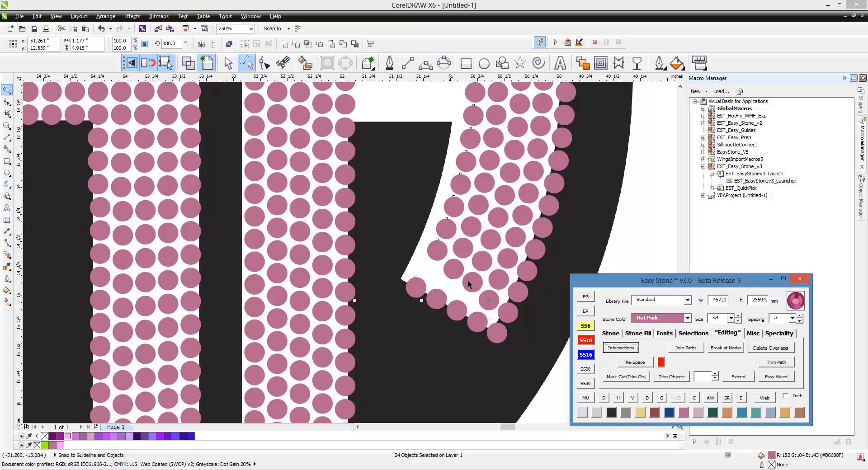
{"action": "scroll", "coordinate": [407, 277], "scroll_direction": "down", "scroll_amount": 5}
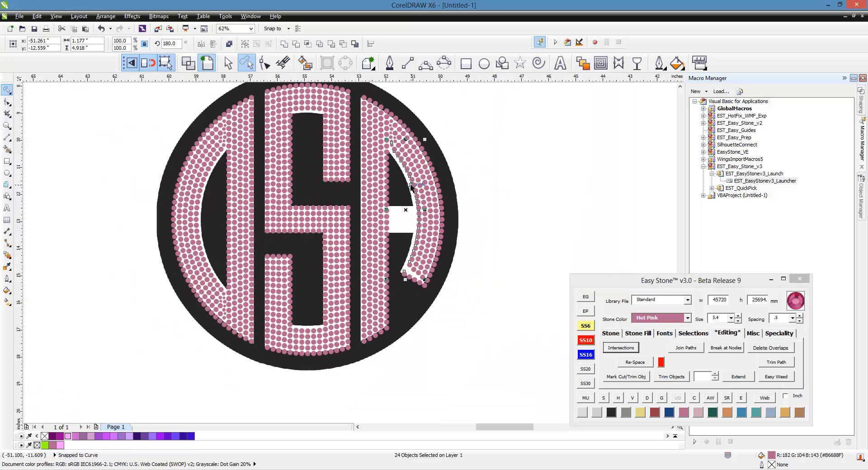
{"action": "scroll", "coordinate": [409, 170], "scroll_direction": "up", "scroll_amount": 3}
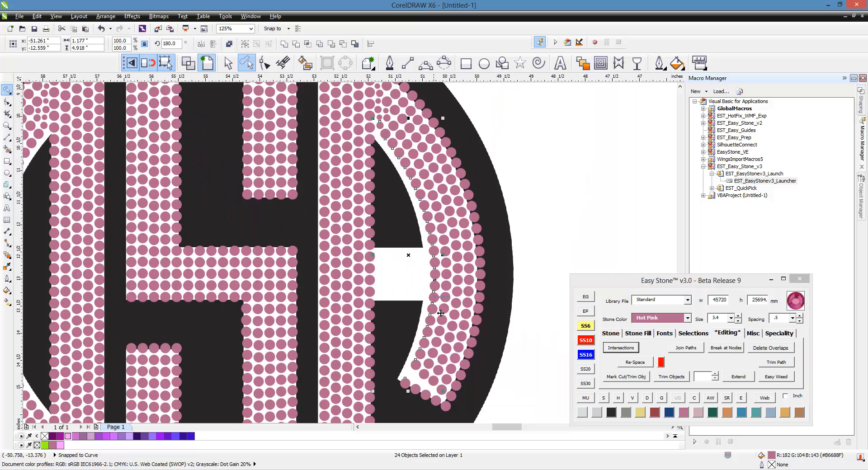
{"action": "left_click", "coordinate": [635, 362]}
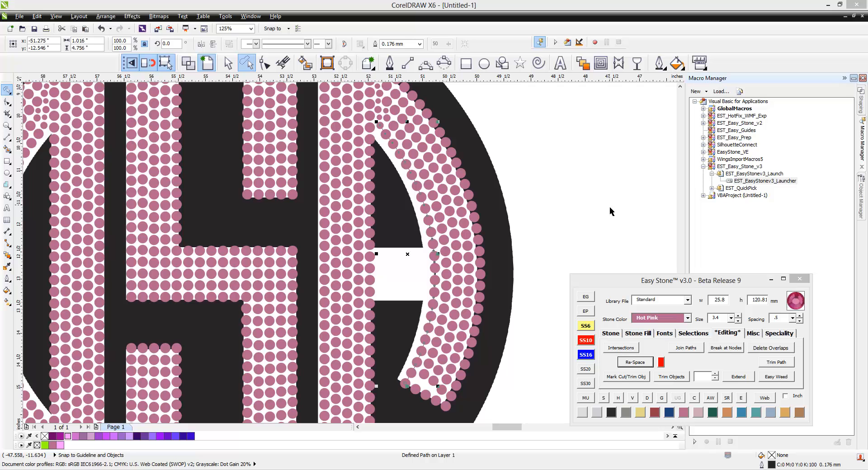
{"action": "left_click", "coordinate": [647, 398]}
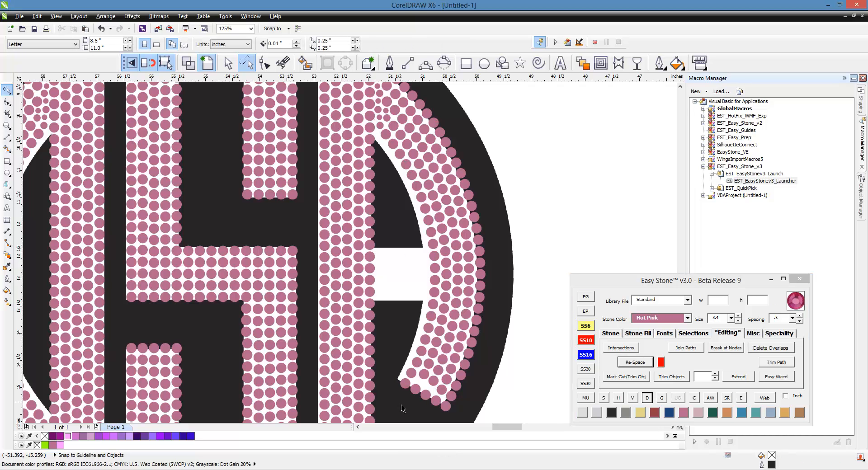
Freehand-select the second row of stones from the inside of the curved arm, correcting the selection at both ends and along the middle
{"action": "mouse_move", "coordinate": [437, 280]}
{"action": "left_mouse_down"}
{"action": "mouse_move", "coordinate": [430, 223]}
{"action": "mouse_move", "coordinate": [382, 109]}
{"action": "mouse_move", "coordinate": [426, 150]}
{"action": "mouse_move", "coordinate": [455, 218]}
{"action": "mouse_move", "coordinate": [461, 291]}
{"action": "mouse_move", "coordinate": [448, 316]}
{"action": "left_mouse_up"}
{"action": "left_click_drag", "start_coordinate": [429, 392], "coordinate": [424, 400]}
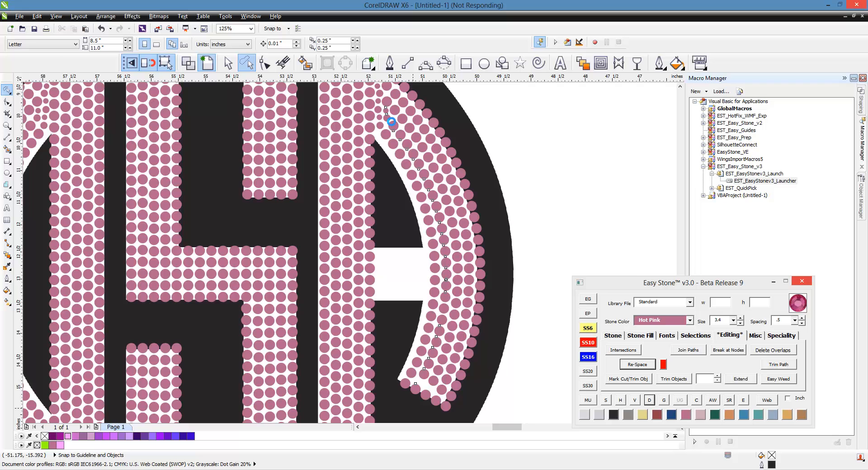
{"action": "scroll", "coordinate": [392, 123], "scroll_direction": "up", "scroll_amount": 2}
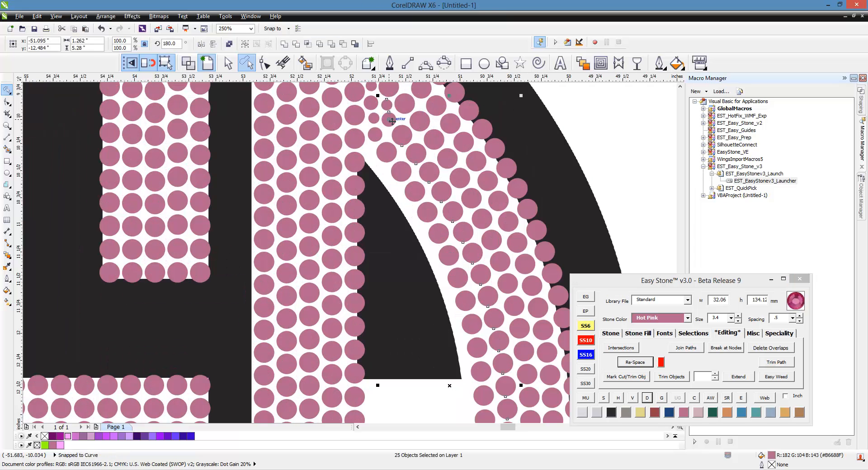
{"action": "scroll", "coordinate": [388, 104], "scroll_direction": "up", "scroll_amount": 2}
{"action": "scroll", "coordinate": [316, 163], "scroll_direction": "down", "scroll_amount": 4}
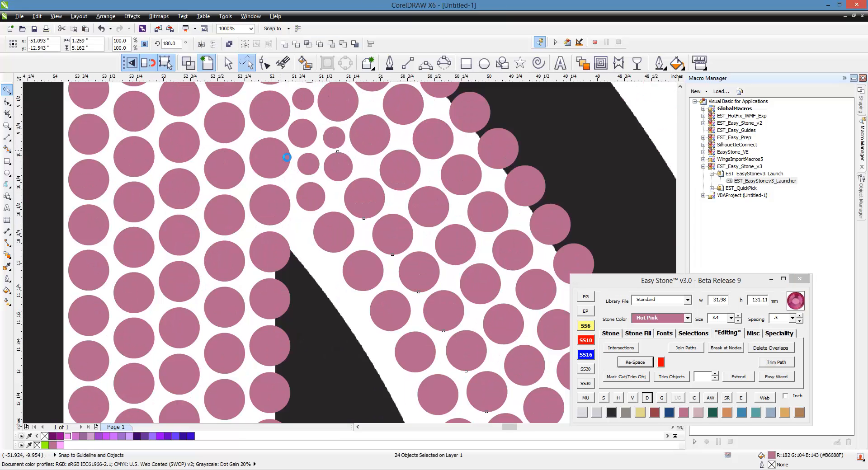
{"action": "scroll", "coordinate": [319, 166], "scroll_direction": "down", "scroll_amount": 2}
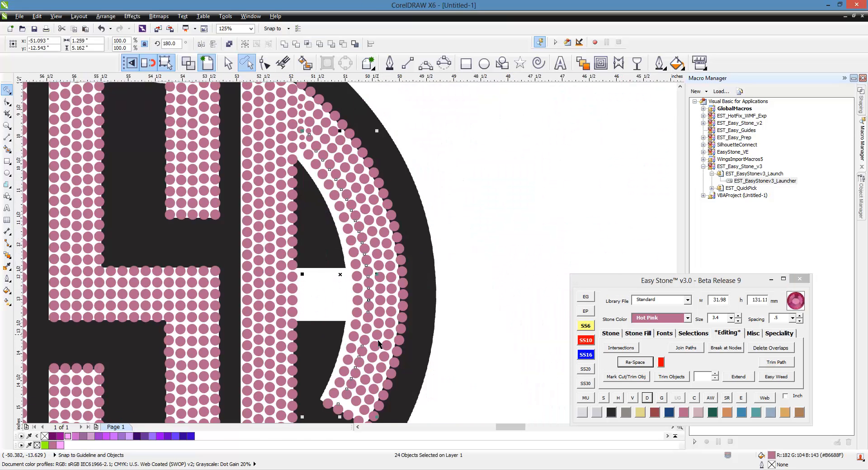
{"action": "scroll", "coordinate": [378, 344], "scroll_direction": "up", "scroll_amount": 4}
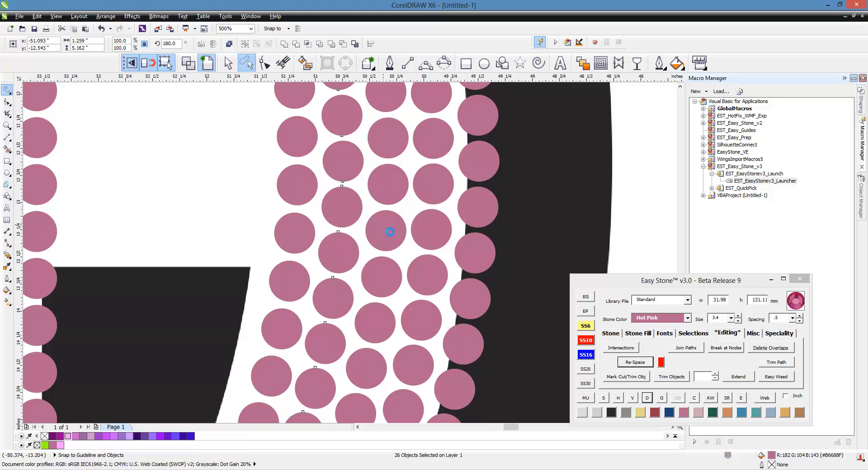
{"action": "scroll", "coordinate": [388, 229], "scroll_direction": "down", "scroll_amount": 2}
{"action": "scroll", "coordinate": [358, 323], "scroll_direction": "up", "scroll_amount": 1}
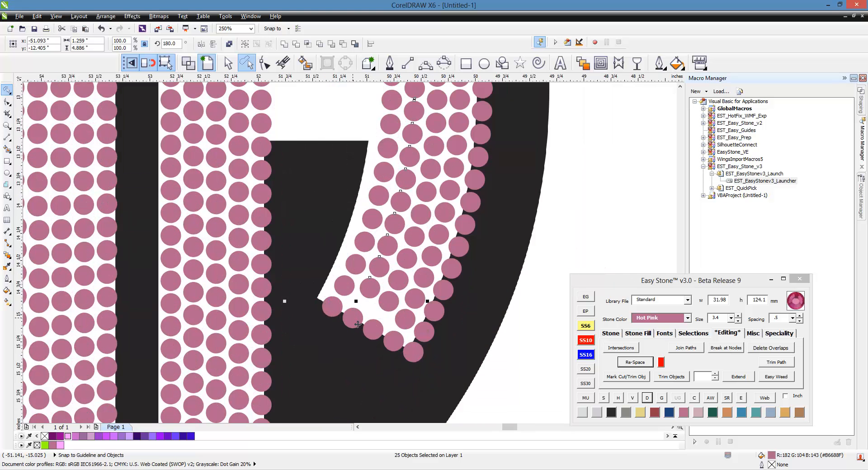
{"action": "scroll", "coordinate": [365, 333], "scroll_direction": "down", "scroll_amount": 2}
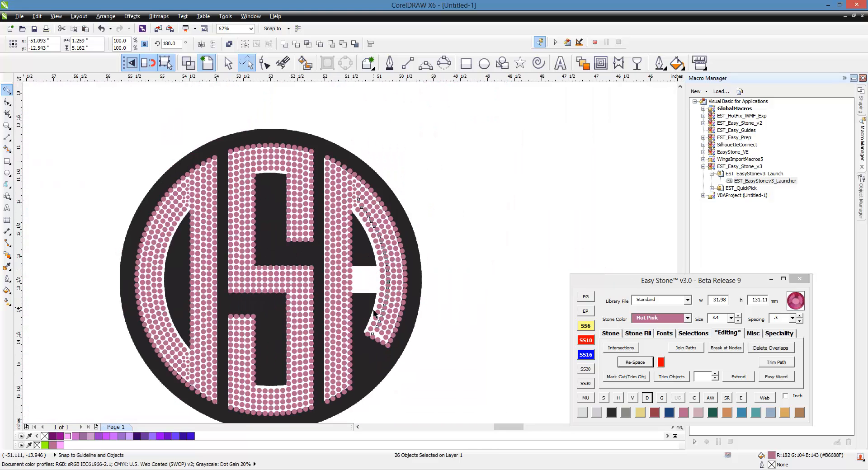
Re-space the selected second row of stones and delete its defined path
{"action": "scroll", "coordinate": [373, 311], "scroll_direction": "up", "scroll_amount": 1}
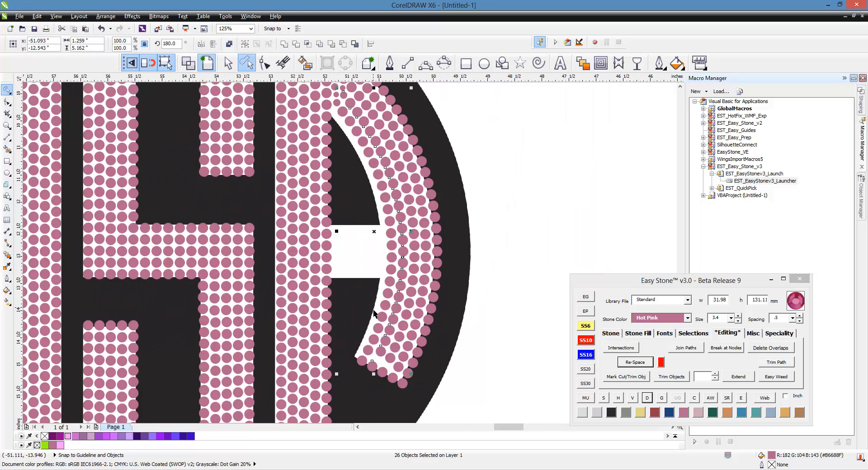
{"action": "left_click", "coordinate": [638, 363]}
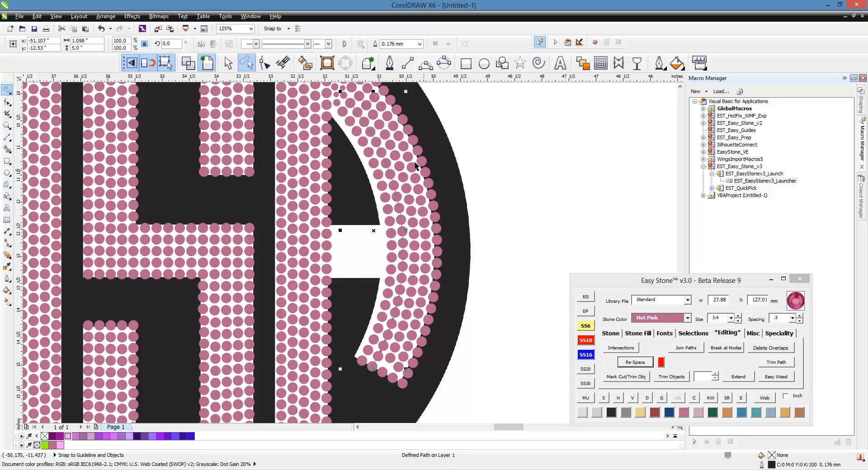
{"action": "left_click", "coordinate": [650, 400]}
Freehand-select the third row of stones from the inside of the right letter's curved arm, adjusting individual stones in the selection
{"action": "scroll", "coordinate": [404, 340], "scroll_direction": "down", "scroll_amount": 2}
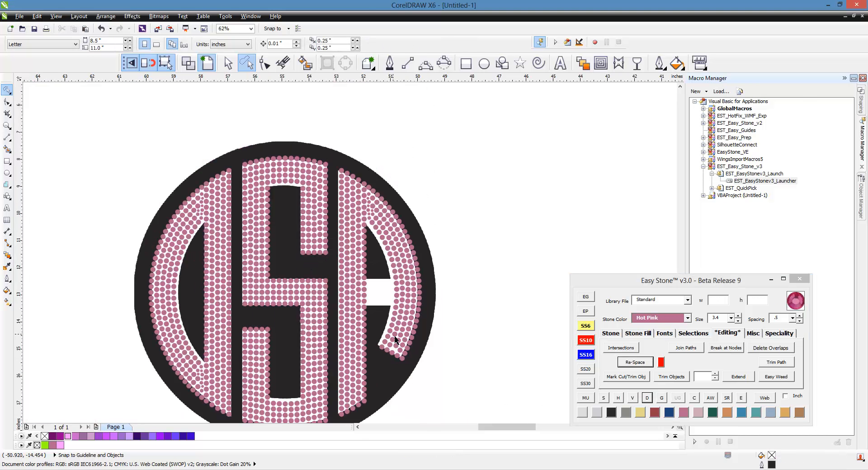
{"action": "scroll", "coordinate": [409, 302], "scroll_direction": "up", "scroll_amount": 2}
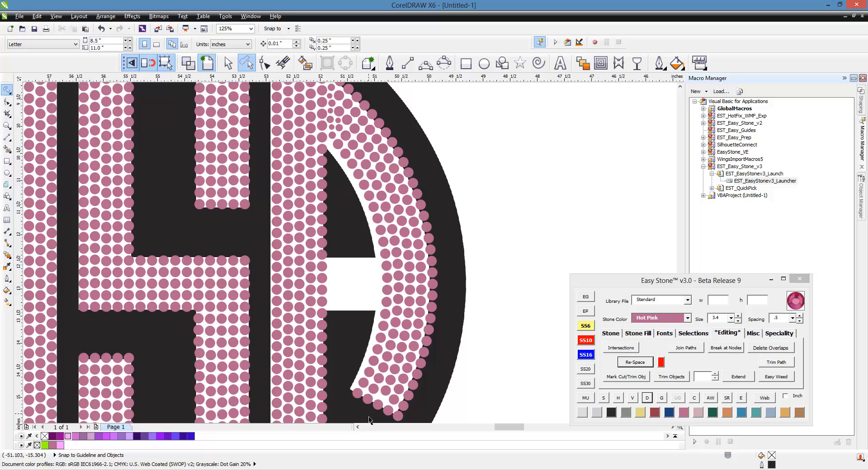
{"action": "mouse_move", "coordinate": [399, 350]}
{"action": "left_mouse_down"}
{"action": "mouse_move", "coordinate": [394, 253]}
{"action": "mouse_move", "coordinate": [376, 158]}
{"action": "mouse_move", "coordinate": [413, 175]}
{"action": "mouse_move", "coordinate": [413, 334]}
{"action": "mouse_move", "coordinate": [402, 394]}
{"action": "left_mouse_up"}
{"action": "scroll", "coordinate": [389, 405], "scroll_direction": "down", "scroll_amount": 1}
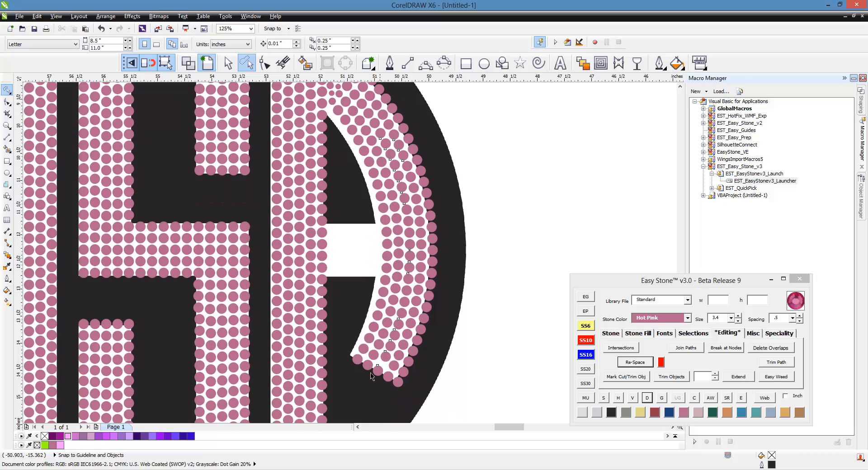
{"action": "scroll", "coordinate": [383, 371], "scroll_direction": "up", "scroll_amount": 2}
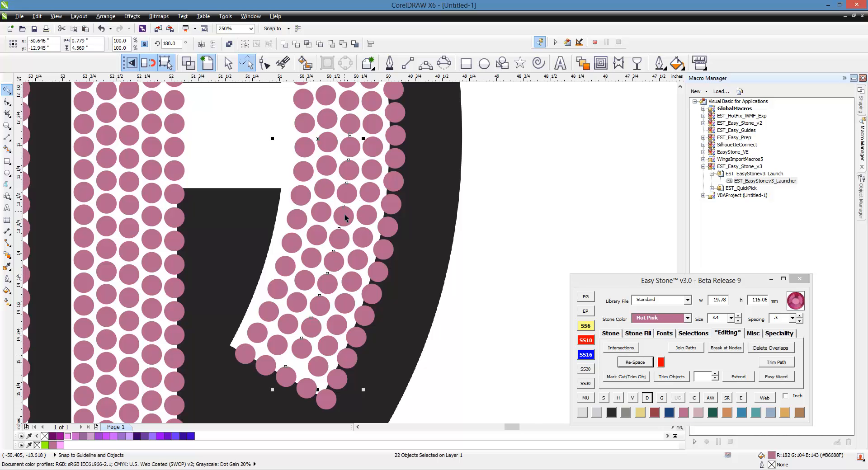
{"action": "scroll", "coordinate": [446, 307], "scroll_direction": "down", "scroll_amount": 4}
{"action": "scroll", "coordinate": [427, 239], "scroll_direction": "up", "scroll_amount": 3}
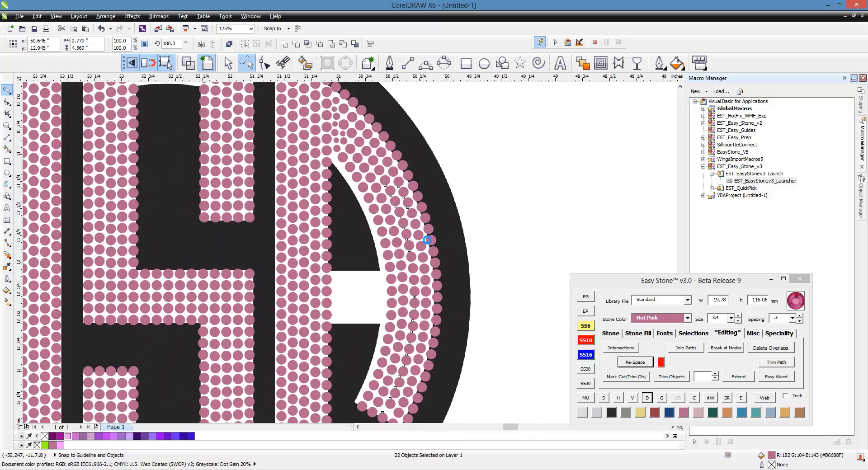
{"action": "scroll", "coordinate": [427, 239], "scroll_direction": "up", "scroll_amount": 2}
{"action": "left_click", "coordinate": [398, 161], "text": "shift"}
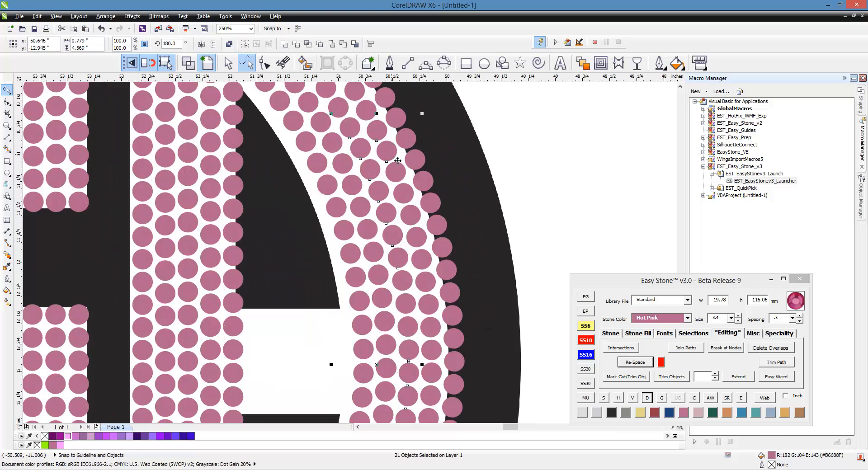
{"action": "scroll", "coordinate": [518, 288], "scroll_direction": "down", "scroll_amount": 2}
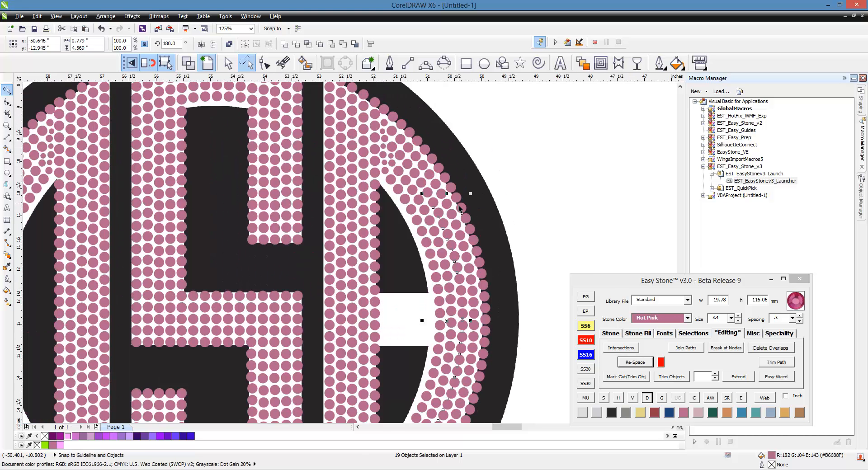
{"action": "scroll", "coordinate": [427, 189], "scroll_direction": "up", "scroll_amount": 2}
{"action": "scroll", "coordinate": [427, 189], "scroll_direction": "down", "scroll_amount": 2}
{"action": "scroll", "coordinate": [400, 158], "scroll_direction": "up", "scroll_amount": 2}
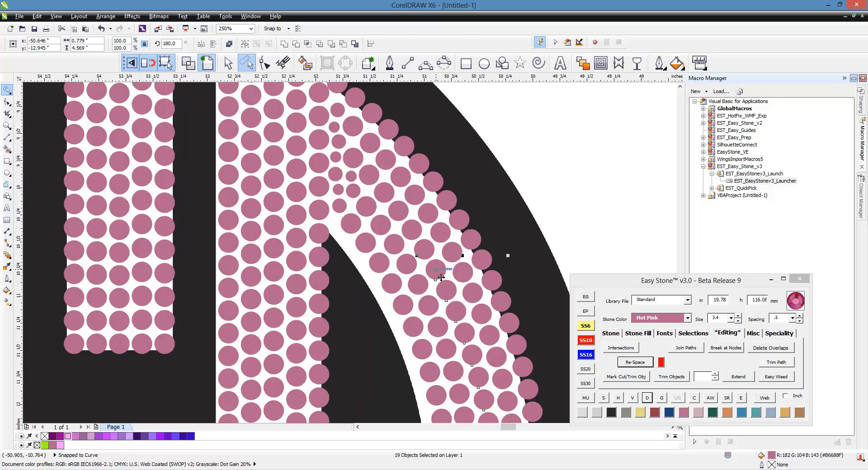
Add the stones at the upper end of the third row, up to the small filler stones, to the selection
{"action": "left_click", "coordinate": [407, 230], "text": "shift"}
{"action": "left_click", "coordinate": [406, 225], "text": "shift"}
{"action": "left_click", "coordinate": [395, 208], "text": "shift"}
{"action": "left_click", "coordinate": [379, 186], "text": "shift"}
{"action": "left_click", "coordinate": [374, 172], "text": "shift"}
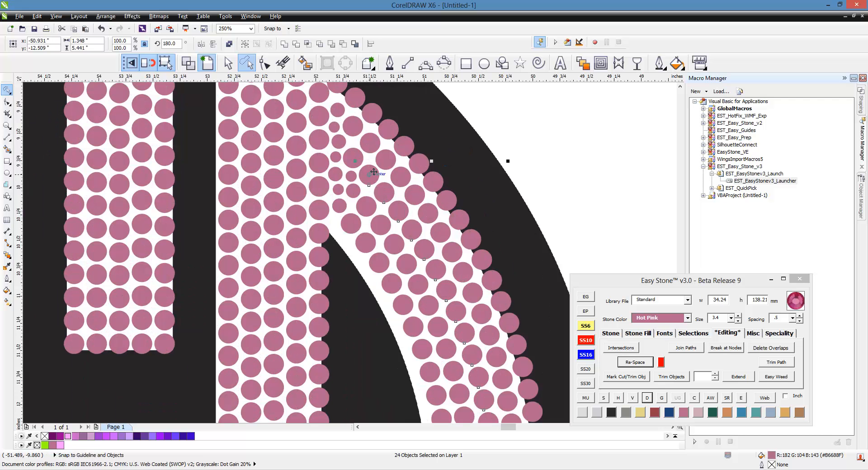
{"action": "left_click", "coordinate": [356, 157], "text": "shift"}
Try to re-space the selected third row, check the spacing along the arm, and undo the Re-Space
{"action": "left_click", "coordinate": [646, 362]}
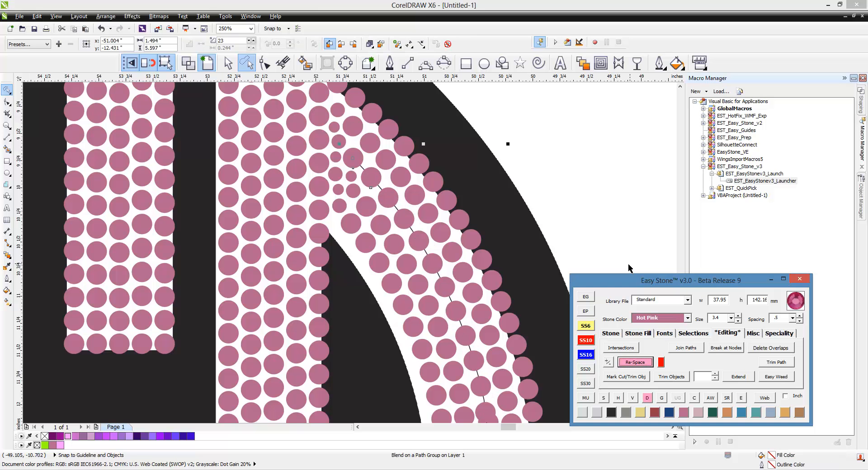
{"action": "scroll", "coordinate": [436, 101], "scroll_direction": "down", "scroll_amount": 4}
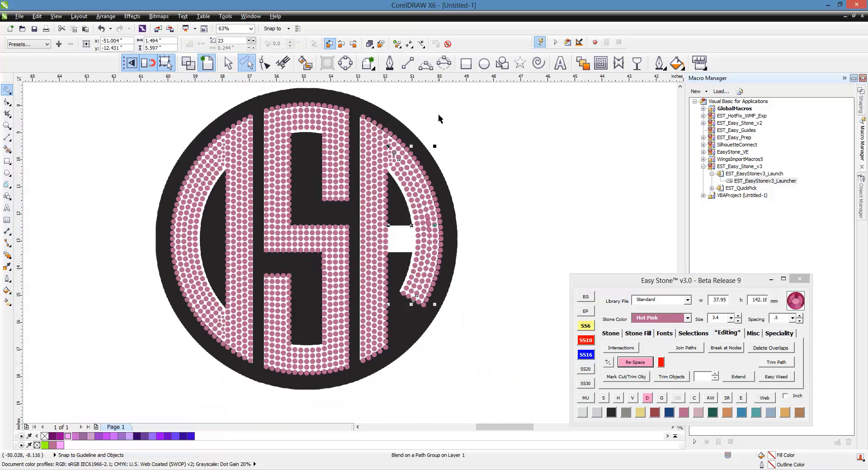
{"action": "scroll", "coordinate": [433, 233], "scroll_direction": "up", "scroll_amount": 2}
{"action": "scroll", "coordinate": [433, 234], "scroll_direction": "up", "scroll_amount": 1}
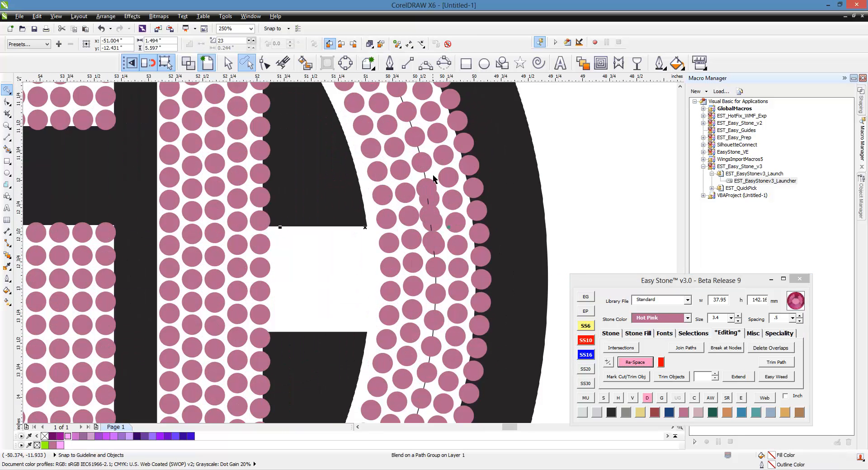
{"action": "key", "text": "Escape"}
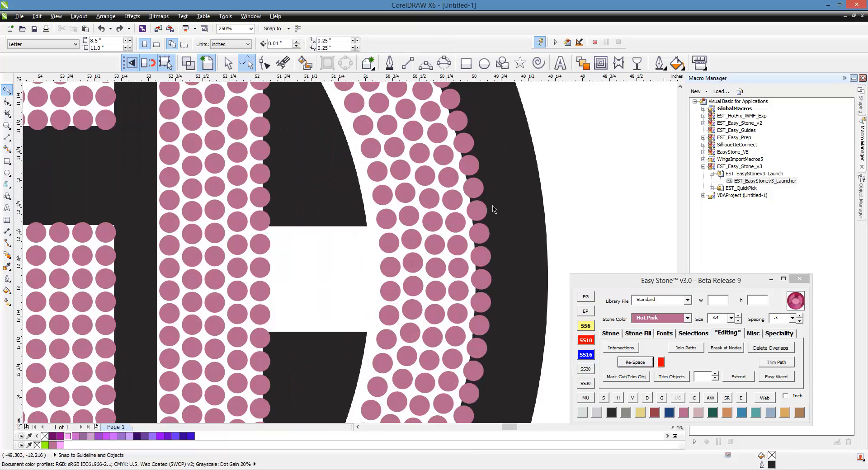
Freehand-select the third row from the inside of the curved arm again, starting at the arm's lower end
{"action": "scroll", "coordinate": [494, 210], "scroll_direction": "down", "scroll_amount": 1}
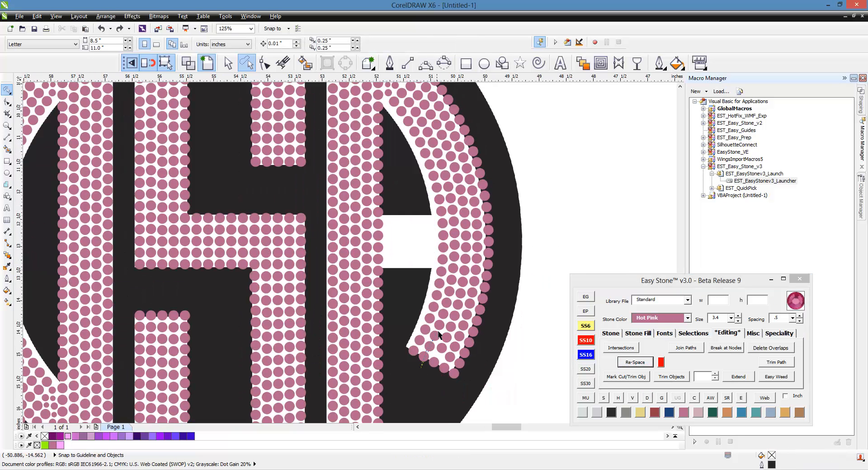
{"action": "mouse_move", "coordinate": [439, 334]}
{"action": "left_mouse_down"}
{"action": "mouse_move", "coordinate": [455, 202]}
{"action": "mouse_move", "coordinate": [430, 130]}
{"action": "mouse_move", "coordinate": [437, 120]}
{"action": "mouse_move", "coordinate": [451, 136]}
{"action": "mouse_move", "coordinate": [475, 216]}
{"action": "left_mouse_up"}
{"action": "mouse_move", "coordinate": [475, 280]}
{"action": "left_mouse_down"}
{"action": "mouse_move", "coordinate": [451, 377]}
{"action": "mouse_move", "coordinate": [421, 400]}
{"action": "left_mouse_up"}
{"action": "scroll", "coordinate": [447, 374], "scroll_direction": "up", "scroll_amount": 2}
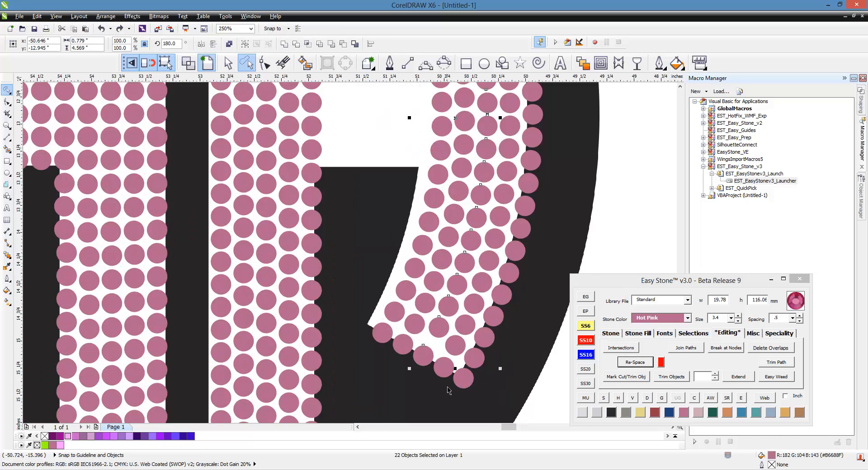
{"action": "scroll", "coordinate": [448, 389], "scroll_direction": "down", "scroll_amount": 2}
{"action": "scroll", "coordinate": [459, 190], "scroll_direction": "down", "scroll_amount": 2}
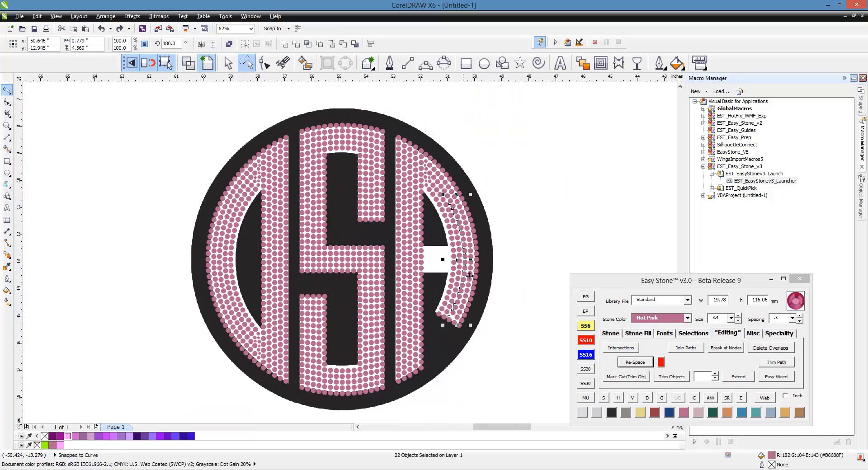
{"action": "scroll", "coordinate": [460, 187], "scroll_direction": "up", "scroll_amount": 4}
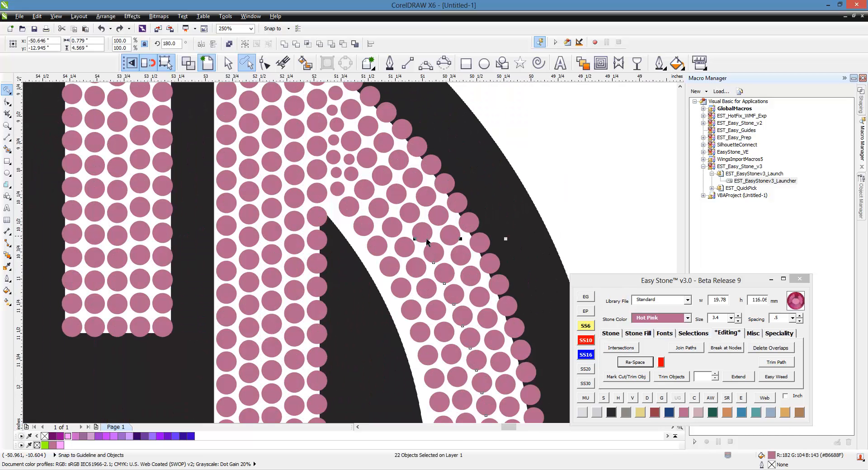
Extend the third-row selection with the remaining stones toward the arm's upper end beside the small filler stones
{"action": "left_click", "coordinate": [425, 237], "text": "shift"}
{"action": "left_click", "coordinate": [412, 218], "text": "shift"}
{"action": "left_click", "coordinate": [400, 201], "text": "shift"}
{"action": "left_click", "coordinate": [383, 175], "text": "shift"}
{"action": "left_click", "coordinate": [364, 156], "text": "shift"}
{"action": "left_click", "coordinate": [351, 141], "text": "shift"}
{"action": "scroll", "coordinate": [413, 141], "scroll_direction": "down", "scroll_amount": 3}
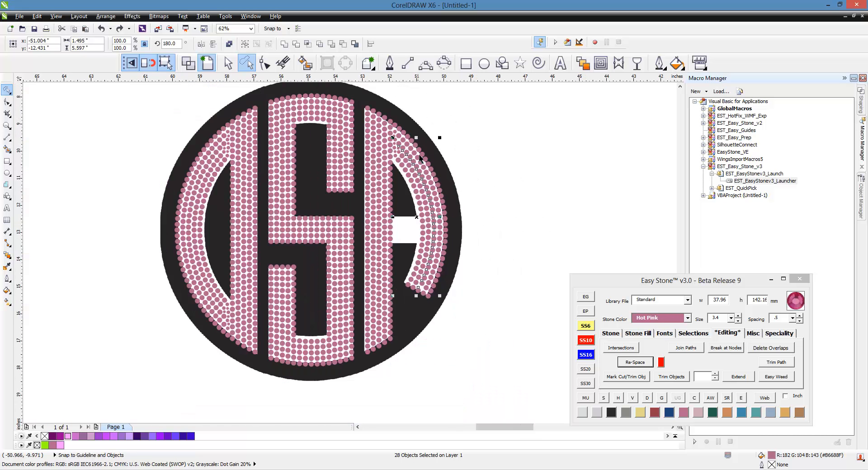
Re-space the selected third row of stones with Easy Stone's Re-Space and delete its defined path
{"action": "scroll", "coordinate": [423, 214], "scroll_direction": "up", "scroll_amount": 1}
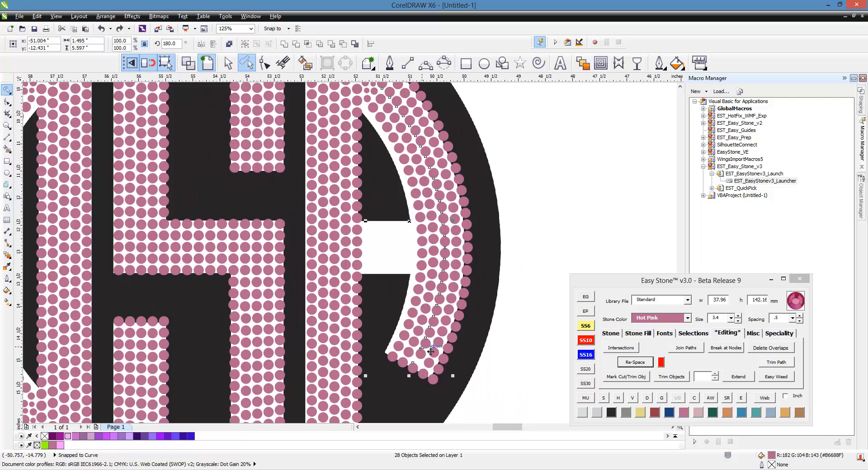
{"action": "left_click", "coordinate": [638, 362]}
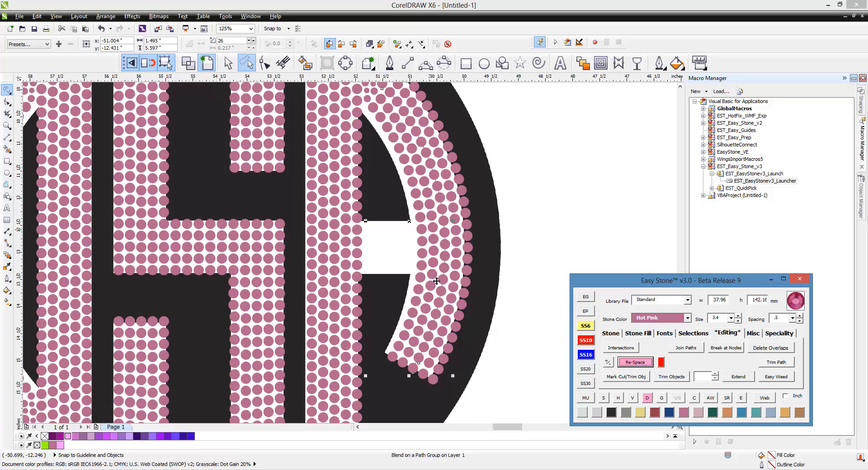
{"action": "left_click", "coordinate": [523, 328]}
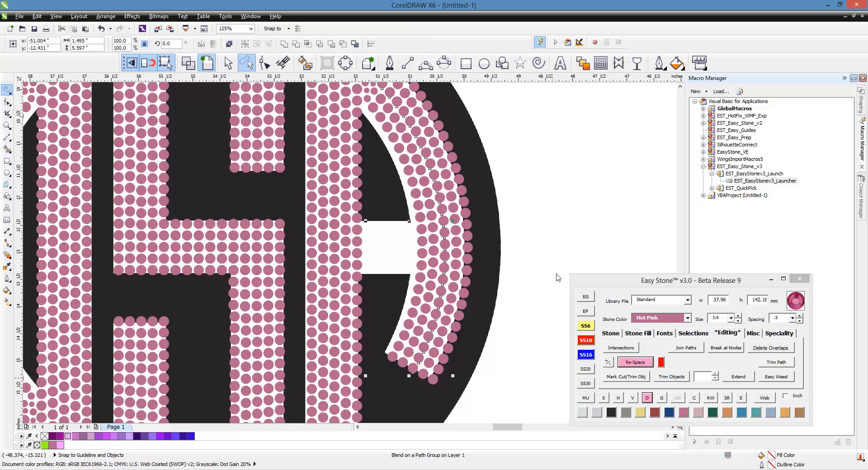
Select the fourth row of stones from the inside one by one, from the arm's lower end up to the crossbar level
{"action": "left_click", "coordinate": [427, 380]}
{"action": "scroll", "coordinate": [427, 380], "scroll_direction": "up", "scroll_amount": 2}
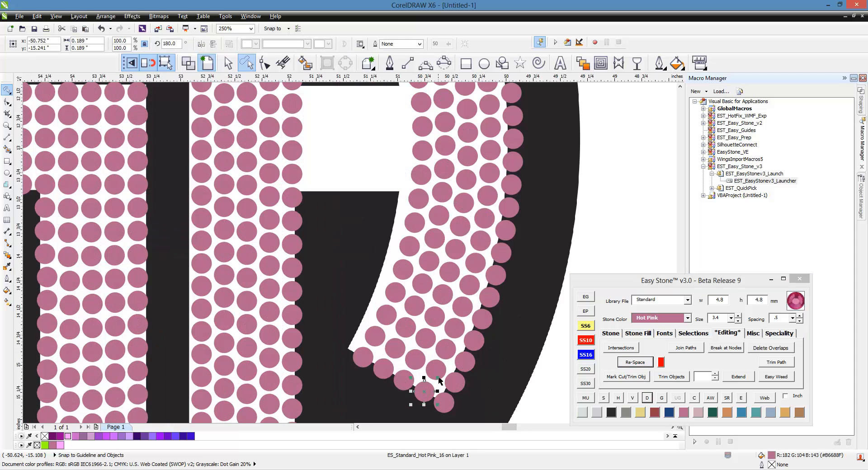
{"action": "left_click", "coordinate": [437, 372], "text": "shift"}
{"action": "left_click", "coordinate": [447, 352], "text": "shift"}
{"action": "left_click", "coordinate": [460, 330], "text": "shift"}
{"action": "left_click", "coordinate": [467, 306], "text": "shift"}
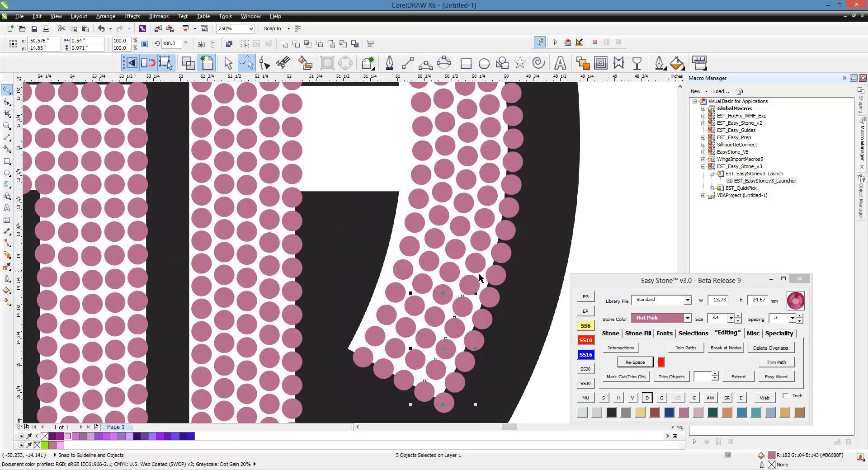
{"action": "left_click", "coordinate": [478, 271], "text": "shift"}
{"action": "left_click", "coordinate": [475, 284], "text": "shift"}
{"action": "left_click", "coordinate": [481, 215], "text": "shift"}
{"action": "left_click", "coordinate": [484, 197], "text": "shift"}
{"action": "left_click", "coordinate": [485, 174], "text": "shift"}
{"action": "left_click", "coordinate": [486, 158], "text": "shift"}
{"action": "scroll", "coordinate": [461, 255], "scroll_direction": "down", "scroll_amount": 1}
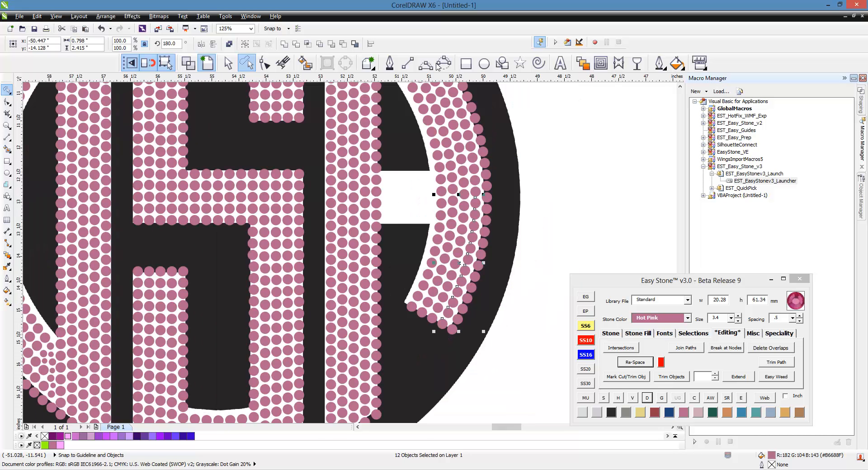
Extend the fourth-row selection stone by stone through the middle of the curved arm, from the crossbar level upward
{"action": "scroll", "coordinate": [392, 177], "scroll_direction": "down", "scroll_amount": 1}
{"action": "scroll", "coordinate": [430, 163], "scroll_direction": "up", "scroll_amount": 2}
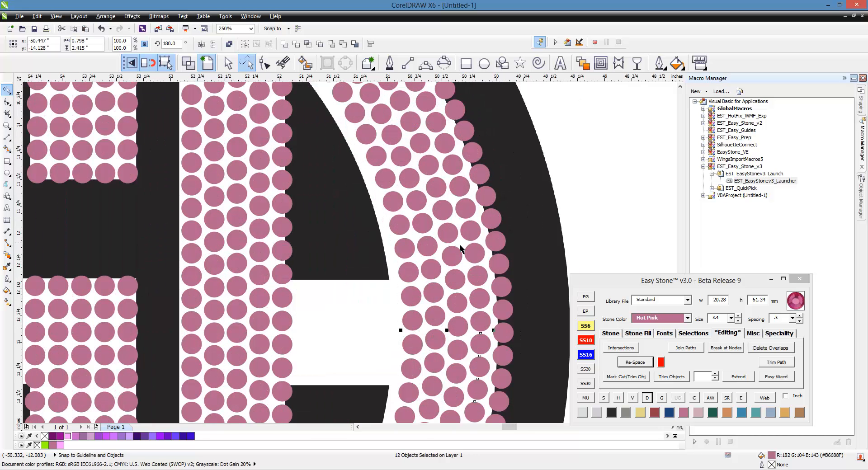
{"action": "left_click", "coordinate": [481, 319], "text": "shift"}
{"action": "left_click", "coordinate": [480, 299], "text": "shift"}
{"action": "left_click", "coordinate": [474, 276], "text": "shift"}
{"action": "left_click", "coordinate": [472, 256], "text": "shift"}
{"action": "left_click", "coordinate": [470, 234], "text": "shift"}
{"action": "left_click", "coordinate": [464, 206], "text": "shift"}
{"action": "left_click", "coordinate": [459, 186], "text": "shift"}
{"action": "left_click", "coordinate": [453, 165], "text": "shift"}
{"action": "left_click", "coordinate": [436, 120], "text": "shift"}
{"action": "left_click", "coordinate": [426, 102], "text": "shift"}
{"action": "scroll", "coordinate": [472, 327], "scroll_direction": "down", "scroll_amount": 1}
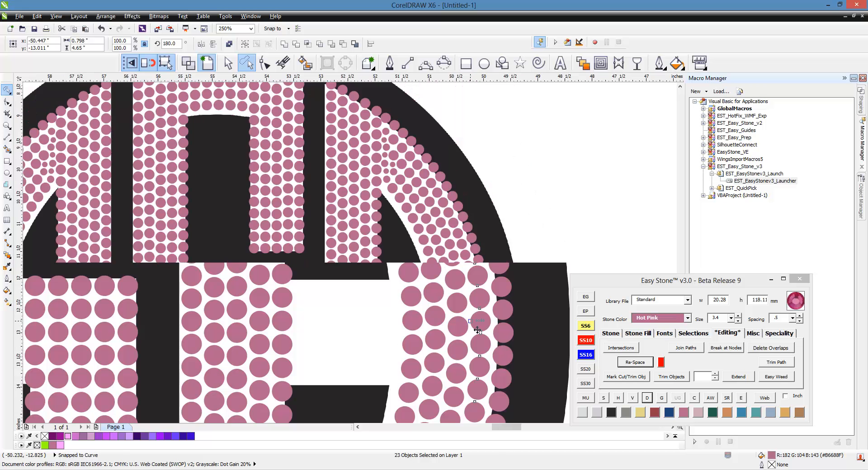
Complete the fourth-row selection by adding the stones along the upper arm up to the letter's stem
{"action": "scroll", "coordinate": [415, 187], "scroll_direction": "up", "scroll_amount": 1}
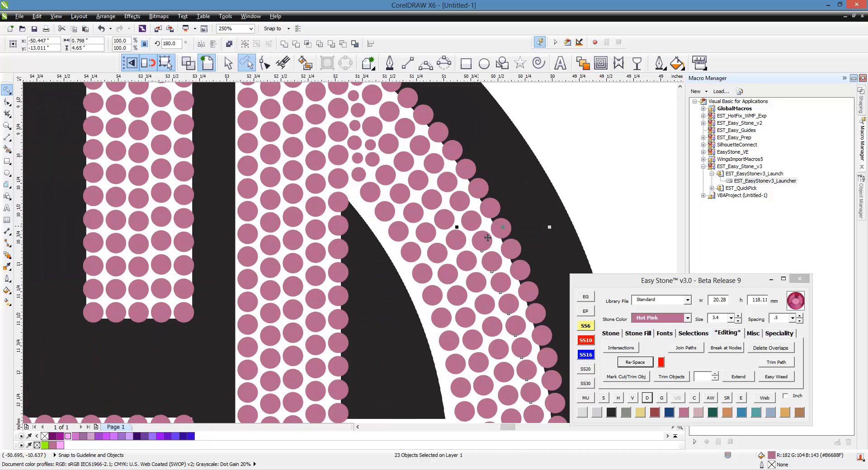
{"action": "left_click", "coordinate": [472, 221], "text": "shift"}
{"action": "left_click", "coordinate": [459, 200], "text": "shift"}
{"action": "left_click", "coordinate": [448, 180], "text": "shift"}
{"action": "left_click", "coordinate": [433, 164], "text": "shift"}
{"action": "left_click", "coordinate": [420, 144], "text": "shift"}
{"action": "left_click", "coordinate": [405, 128], "text": "shift"}
{"action": "left_click", "coordinate": [388, 112], "text": "shift"}
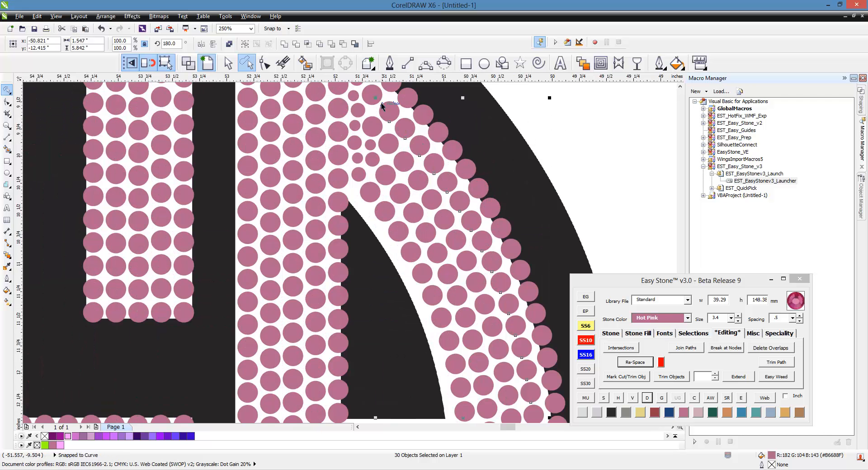
{"action": "left_click", "coordinate": [374, 99], "text": "shift"}
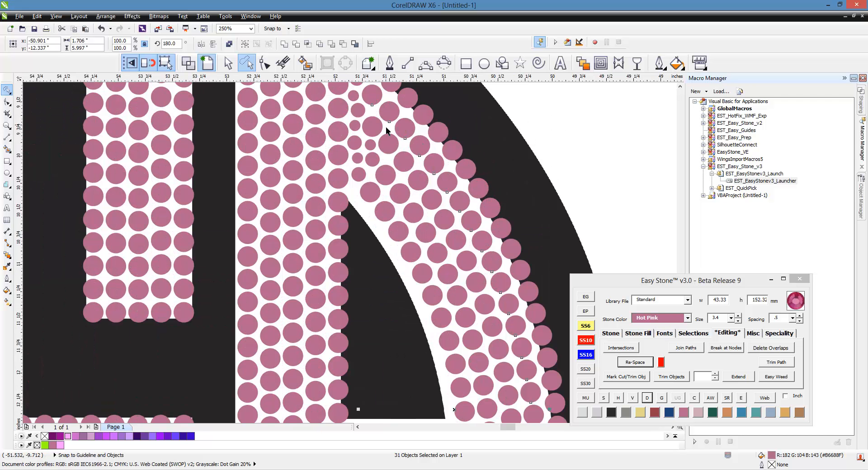
{"action": "scroll", "coordinate": [461, 208], "scroll_direction": "down", "scroll_amount": 2}
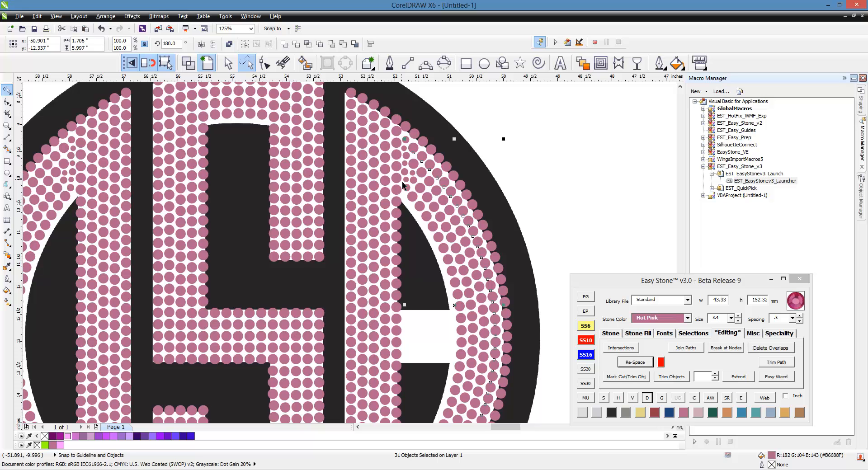
Re-space the selected fourth row of stones and delete the leftover defined path
{"action": "left_click", "coordinate": [635, 363]}
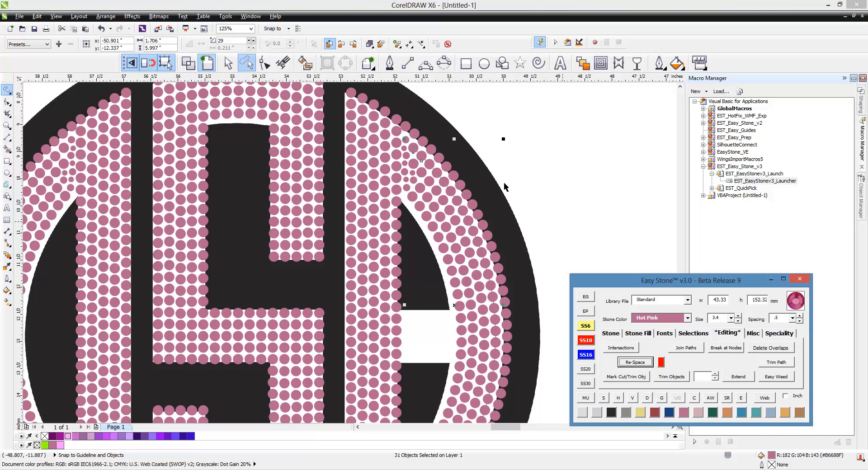
{"action": "left_click", "coordinate": [647, 402]}
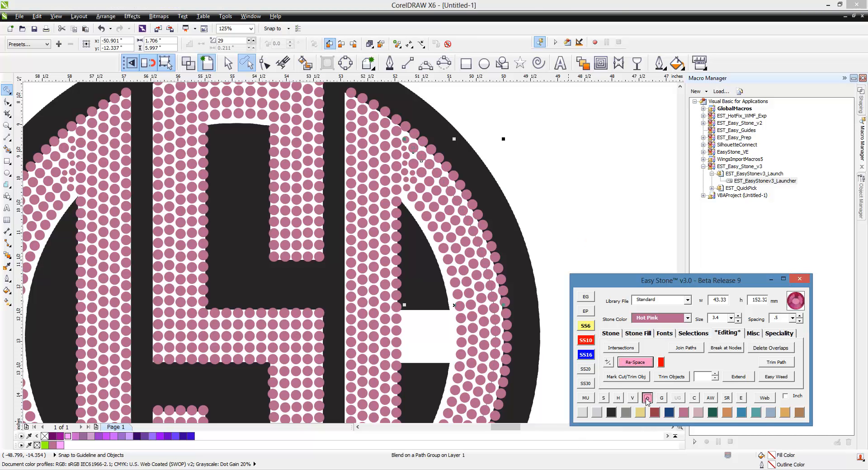
{"action": "scroll", "coordinate": [490, 183], "scroll_direction": "down", "scroll_amount": 1}
{"action": "scroll", "coordinate": [462, 259], "scroll_direction": "up", "scroll_amount": 1}
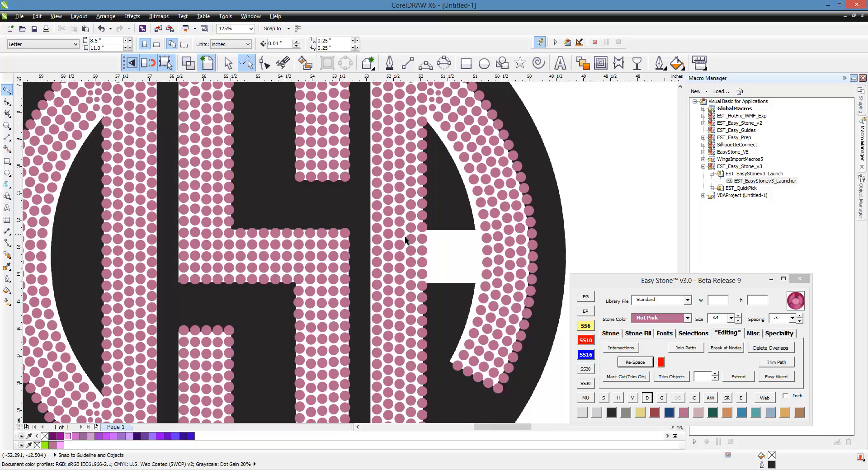
{"action": "scroll", "coordinate": [405, 233], "scroll_direction": "down", "scroll_amount": 1}
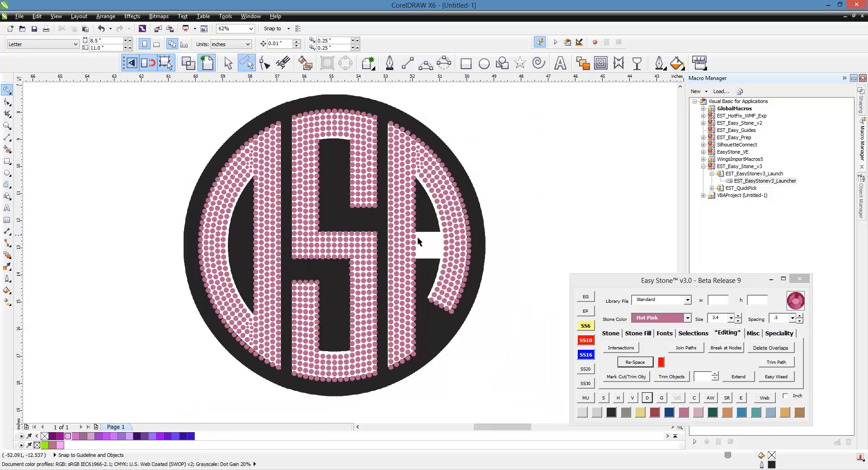
{"action": "scroll", "coordinate": [419, 243], "scroll_direction": "up", "scroll_amount": 2}
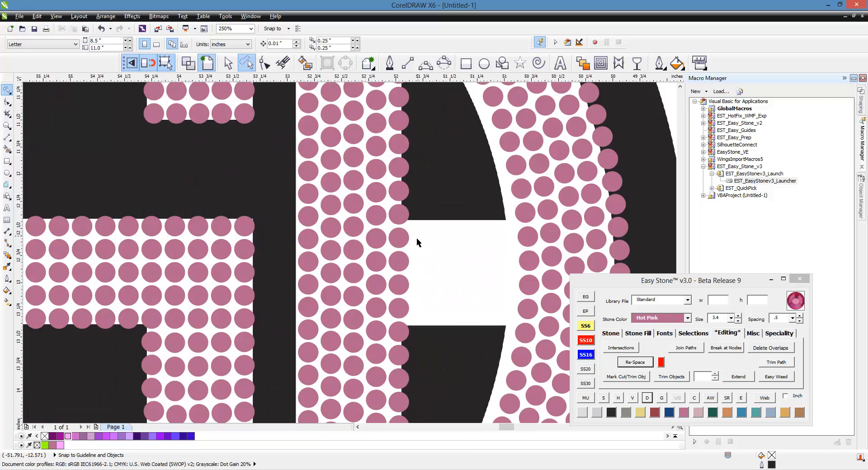
Copy the end stone of the middle letter's top crossbar row to the upper edge of the right letter's crossbar as an alignment reference
{"action": "left_click", "coordinate": [252, 227]}
{"action": "left_click_drag", "start_coordinate": [253, 229], "coordinate": [443, 233]}
{"action": "scroll", "coordinate": [424, 217], "scroll_direction": "up", "scroll_amount": 1}
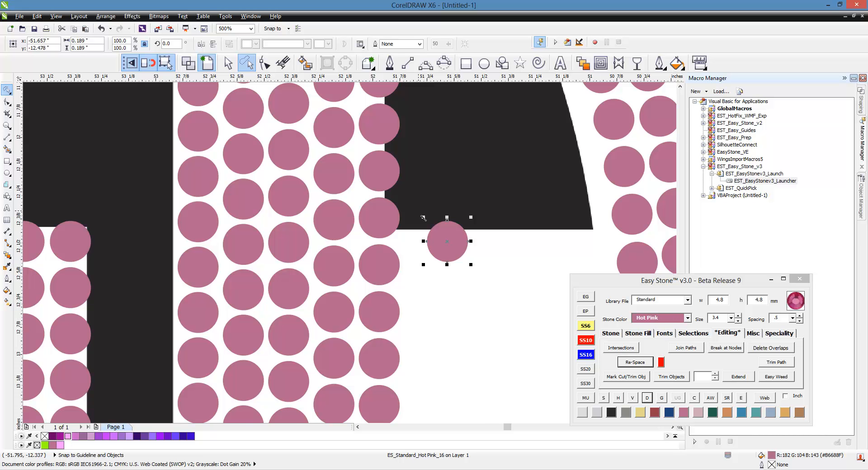
{"action": "scroll", "coordinate": [423, 218], "scroll_direction": "down", "scroll_amount": 1}
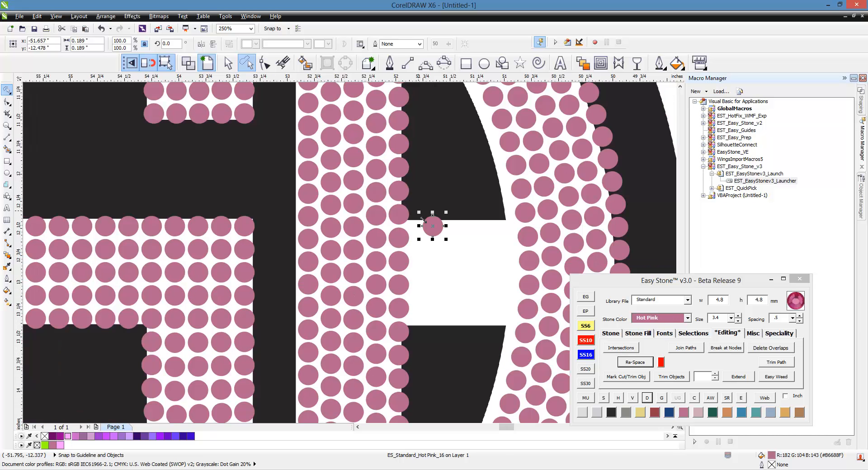
{"action": "scroll", "coordinate": [422, 220], "scroll_direction": "down", "scroll_amount": 1}
{"action": "scroll", "coordinate": [437, 221], "scroll_direction": "up", "scroll_amount": 2}
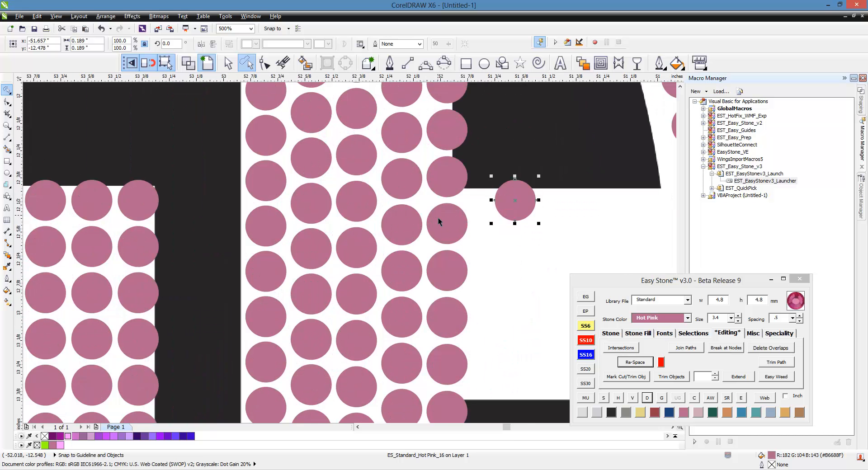
{"action": "scroll", "coordinate": [395, 262], "scroll_direction": "down", "scroll_amount": 2}
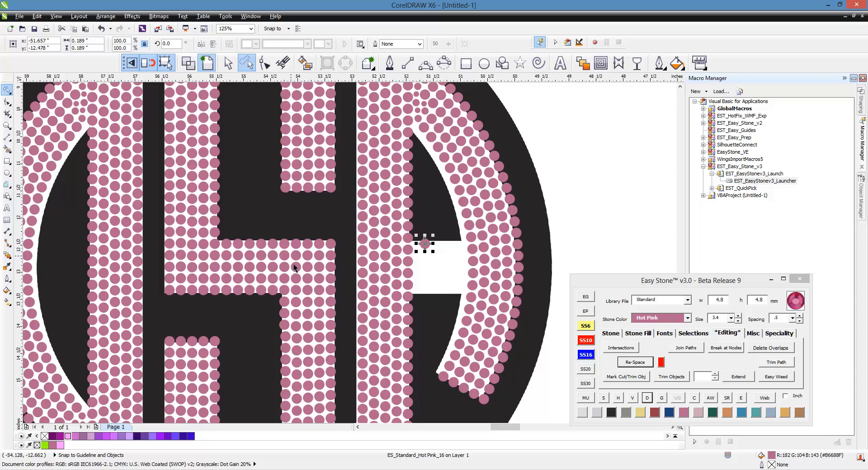
{"action": "scroll", "coordinate": [422, 260], "scroll_direction": "up", "scroll_amount": 1}
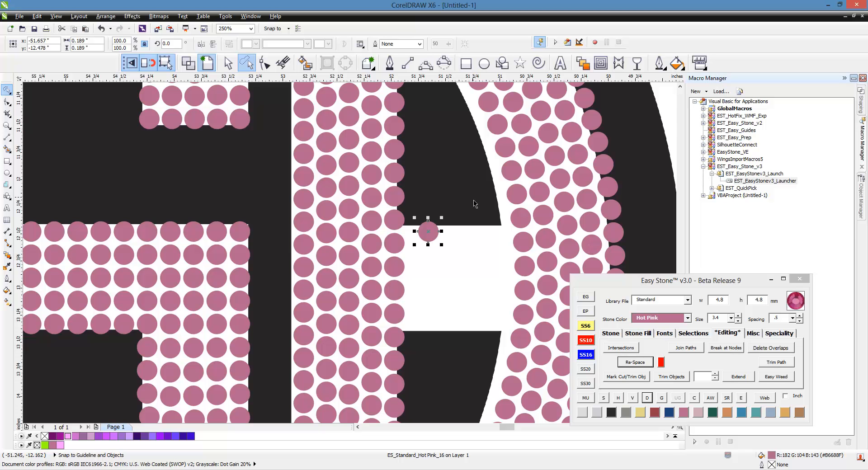
{"action": "scroll", "coordinate": [425, 208], "scroll_direction": "up", "scroll_amount": 2}
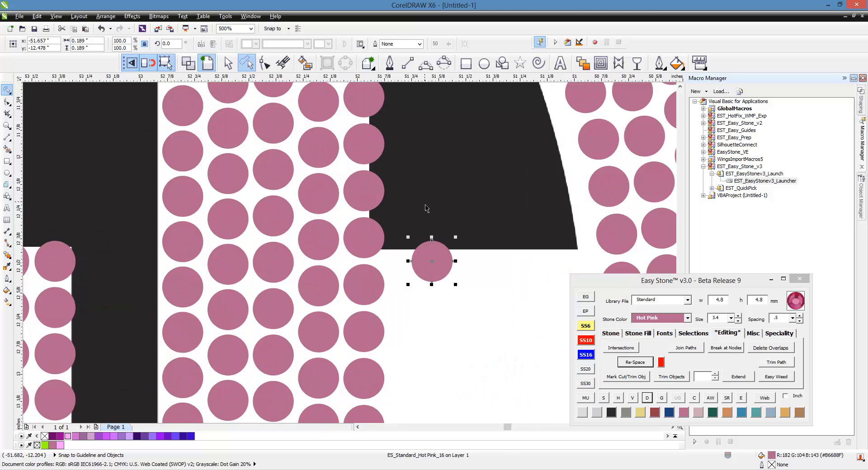
{"action": "scroll", "coordinate": [425, 208], "scroll_direction": "down", "scroll_amount": 2}
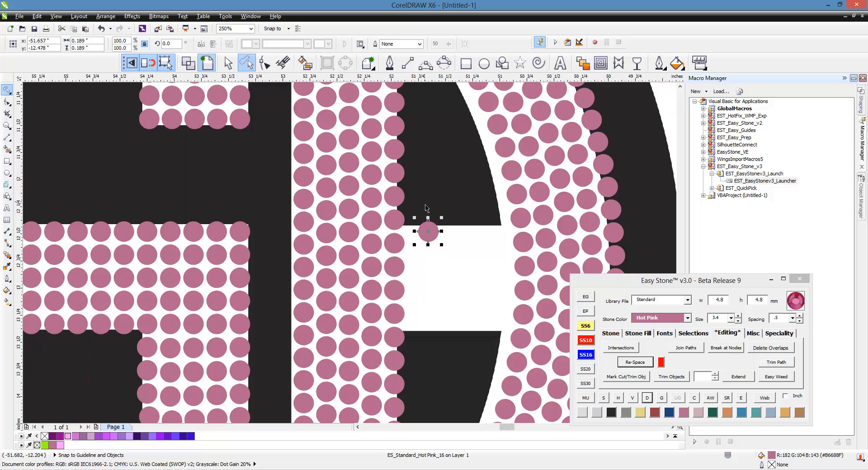
{"action": "scroll", "coordinate": [425, 208], "scroll_direction": "up", "scroll_amount": 2}
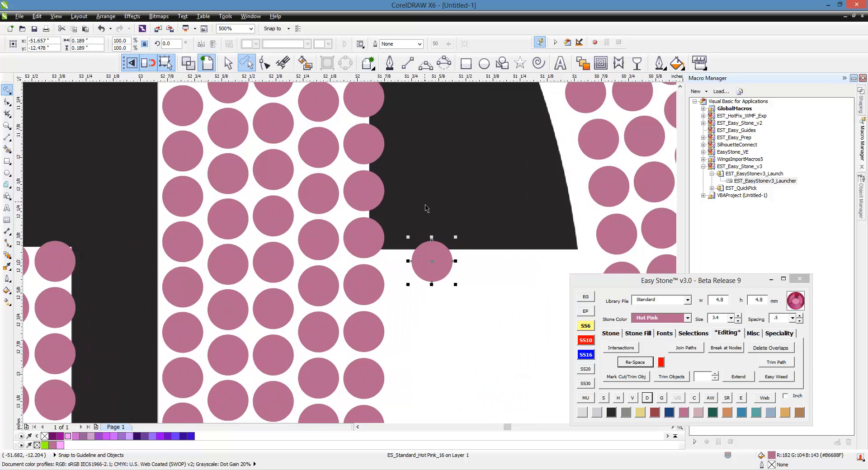
Align the five stem stones nearest the crossbar's upper edge horizontally with the copied reference stone
{"action": "left_click", "coordinate": [426, 204]}
{"action": "left_click", "coordinate": [361, 238]}
{"action": "left_click", "coordinate": [322, 242], "text": "shift"}
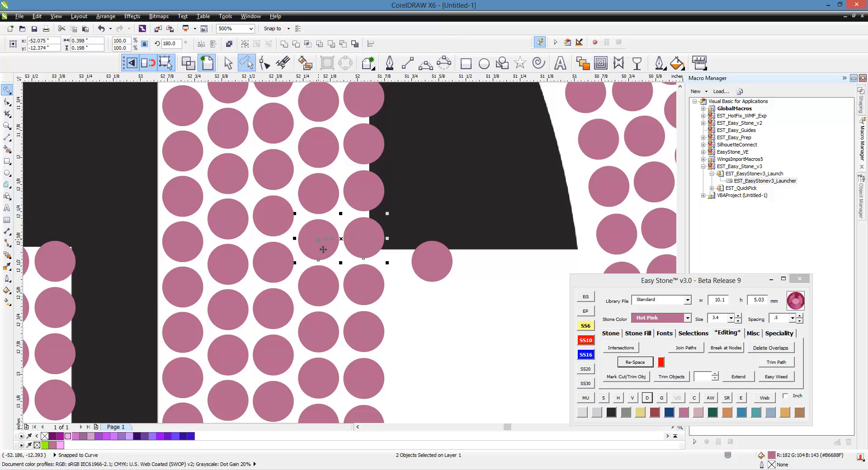
{"action": "left_click", "coordinate": [274, 262], "text": "shift"}
{"action": "left_click", "coordinate": [240, 268], "text": "shift"}
{"action": "left_click", "coordinate": [194, 254], "text": "shift"}
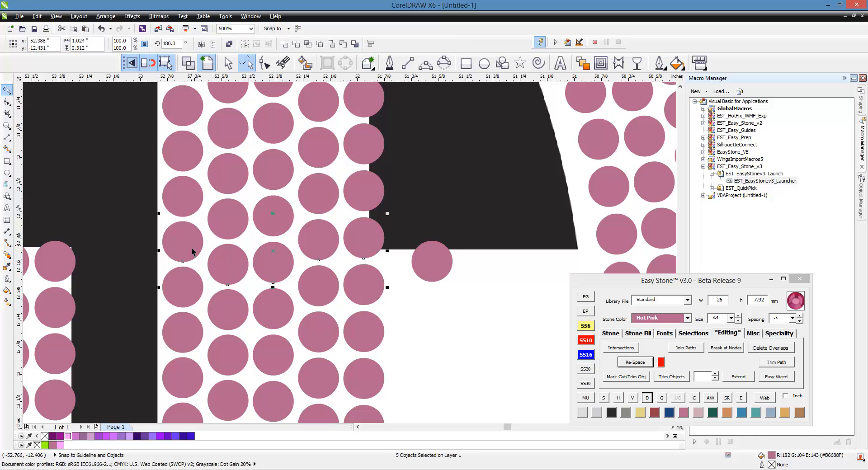
{"action": "left_click", "coordinate": [444, 274], "text": "shift"}
{"action": "key", "text": "e"}
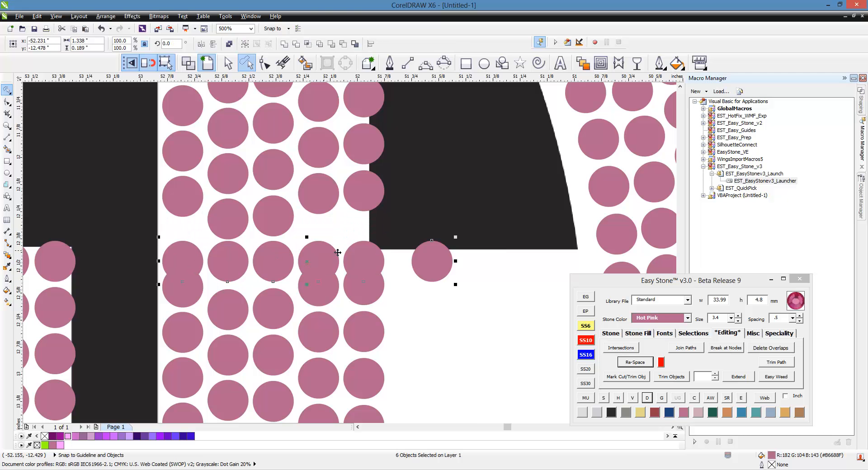
{"action": "key", "text": "Escape"}
Place a second reference stone at the crossbar's lower edge and align the five nearest stem stones horizontally with it
{"action": "scroll", "coordinate": [416, 215], "scroll_direction": "down", "scroll_amount": 2}
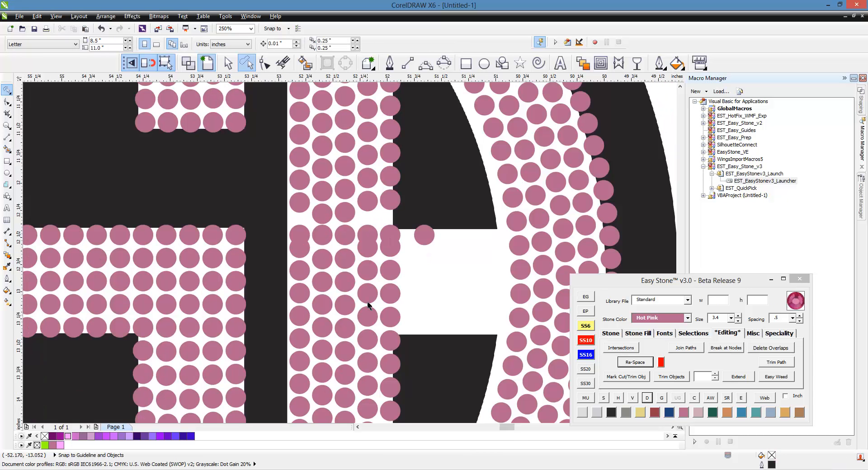
{"action": "left_click_drag", "start_coordinate": [239, 330], "coordinate": [241, 352]}
{"action": "scroll", "coordinate": [394, 340], "scroll_direction": "up", "scroll_amount": 2}
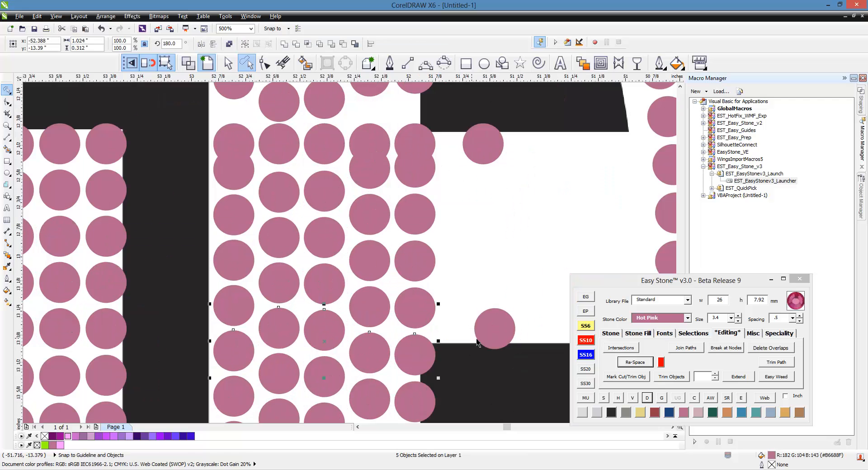
{"action": "left_click", "coordinate": [499, 340], "text": "shift"}
{"action": "key", "text": "e"}
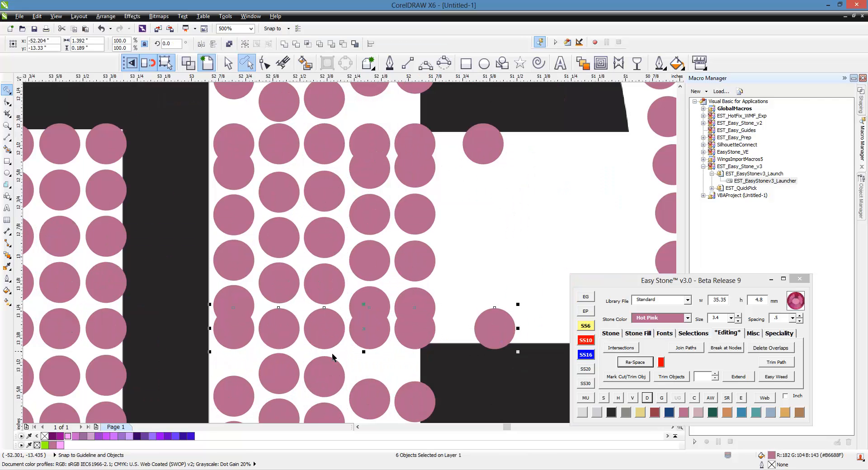
{"action": "key", "text": "Escape"}
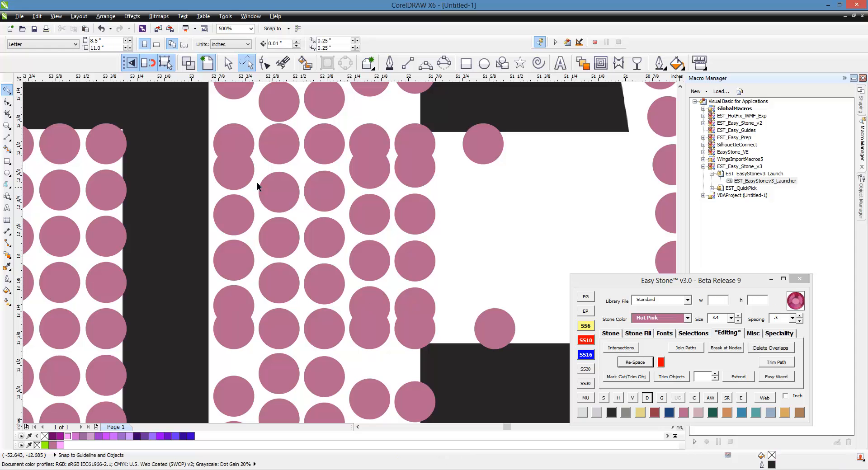
Delete all uneven stem stones lying between the two aligned rows
{"action": "mouse_move", "coordinate": [345, 206]}
{"action": "left_mouse_down"}
{"action": "mouse_move", "coordinate": [465, 326]}
{"action": "mouse_move", "coordinate": [360, 345]}
{"action": "mouse_move", "coordinate": [184, 336]}
{"action": "left_mouse_up"}
{"action": "key", "text": "Delete"}
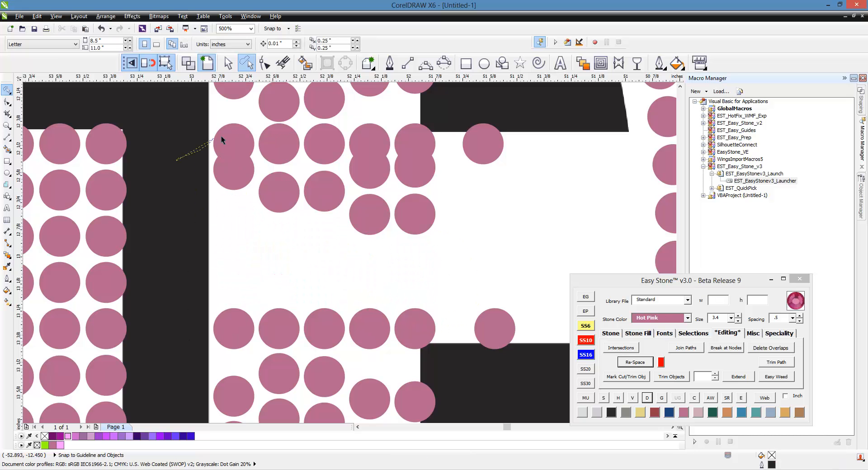
{"action": "mouse_move", "coordinate": [222, 137]}
{"action": "left_mouse_down"}
{"action": "mouse_move", "coordinate": [425, 138]}
{"action": "mouse_move", "coordinate": [465, 175]}
{"action": "mouse_move", "coordinate": [449, 231]}
{"action": "mouse_move", "coordinate": [205, 260]}
{"action": "left_mouse_up"}
{"action": "key", "text": "Delete"}
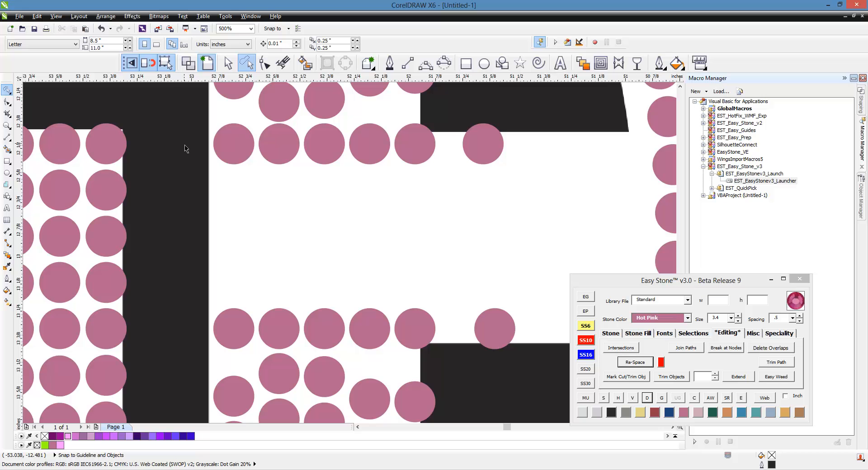
Fill the stem gap with three copies of the upper aligned row, level with the middle letter's crossbar rows
{"action": "key", "text": "space"}
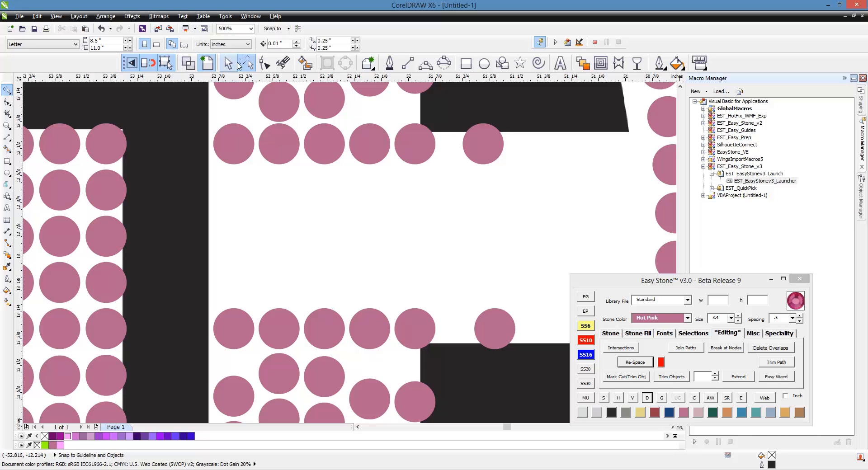
{"action": "left_click_drag", "start_coordinate": [186, 118], "coordinate": [476, 189]}
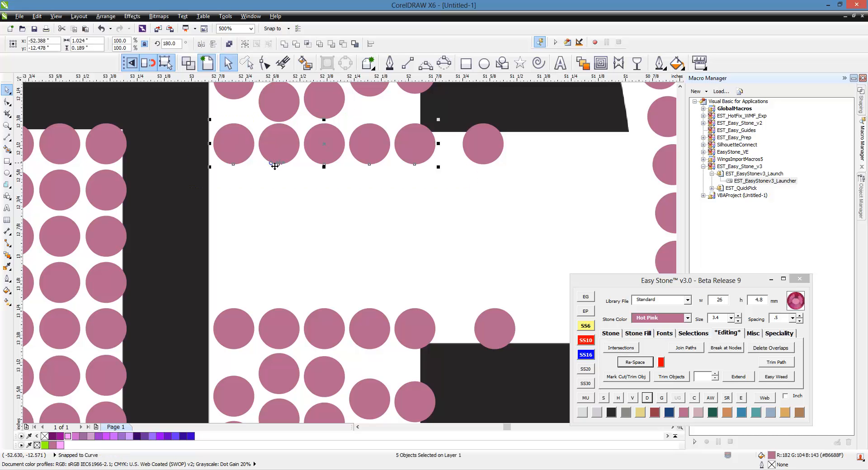
{"action": "left_click", "coordinate": [112, 147], "text": "shift"}
{"action": "left_click_drag", "start_coordinate": [111, 146], "coordinate": [106, 284]}
{"action": "key", "text": "space"}
{"action": "key", "text": "space"}
{"action": "key", "text": "Escape"}
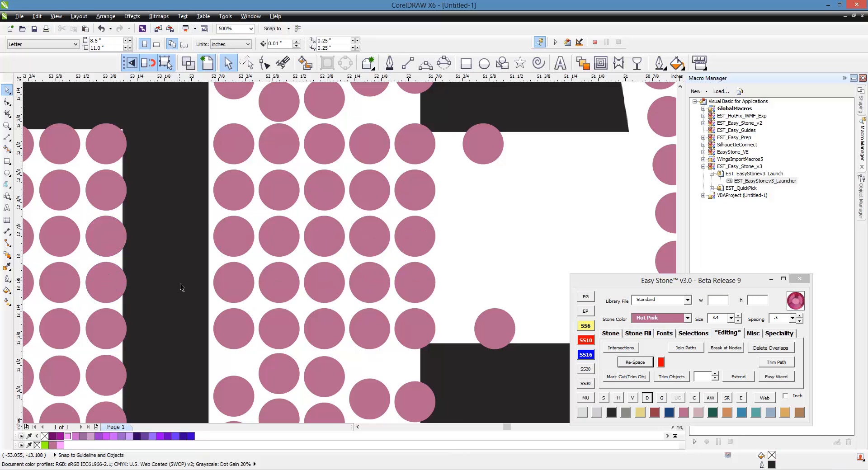
Delete the two reference stones beside the right letter's stem
{"action": "left_click", "coordinate": [497, 325]}
{"action": "key", "text": "Delete"}
{"action": "left_click", "coordinate": [476, 148]}
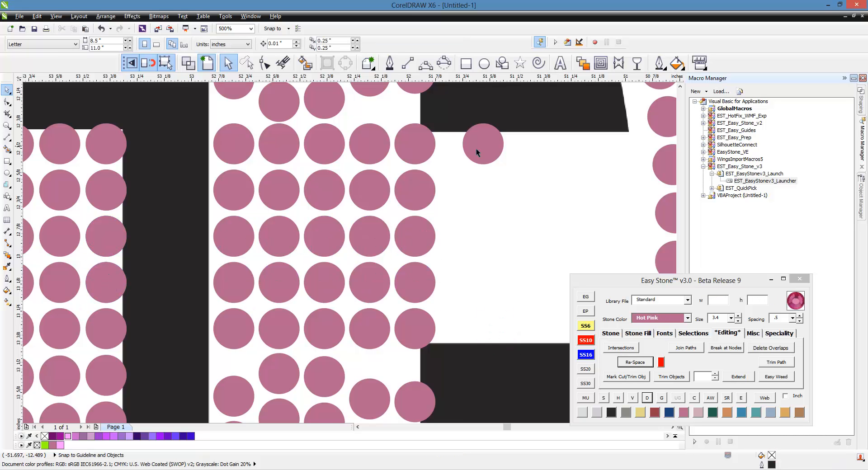
{"action": "key", "text": "Delete"}
{"action": "scroll", "coordinate": [419, 240], "scroll_direction": "down", "scroll_amount": 1}
{"action": "scroll", "coordinate": [491, 201], "scroll_direction": "up", "scroll_amount": 1}
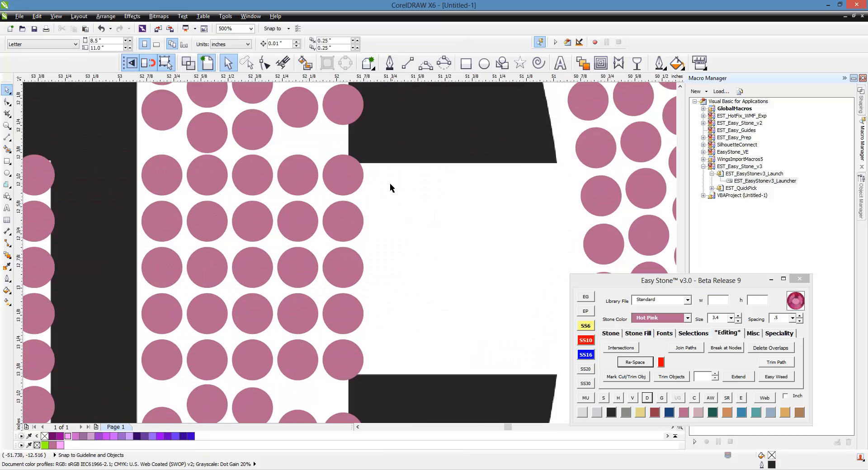
Copy the outermost stem stone of each of the five crossbar rows straight across to the curved arm's inner edge
{"action": "left_click_drag", "start_coordinate": [361, 183], "coordinate": [558, 195]}
{"action": "scroll", "coordinate": [392, 180], "scroll_direction": "down", "scroll_amount": 2}
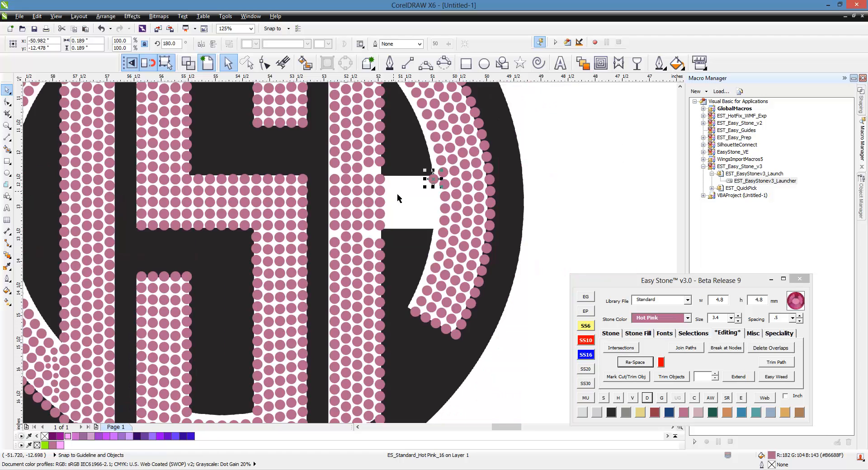
{"action": "scroll", "coordinate": [407, 194], "scroll_direction": "up", "scroll_amount": 1}
{"action": "scroll", "coordinate": [408, 195], "scroll_direction": "up", "scroll_amount": 1}
{"action": "left_click_drag", "start_coordinate": [342, 197], "coordinate": [456, 206]}
{"action": "left_click_drag", "start_coordinate": [501, 224], "coordinate": [501, 223]}
{"action": "left_click_drag", "start_coordinate": [287, 246], "coordinate": [512, 261]}
{"action": "left_click_drag", "start_coordinate": [279, 290], "coordinate": [498, 294]}
{"action": "left_click_drag", "start_coordinate": [267, 346], "coordinate": [482, 354]}
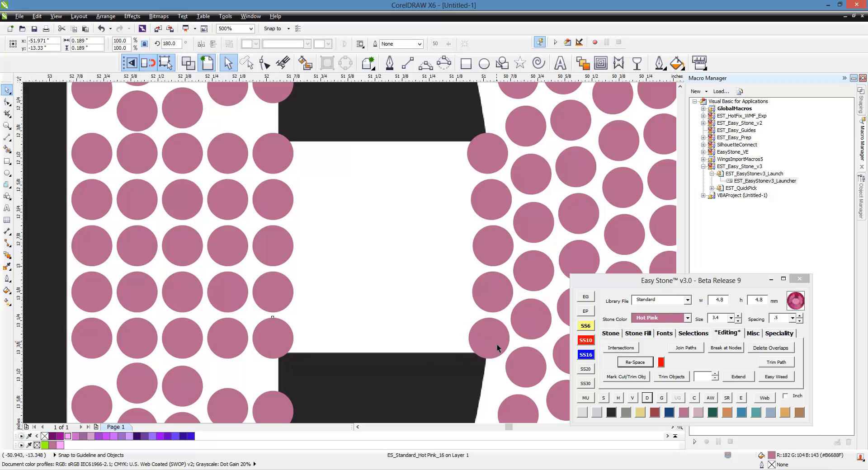
Add evenly spaced stones between the two end stones in each of the crossbar's lower three rows
{"action": "left_click", "coordinate": [498, 348], "text": "shift"}
{"action": "left_click", "coordinate": [611, 333]}
{"action": "left_click", "coordinate": [663, 348]}
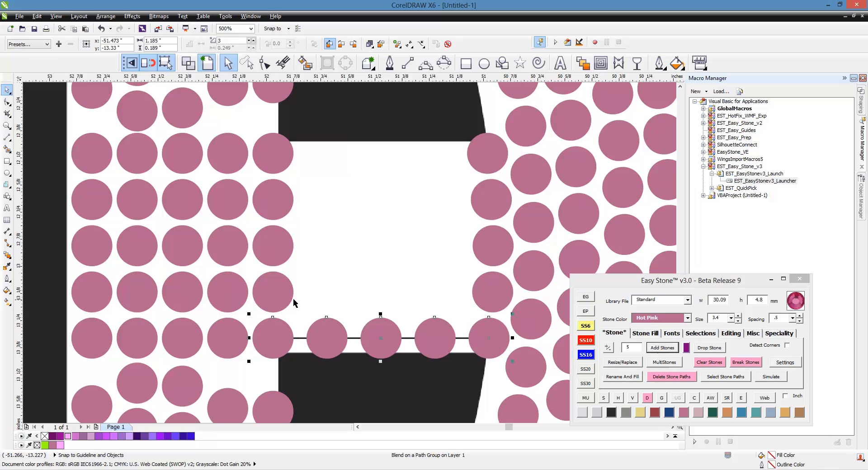
{"action": "left_click", "coordinate": [285, 294]}
{"action": "left_click", "coordinate": [488, 299], "text": "shift"}
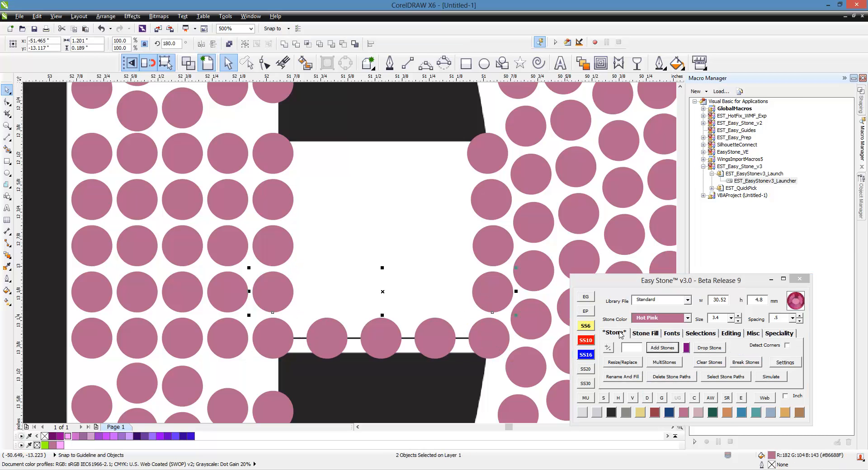
{"action": "left_click", "coordinate": [663, 348]}
{"action": "left_click", "coordinate": [284, 252]}
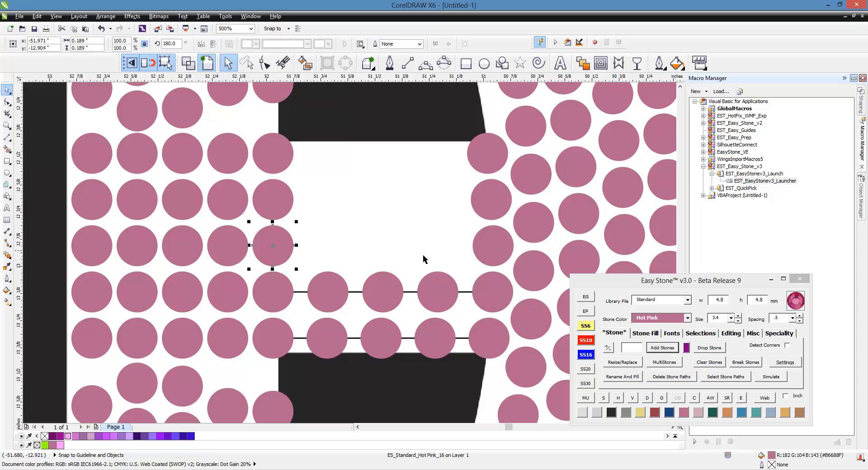
{"action": "left_click", "coordinate": [500, 262], "text": "shift"}
{"action": "left_click", "coordinate": [663, 347]}
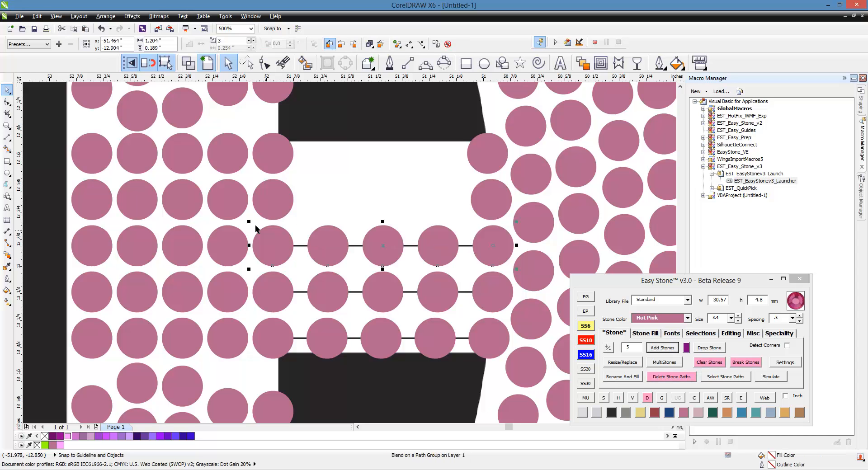
Add evenly spaced stones between the end stones in each of the crossbar's upper two rows
{"action": "left_click", "coordinate": [271, 205]}
{"action": "left_click", "coordinate": [495, 211], "text": "shift"}
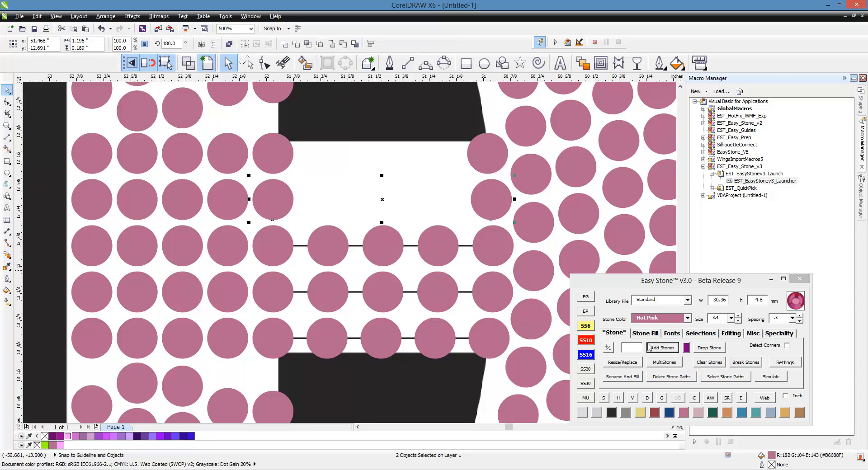
{"action": "left_click", "coordinate": [663, 348]}
{"action": "left_click", "coordinate": [273, 154]}
{"action": "left_click", "coordinate": [490, 162], "text": "shift"}
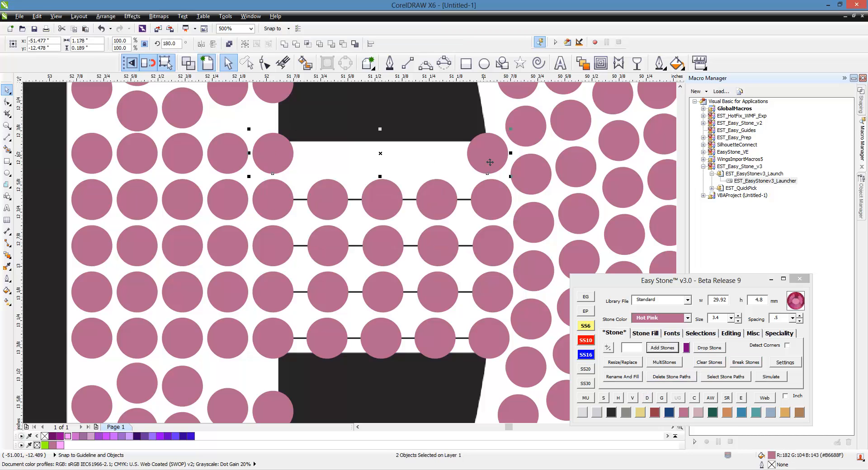
{"action": "left_click", "coordinate": [658, 347]}
{"action": "left_click", "coordinate": [359, 378]}
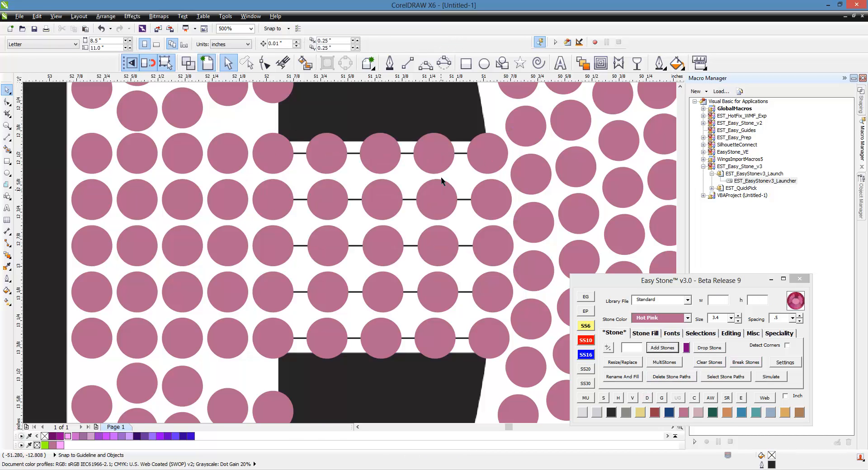
Select all stones of the right letter and delete their stone paths
{"action": "scroll", "coordinate": [435, 167], "scroll_direction": "down", "scroll_amount": 1}
{"action": "scroll", "coordinate": [434, 167], "scroll_direction": "down", "scroll_amount": 2}
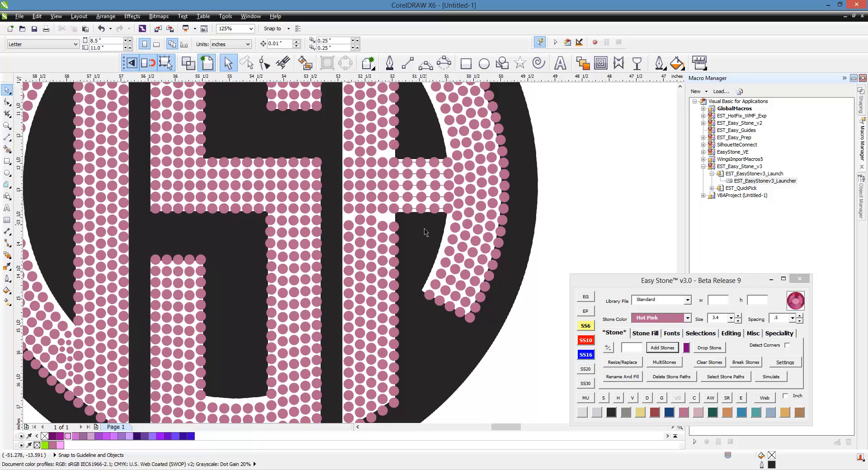
{"action": "scroll", "coordinate": [508, 181], "scroll_direction": "down", "scroll_amount": 1}
{"action": "scroll", "coordinate": [348, 255], "scroll_direction": "down", "scroll_amount": 1}
{"action": "scroll", "coordinate": [389, 202], "scroll_direction": "up", "scroll_amount": 1}
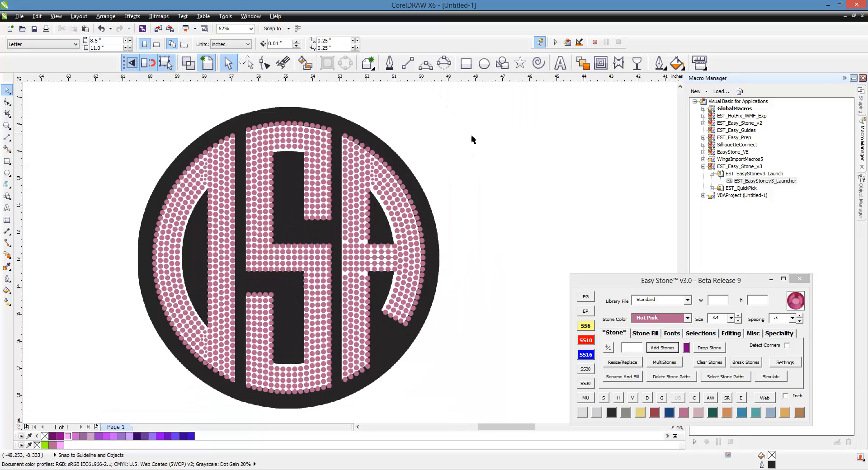
{"action": "left_click_drag", "start_coordinate": [477, 99], "coordinate": [332, 397]}
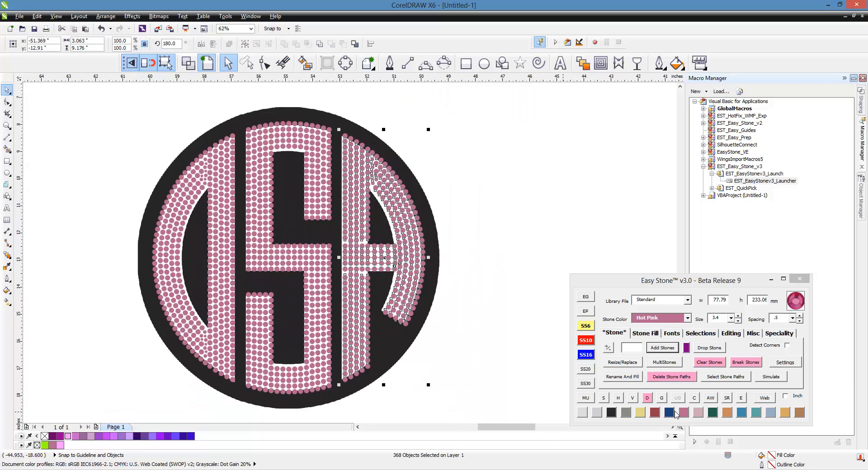
{"action": "left_click", "coordinate": [681, 382]}
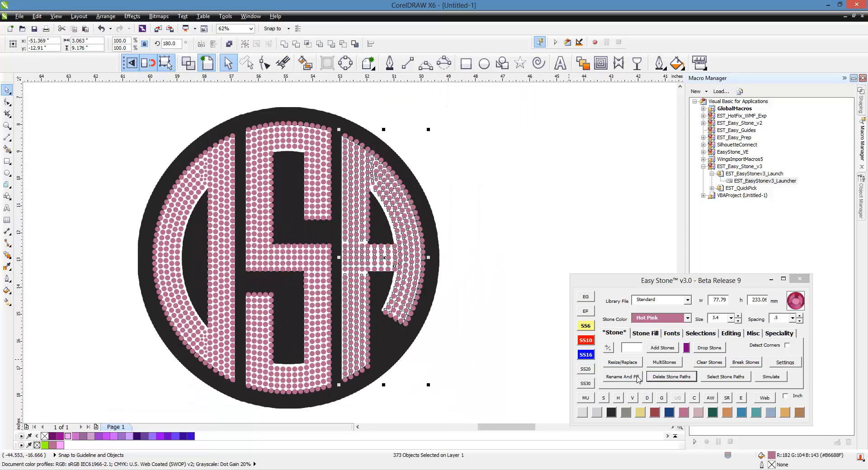
Check the right letter's selected stones for adjacent or overlapping shapes
{"action": "left_click", "coordinate": [692, 399]}
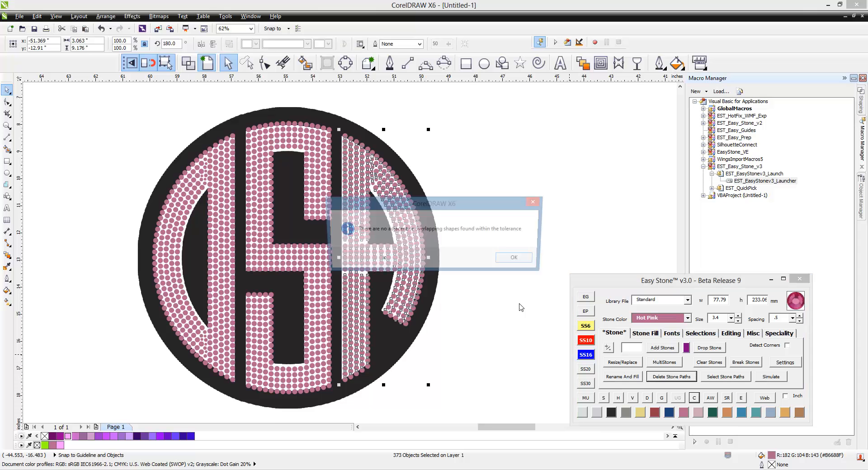
{"action": "left_click", "coordinate": [518, 262]}
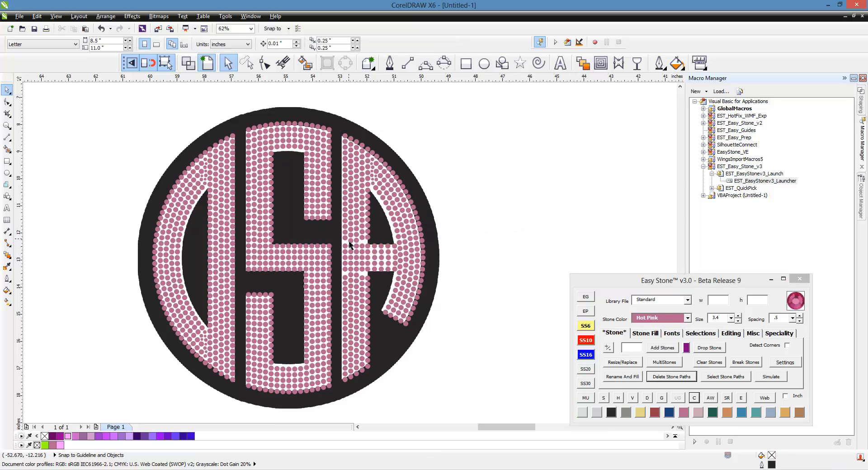
Distribute the stones vertically in the right letter's two leftmost stem columns, from the crossbar's top row up to the outer edge
{"action": "scroll", "coordinate": [336, 202], "scroll_direction": "up", "scroll_amount": 2}
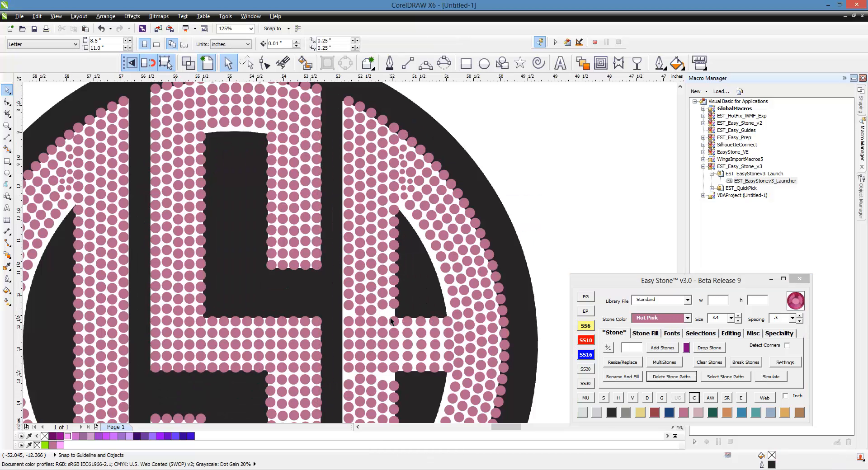
{"action": "left_click", "coordinate": [351, 322]}
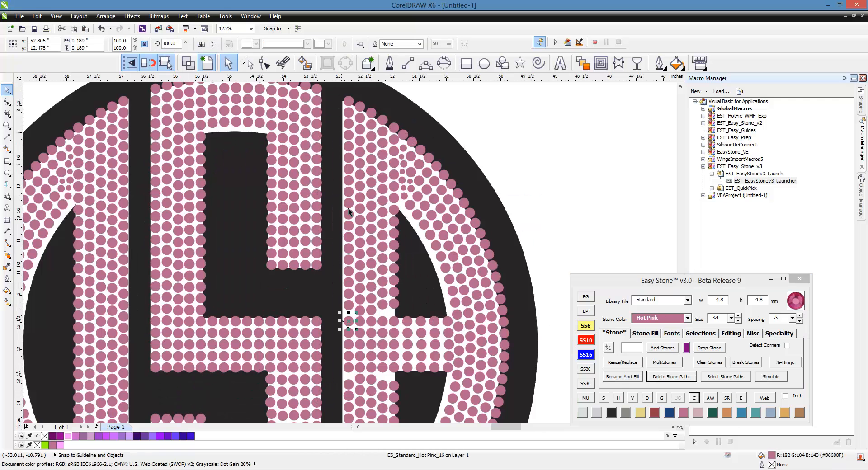
{"action": "left_click", "coordinate": [351, 106], "text": "shift"}
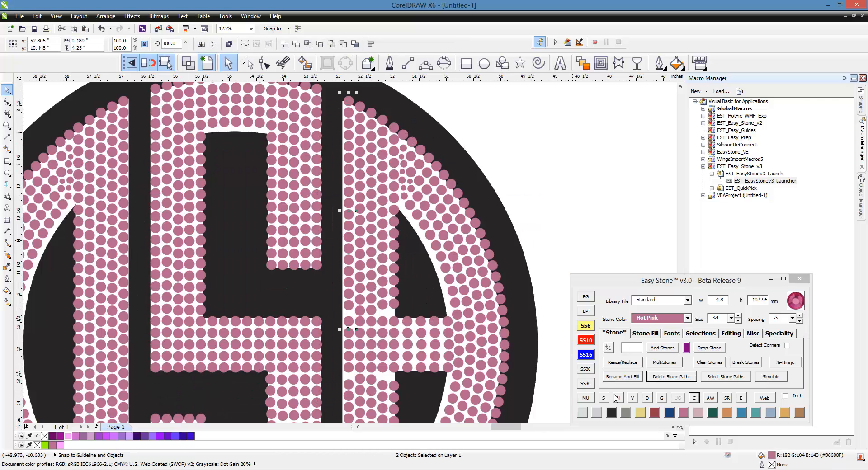
{"action": "left_click", "coordinate": [632, 398]}
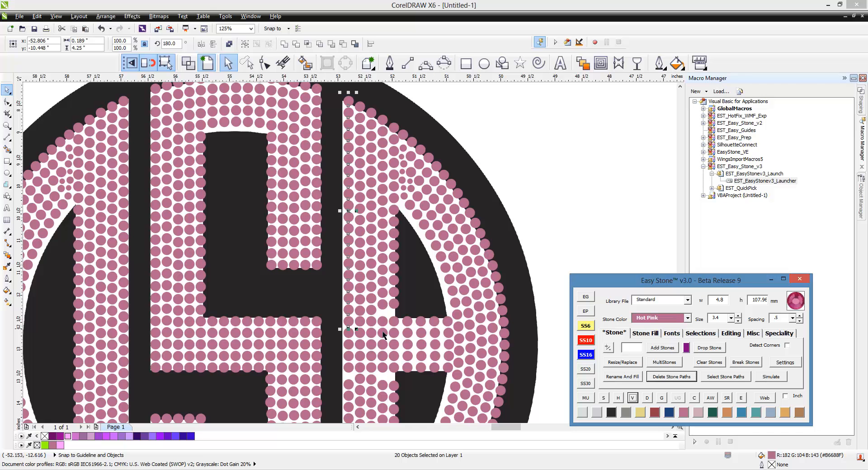
{"action": "left_click", "coordinate": [361, 322]}
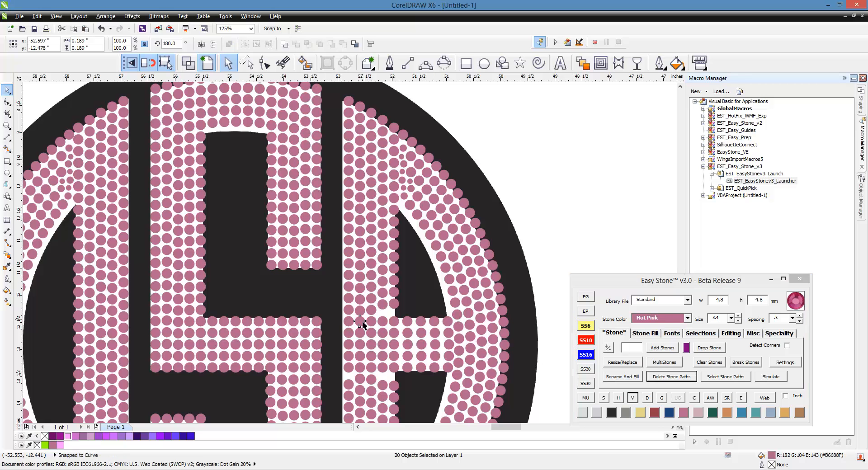
{"action": "left_click", "coordinate": [366, 110], "text": "shift"}
{"action": "left_click", "coordinate": [633, 398]}
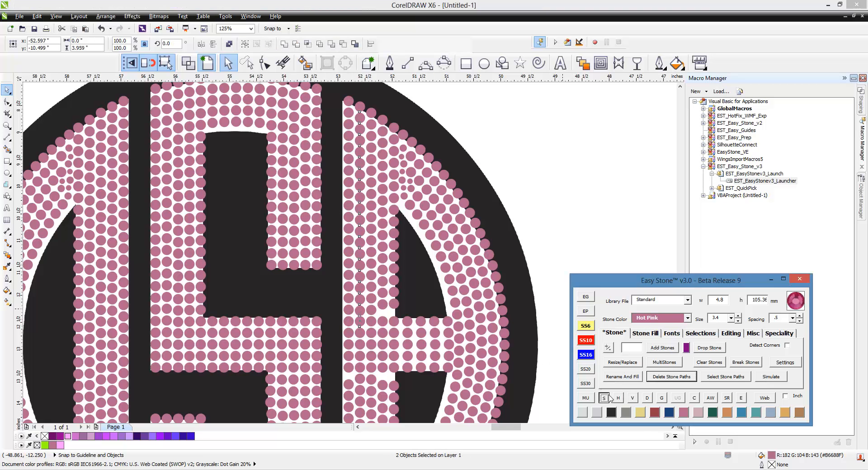
Distribute the stones vertically in the stem's other three columns above the crossbar, starting from the crossbar's top row
{"action": "left_click", "coordinate": [371, 322]}
{"action": "left_click", "coordinate": [371, 119], "text": "shift"}
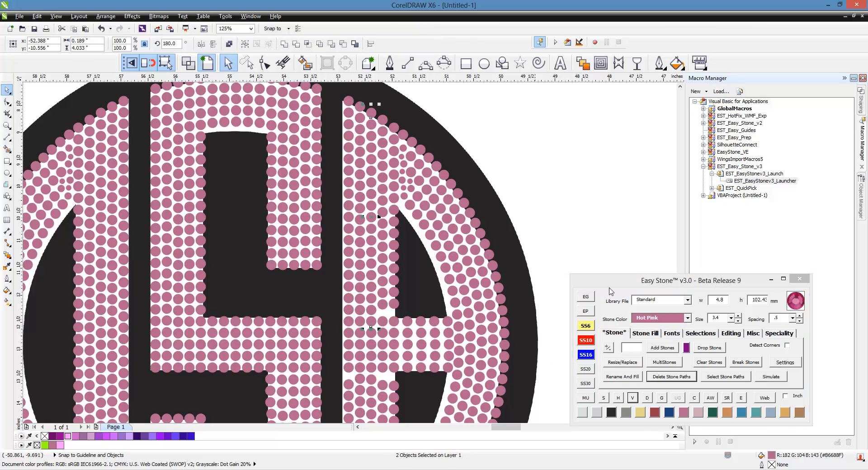
{"action": "left_click", "coordinate": [633, 398]}
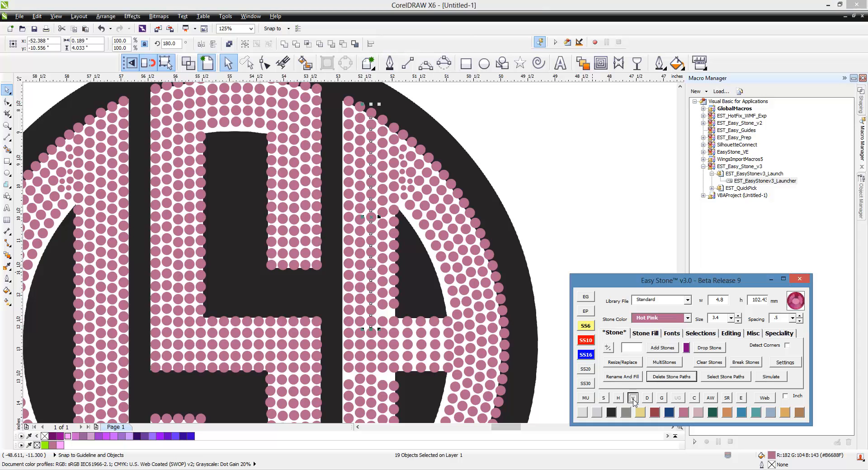
{"action": "left_click", "coordinate": [382, 324]}
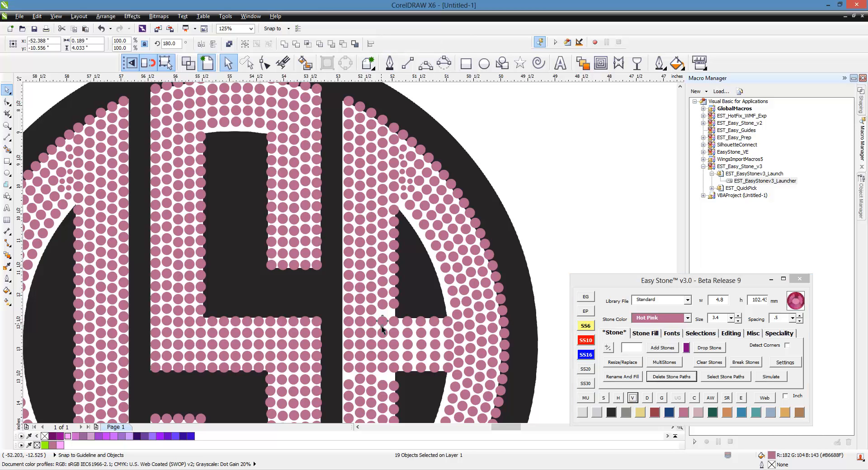
{"action": "left_click", "coordinate": [382, 123], "text": "shift"}
{"action": "left_click", "coordinate": [633, 398]}
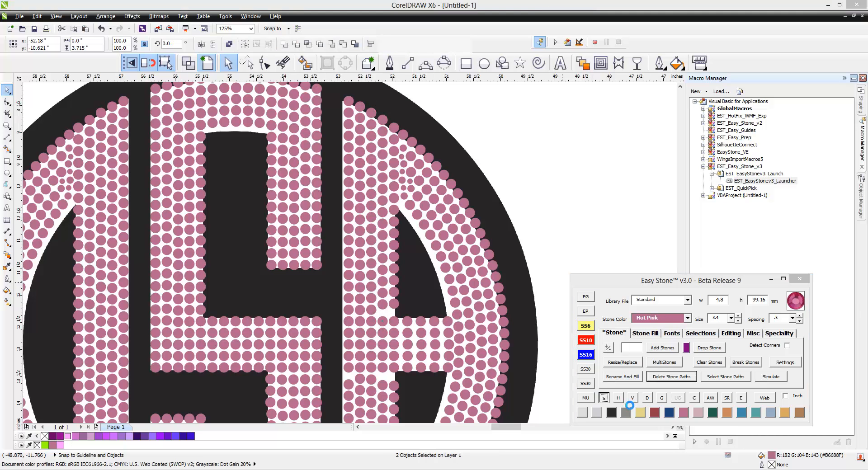
{"action": "left_click", "coordinate": [394, 322]}
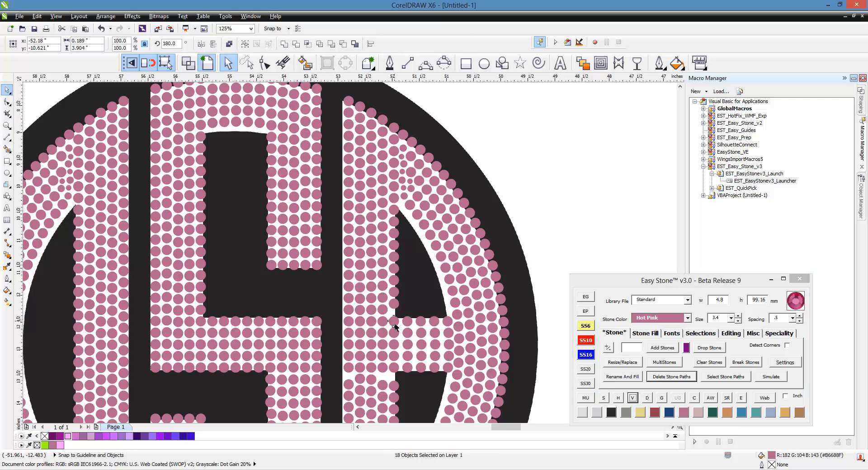
{"action": "left_click", "coordinate": [395, 205], "text": "shift"}
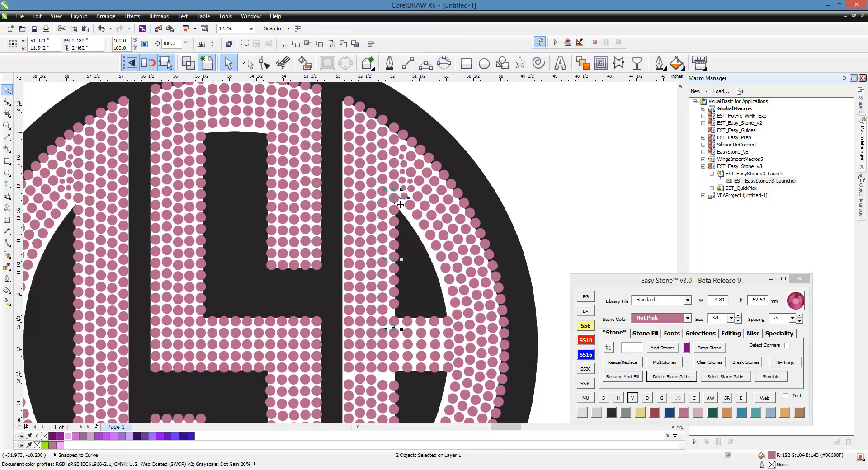
{"action": "left_click", "coordinate": [604, 398]}
{"action": "left_click", "coordinate": [633, 398]}
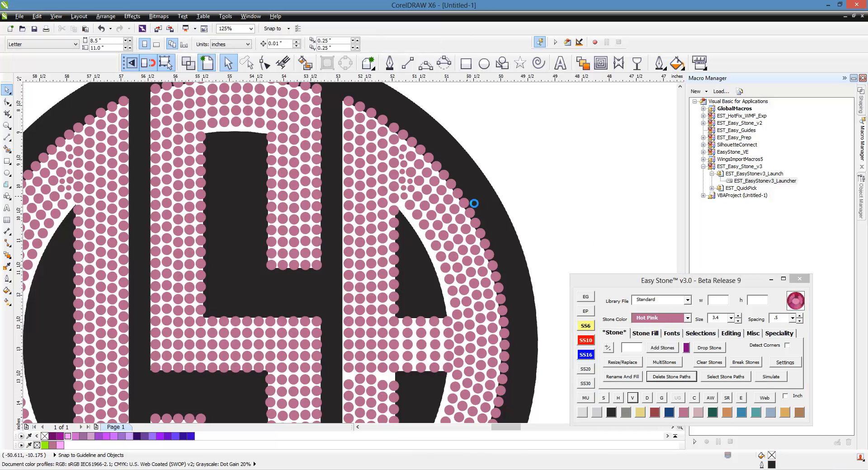
Distribute the stones vertically in the stem's two leftmost columns, from the crossbar's bottom row down to the stem's lower end
{"action": "scroll", "coordinate": [474, 203], "scroll_direction": "down", "scroll_amount": 3}
{"action": "scroll", "coordinate": [421, 307], "scroll_direction": "up", "scroll_amount": 4}
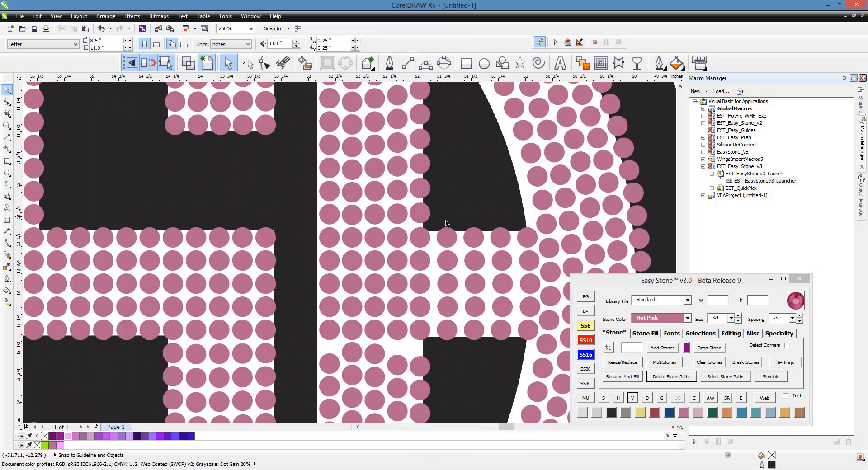
{"action": "scroll", "coordinate": [314, 191], "scroll_direction": "down", "scroll_amount": 2}
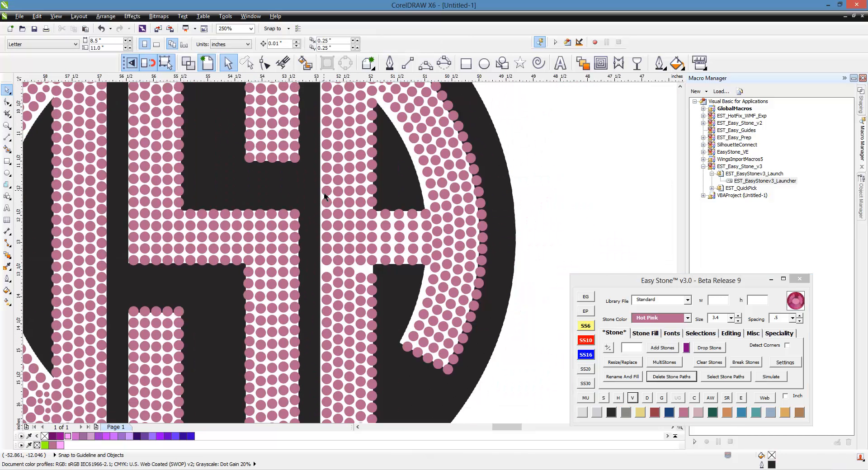
{"action": "left_click", "coordinate": [327, 261]}
{"action": "scroll", "coordinate": [327, 267], "scroll_direction": "down", "scroll_amount": 2}
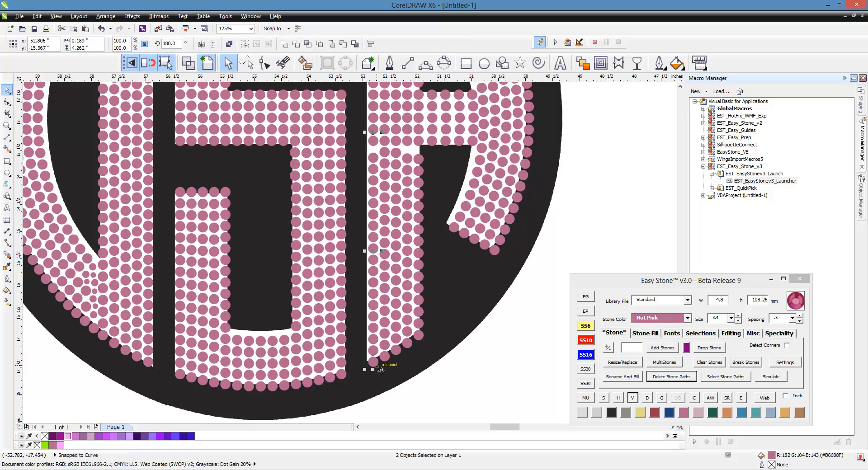
{"action": "left_click", "coordinate": [605, 400]}
{"action": "left_click", "coordinate": [385, 140]}
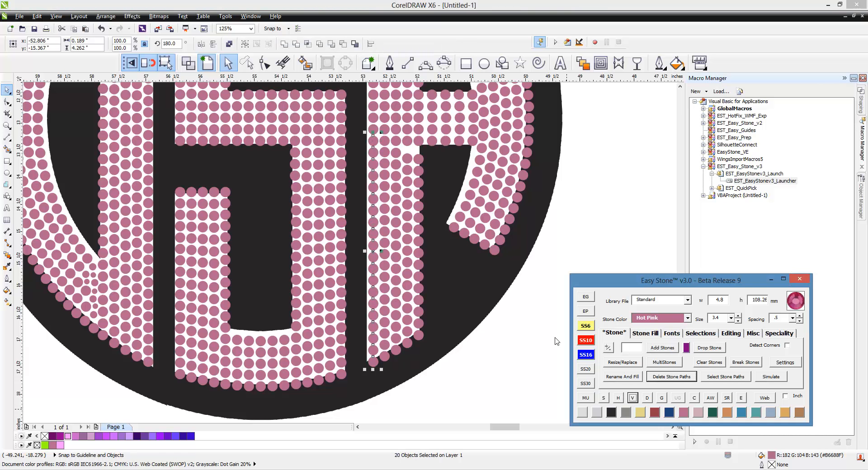
{"action": "left_click", "coordinate": [385, 358], "text": "shift"}
{"action": "left_click", "coordinate": [609, 397]}
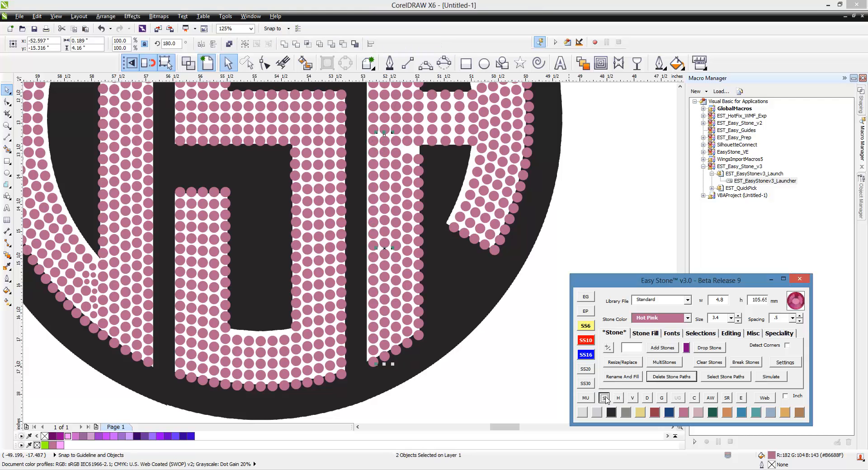
Distribute the stones vertically in the stem's remaining three columns below the crossbar, starting from the crossbar's bottom row
{"action": "left_click", "coordinate": [396, 137]}
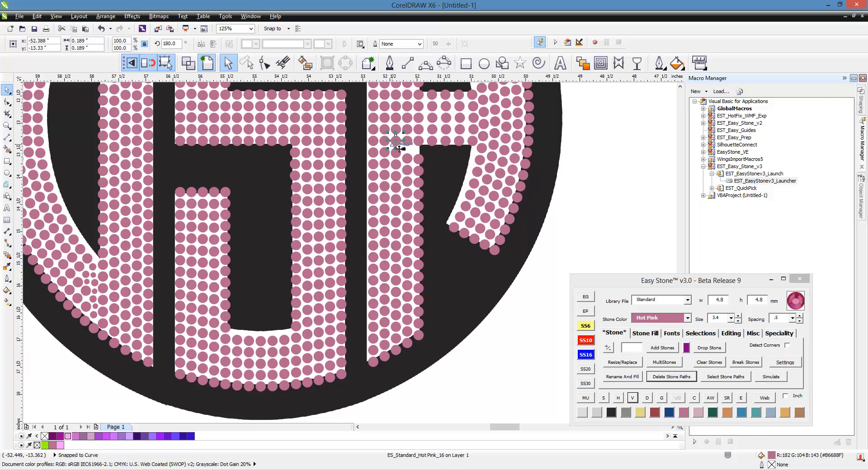
{"action": "left_click", "coordinate": [396, 351], "text": "shift"}
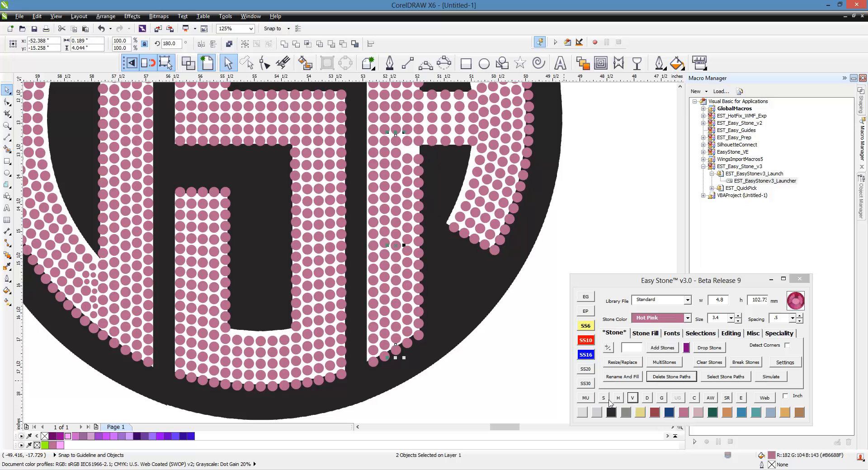
{"action": "left_click", "coordinate": [633, 398]}
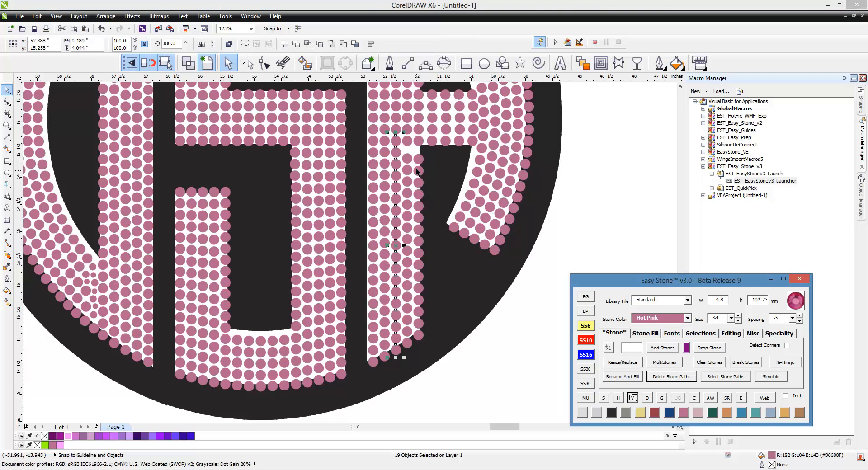
{"action": "left_click", "coordinate": [409, 141]}
{"action": "left_click", "coordinate": [409, 347], "text": "shift"}
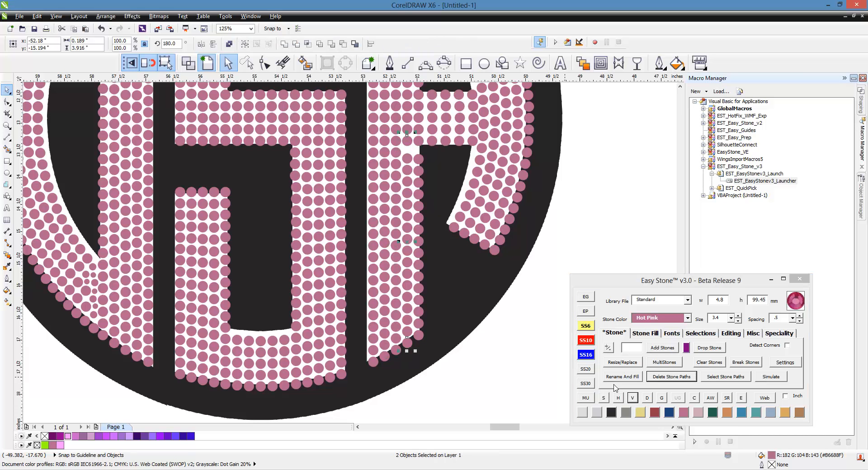
{"action": "left_click", "coordinate": [632, 398]}
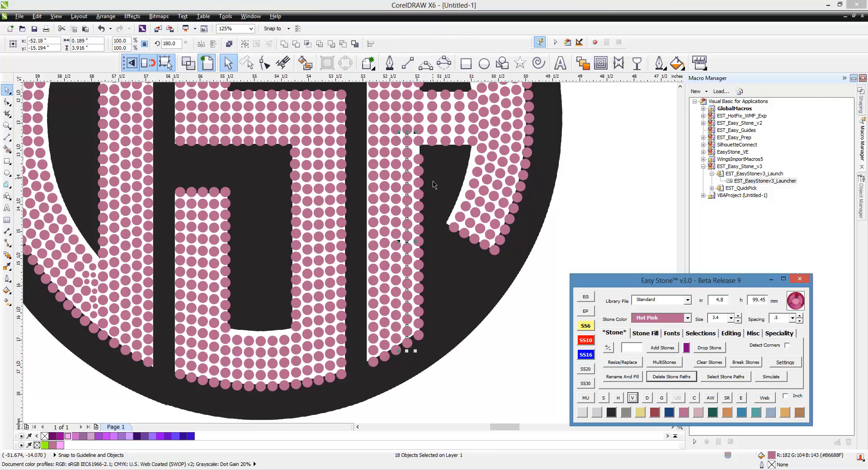
{"action": "left_click", "coordinate": [418, 141]}
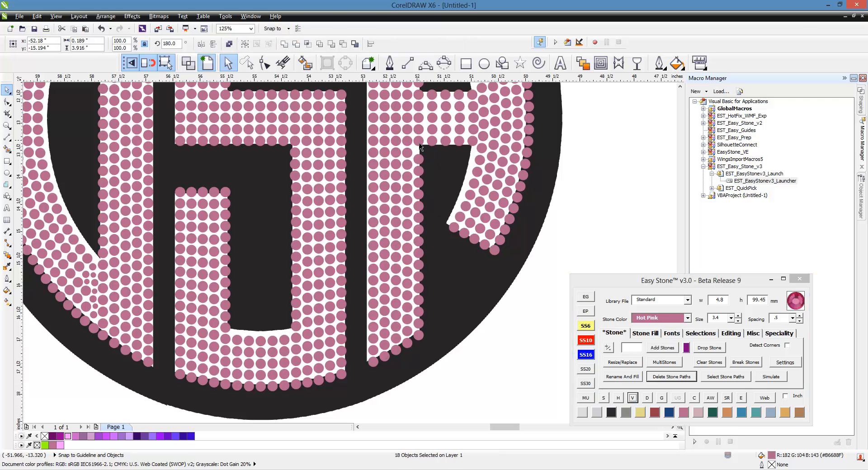
{"action": "left_click", "coordinate": [420, 337], "text": "shift"}
{"action": "left_click", "coordinate": [633, 398]}
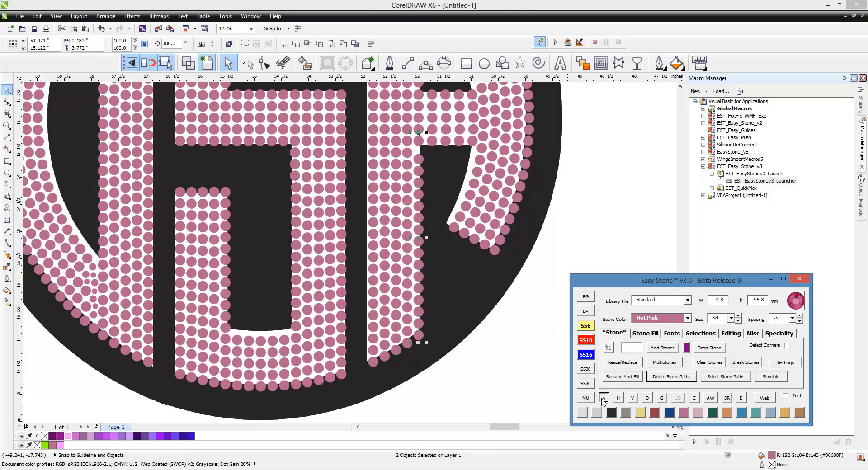
{"action": "left_click", "coordinate": [638, 397]}
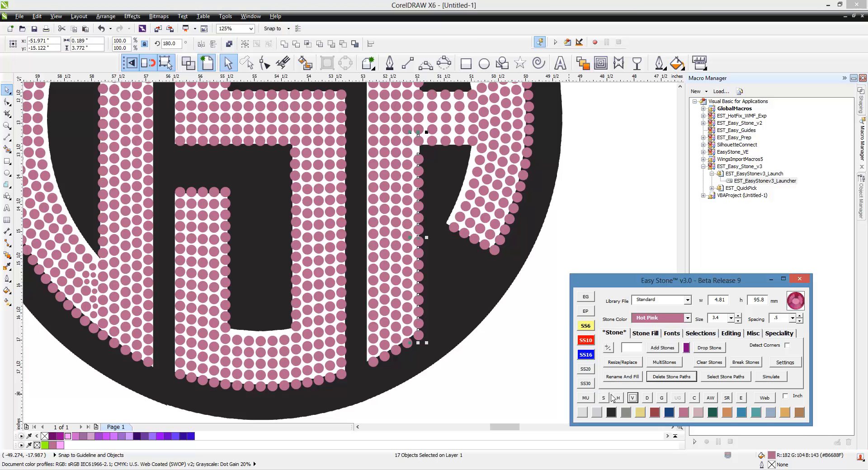
{"action": "left_click", "coordinate": [509, 389]}
Try to distribute the nine stones of the crossbar's top row horizontally between the stem's left edge and the curved arm
{"action": "scroll", "coordinate": [473, 358], "scroll_direction": "down", "scroll_amount": 3}
{"action": "scroll", "coordinate": [453, 235], "scroll_direction": "up", "scroll_amount": 5}
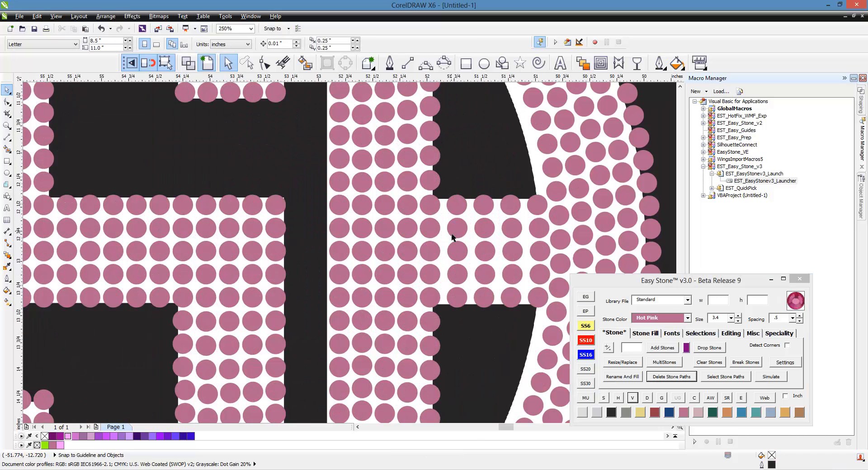
{"action": "scroll", "coordinate": [395, 221], "scroll_direction": "down", "scroll_amount": 3}
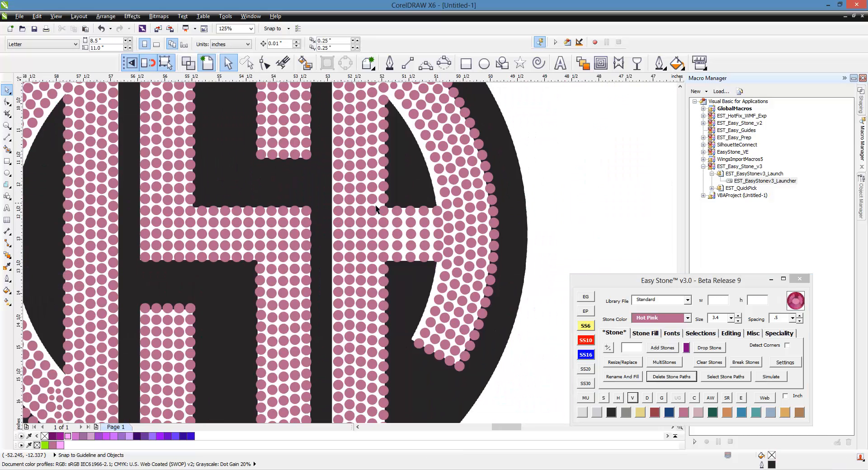
{"action": "scroll", "coordinate": [424, 216], "scroll_direction": "up", "scroll_amount": 3}
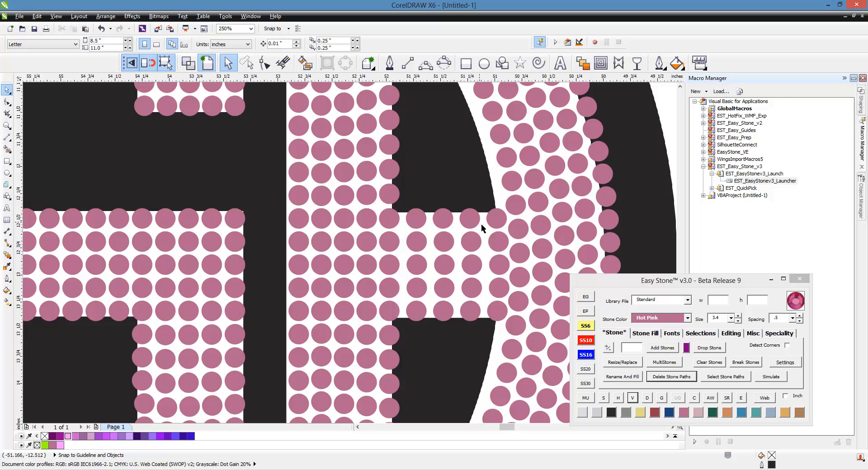
{"action": "left_click_drag", "start_coordinate": [279, 200], "coordinate": [513, 238]}
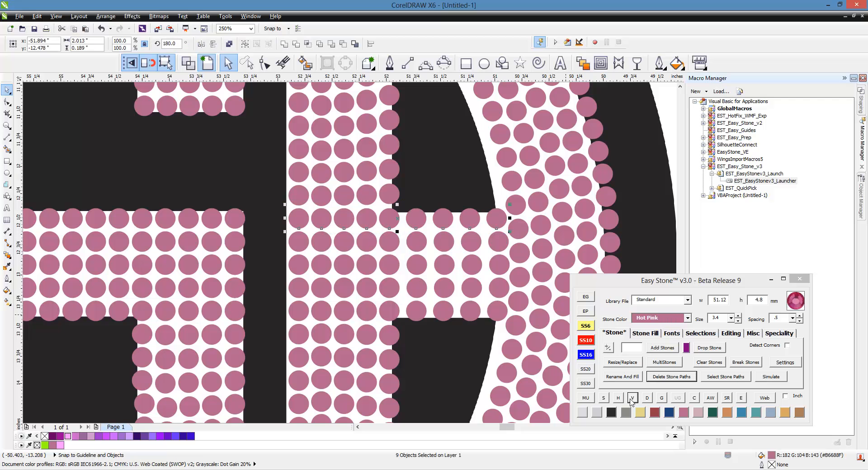
{"action": "left_click_drag", "start_coordinate": [273, 224], "coordinate": [515, 262]}
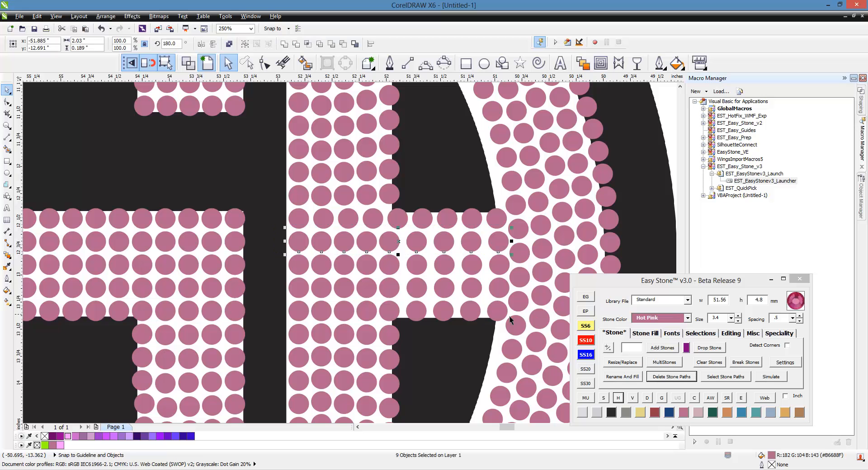
{"action": "key", "text": "ctrl+z"}
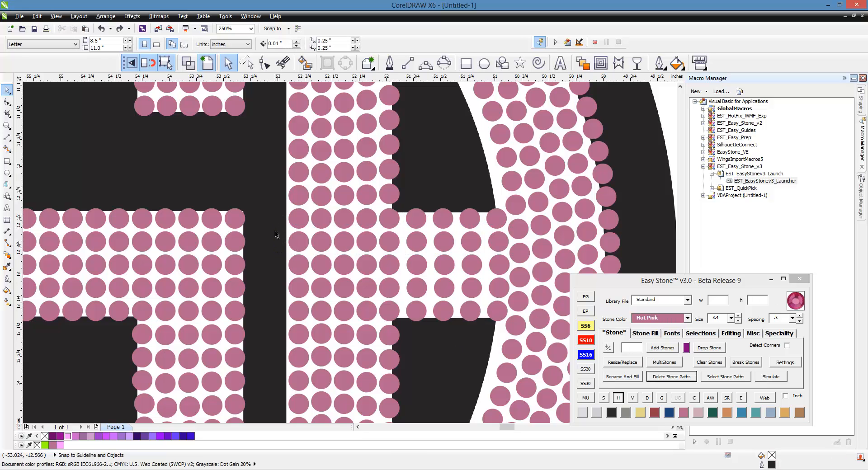
Distribute the stones horizontally in each of the crossbar's three middle rows, from the stem's left edge to the curved arm
{"action": "left_click_drag", "start_coordinate": [277, 224], "coordinate": [511, 261]}
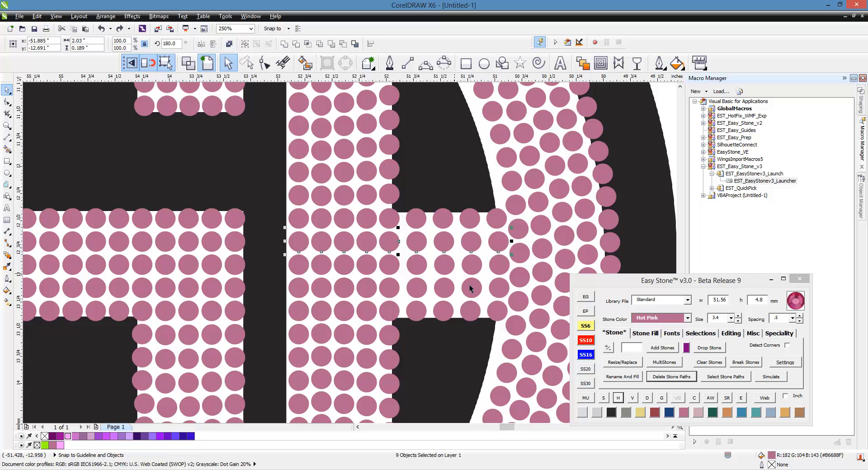
{"action": "left_click", "coordinate": [619, 399]}
{"action": "left_click_drag", "start_coordinate": [277, 251], "coordinate": [520, 293]}
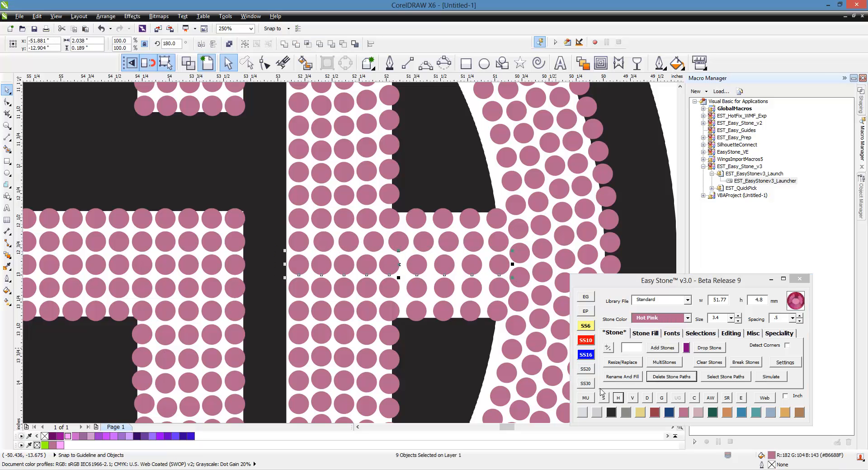
{"action": "left_click", "coordinate": [618, 399]}
{"action": "left_click_drag", "start_coordinate": [278, 272], "coordinate": [517, 309]}
{"action": "left_click", "coordinate": [618, 399]}
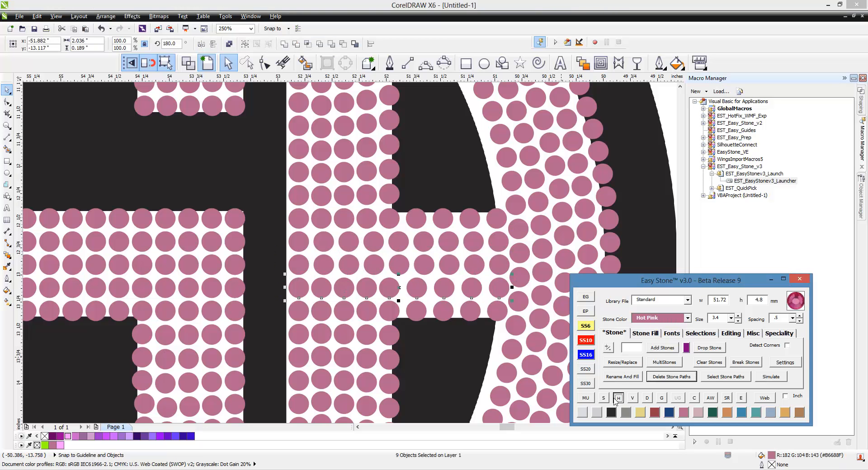
{"action": "key", "text": "Escape"}
Unlock the monogram bitmap behind the rhinestones and move it left, clear of the stones
{"action": "scroll", "coordinate": [425, 261], "scroll_direction": "down", "scroll_amount": 2}
{"action": "scroll", "coordinate": [419, 272], "scroll_direction": "up", "scroll_amount": 2}
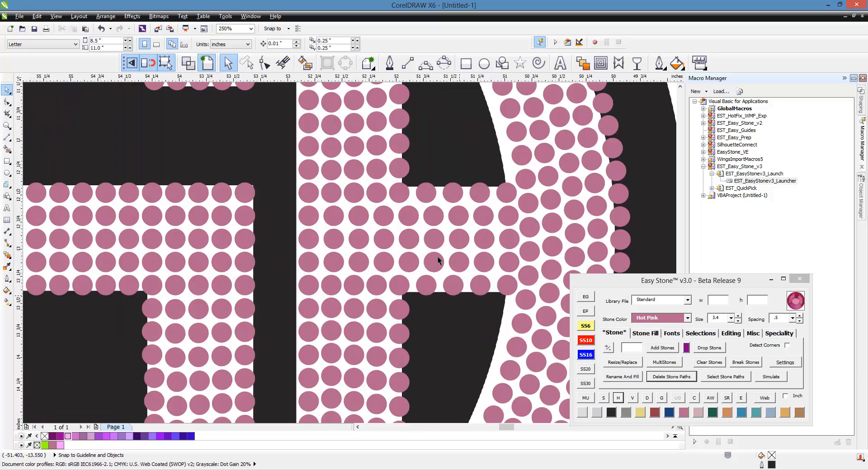
{"action": "scroll", "coordinate": [413, 231], "scroll_direction": "down", "scroll_amount": 2}
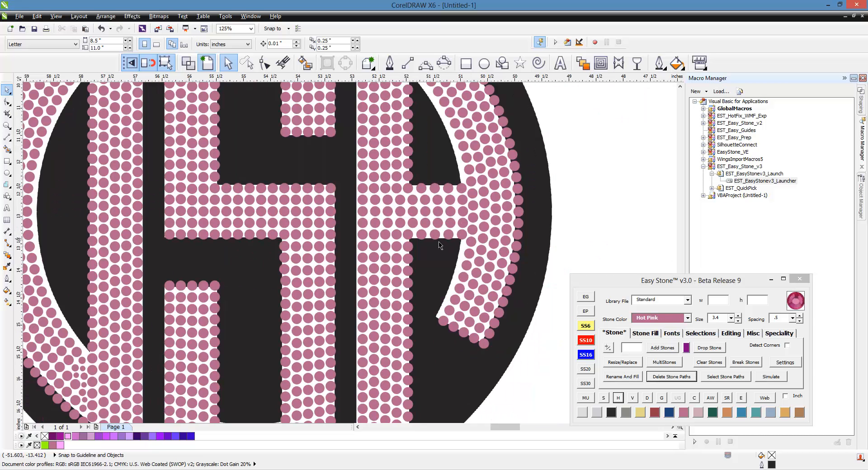
{"action": "scroll", "coordinate": [438, 261], "scroll_direction": "down", "scroll_amount": 2}
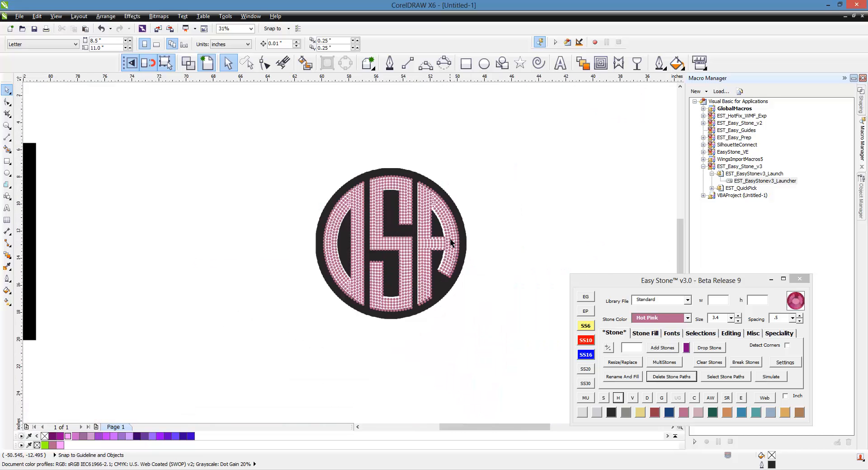
{"action": "right_click", "coordinate": [477, 233]}
{"action": "left_click", "coordinate": [506, 238]}
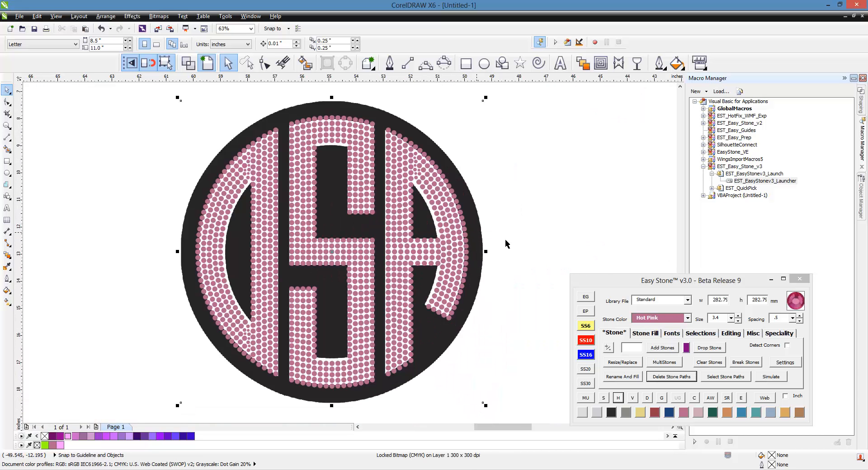
{"action": "left_click", "coordinate": [505, 242]}
{"action": "left_click", "coordinate": [472, 209]}
{"action": "left_click_drag", "start_coordinate": [472, 209], "coordinate": [117, 250]}
{"action": "scroll", "coordinate": [308, 142], "scroll_direction": "down", "scroll_amount": 1}
{"action": "left_click", "coordinate": [221, 117]}
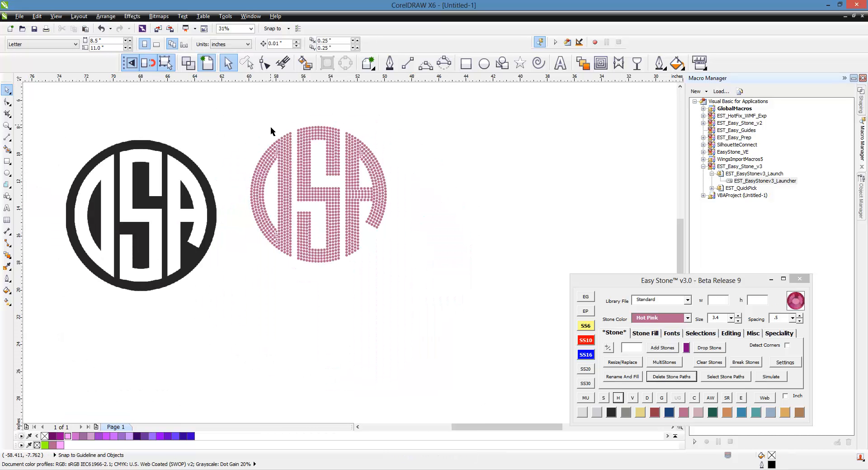
Move all the rhinestones into the empty area further right of the bitmap and add a black background square behind them
{"action": "left_click_drag", "start_coordinate": [223, 111], "coordinate": [439, 301]}
{"action": "left_click_drag", "start_coordinate": [363, 223], "coordinate": [471, 300]}
{"action": "left_click", "coordinate": [710, 399]}
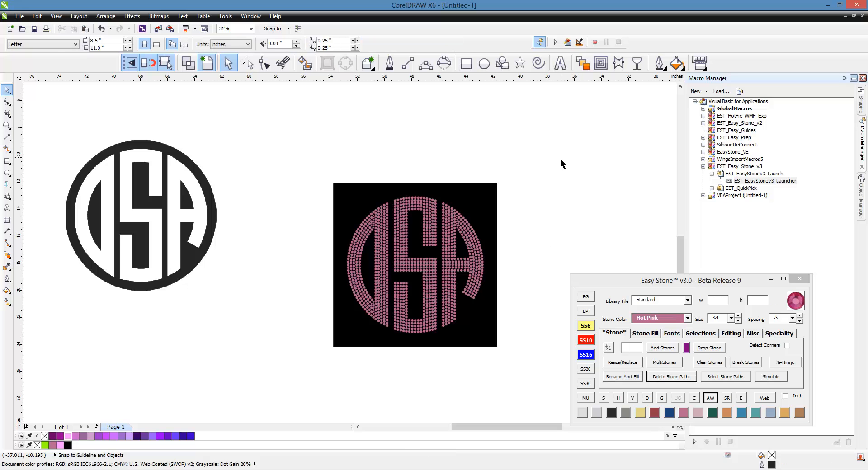
Run the C command on the stones and their black background, and place a copy about 15.8 inches to the right
{"action": "left_click_drag", "start_coordinate": [561, 159], "coordinate": [312, 364]}
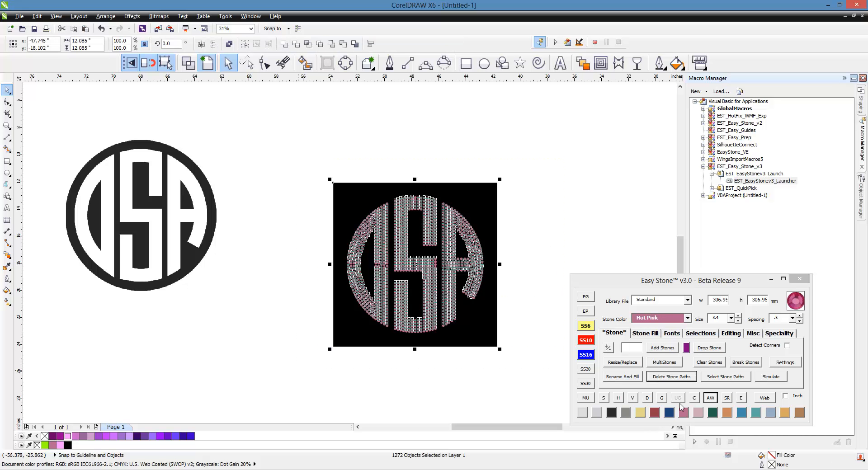
{"action": "left_click", "coordinate": [695, 399]}
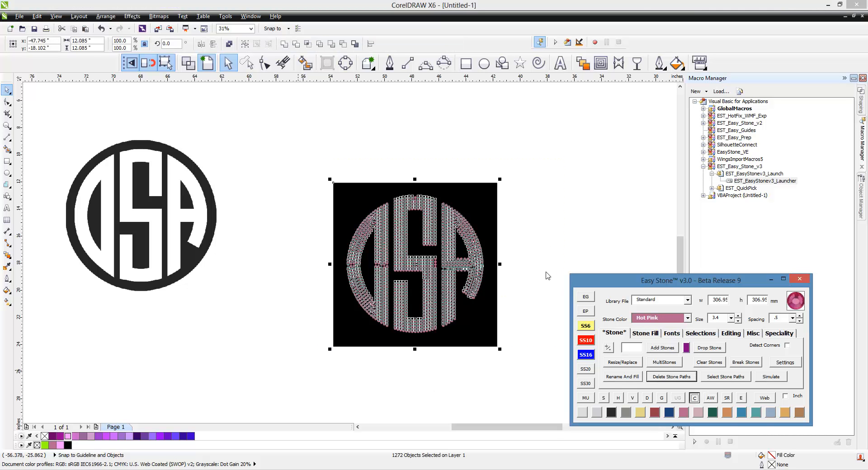
{"action": "left_click", "coordinate": [511, 257]}
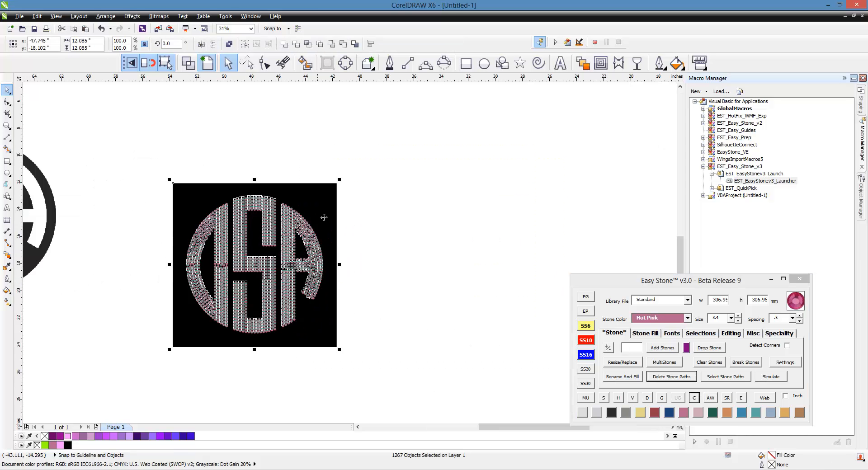
{"action": "left_click_drag", "start_coordinate": [324, 217], "coordinate": [502, 241]}
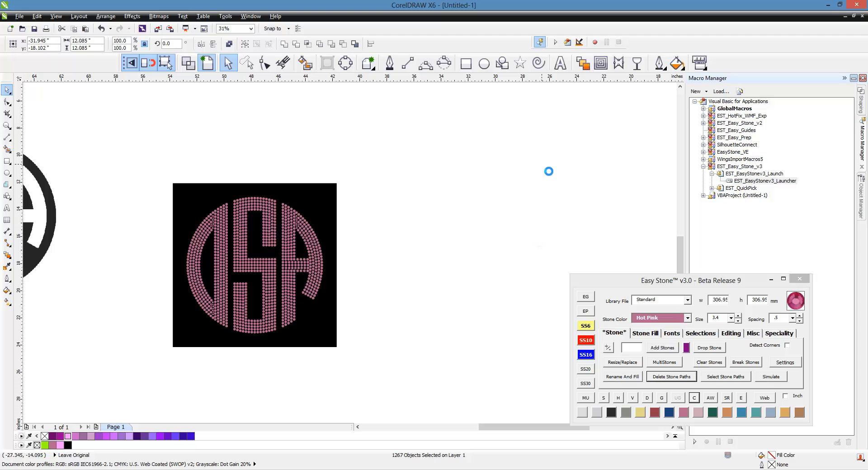
Simulate the copied rhinestone design as realistic stones on its black background with a size caption
{"action": "left_click", "coordinate": [607, 159]}
{"action": "left_click_drag", "start_coordinate": [613, 144], "coordinate": [371, 377]}
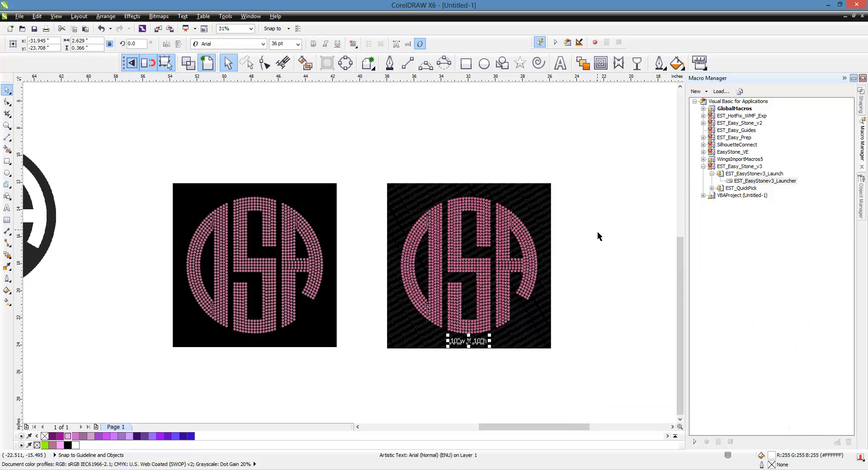
{"action": "left_click", "coordinate": [598, 232]}
{"action": "scroll", "coordinate": [556, 266], "scroll_direction": "up", "scroll_amount": 2}
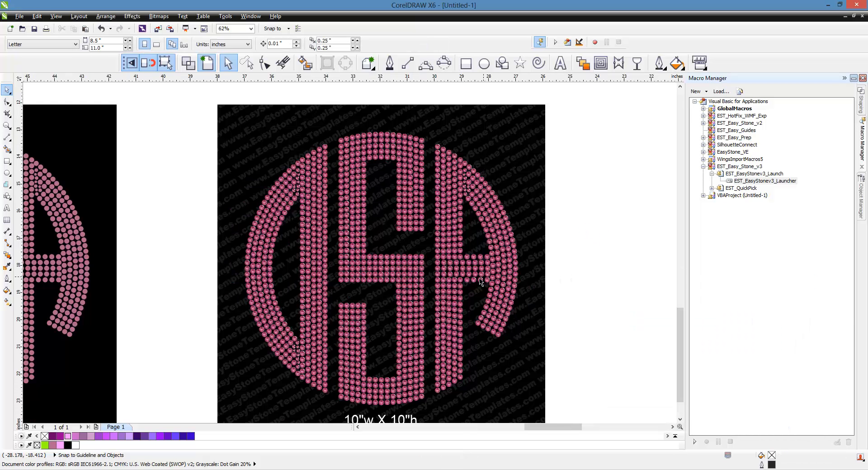